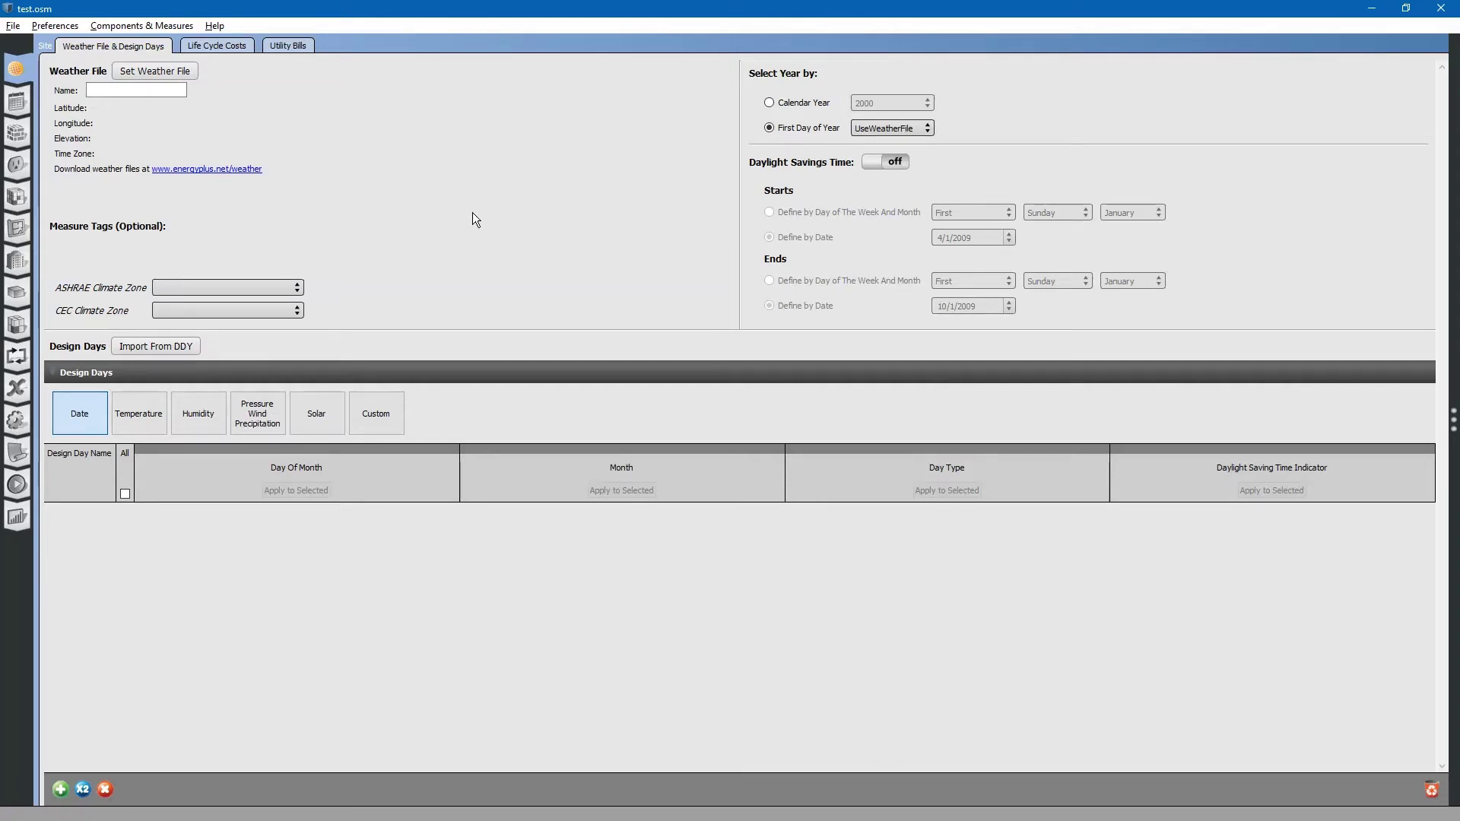
- Start Apply Measure Now and expand Whole Building > Space Types in the measure list
key("alt+Tab")
key("alt+Tab")
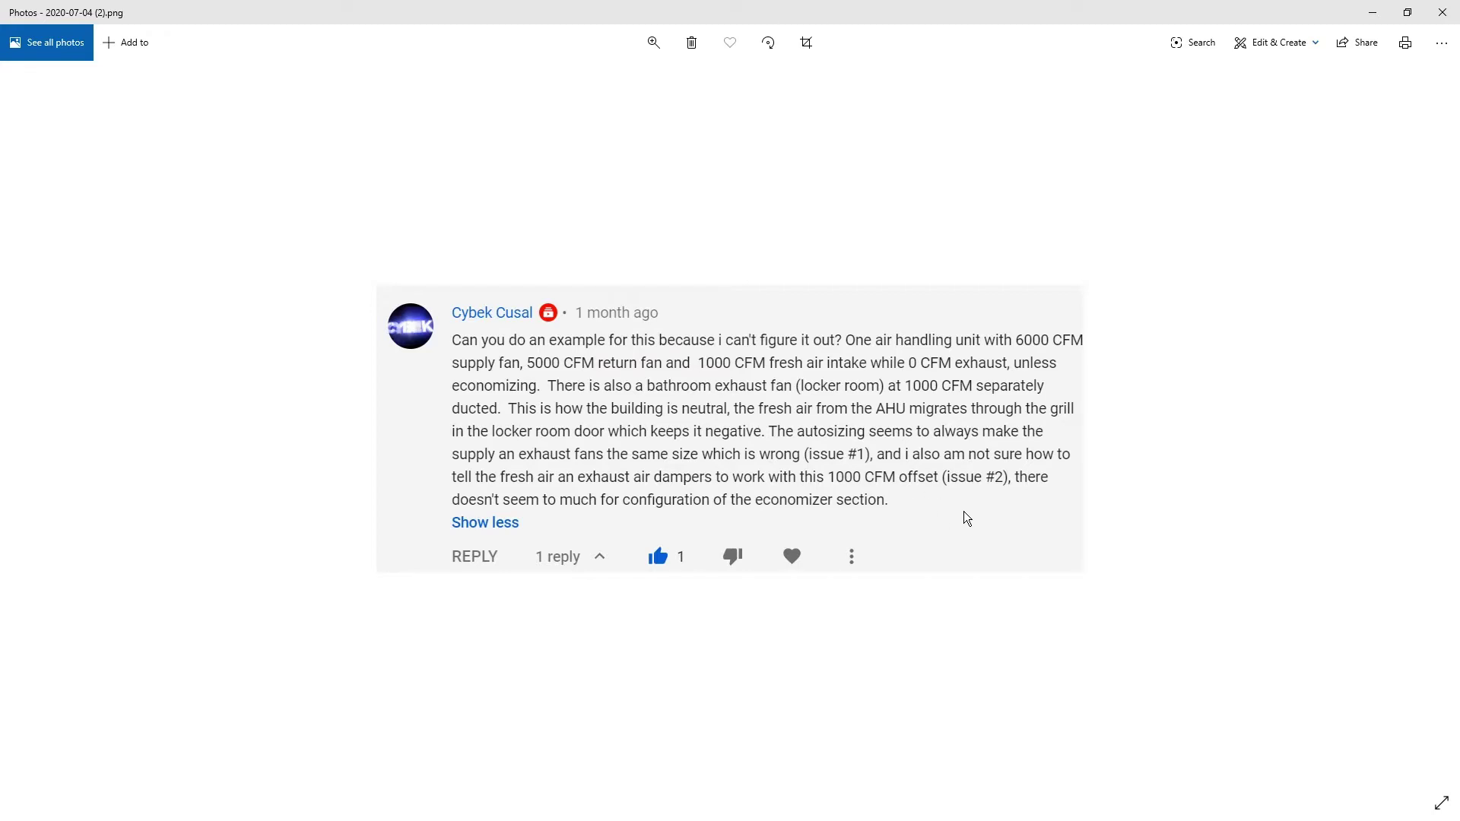
key("alt+Tab")
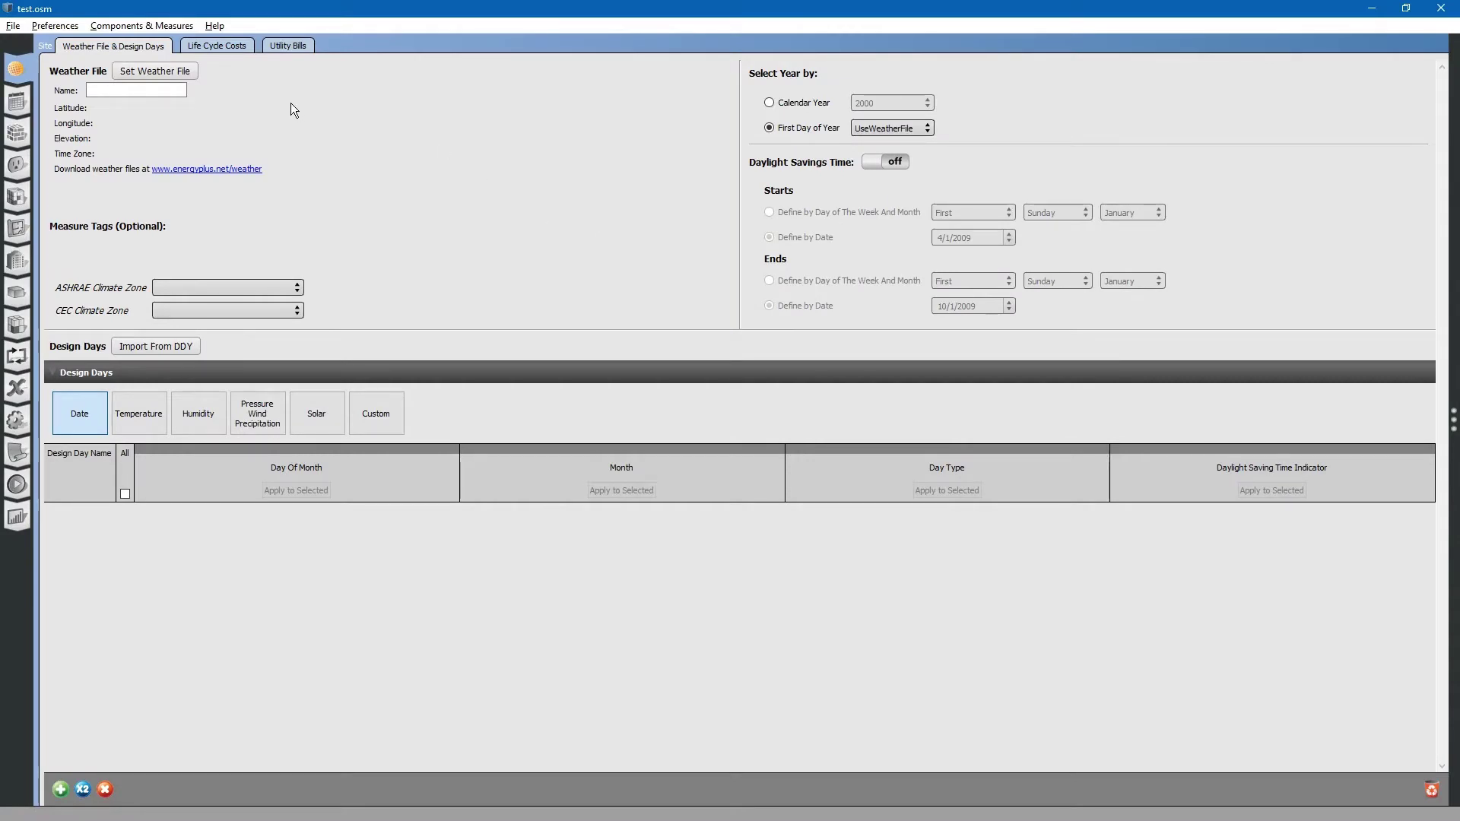
left_click(141, 25)
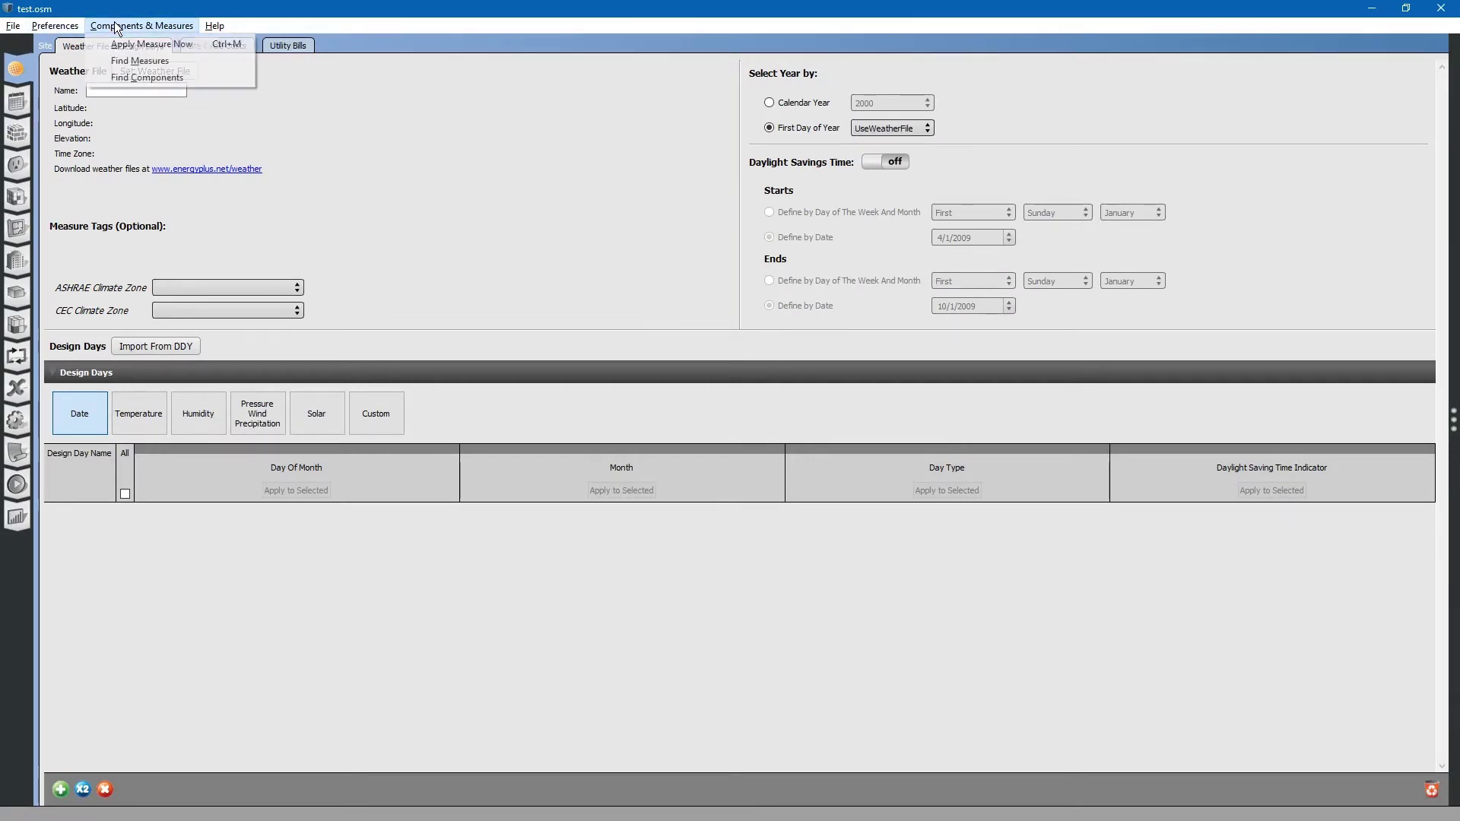
left_click(119, 45)
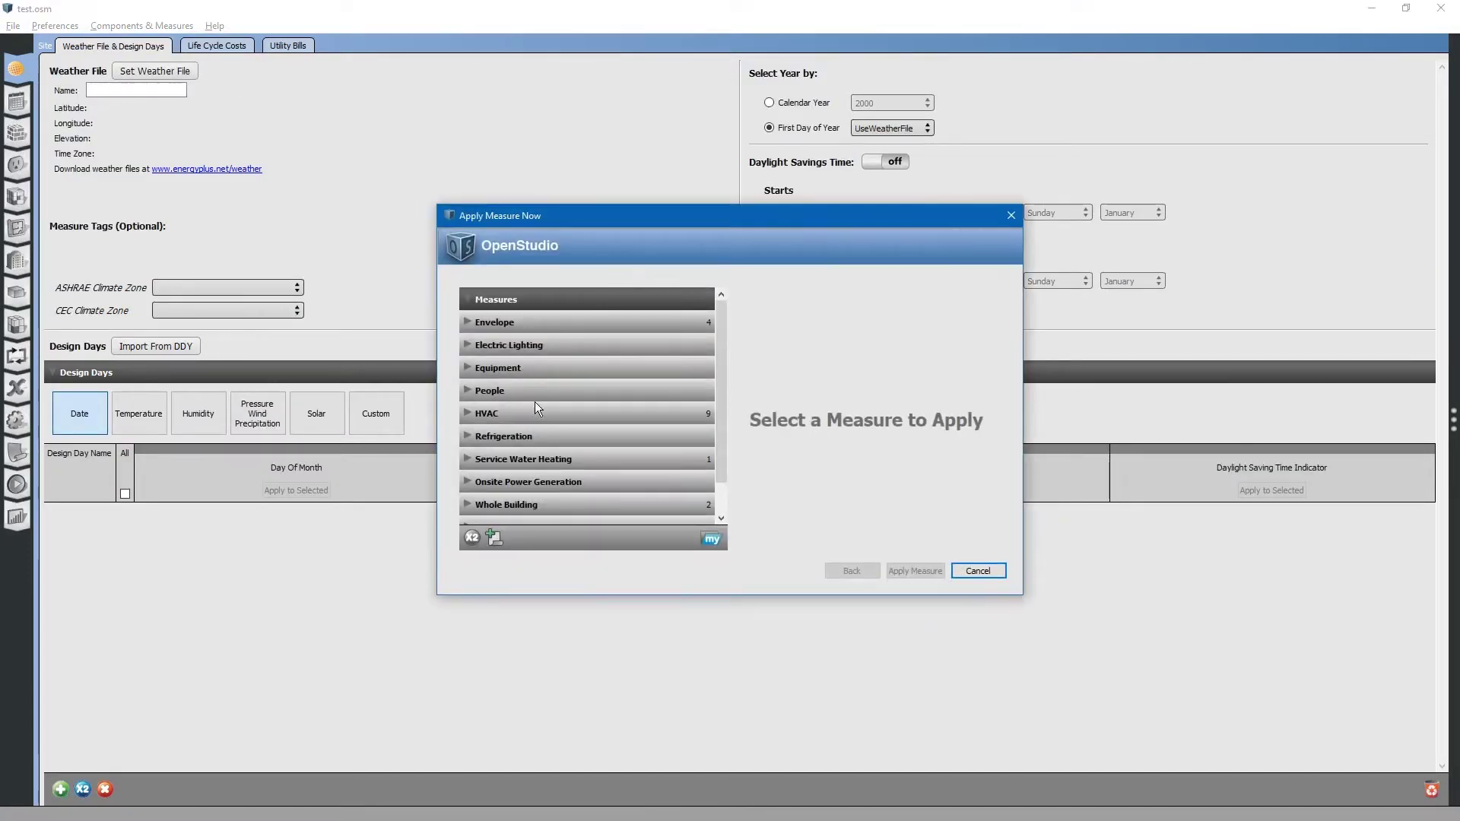
left_click_drag(720, 391, 719, 433)
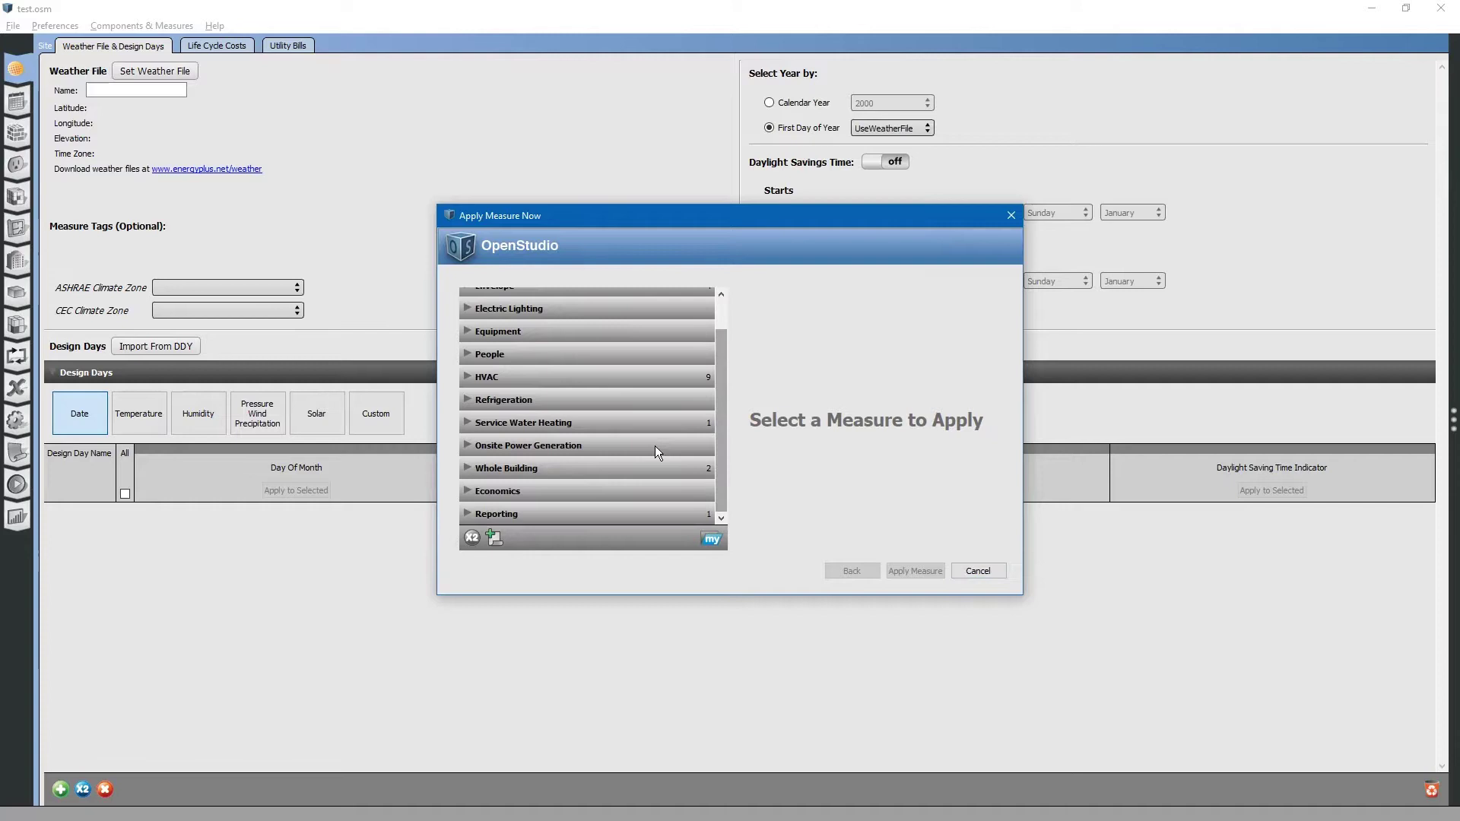
left_click(467, 468)
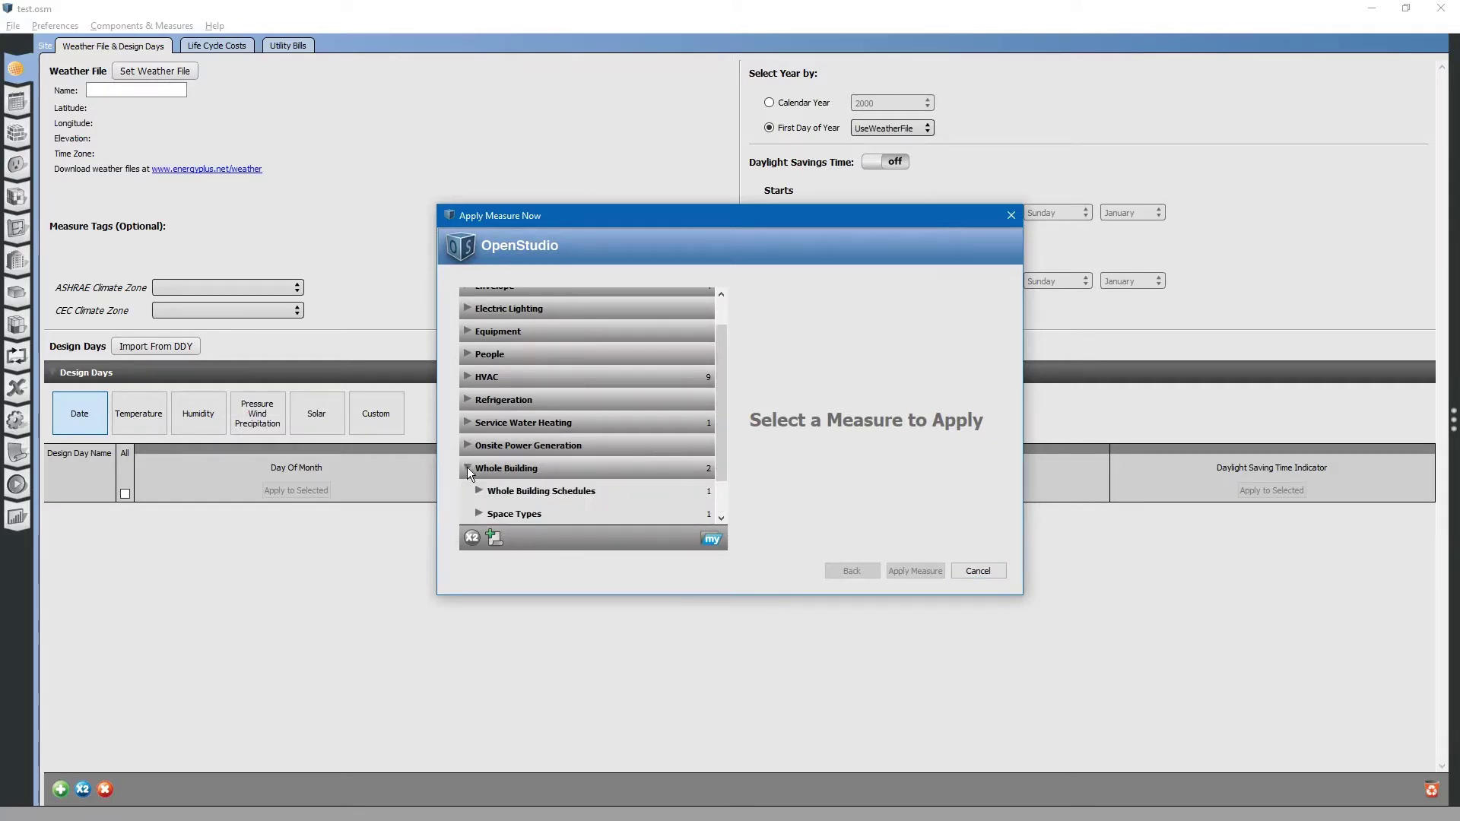
scroll(714, 441, "down", 1)
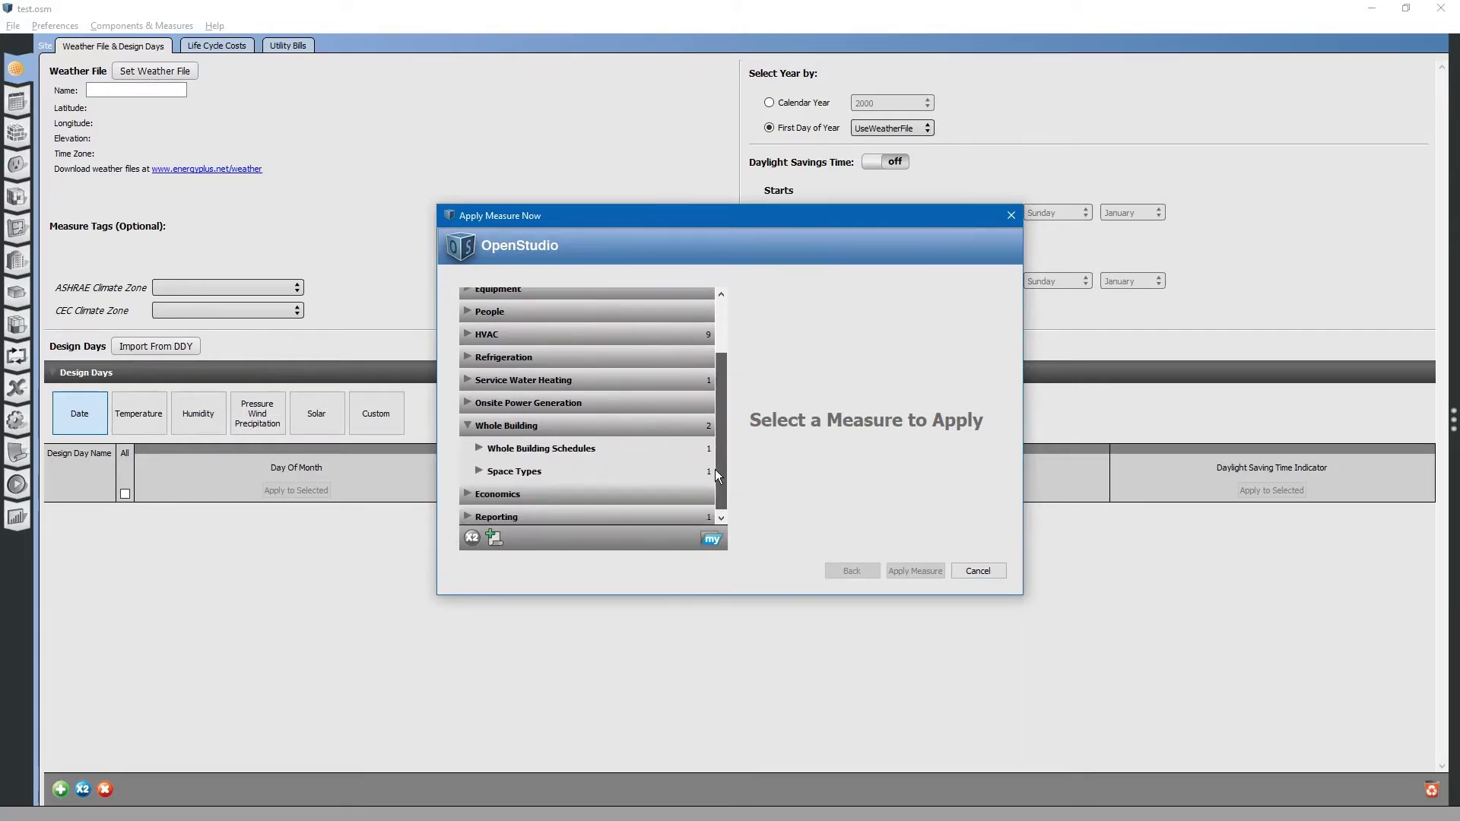
left_click(478, 471)
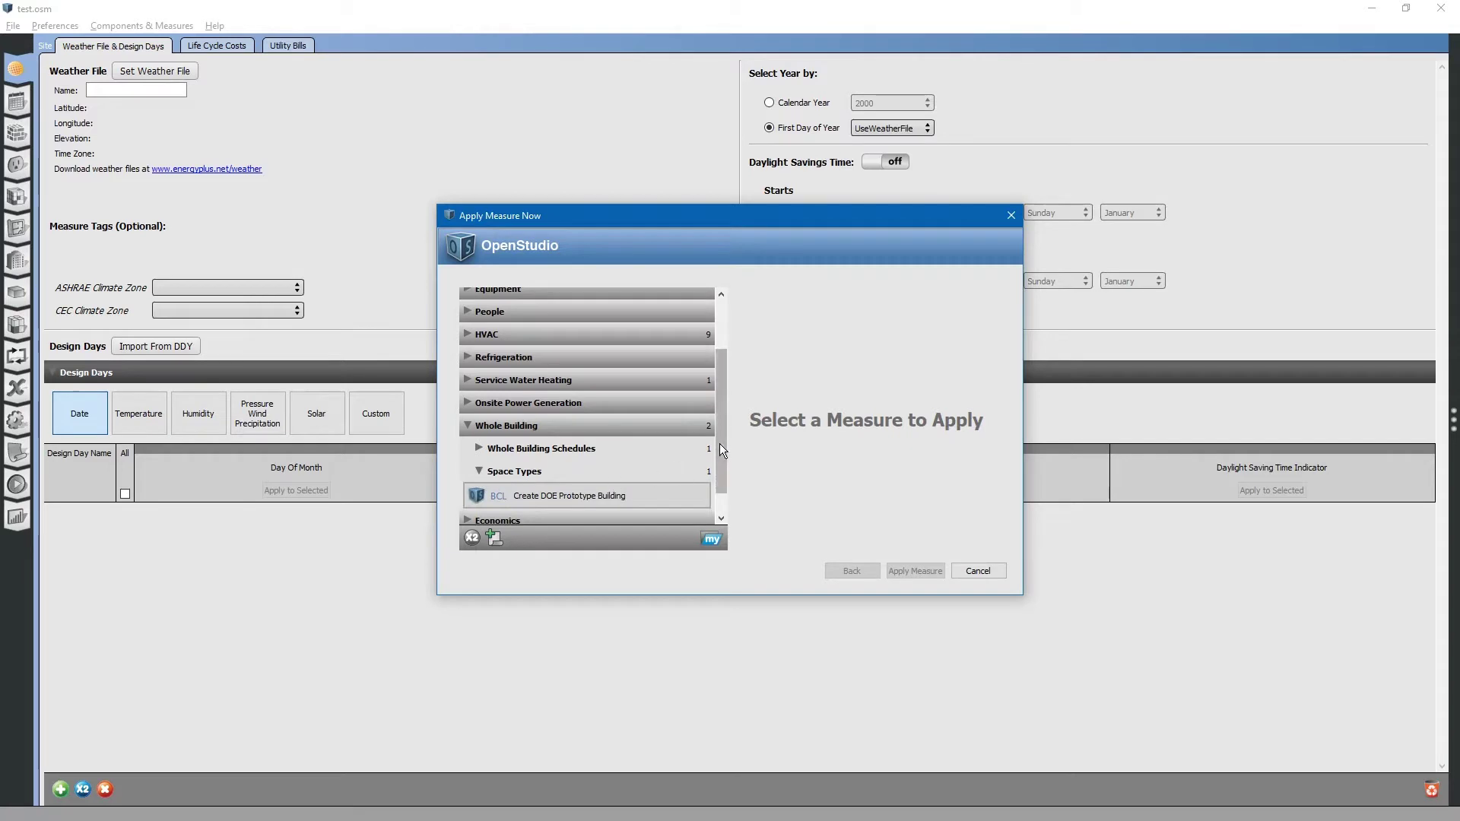
left_click_drag(722, 439, 723, 459)
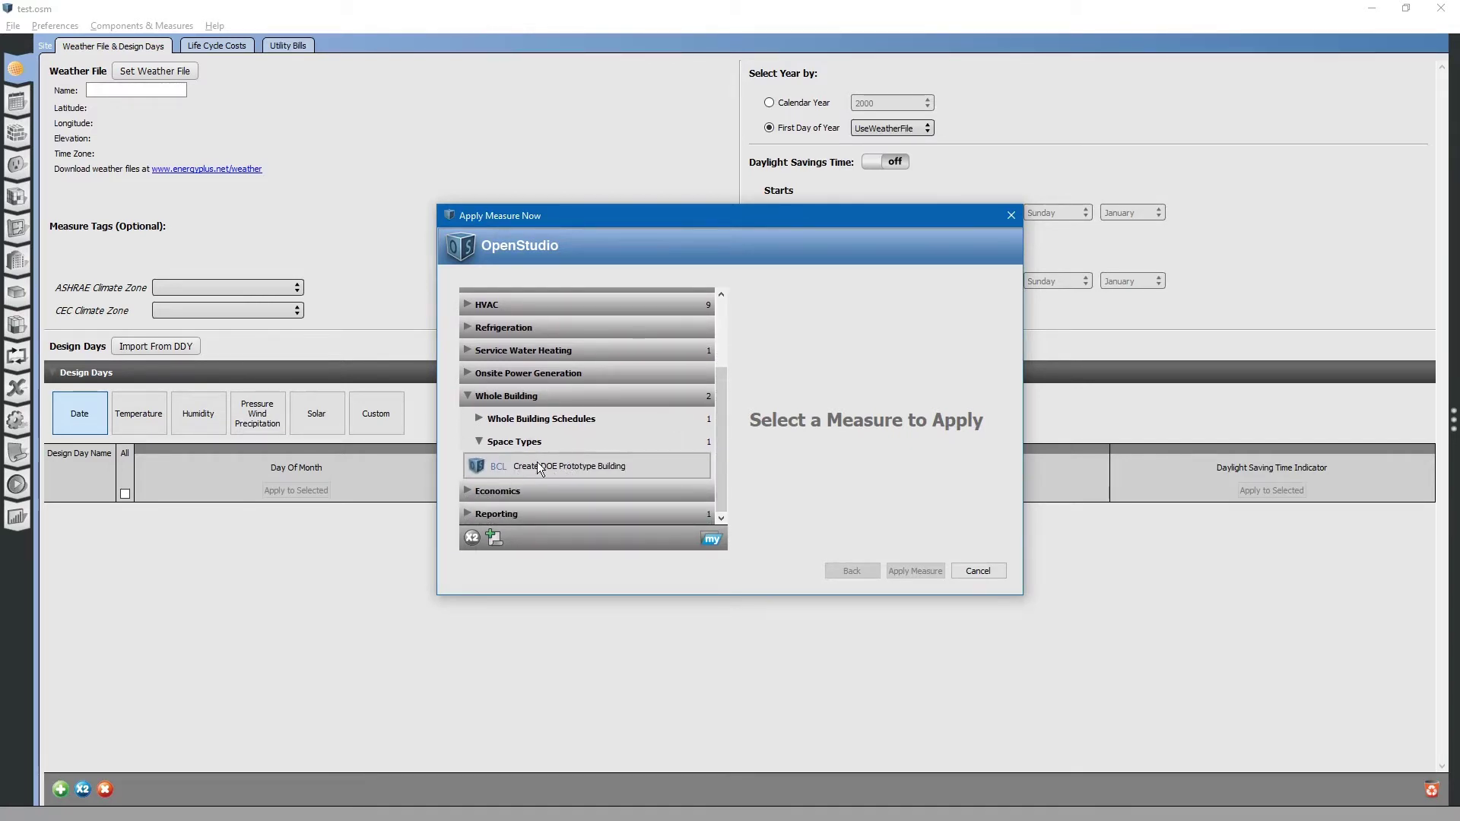
- Select Create DOE Prototype Building, keep SmallOffice as building type, and apply it
key("alt+Tab")
key("alt+Tab")
key("alt+Tab")
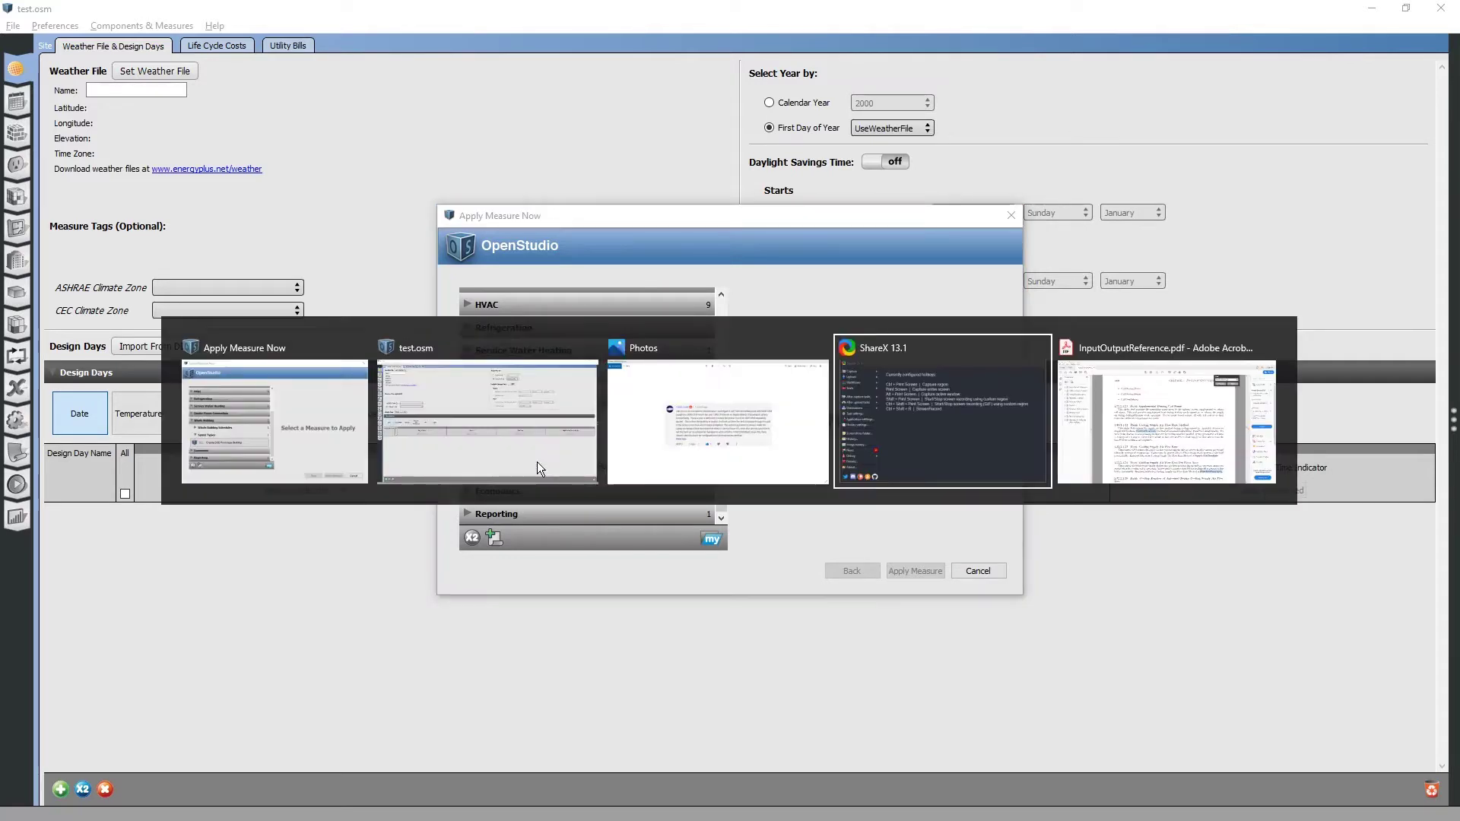
key("alt+Tab")
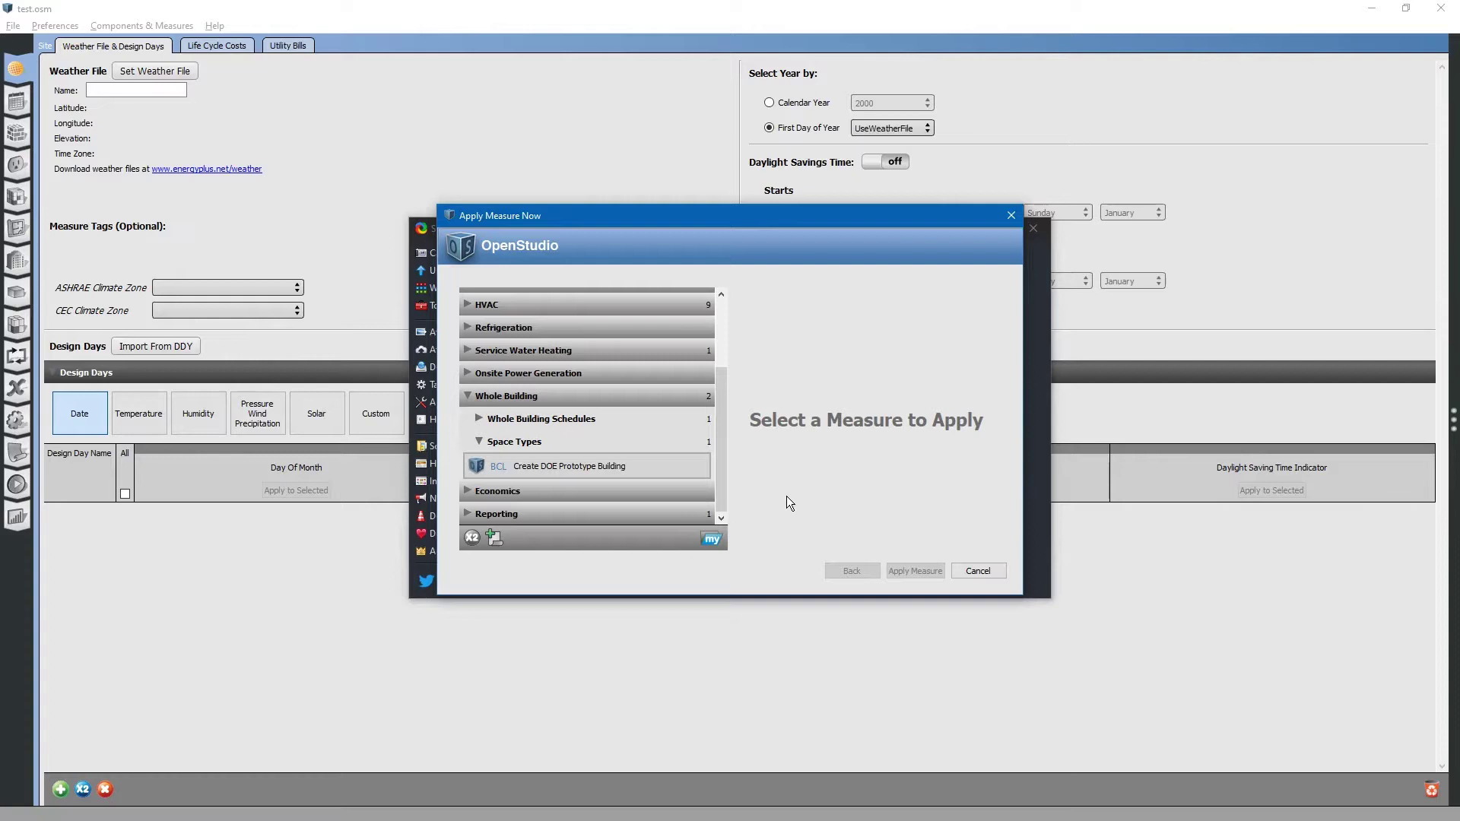
left_click(483, 463)
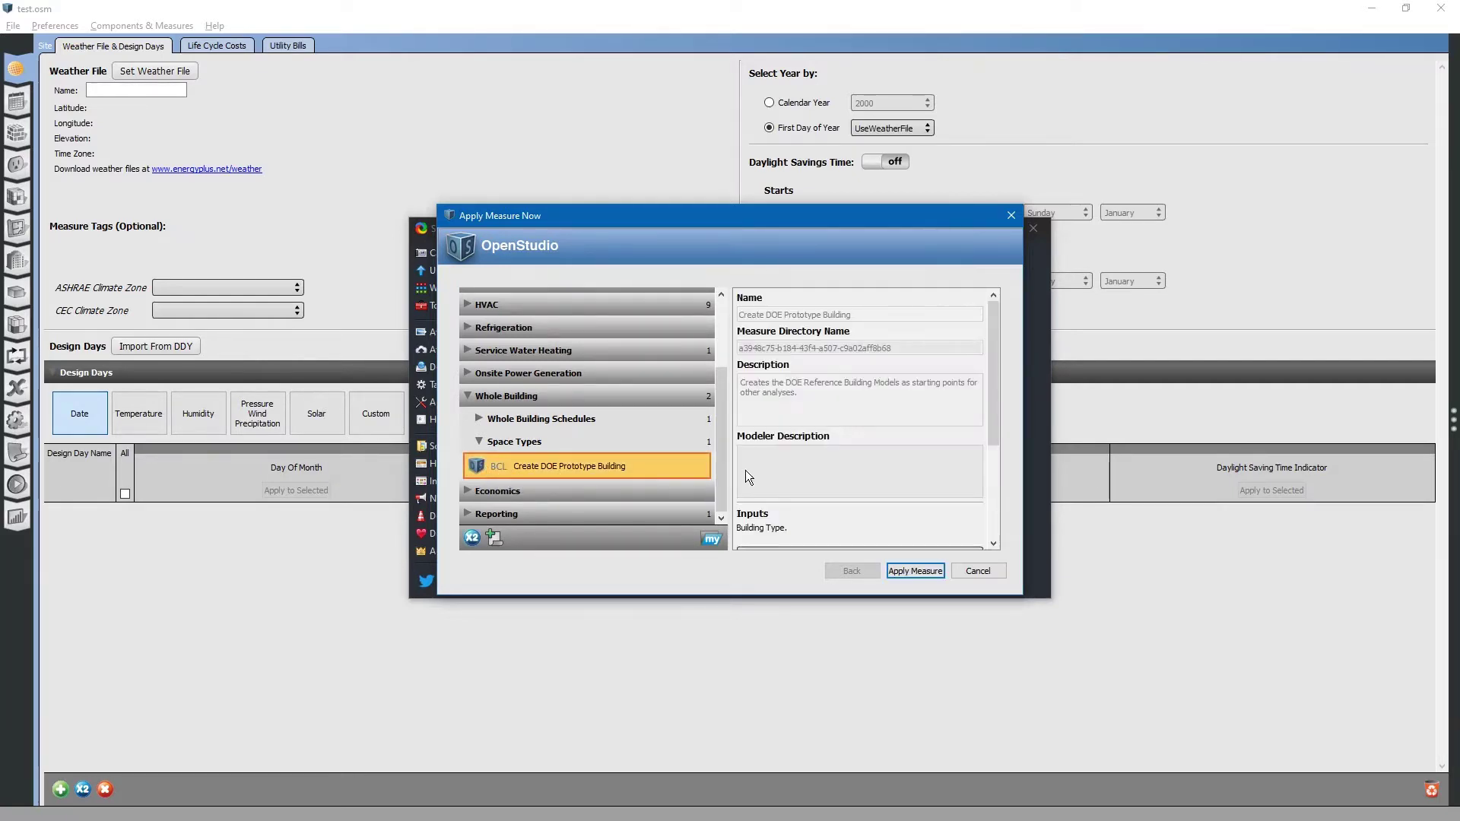
left_click_drag(996, 375, 975, 463)
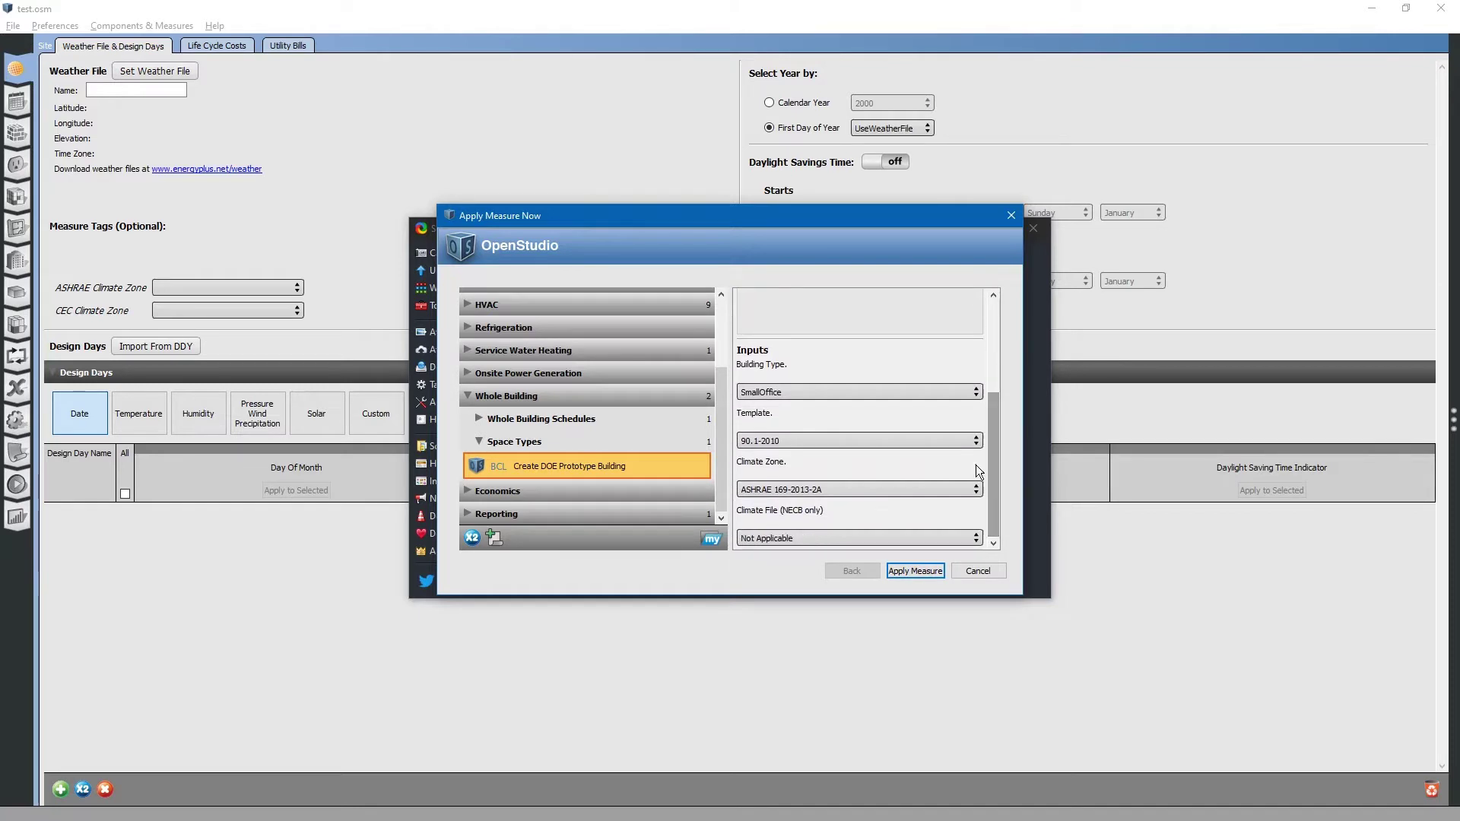
left_click(825, 392)
left_click(826, 392)
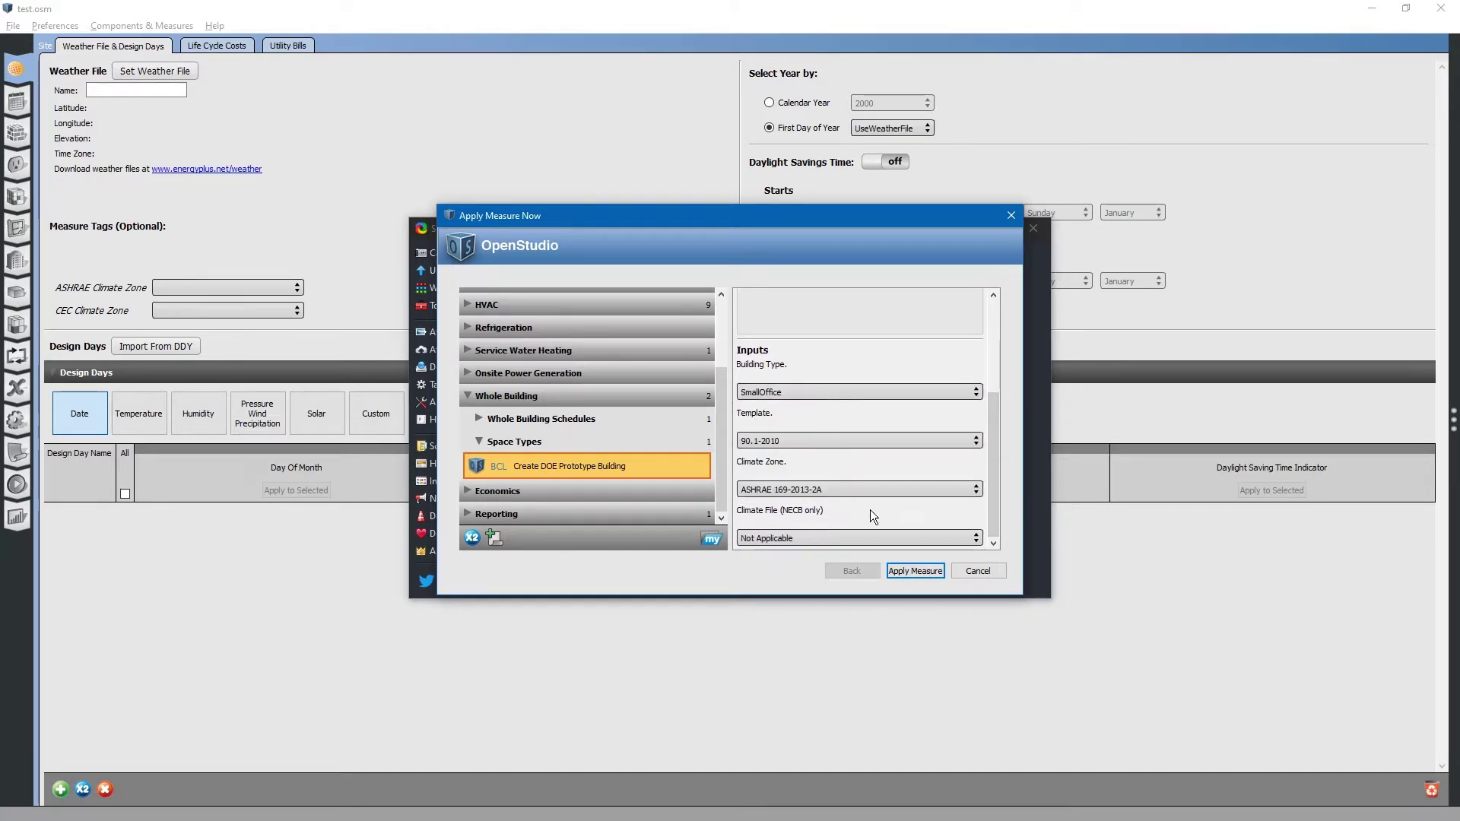
left_click(914, 570)
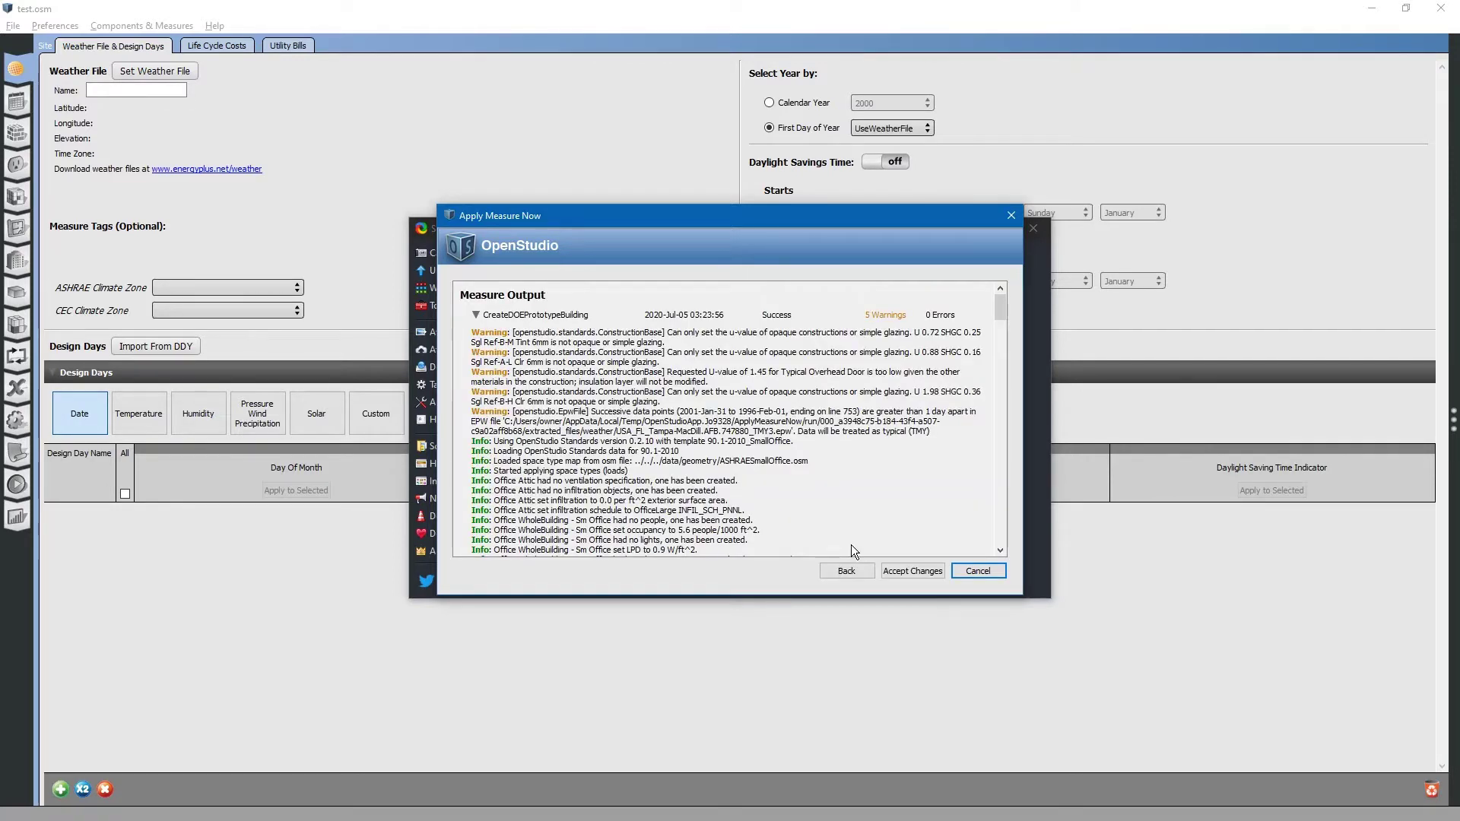
- Accept the measure's changes so test.osm reloads with Tampa-MacDill AFB weather and two design days
left_click(912, 571)
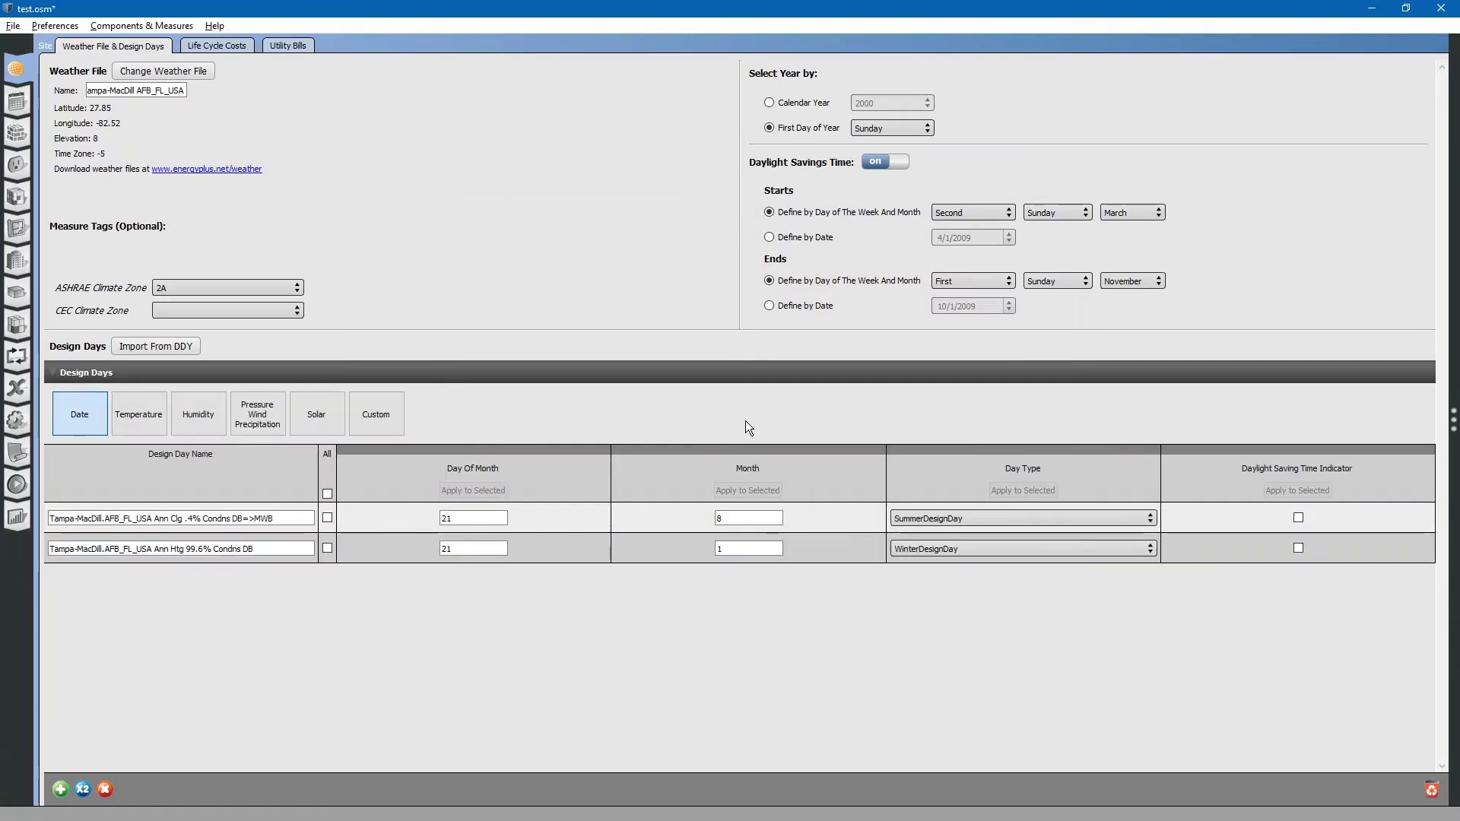
- Orbit the single-storey building in the 3D geometry view, then show the Thermal Zones grid
left_click(16, 229)
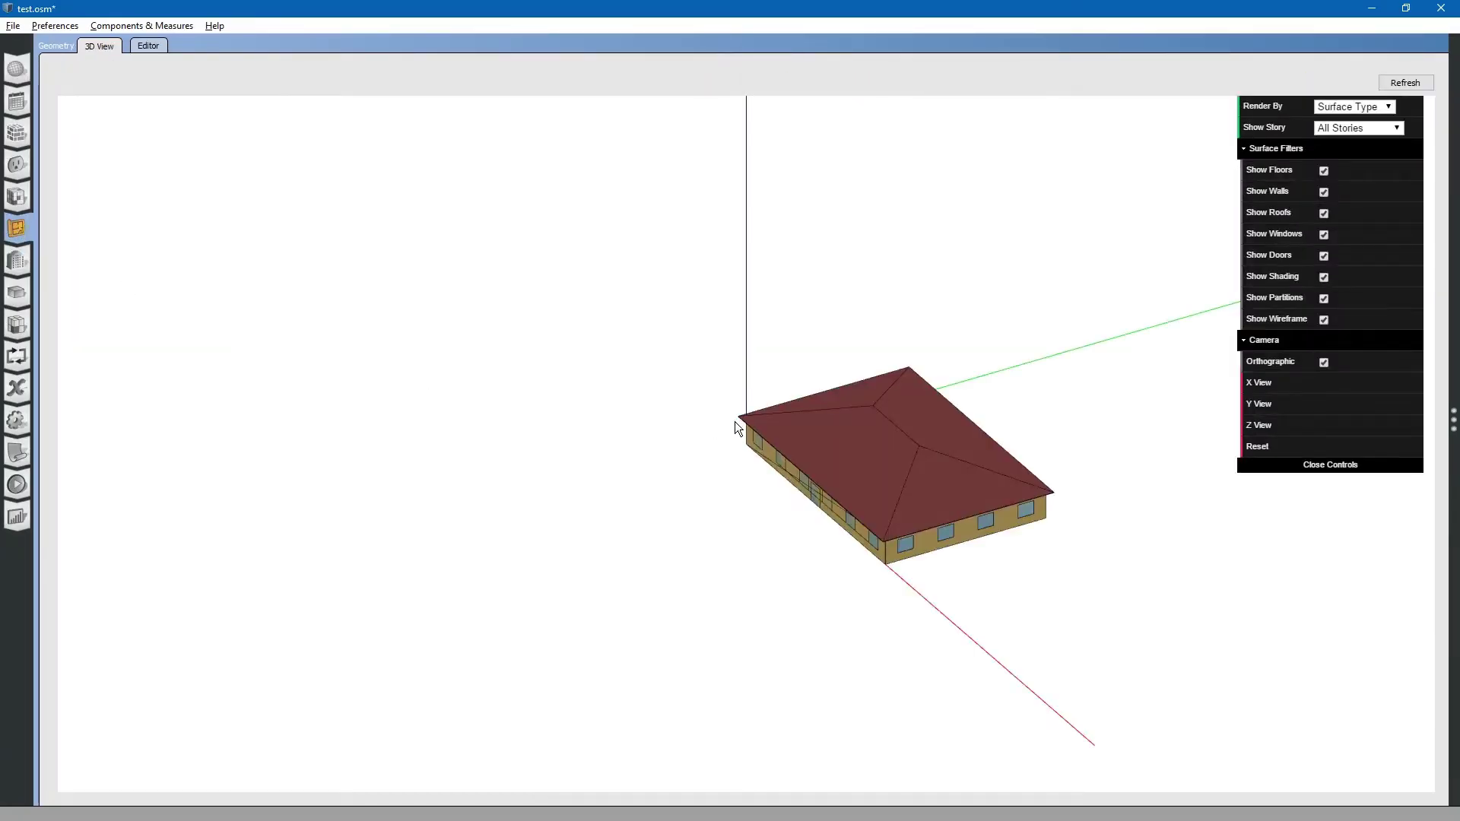
scroll(952, 365, "up", 5)
scroll(952, 444, "down", 5)
left_click_drag(952, 444, 705, 433)
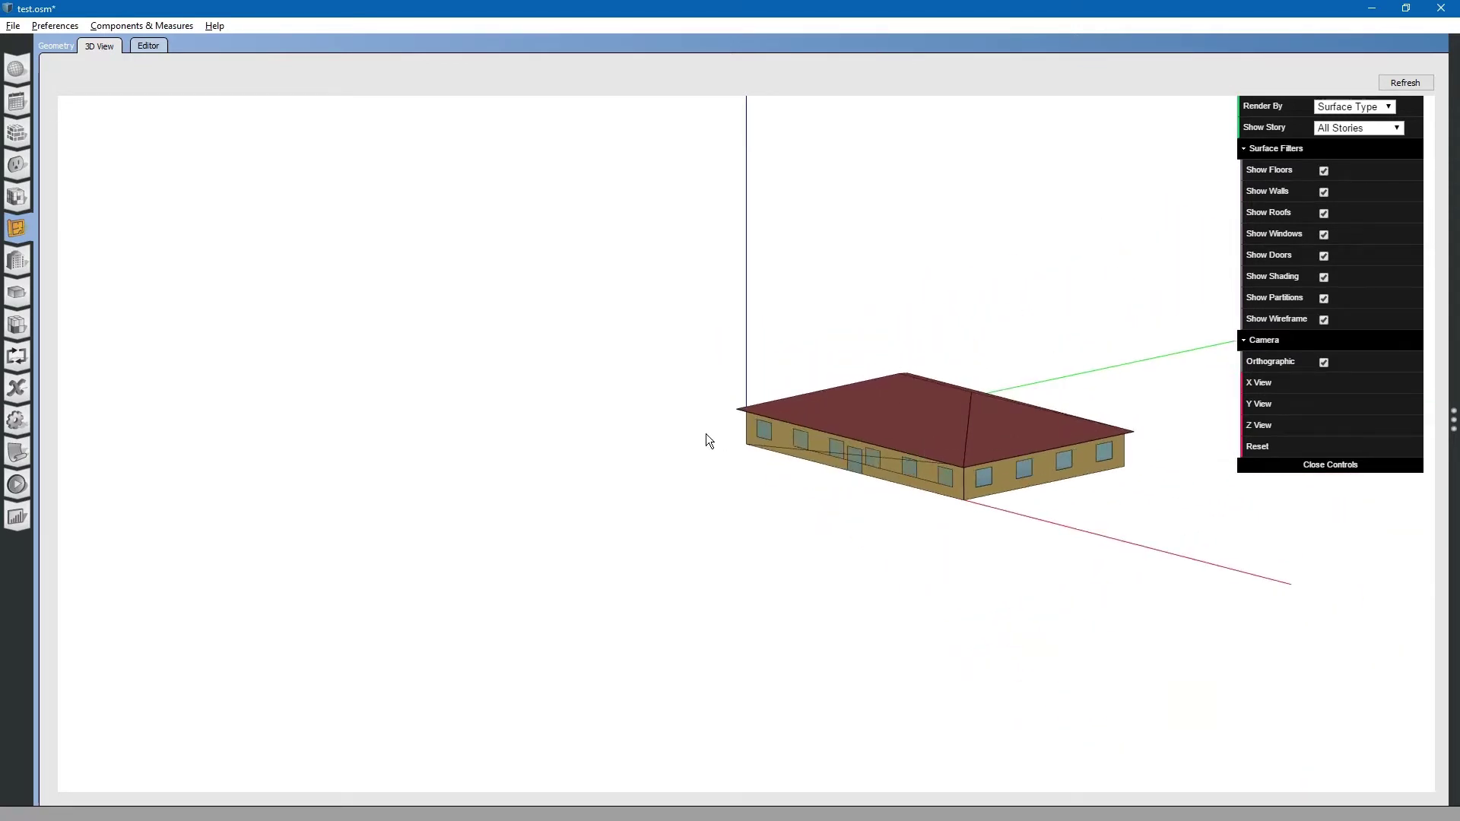
left_click(18, 330)
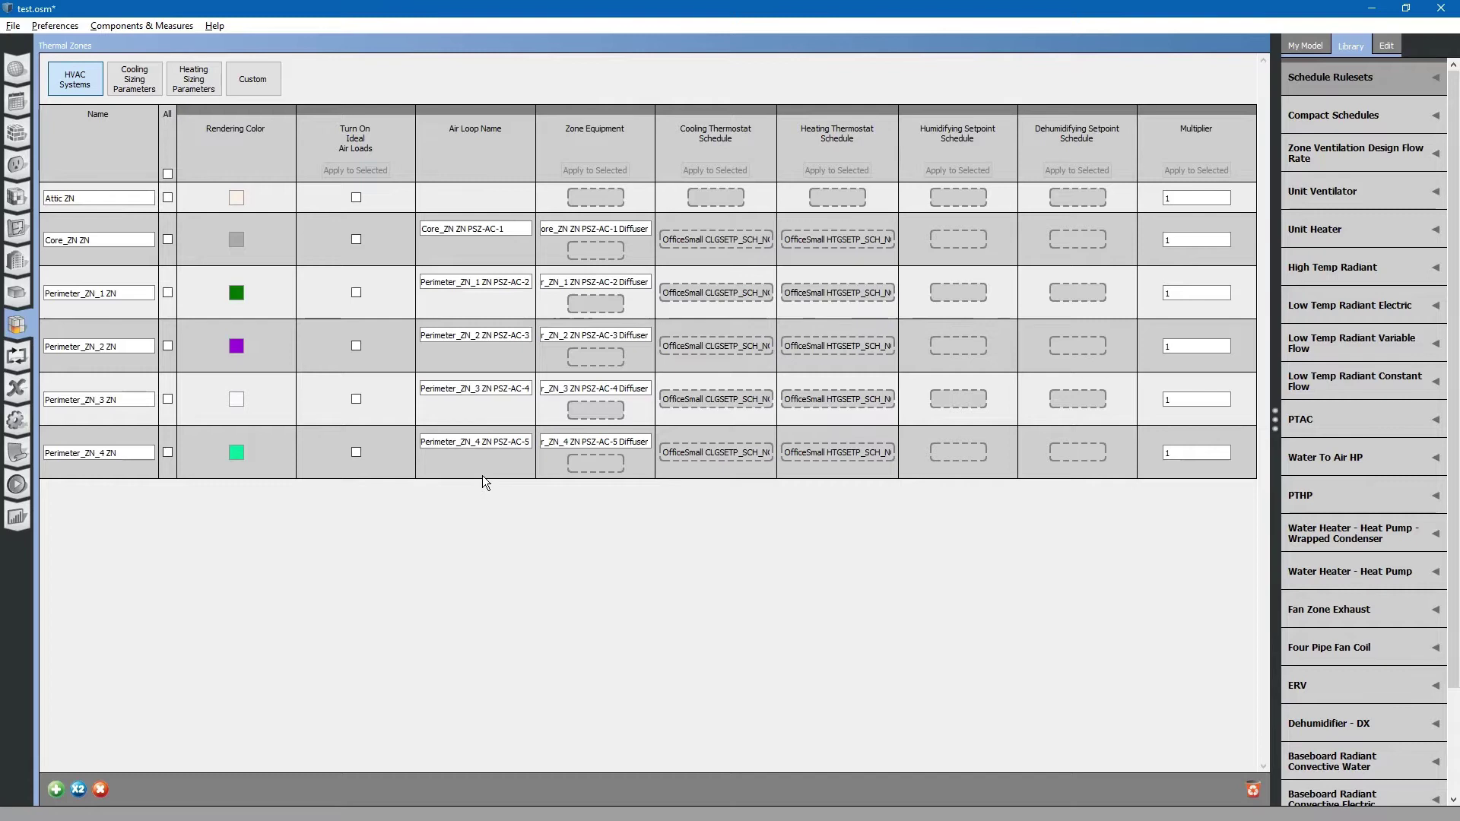
- Put a Zone Exhaust Fan beside the diffuser in Perimeter_ZN_4 ZN's Zone Equipment and select it
left_click(478, 441)
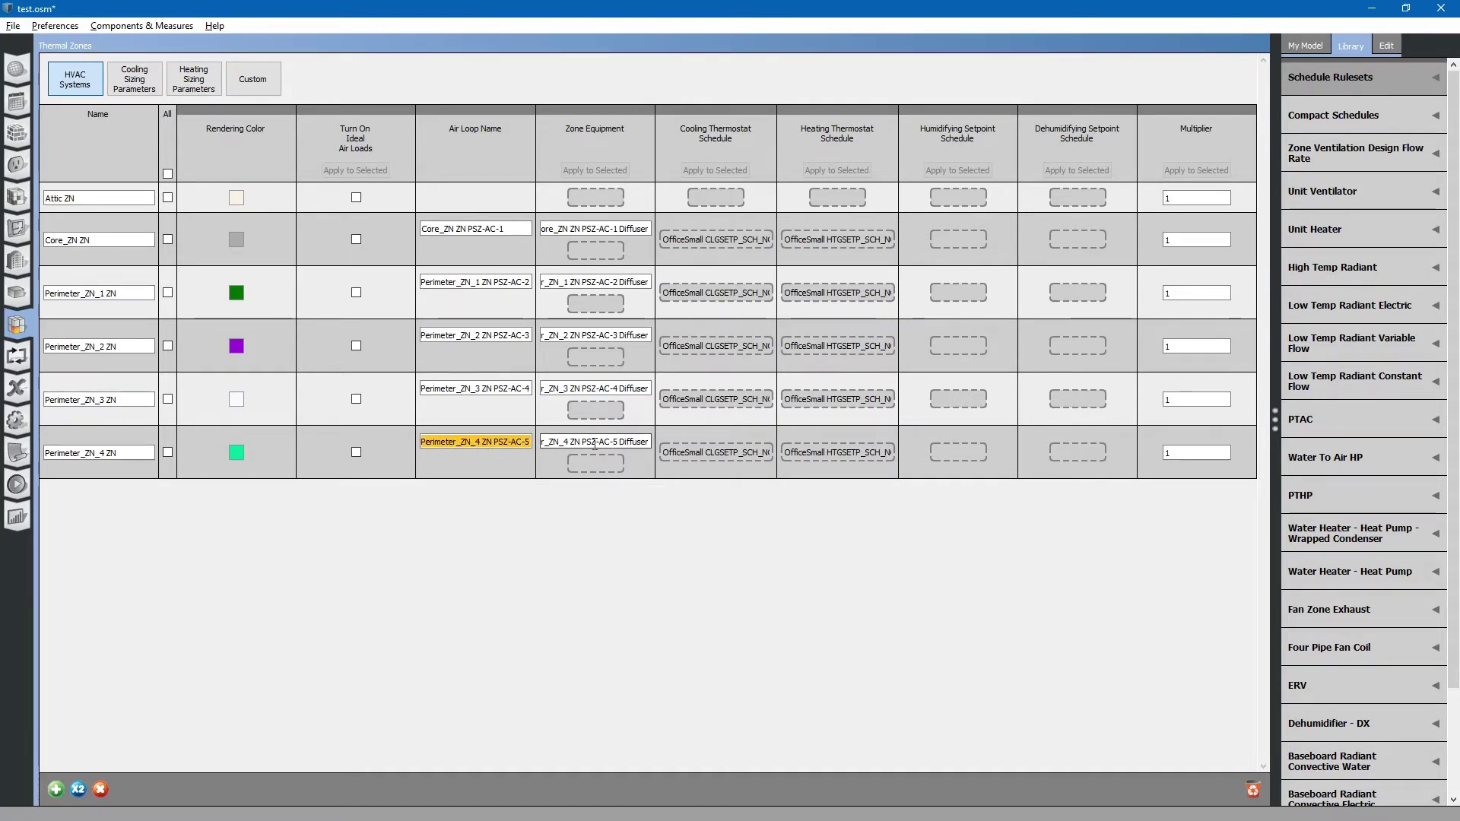
left_click(620, 444)
left_click(645, 447)
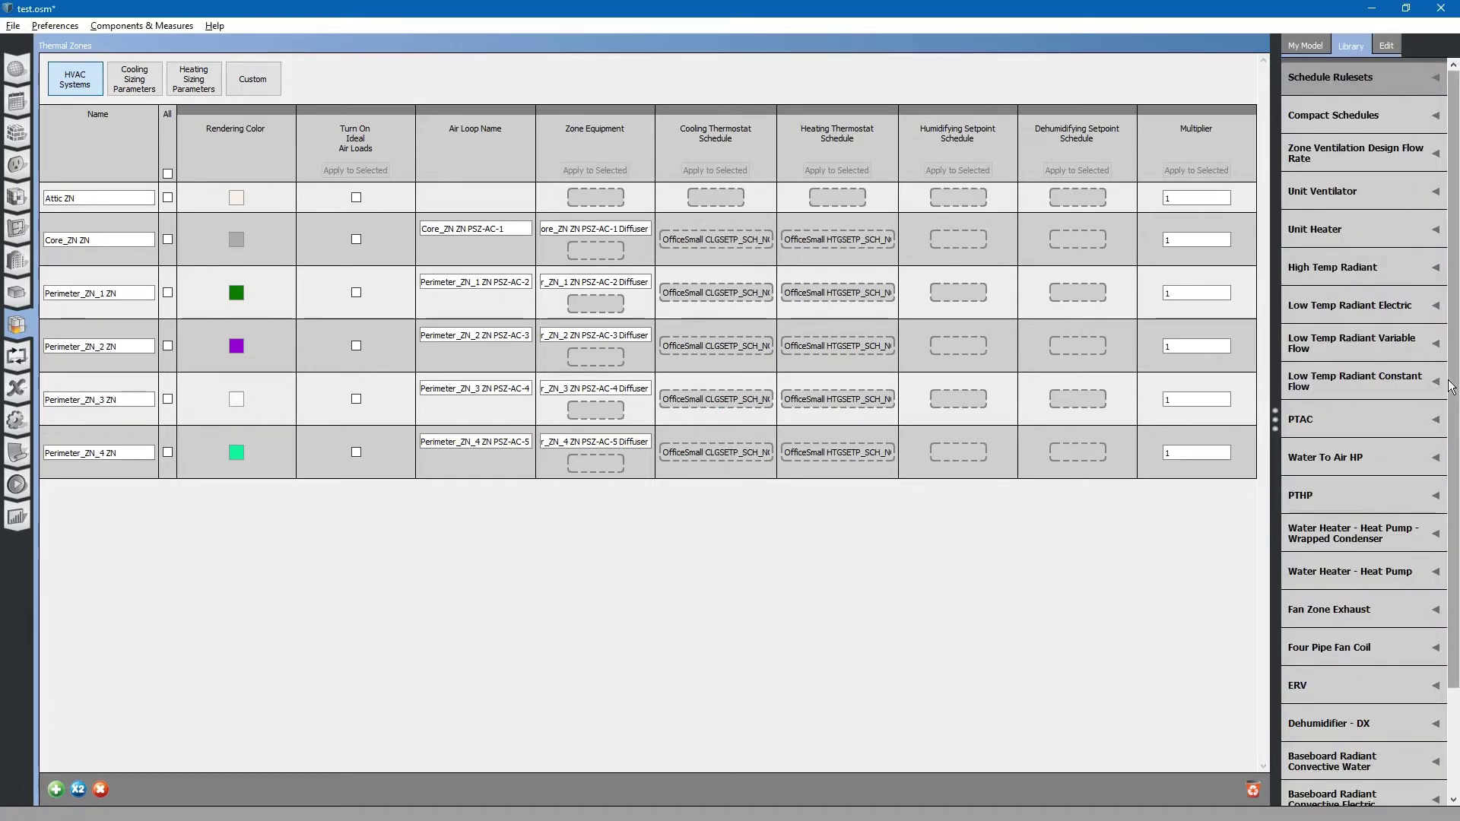
scroll(1452, 468, "down", 2)
scroll(1452, 468, "down", 1)
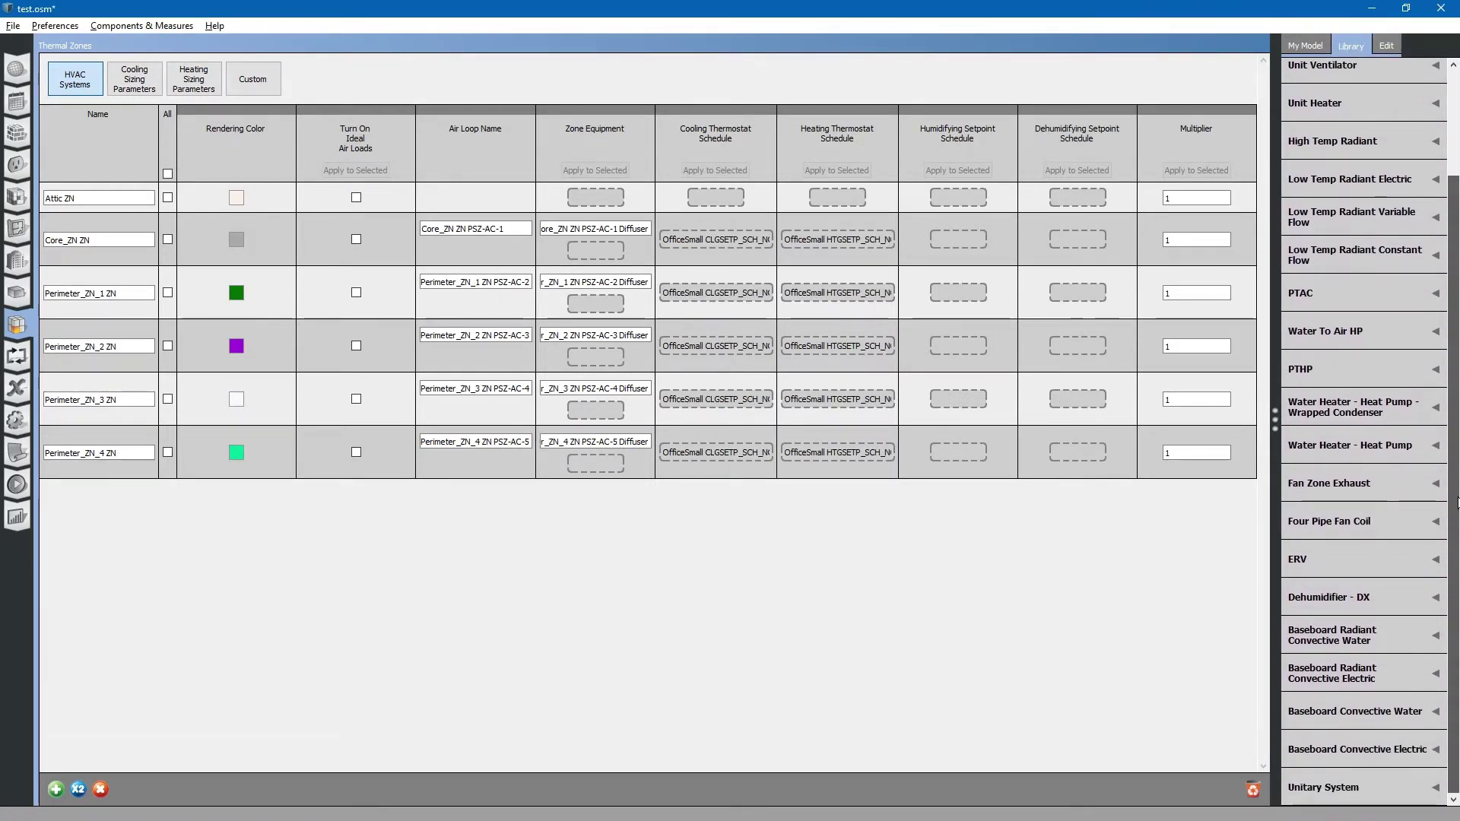
left_click(1327, 484)
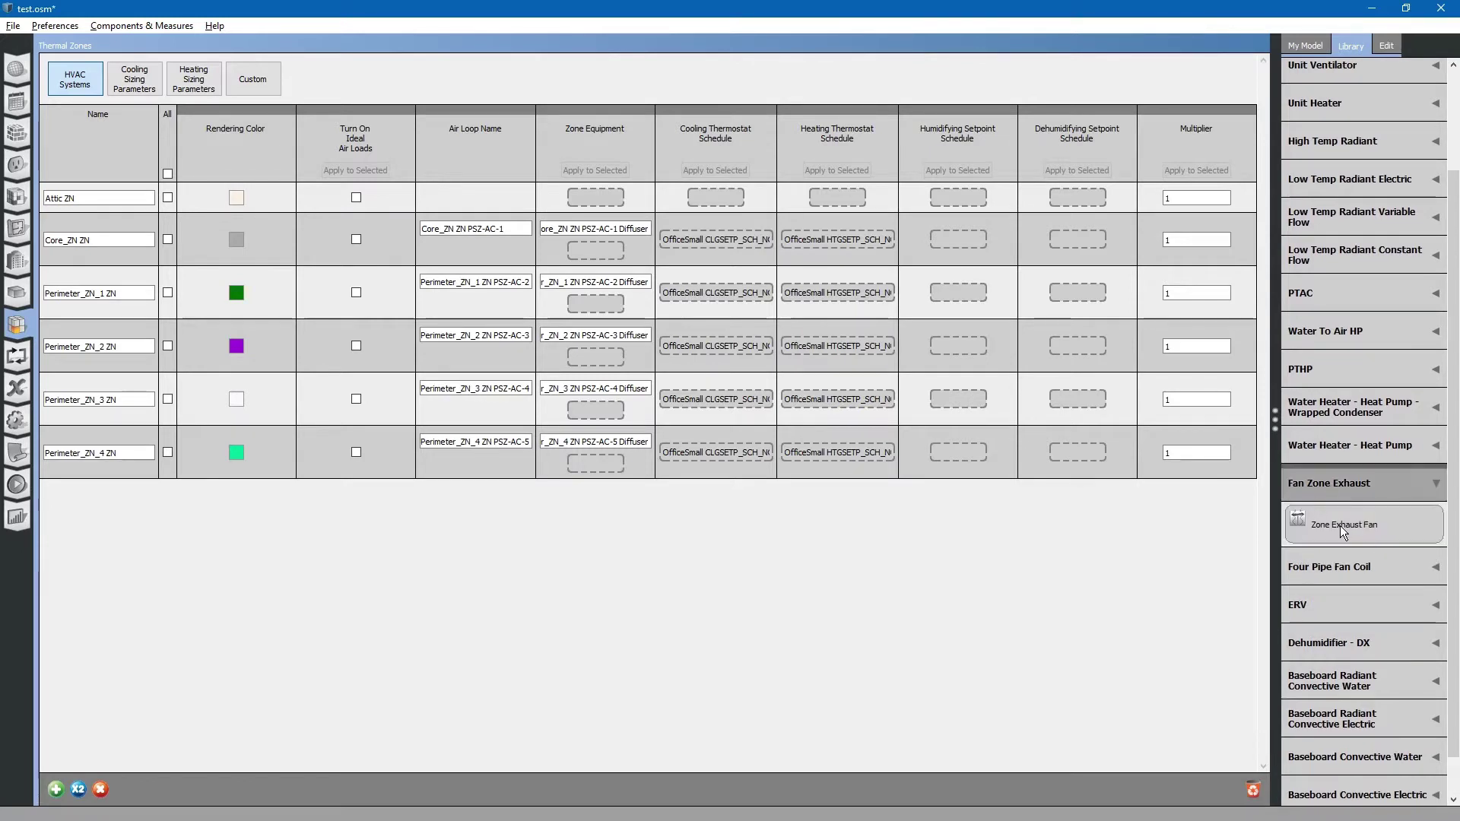
left_click_drag(1339, 526, 577, 466)
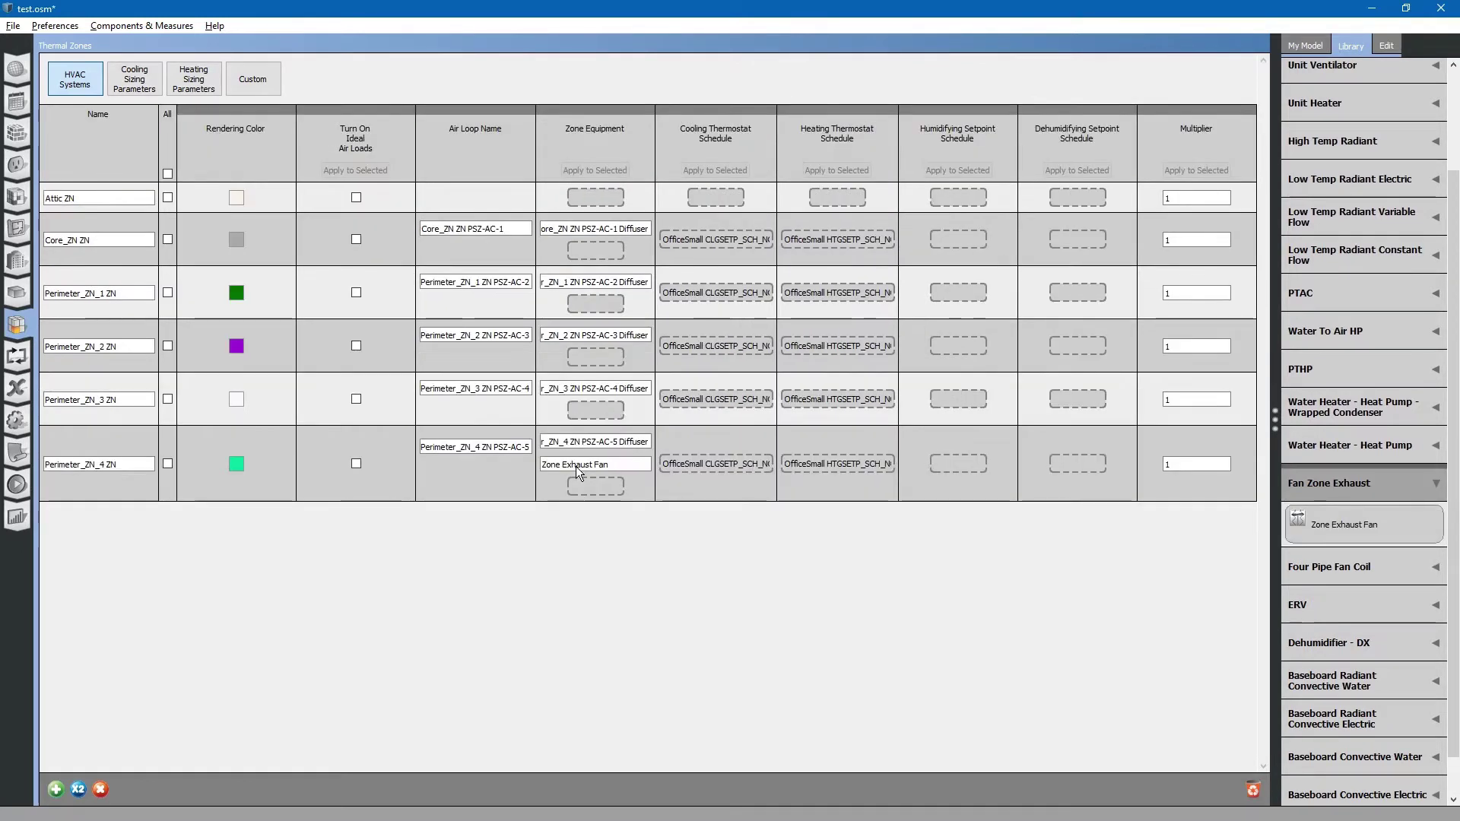
left_click(576, 465)
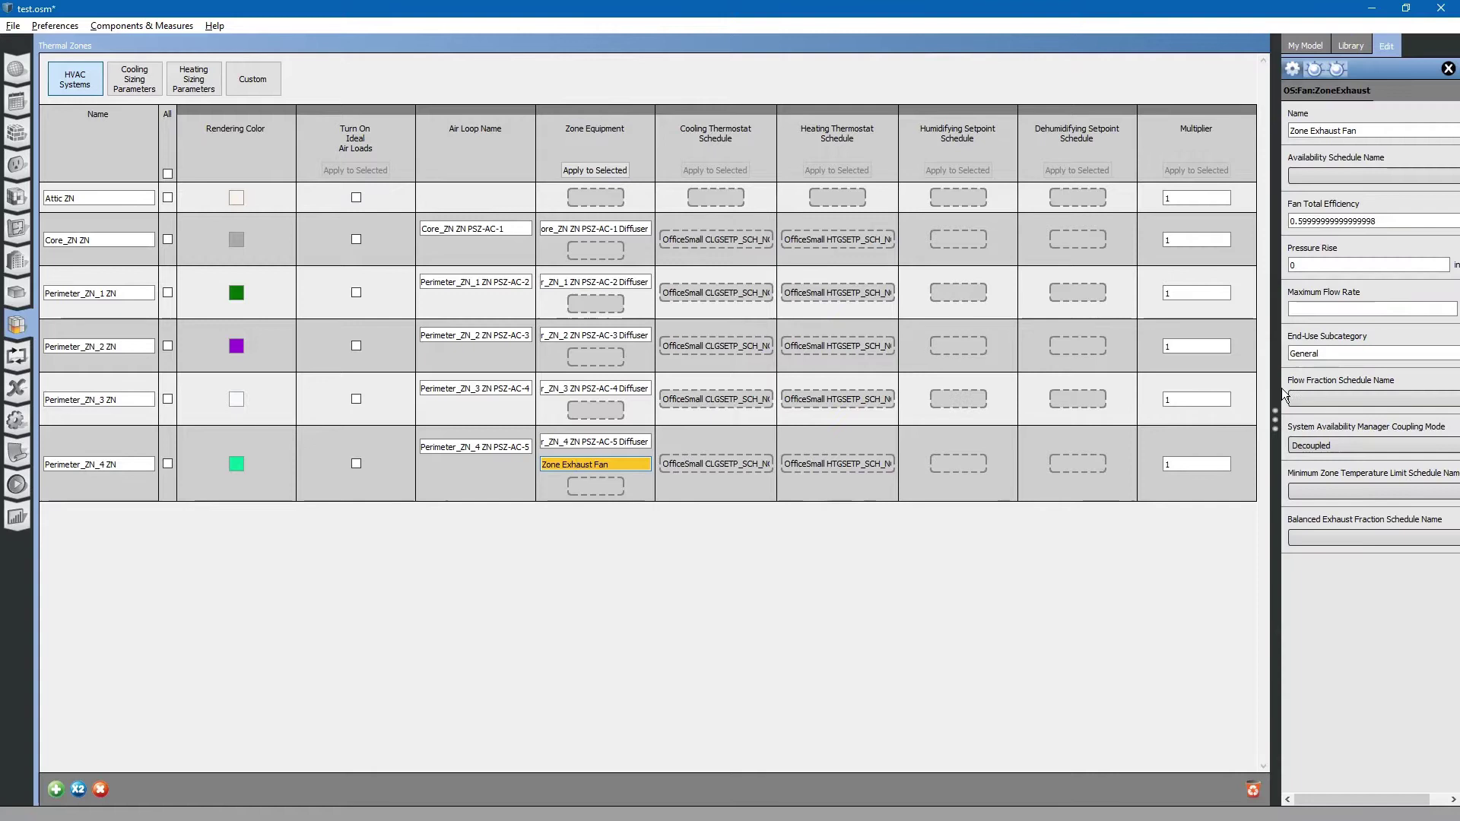
- Set the exhaust fan's availability to Always On and its pressure rise to 0.25 inH2O
left_click_drag(1276, 391, 1108, 395)
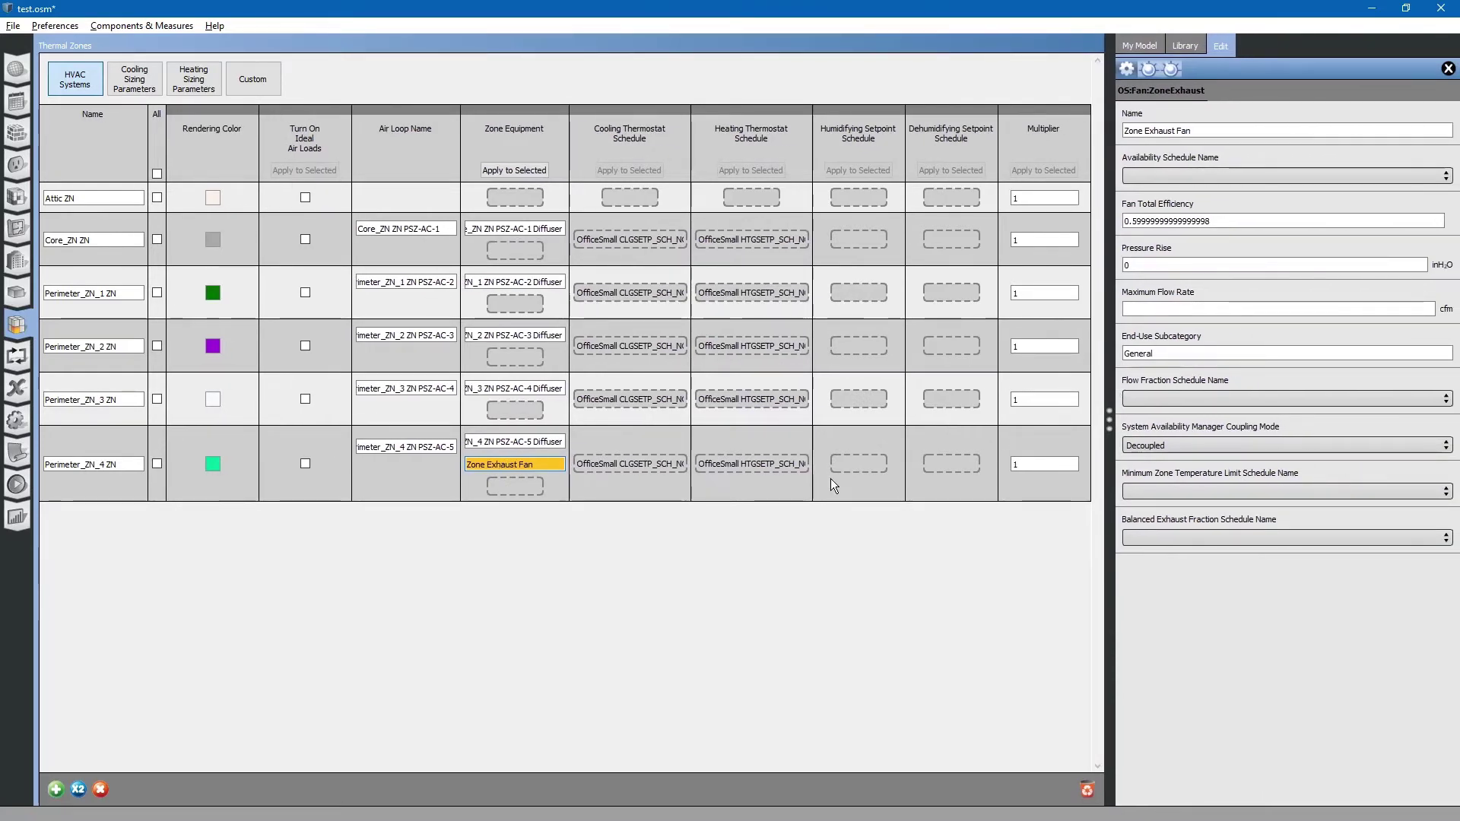
left_click(1166, 172)
left_click(1169, 209)
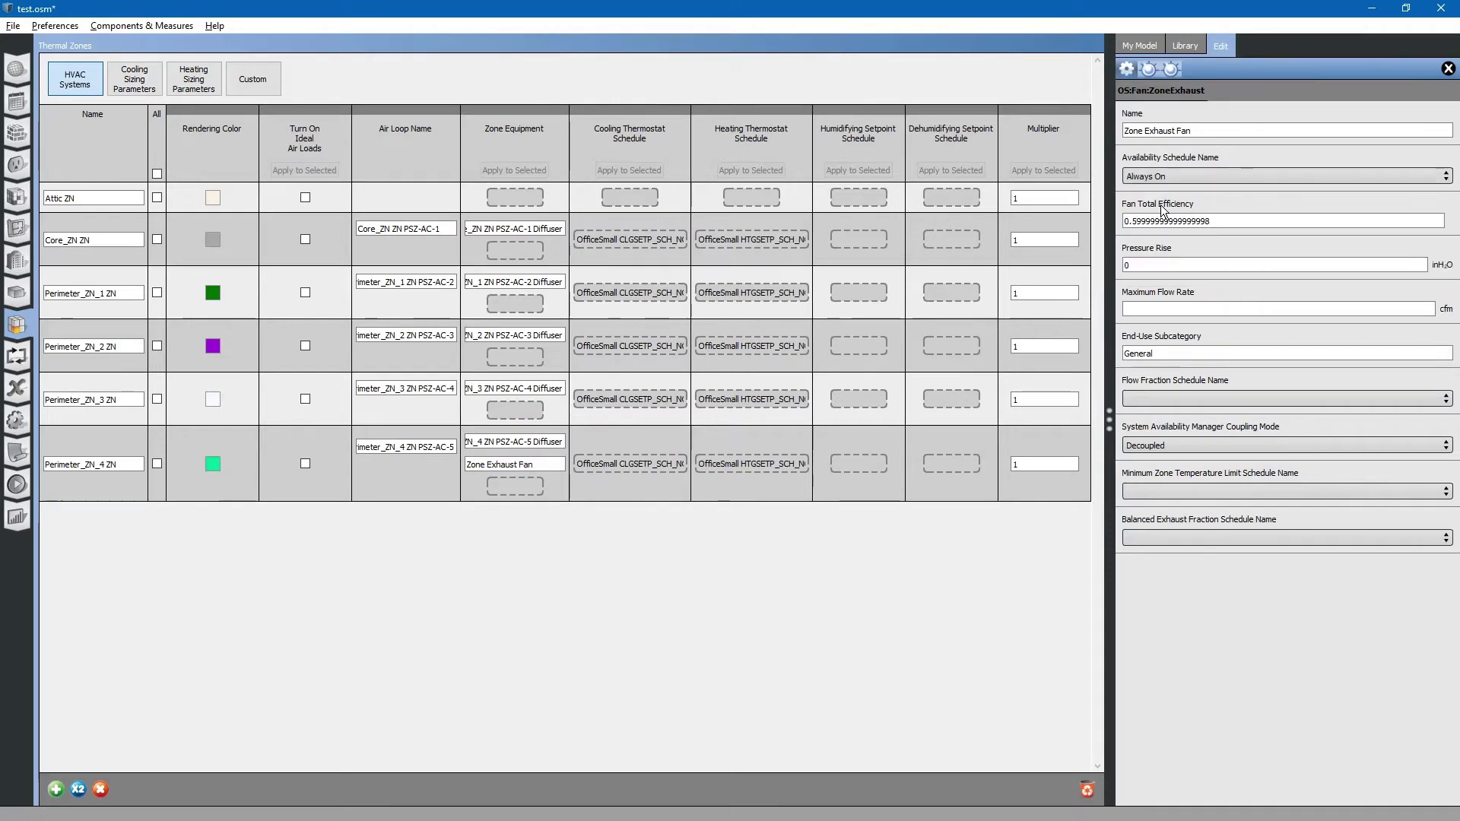
left_click(1174, 265)
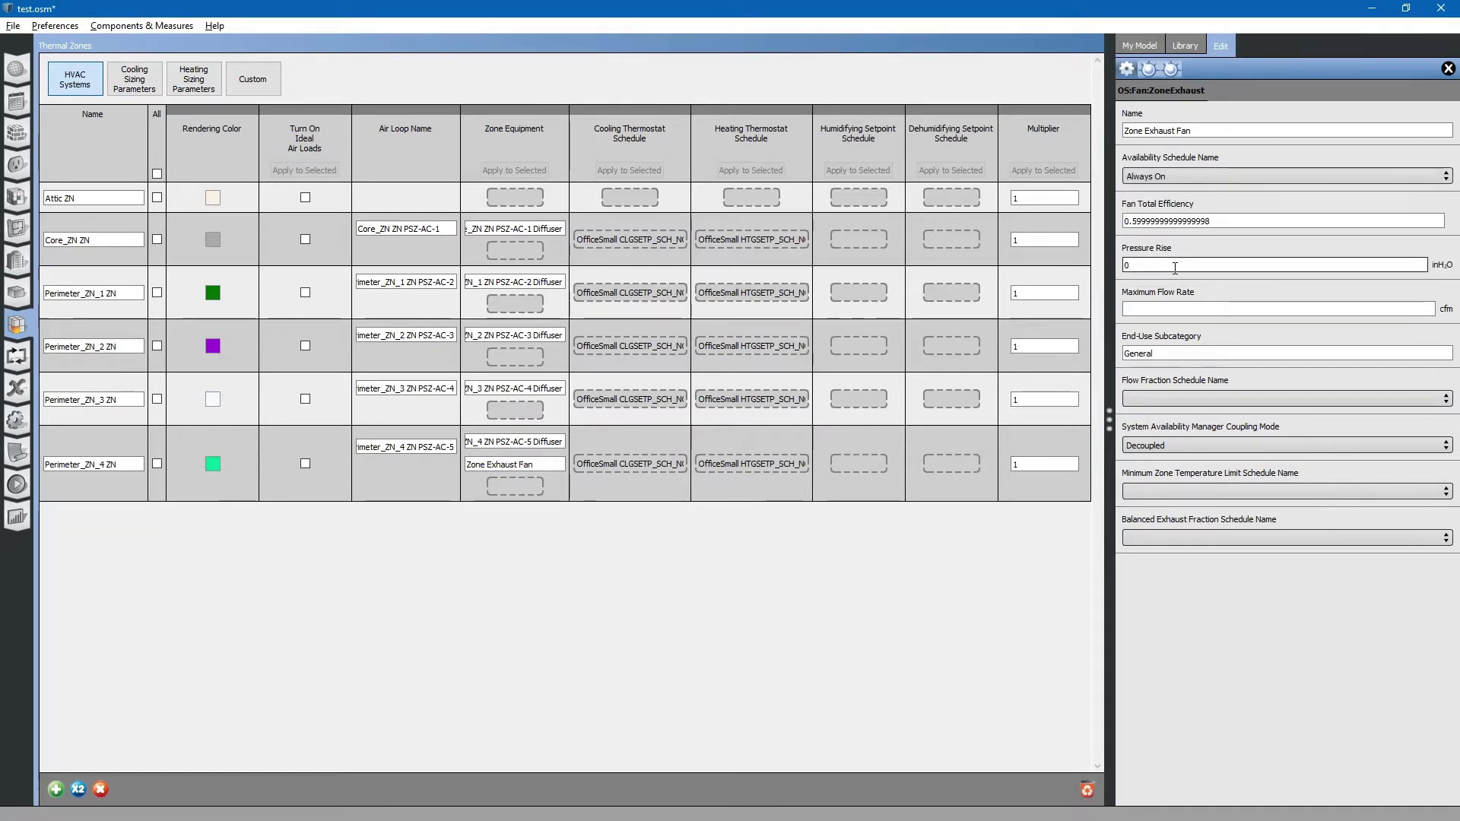
type(".25")
key("Tab")
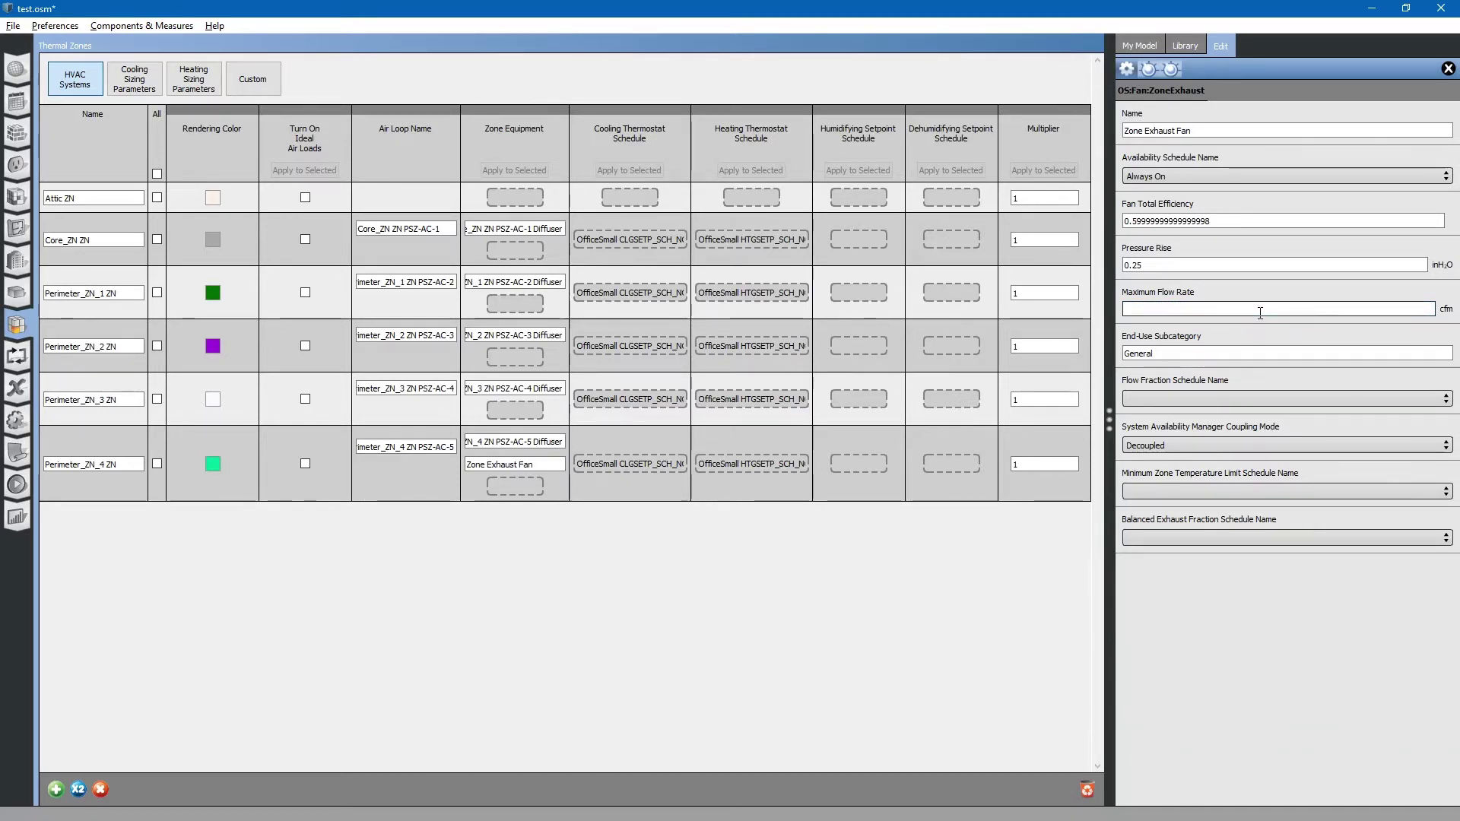
- Change the exhaust fan's maximum flow rate from 100 to 250 cfm
type("100")
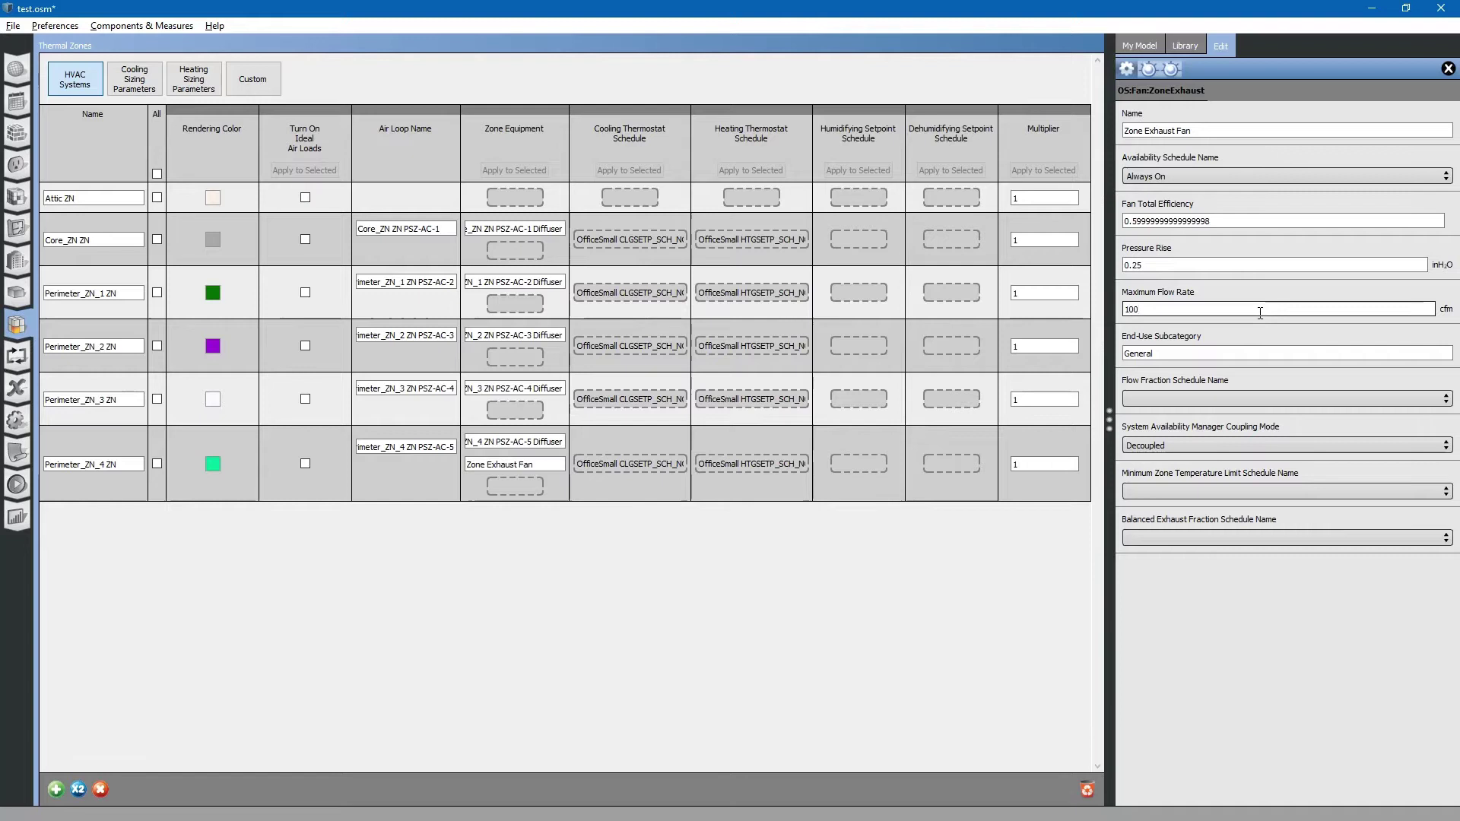
double_click(1139, 315)
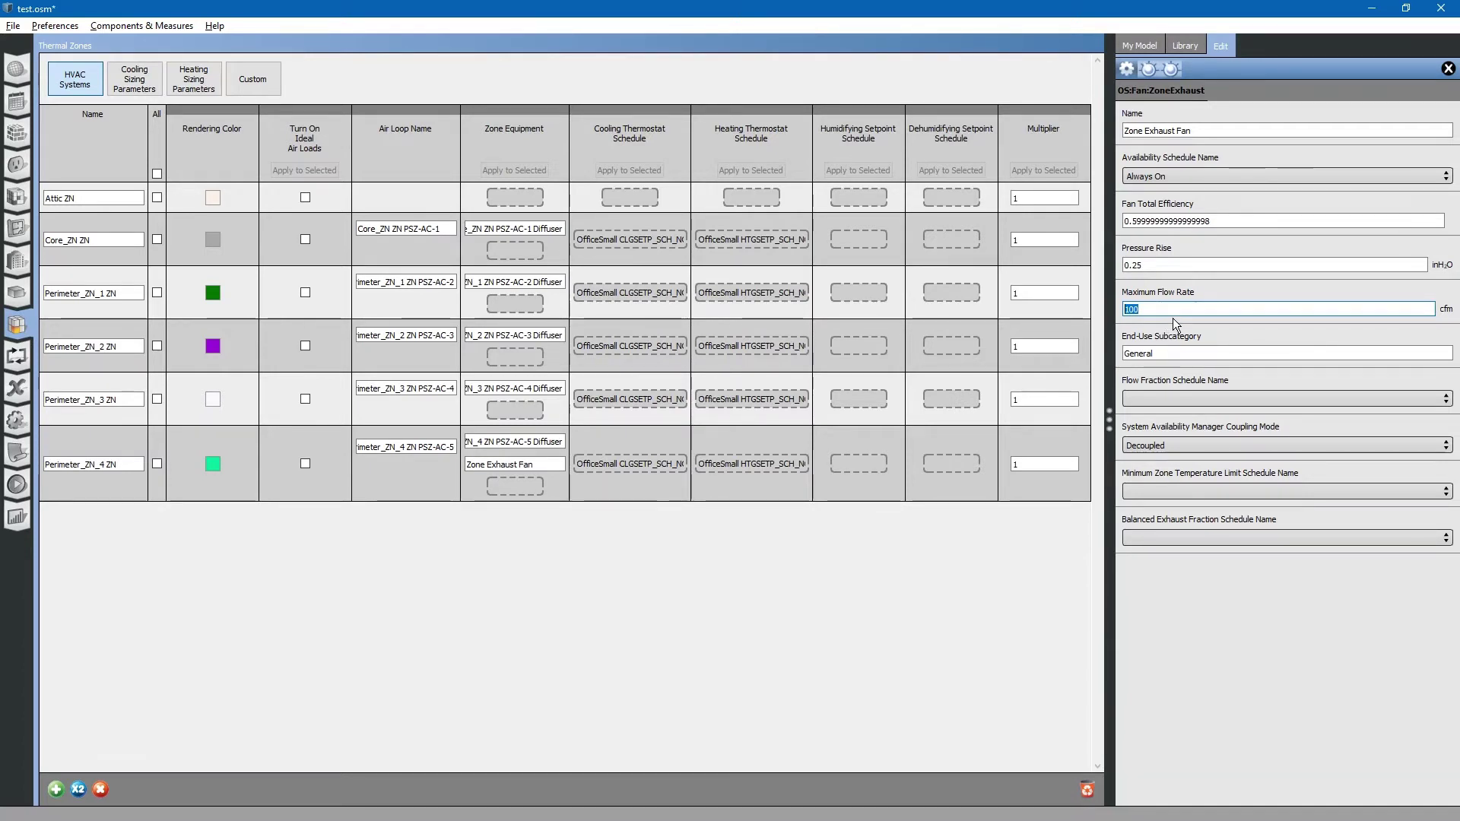
type("250")
left_click(1212, 356)
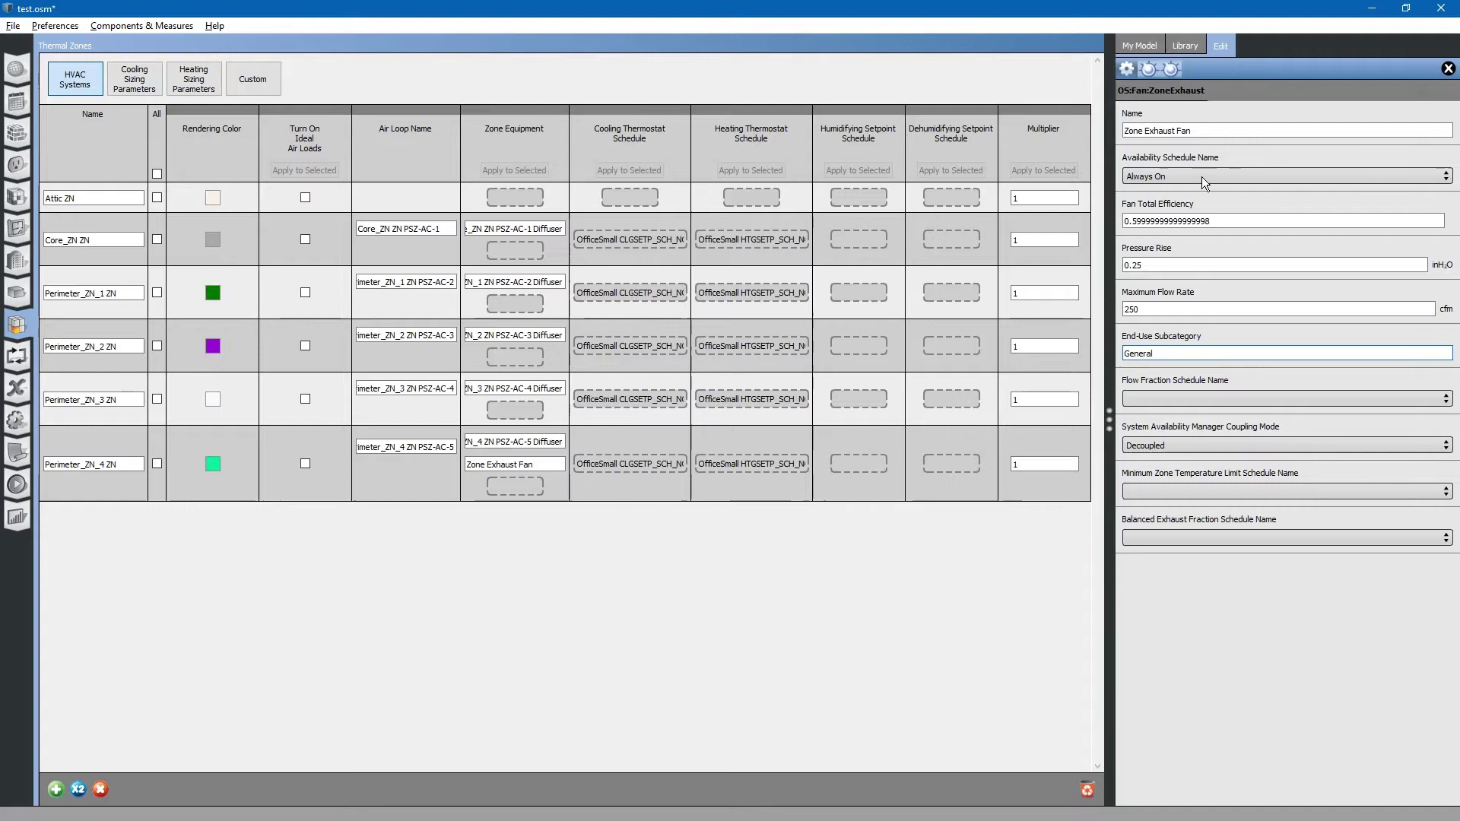
left_click(1202, 444)
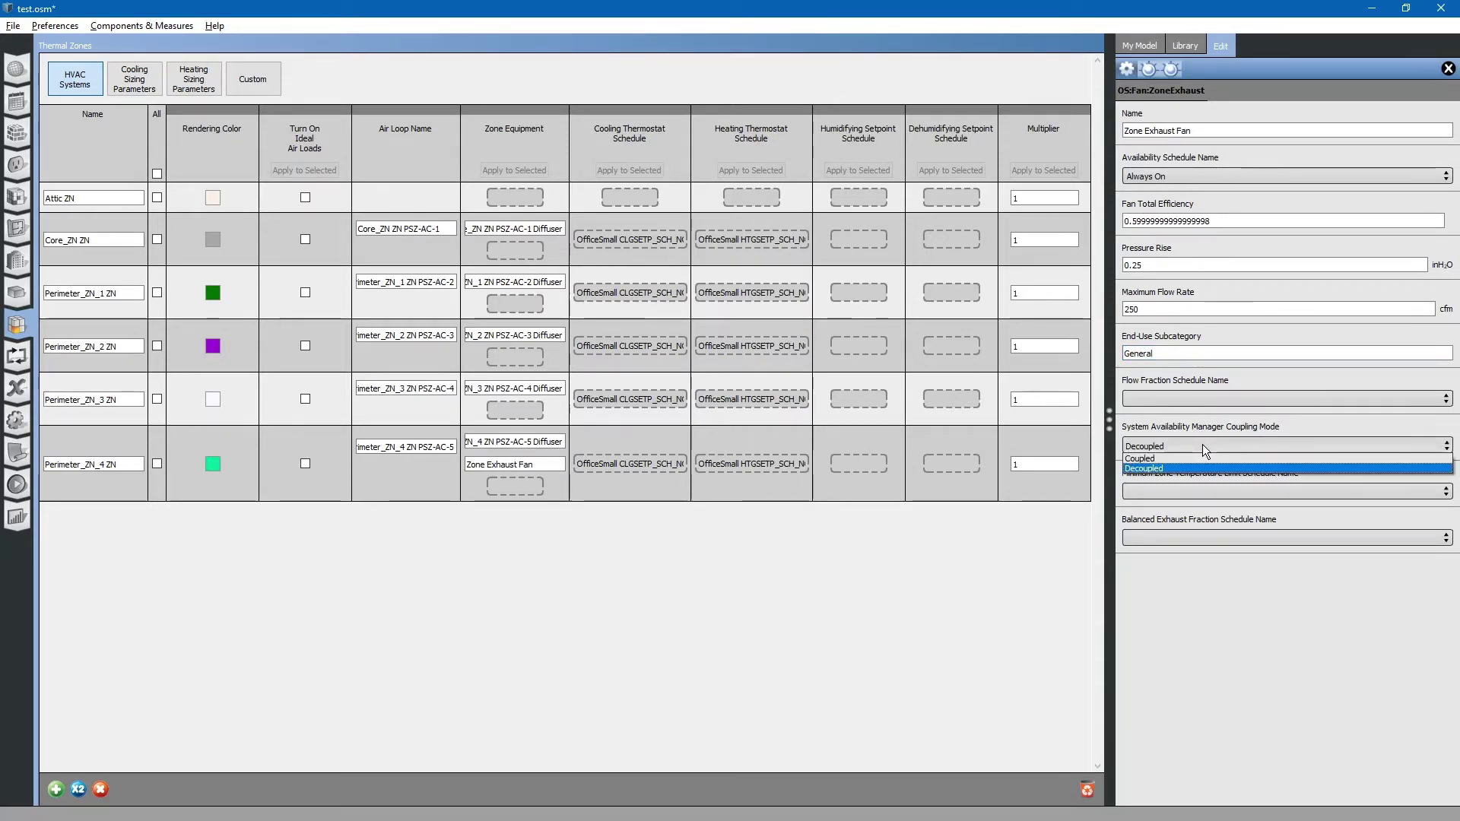
- Make the exhaust fan's coupling mode Coupled, check the zone 4 air loop name, then go to HVAC Systems
left_click(1175, 455)
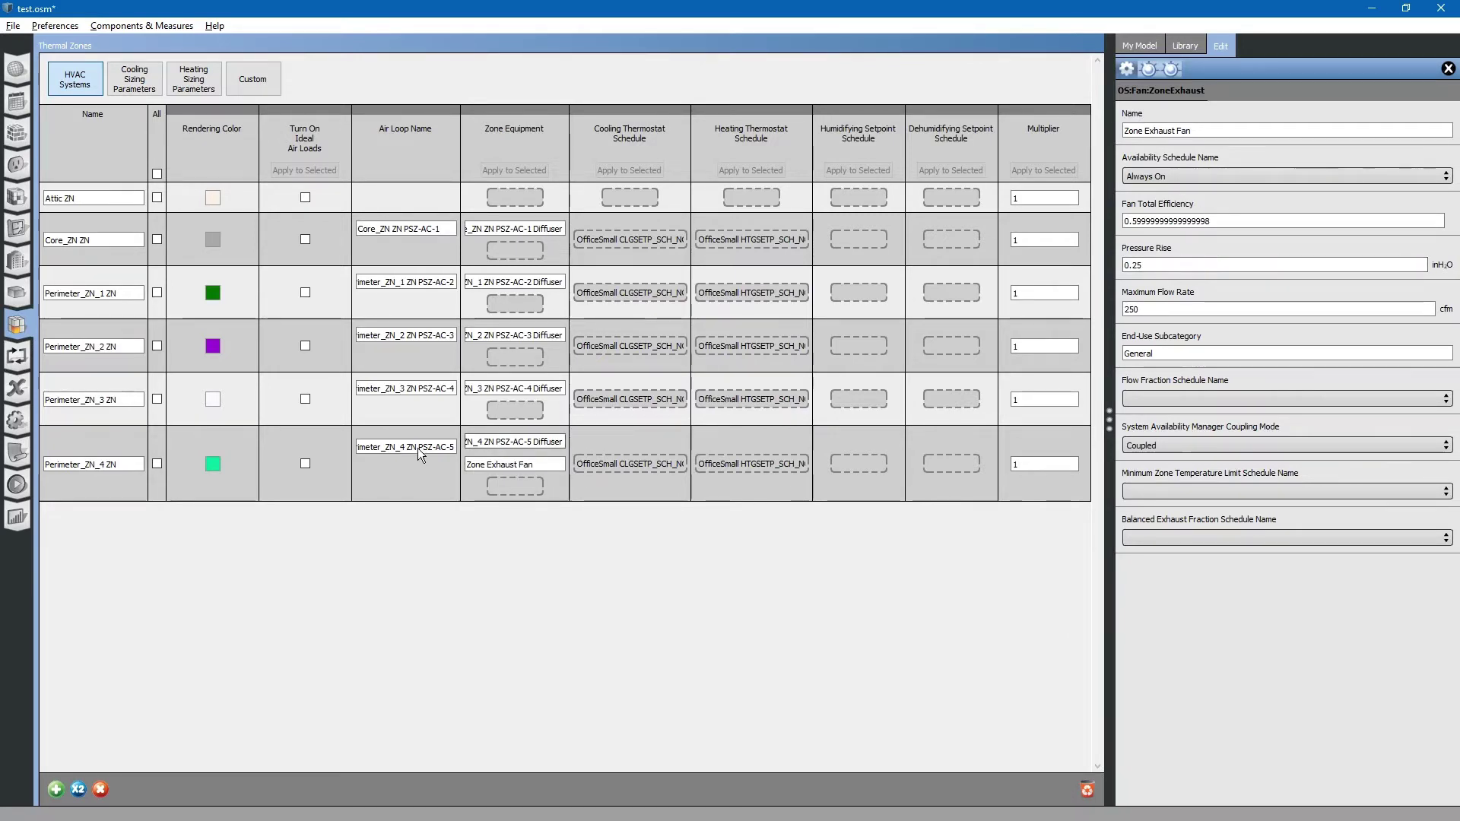
left_click(454, 446)
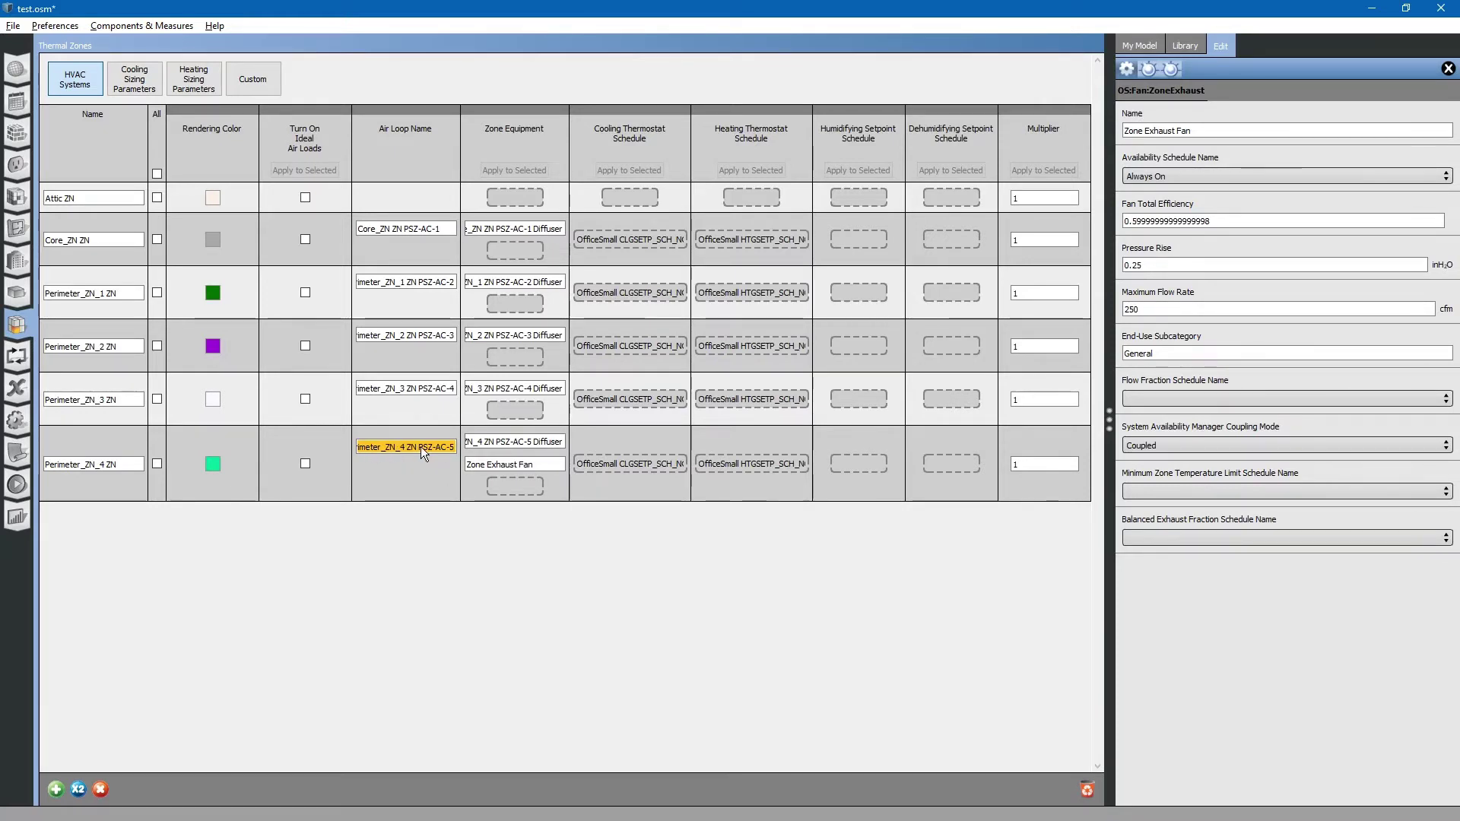
left_click(516, 465)
left_click_drag(476, 464, 567, 468)
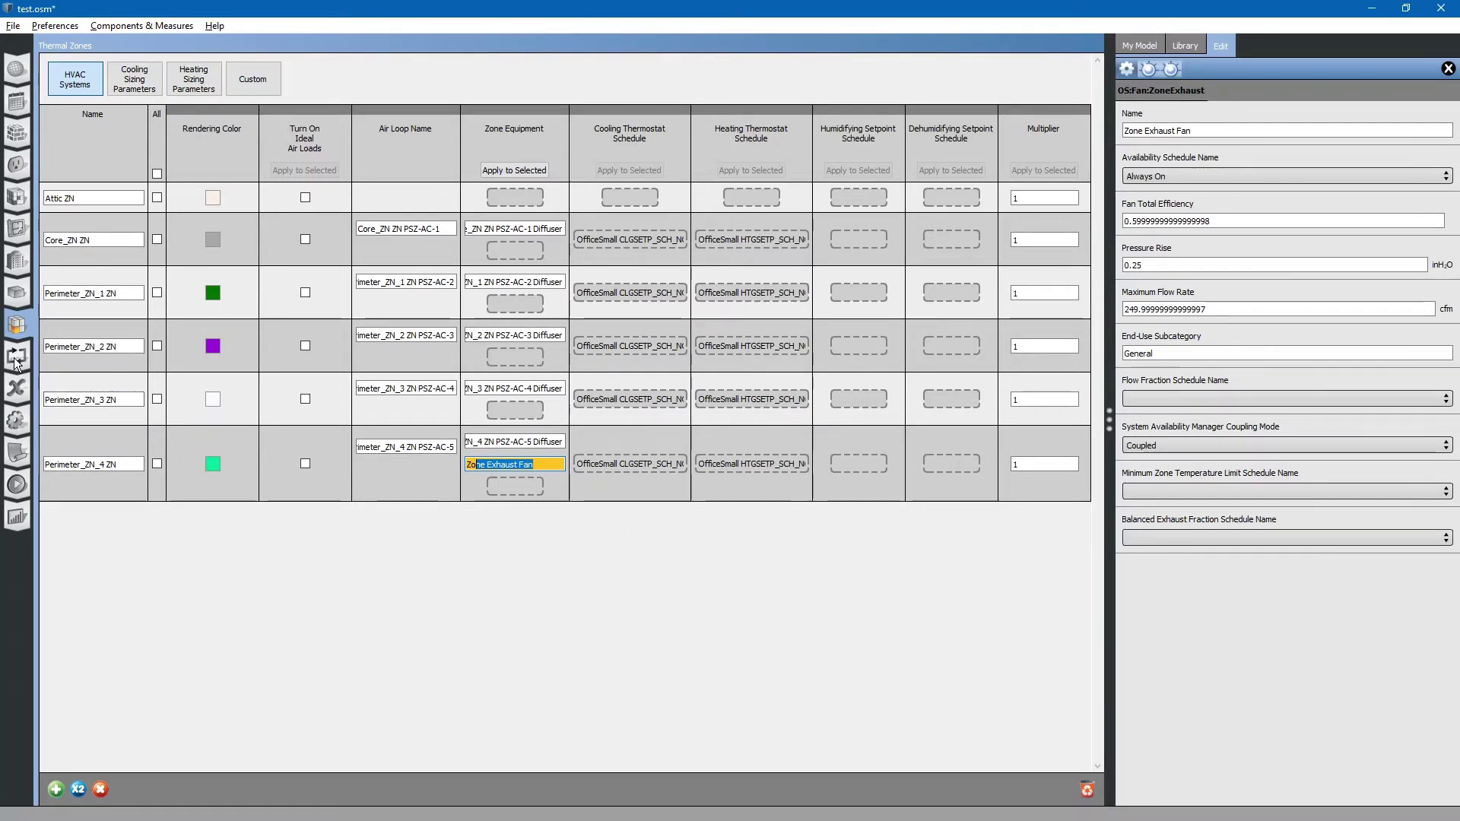
left_click(403, 446)
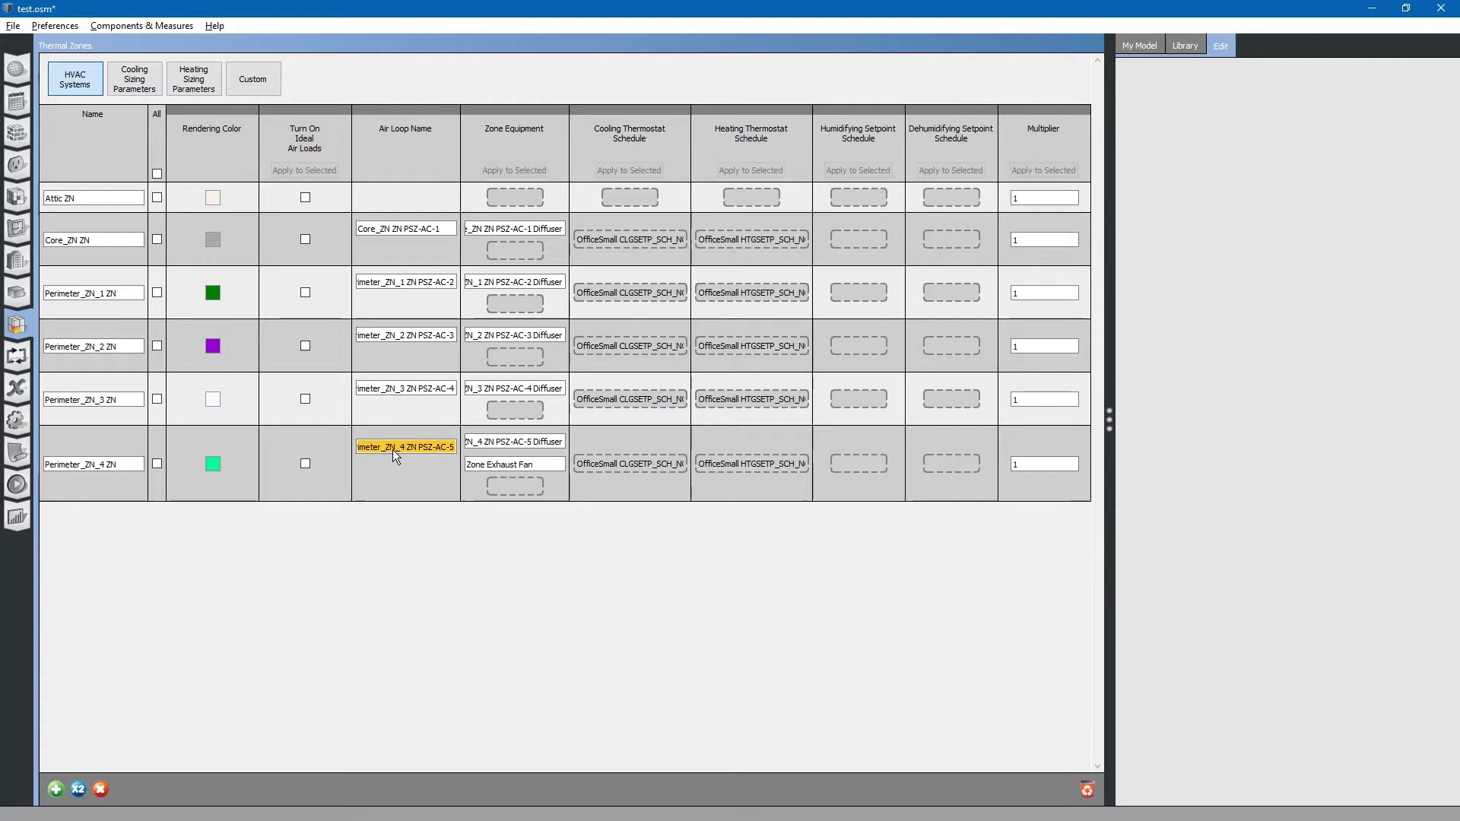
left_click_drag(393, 447, 455, 447)
left_click(18, 362)
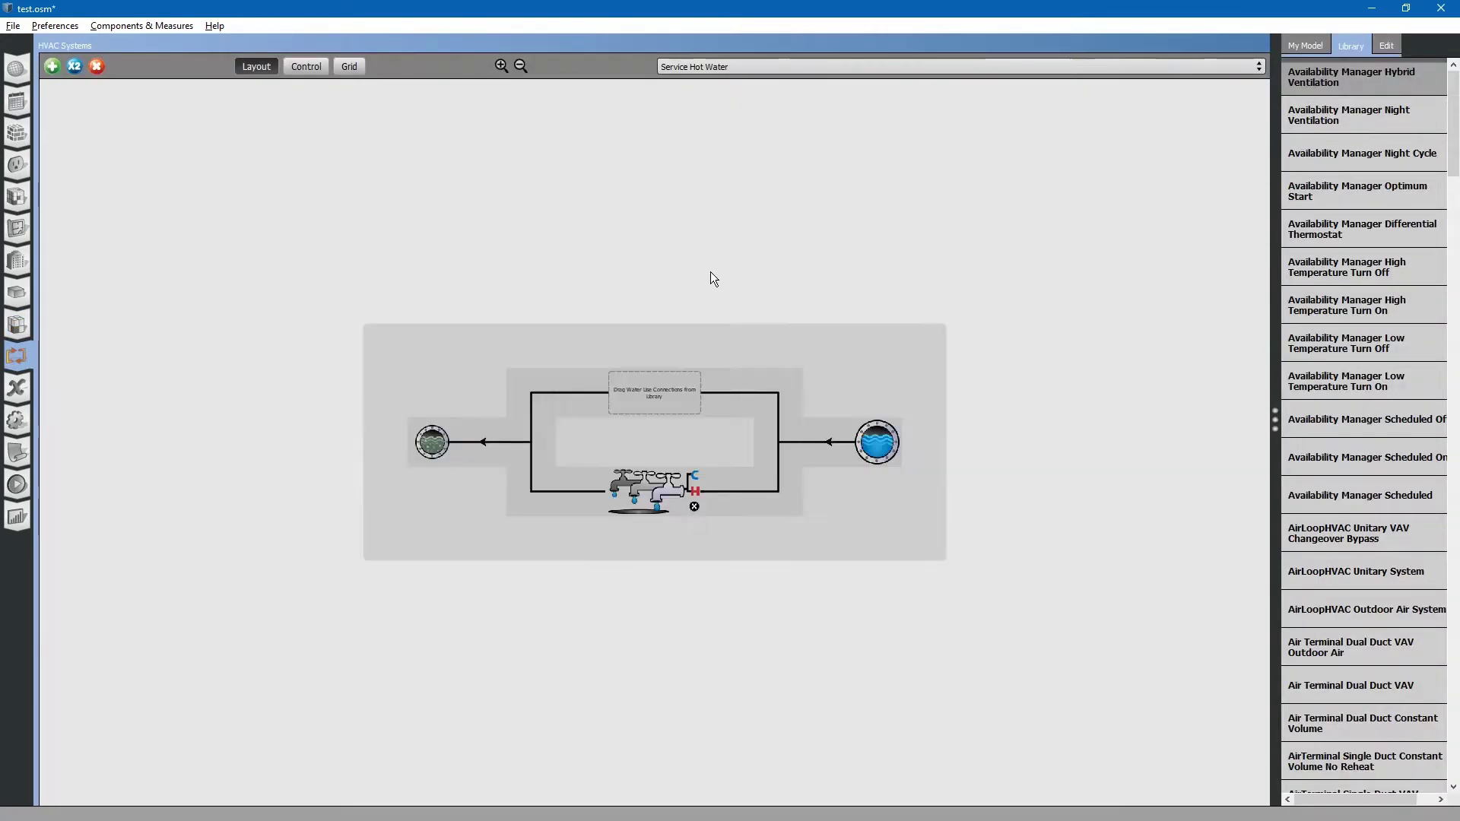
- Display the Perimeter_ZN_4 ZN PSZ-AC-5 loop and its Unitary Heat Pump AirToAir properties
left_click(760, 66)
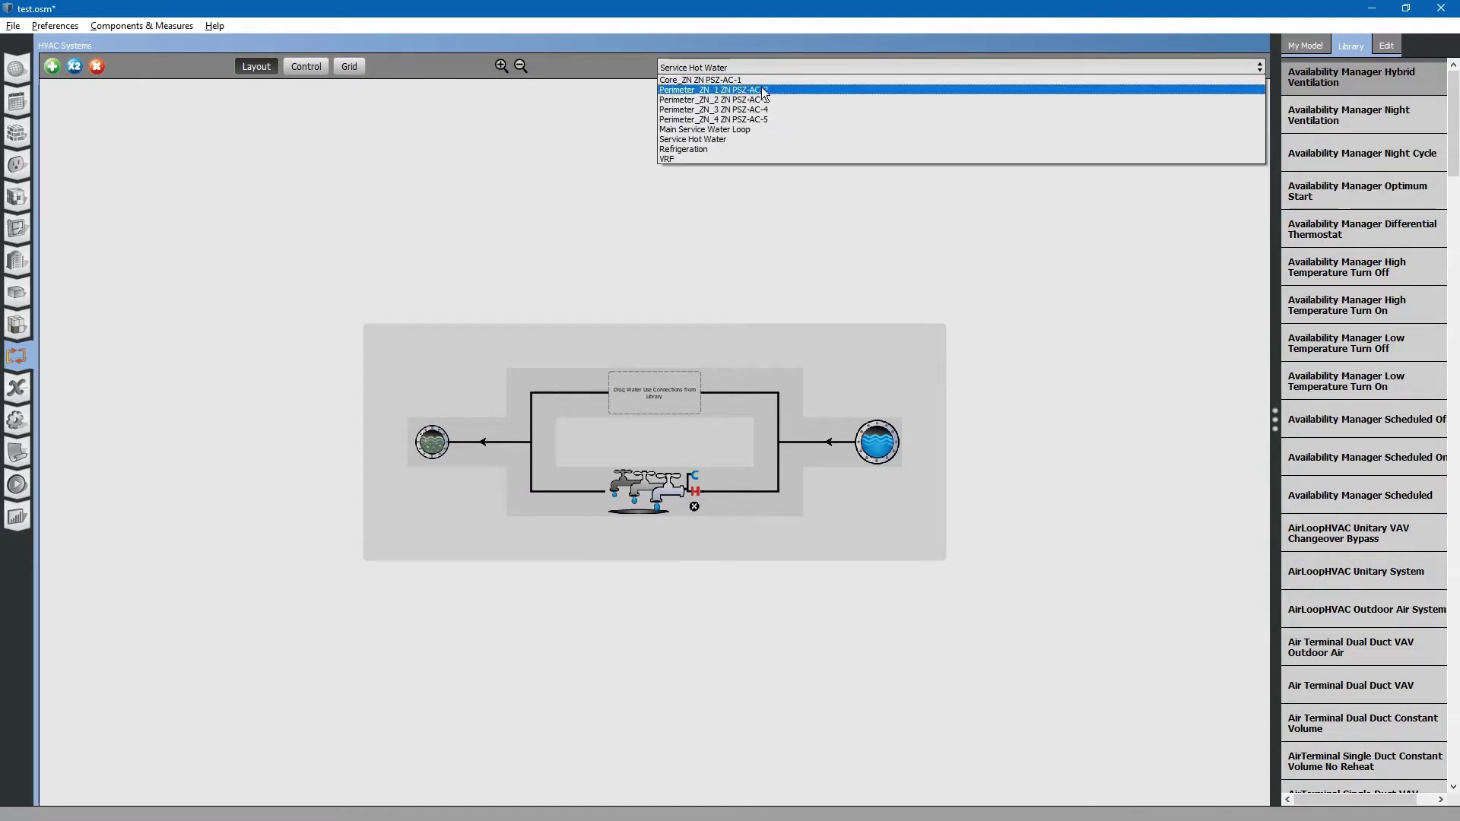
left_click(751, 118)
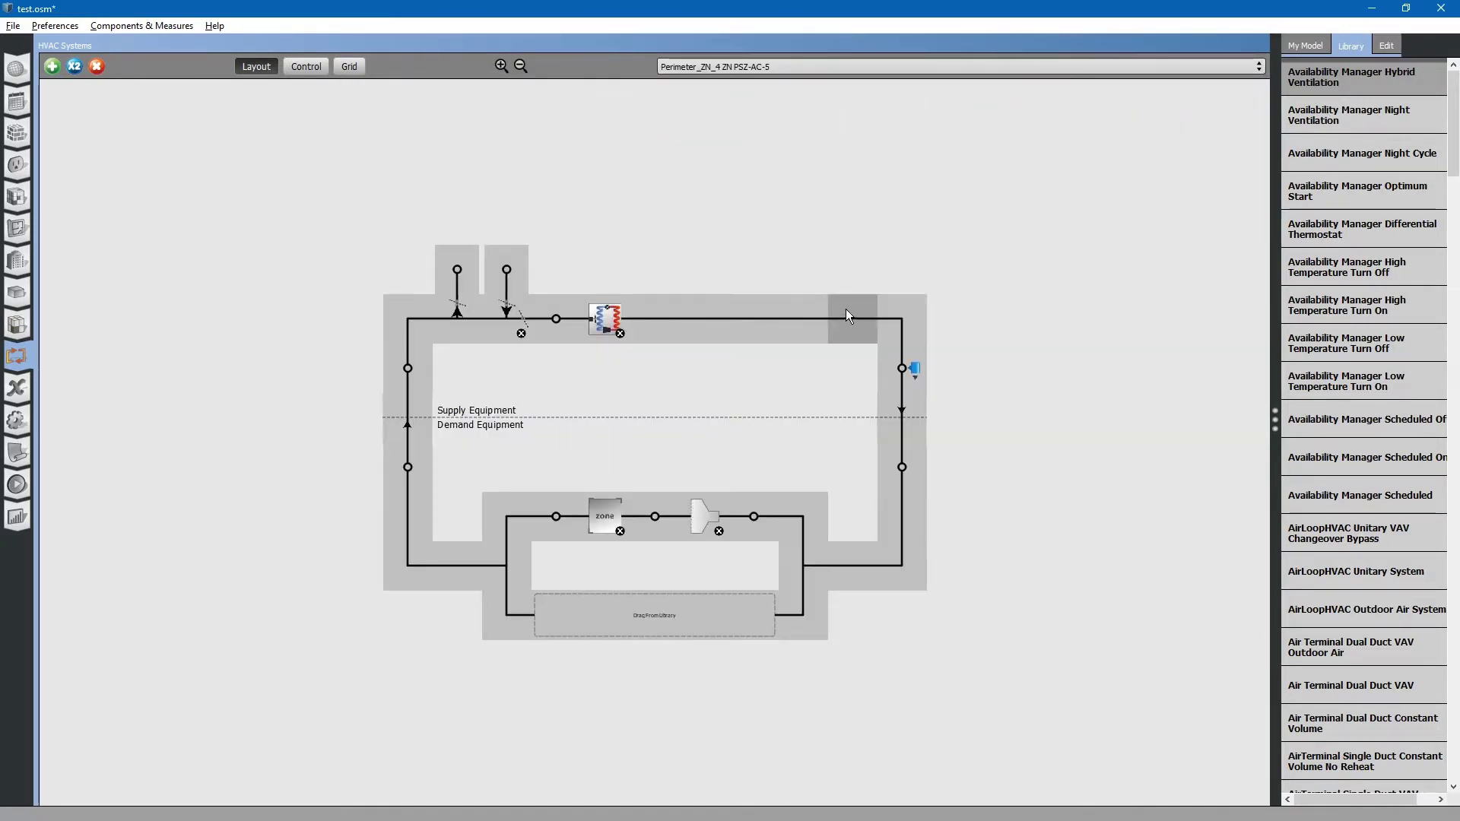
left_click(606, 319)
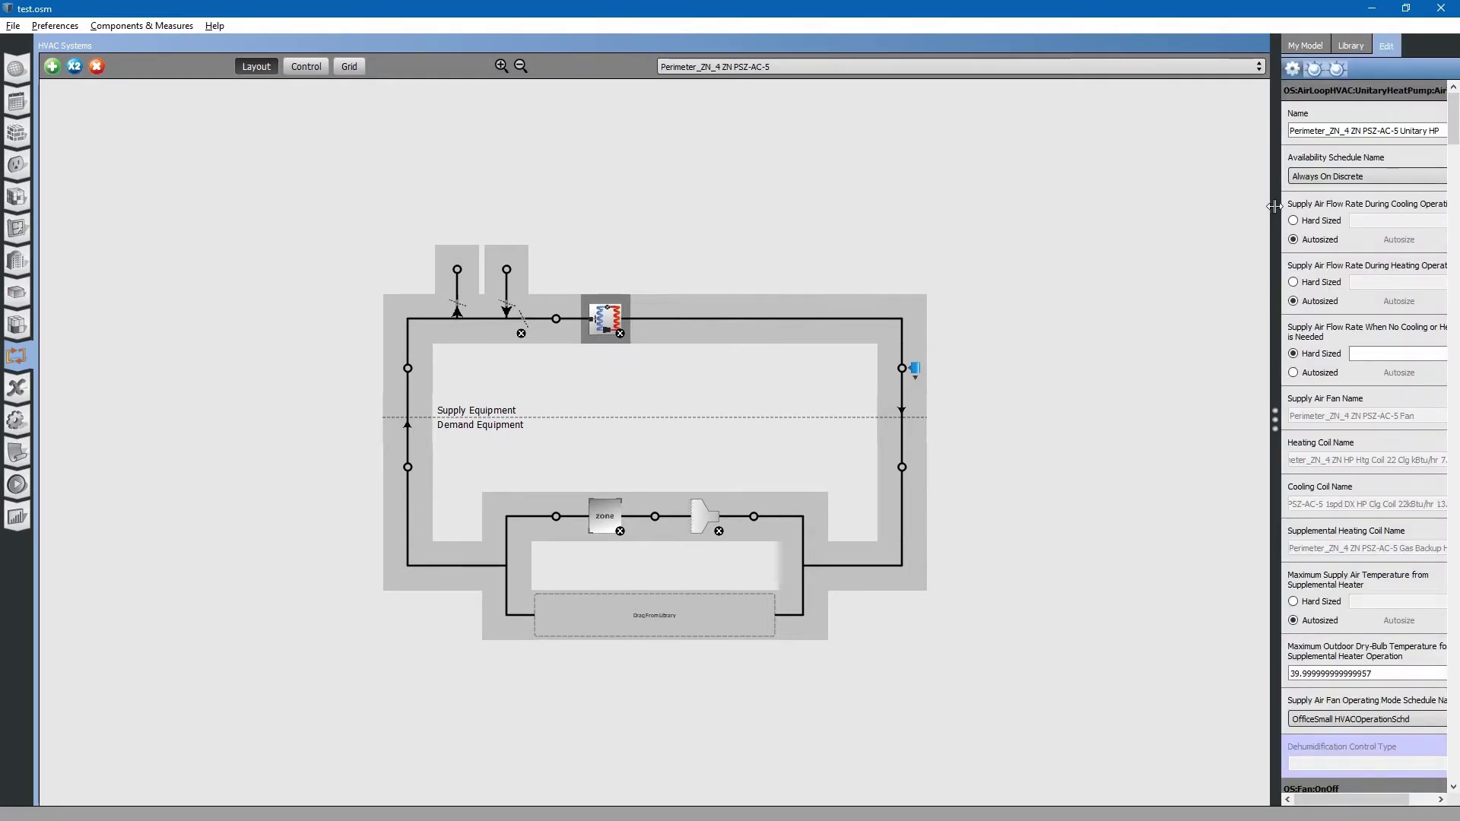
left_click_drag(1274, 206, 1159, 206)
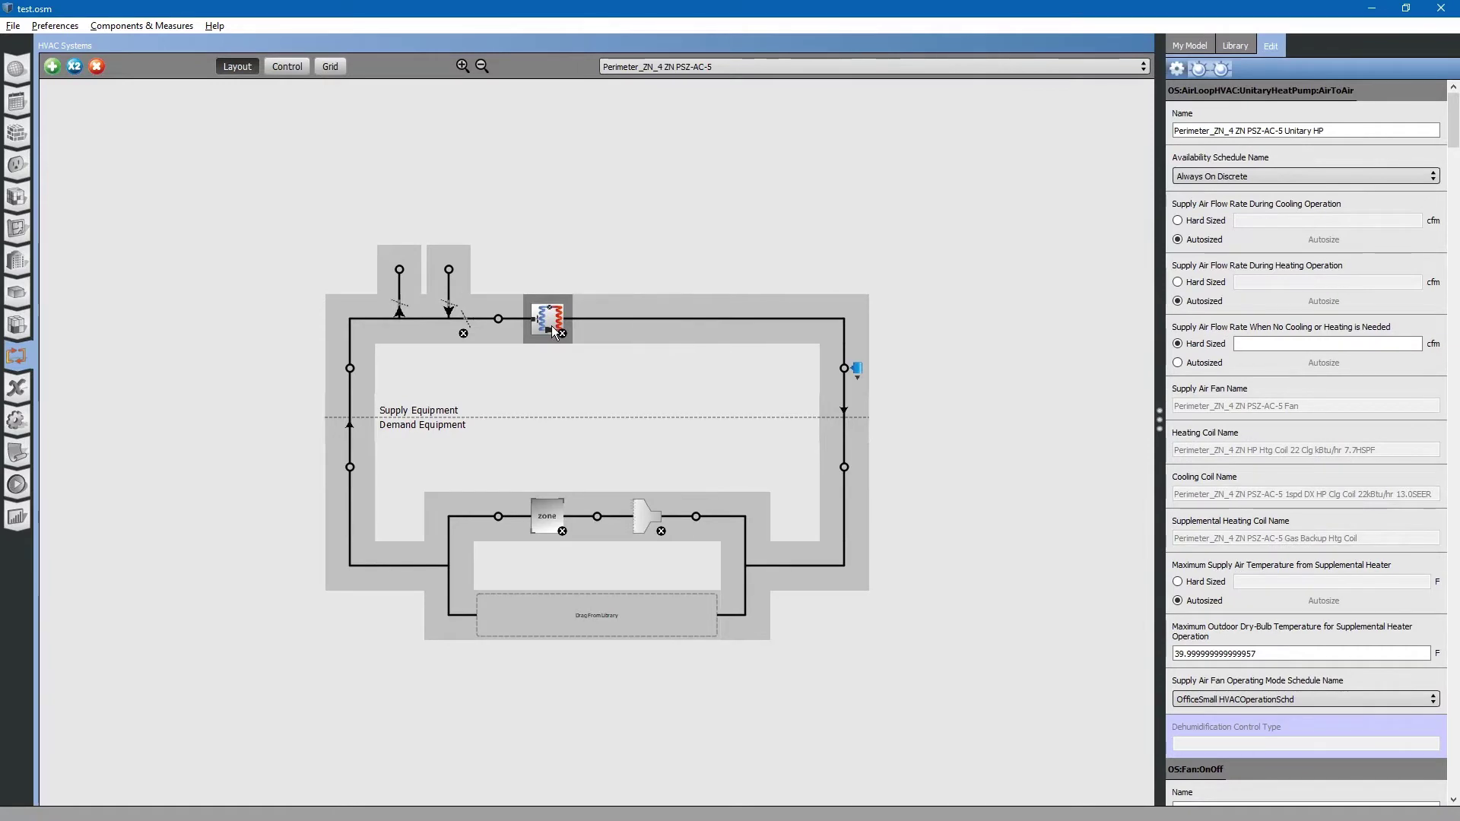
- Place a Const Spd Fan from Fan Constant Volume on the supply loop's first node
left_click(1229, 42)
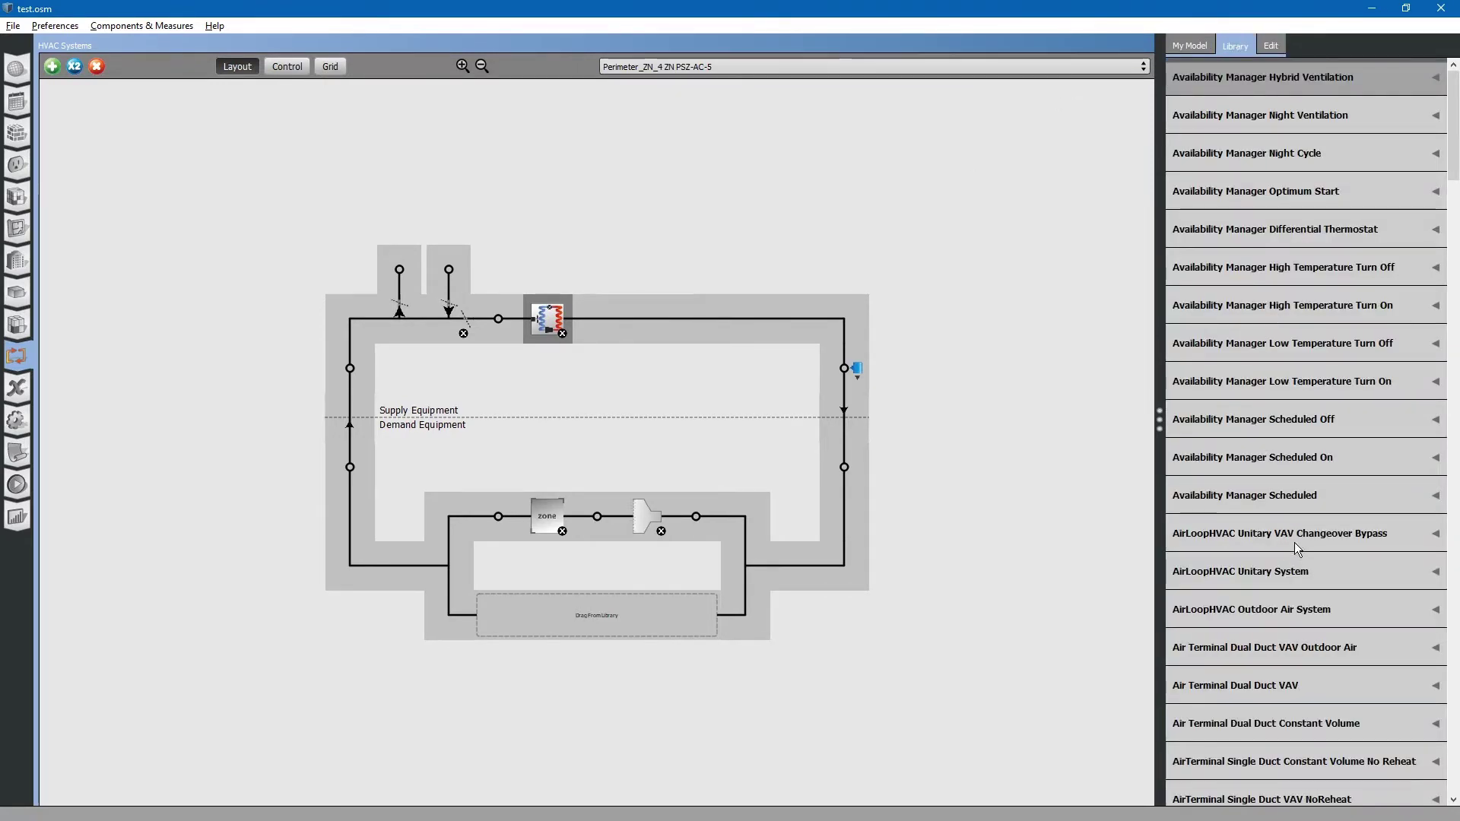
scroll(1288, 572, "down", 5)
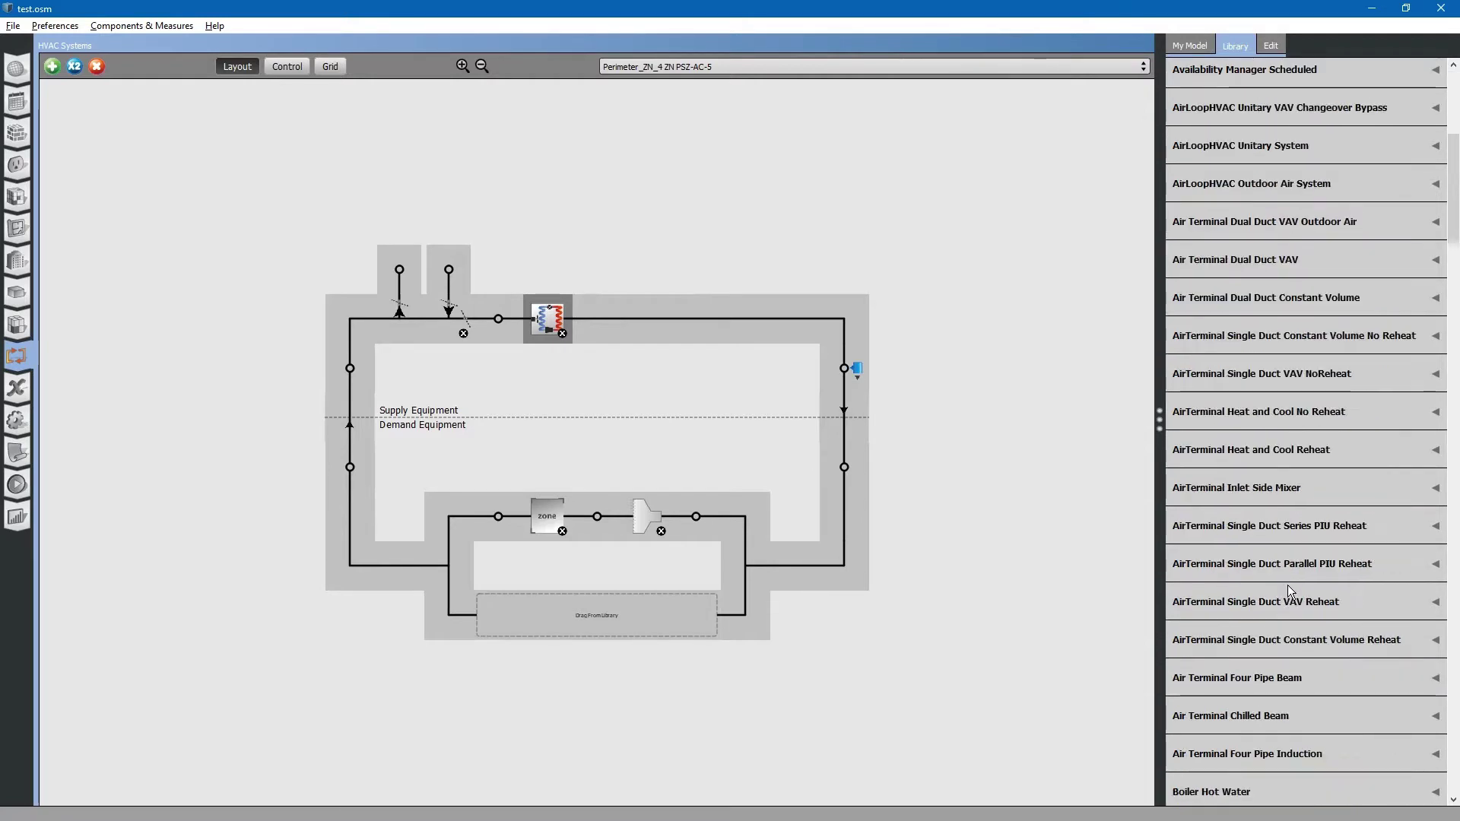
scroll(1288, 585, "down", 3)
scroll(1289, 594, "down", 15)
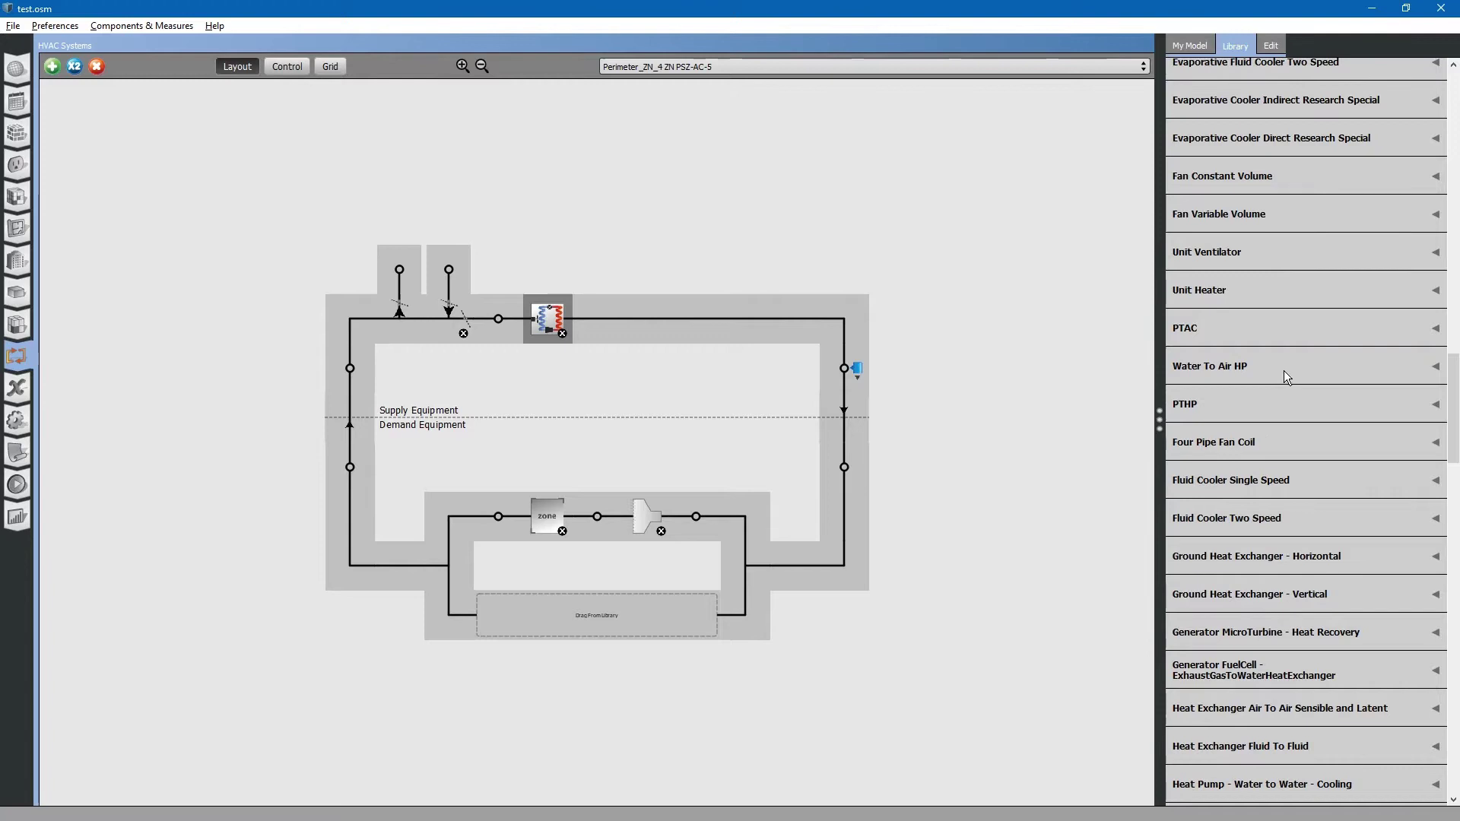
left_click(1230, 176)
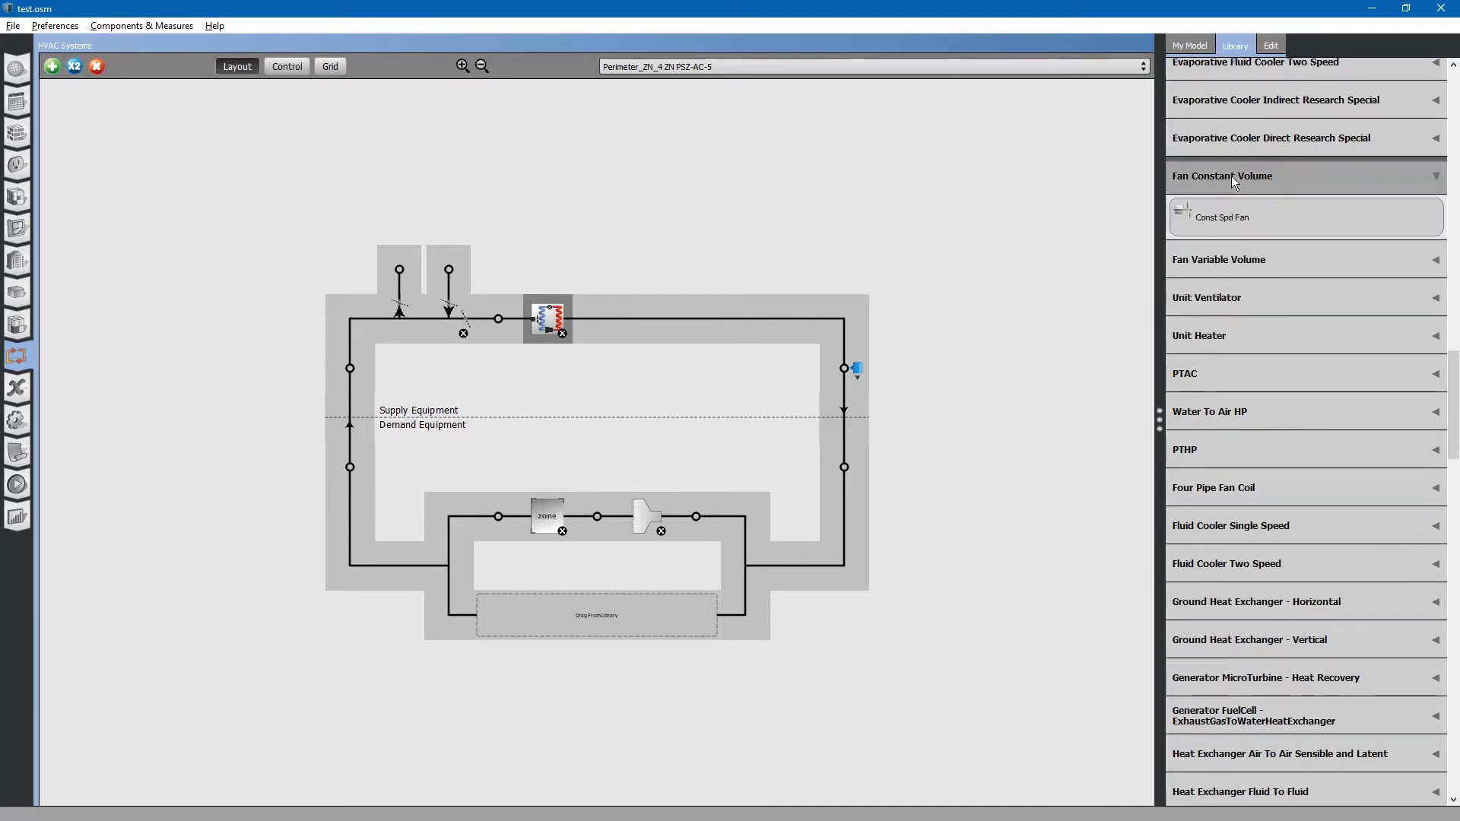
left_click_drag(1141, 221, 337, 366)
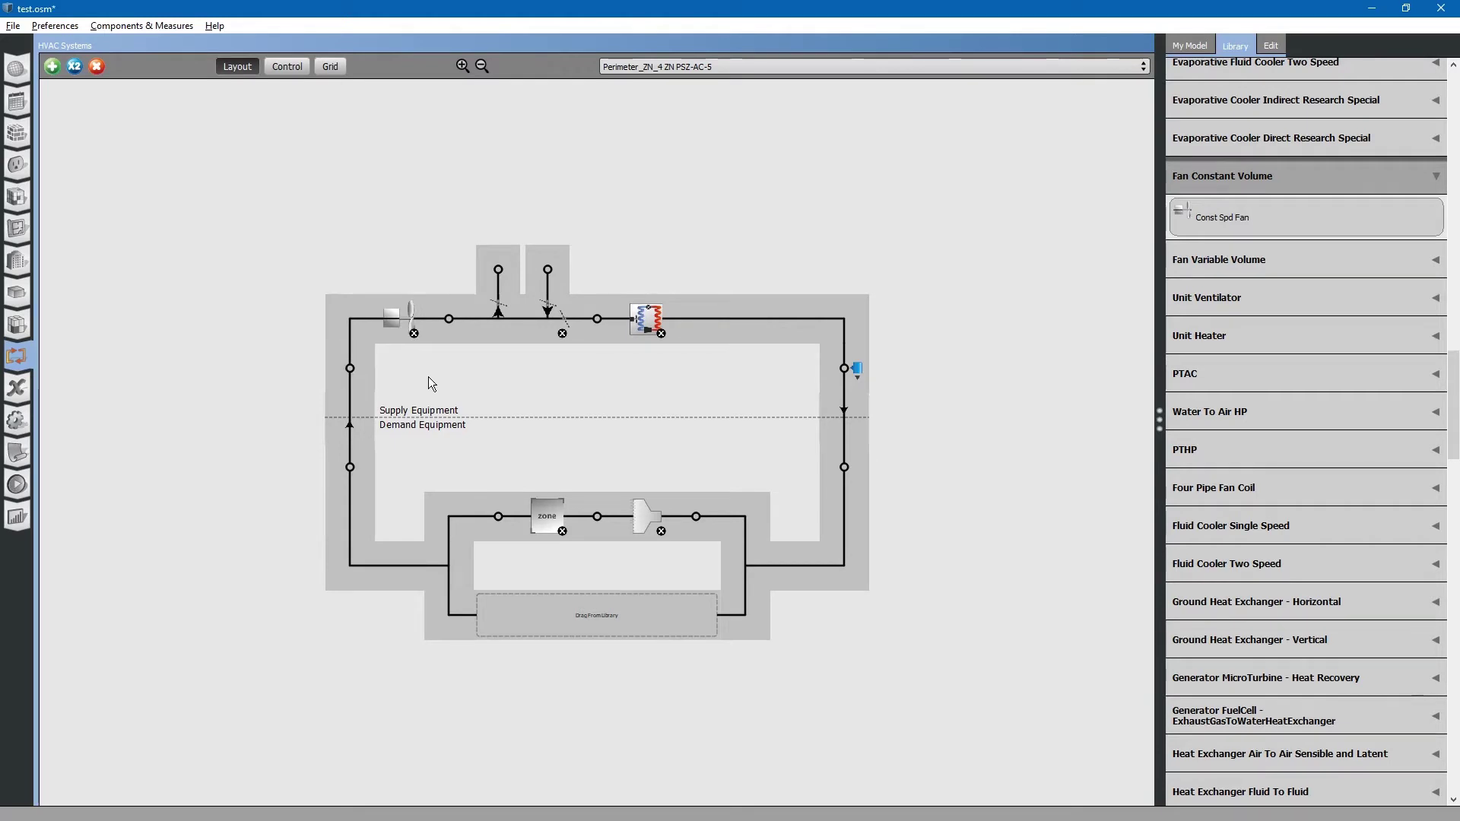
- Inspect the zone, diffuser, heat pump and outdoor air system, then the new Const Spd Fan
left_click(539, 514)
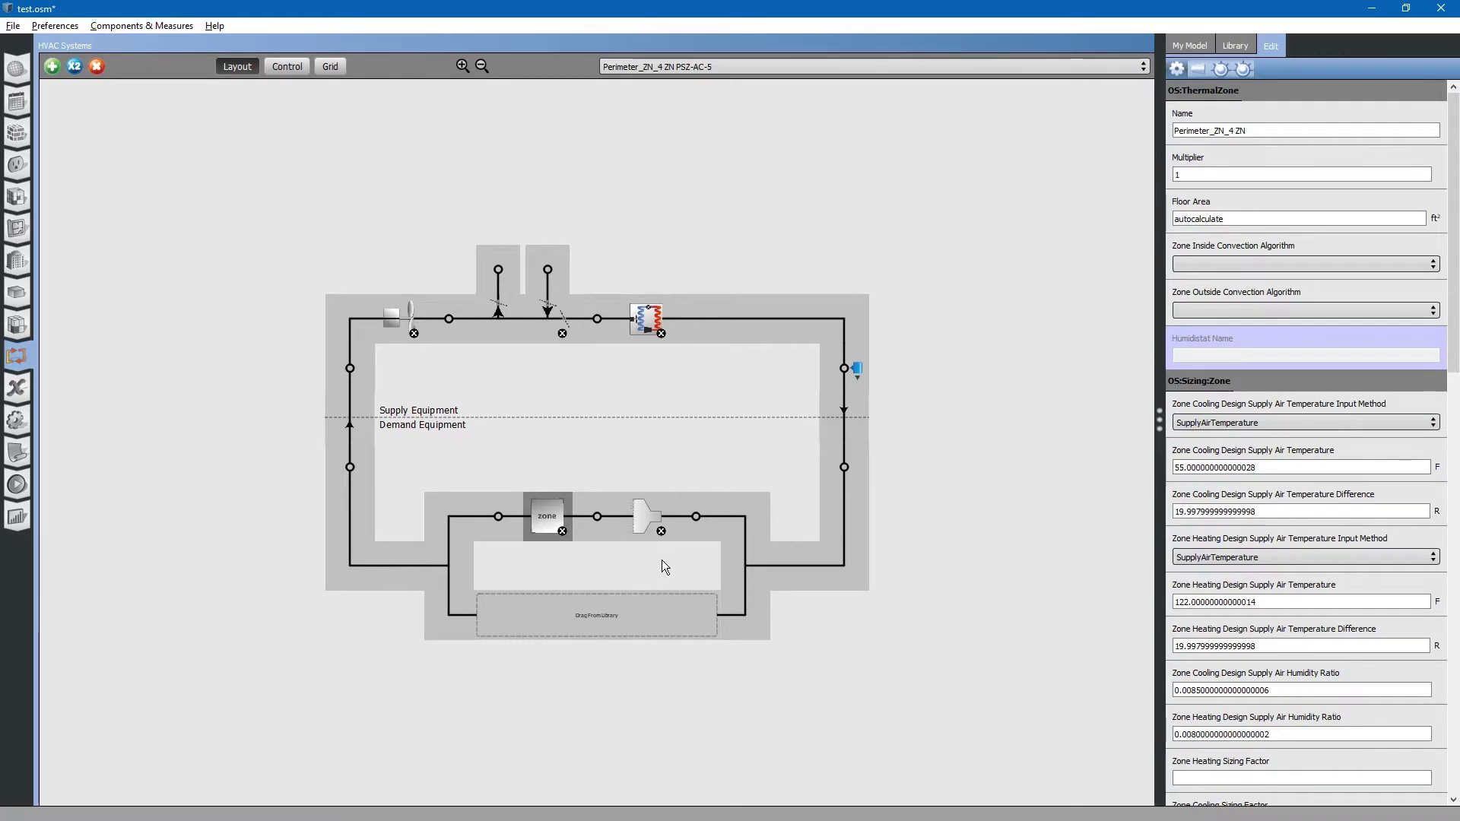
left_click(641, 517)
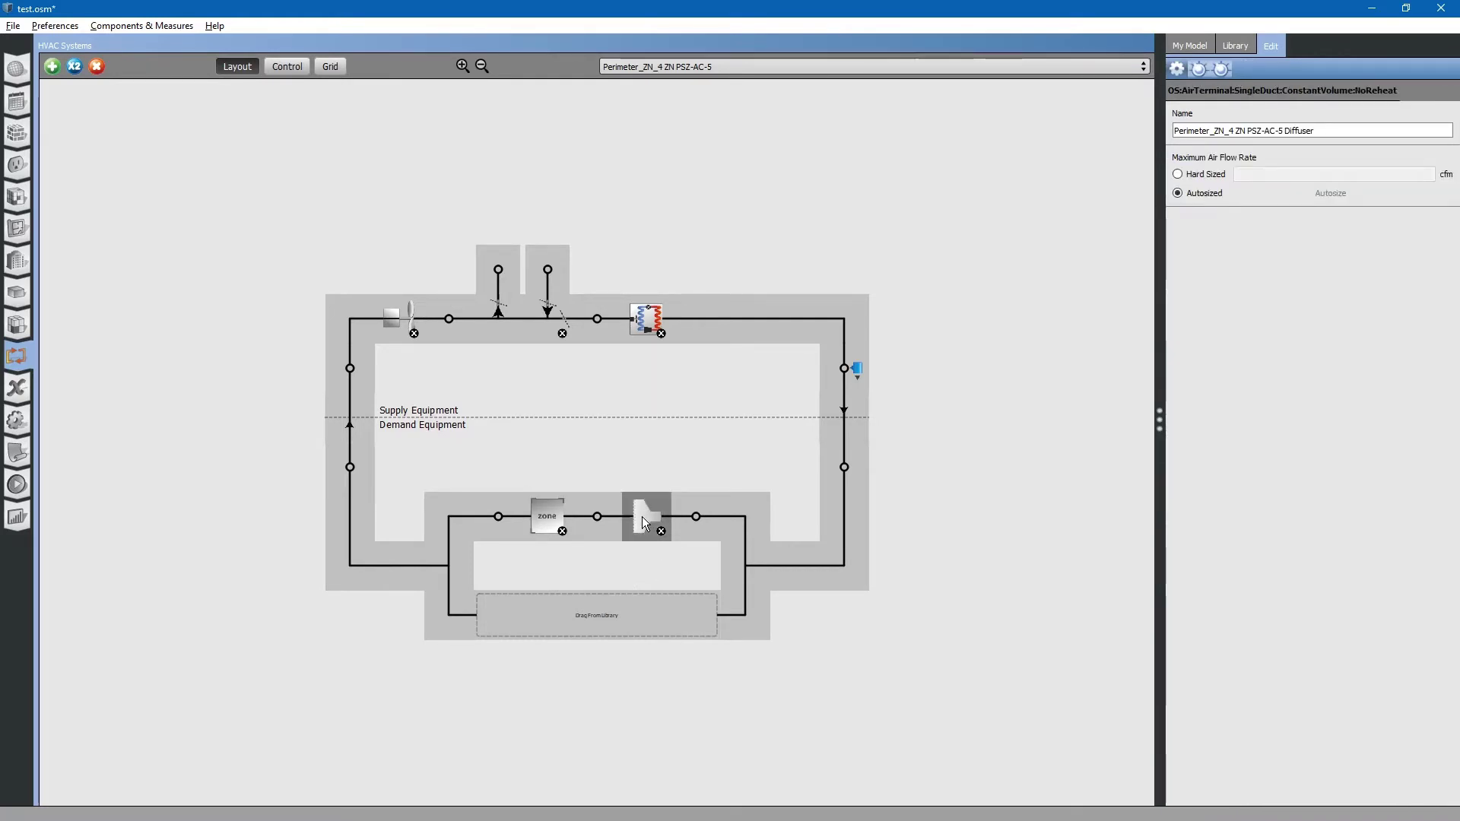
left_click(641, 316)
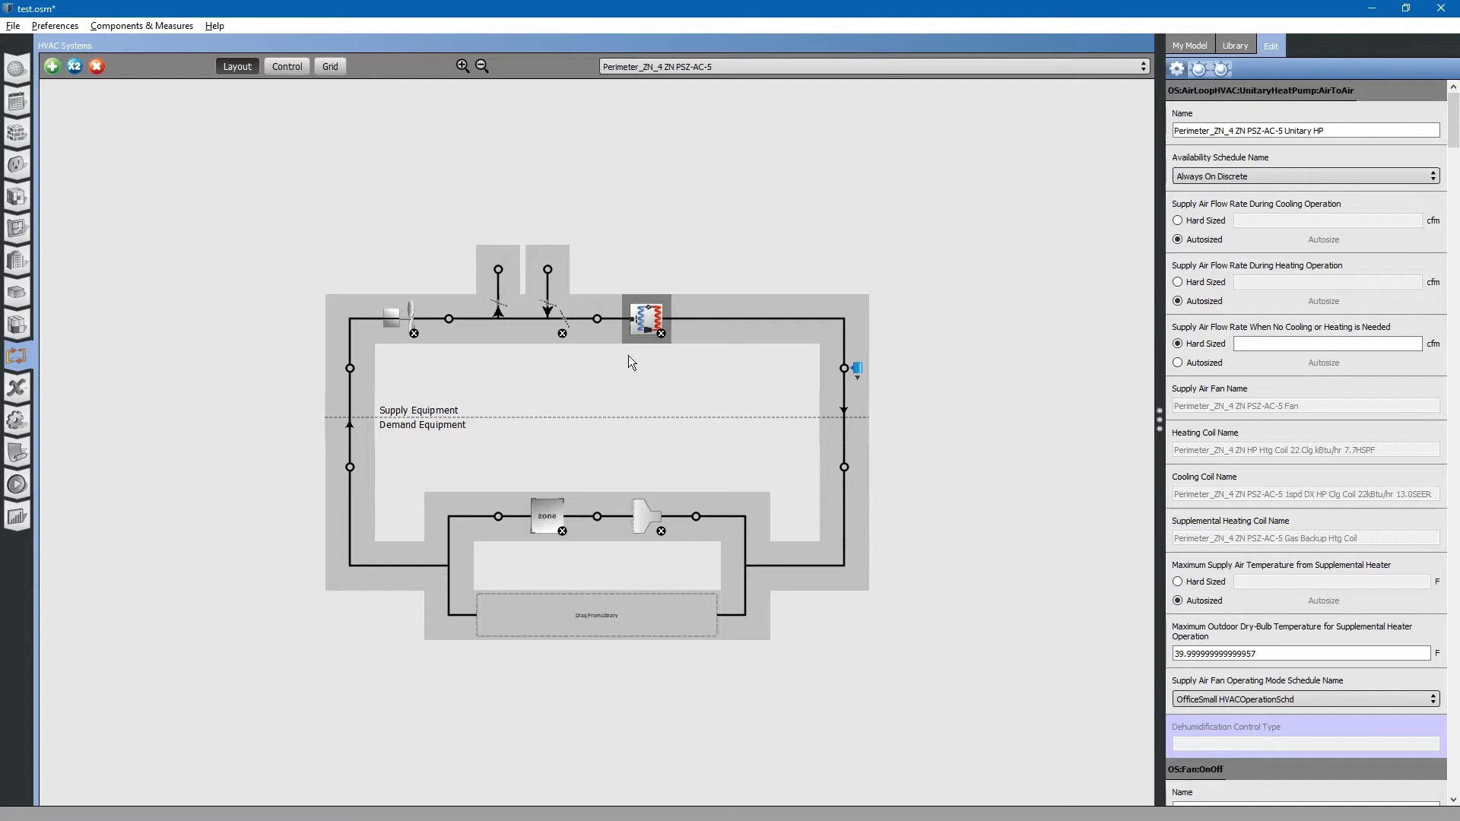
left_click(509, 316)
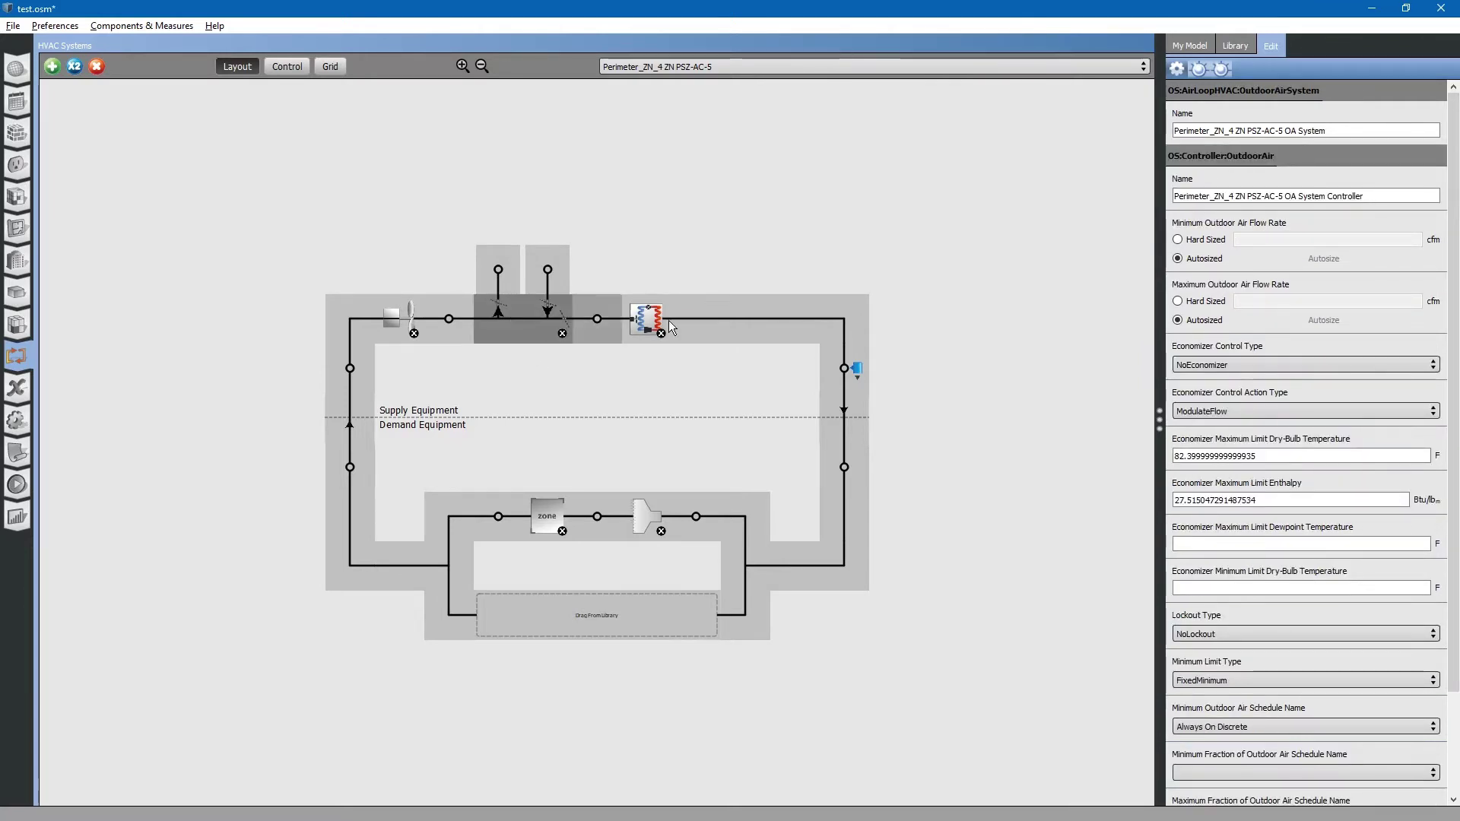
left_click(388, 315)
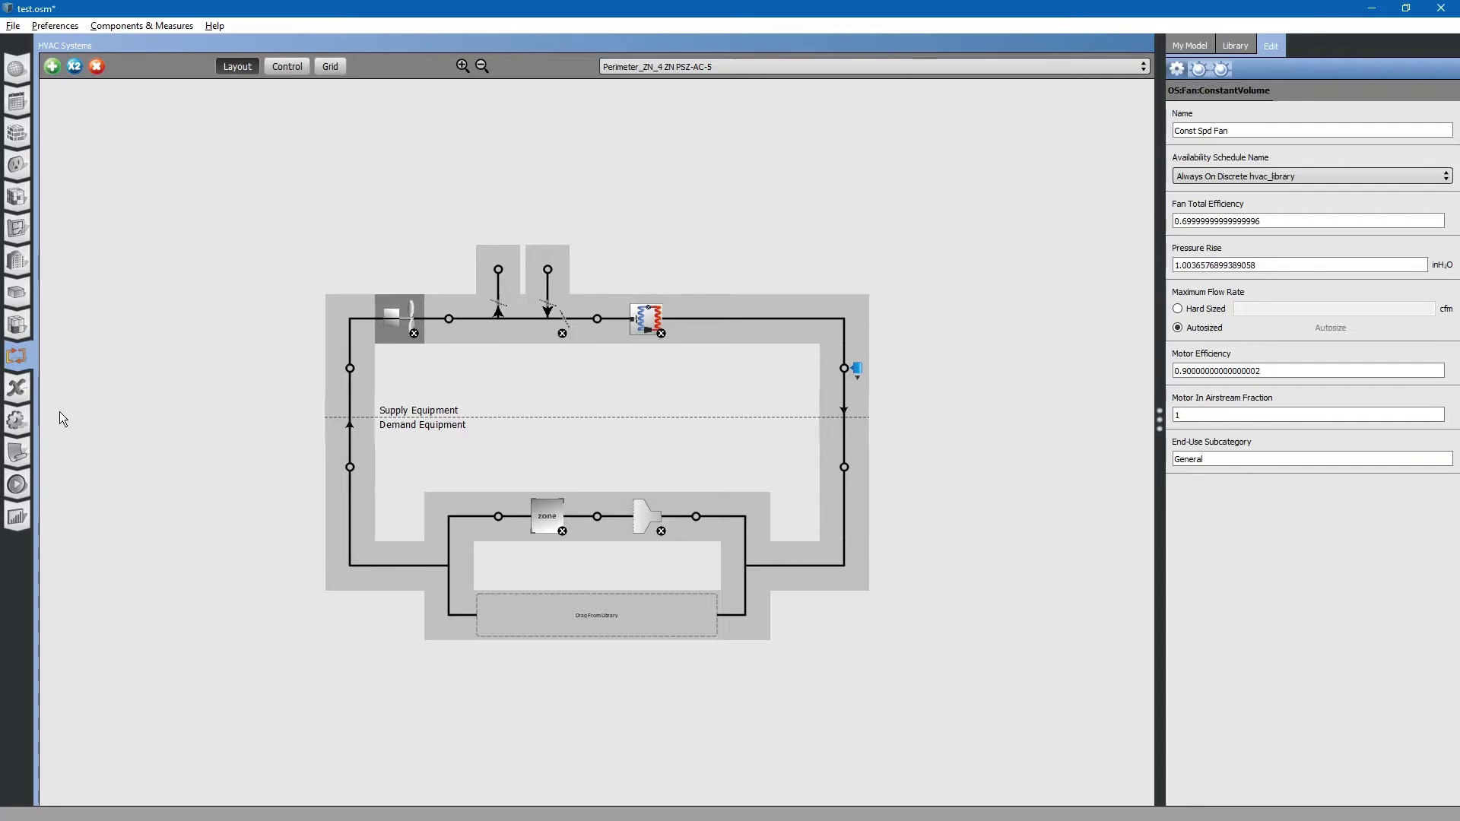
- Run the simulation and view results: 188,625 kBtu site energy, 34.28 kBtu/ft^2 EUI
left_click(19, 490)
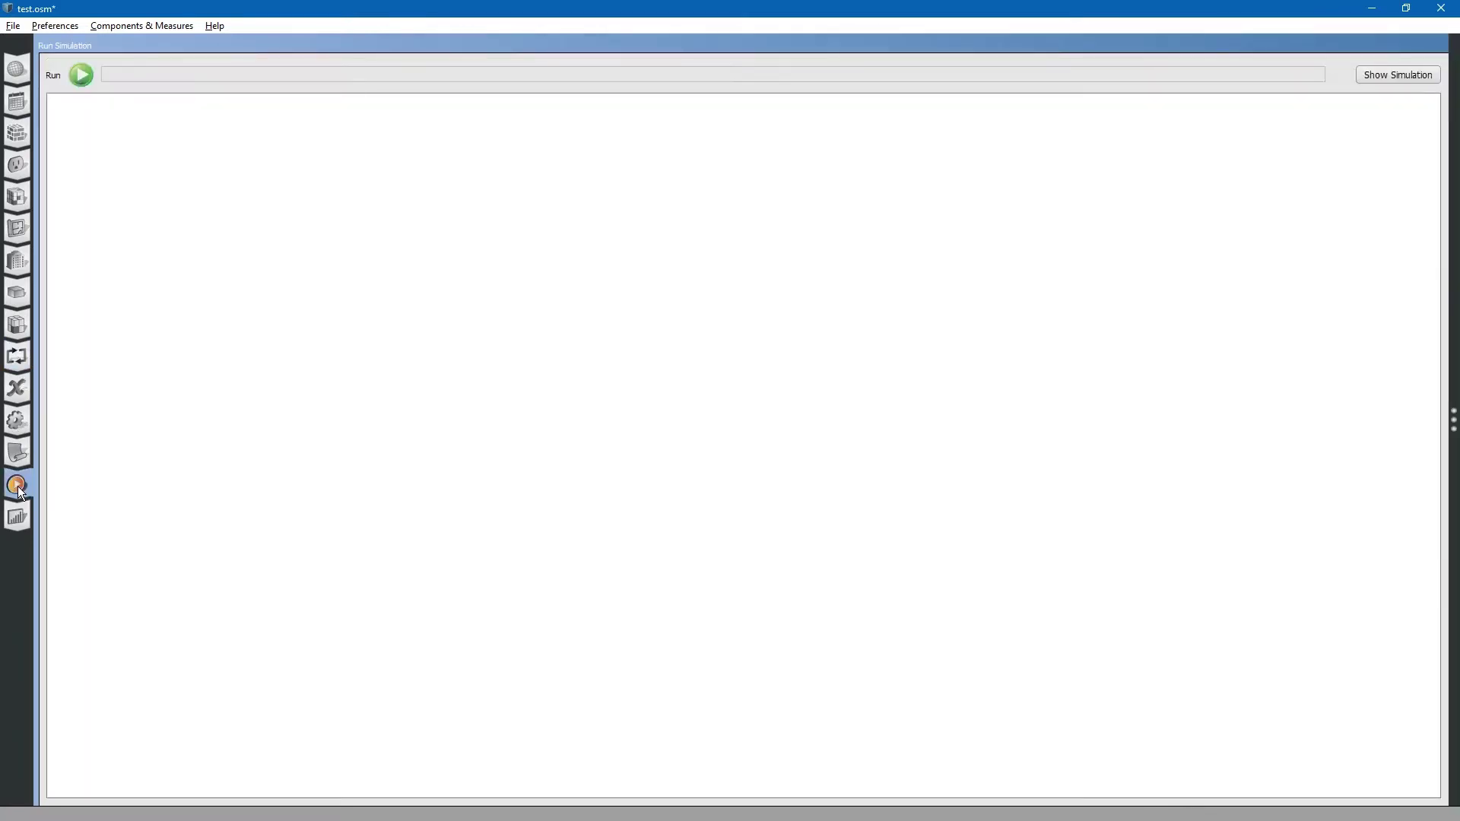
left_click(81, 76)
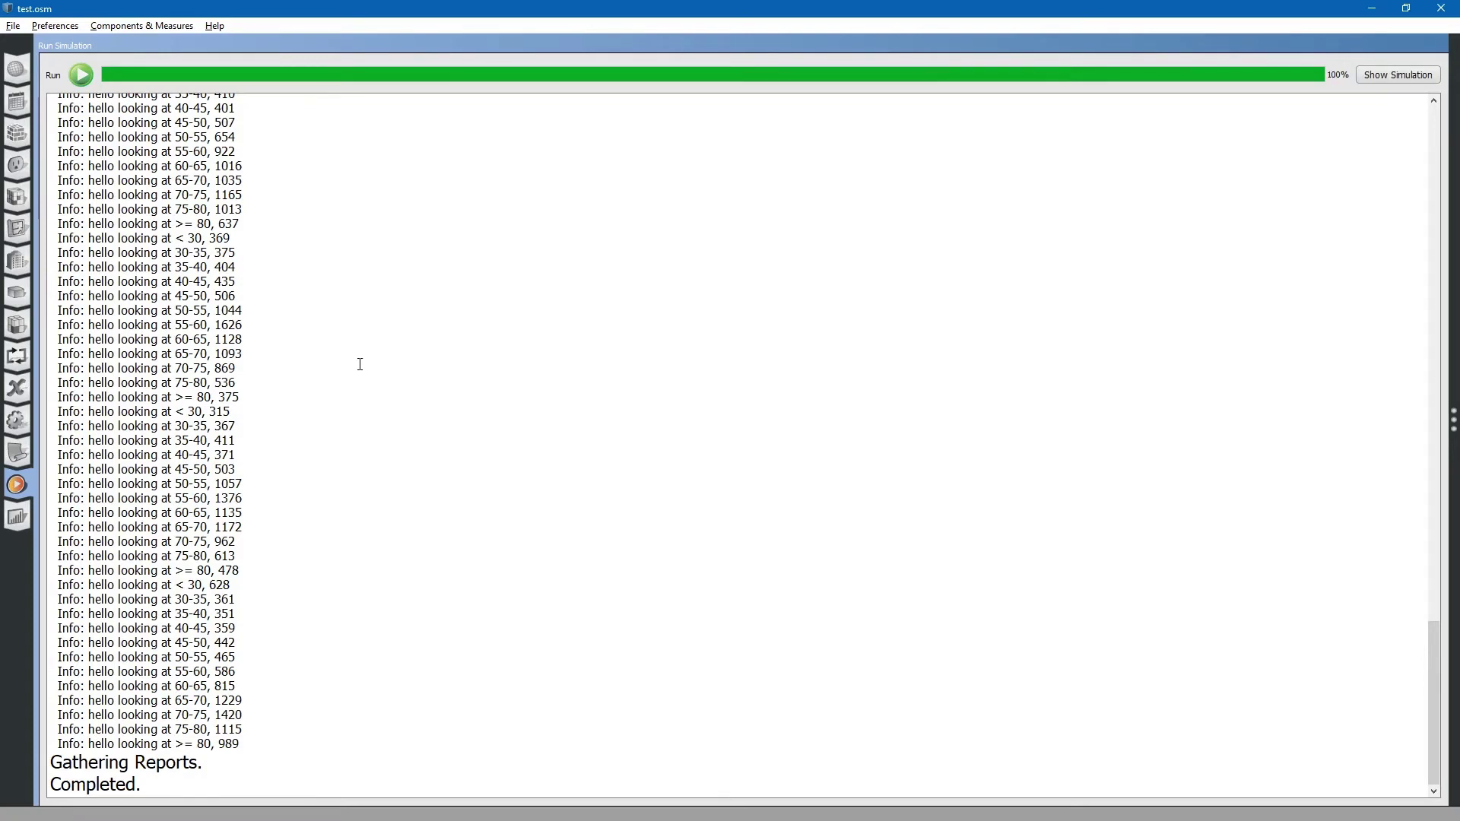
left_click(15, 517)
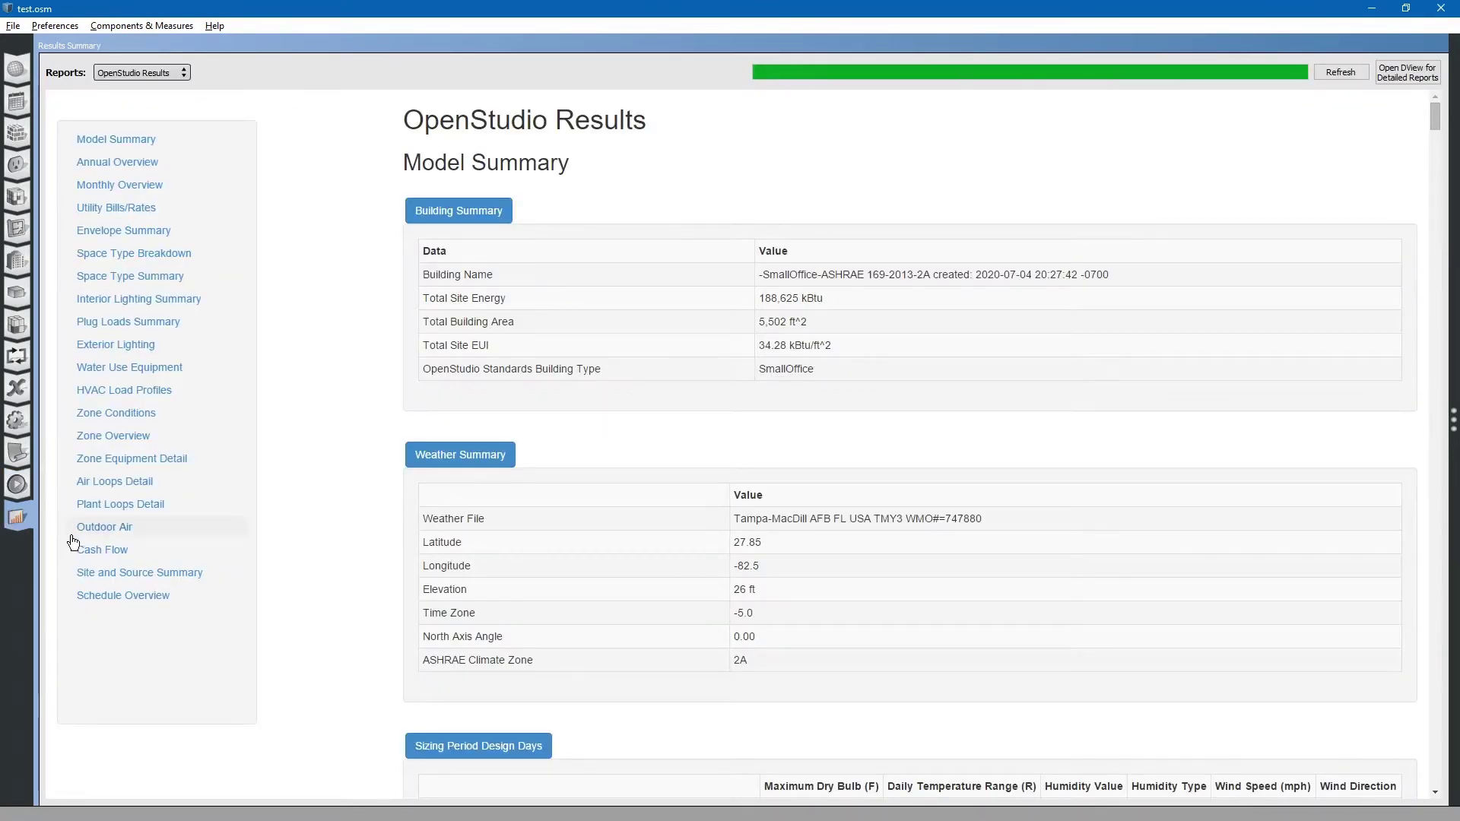
- Scroll Air Loops Detail to the Perimeter_ZN_4 ZN PSZ-AC-5 table showing the 744 cfm fan
left_click(115, 482)
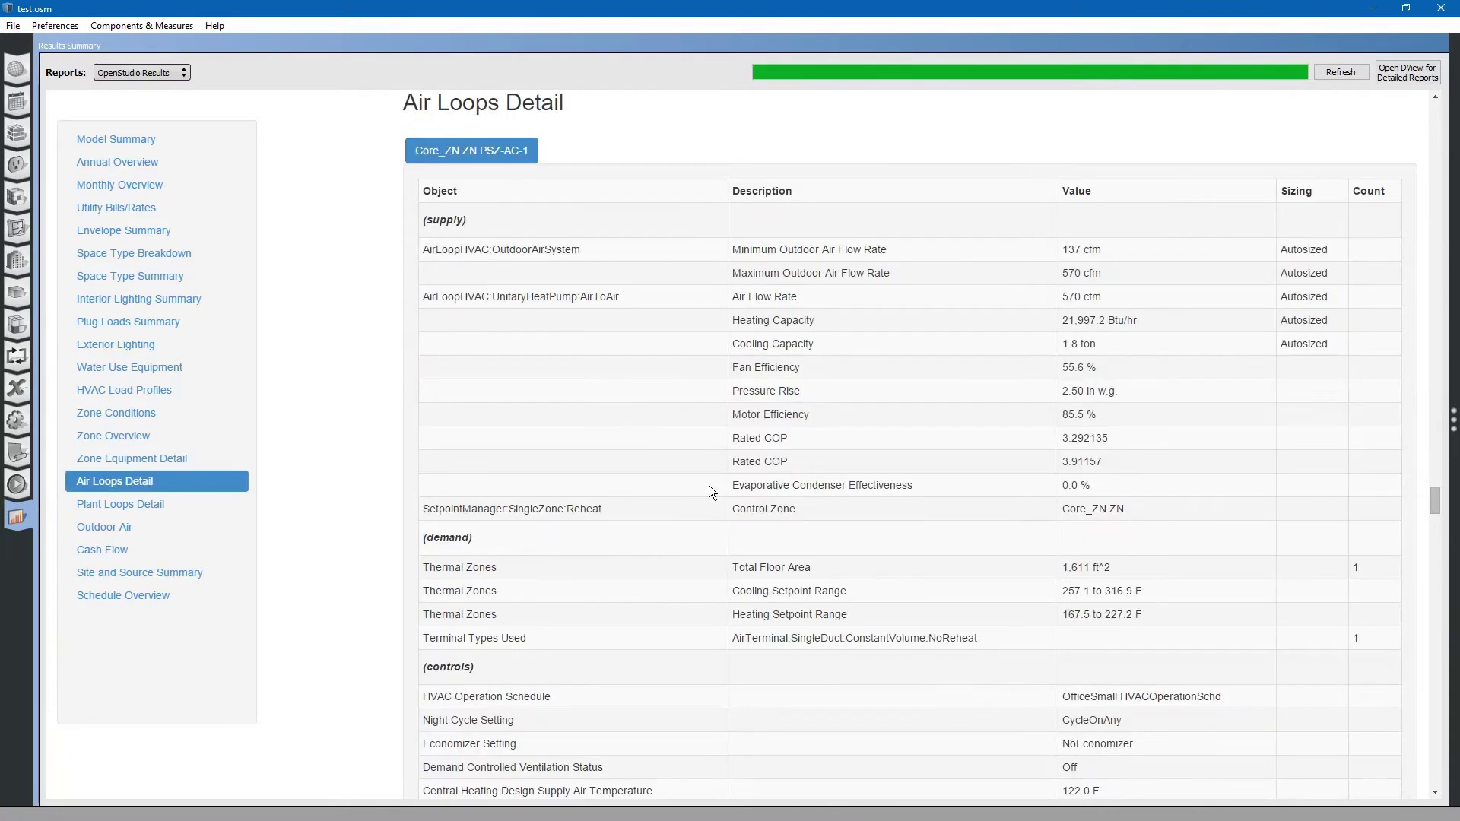
scroll(714, 541, "down", 15)
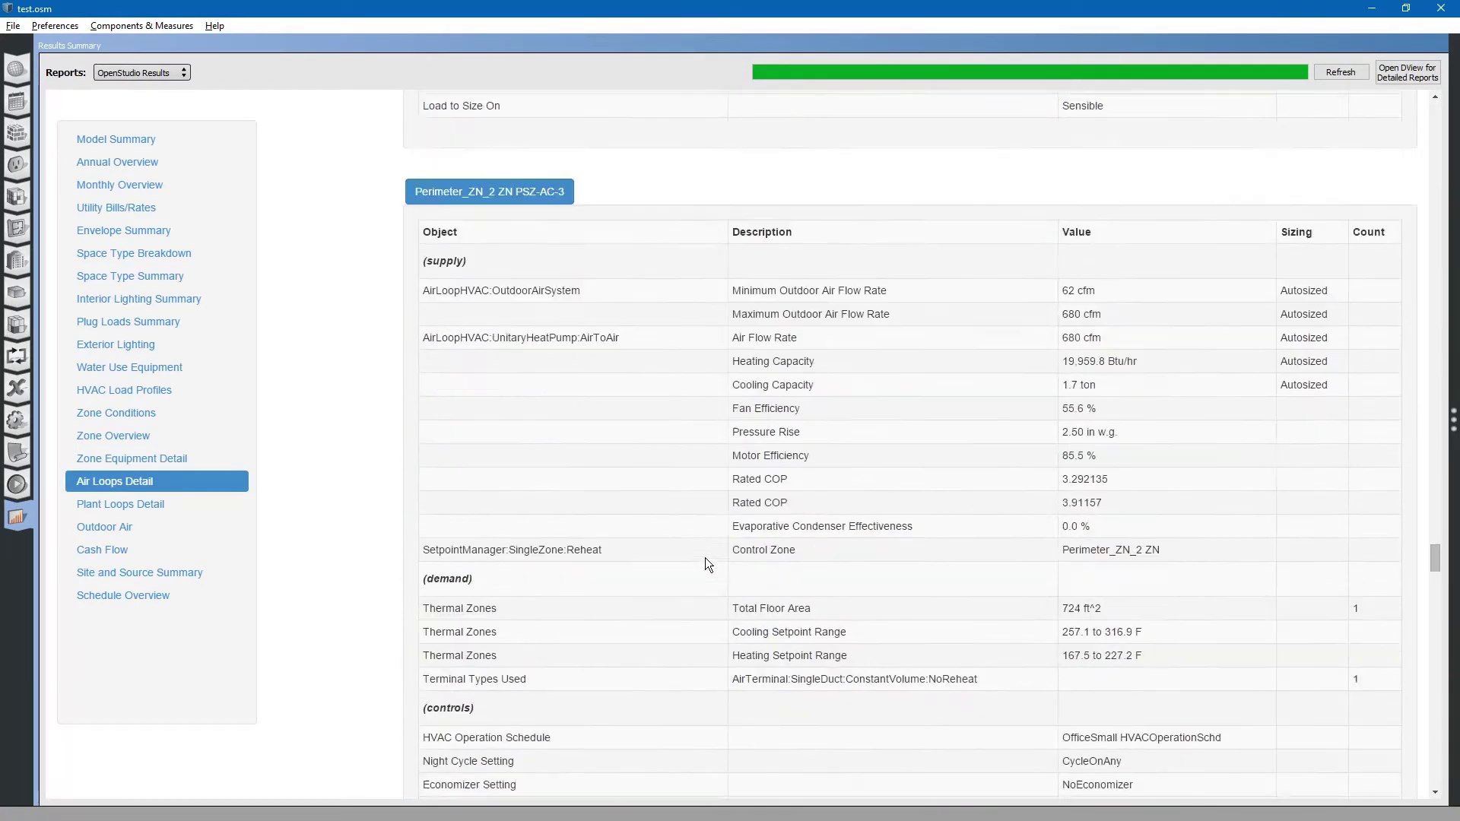
scroll(705, 558, "down", 8)
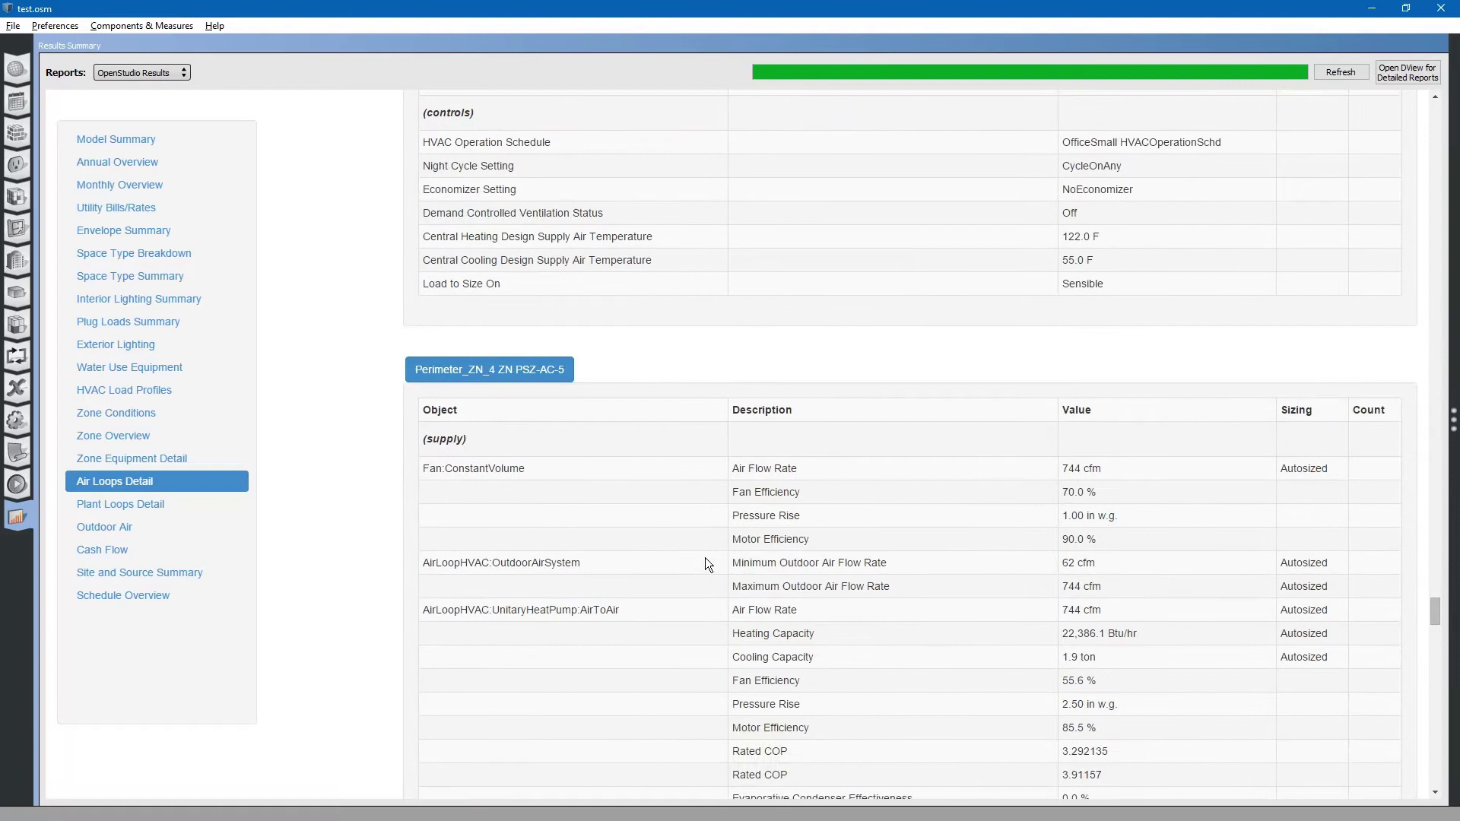
scroll(705, 563, "down", 2)
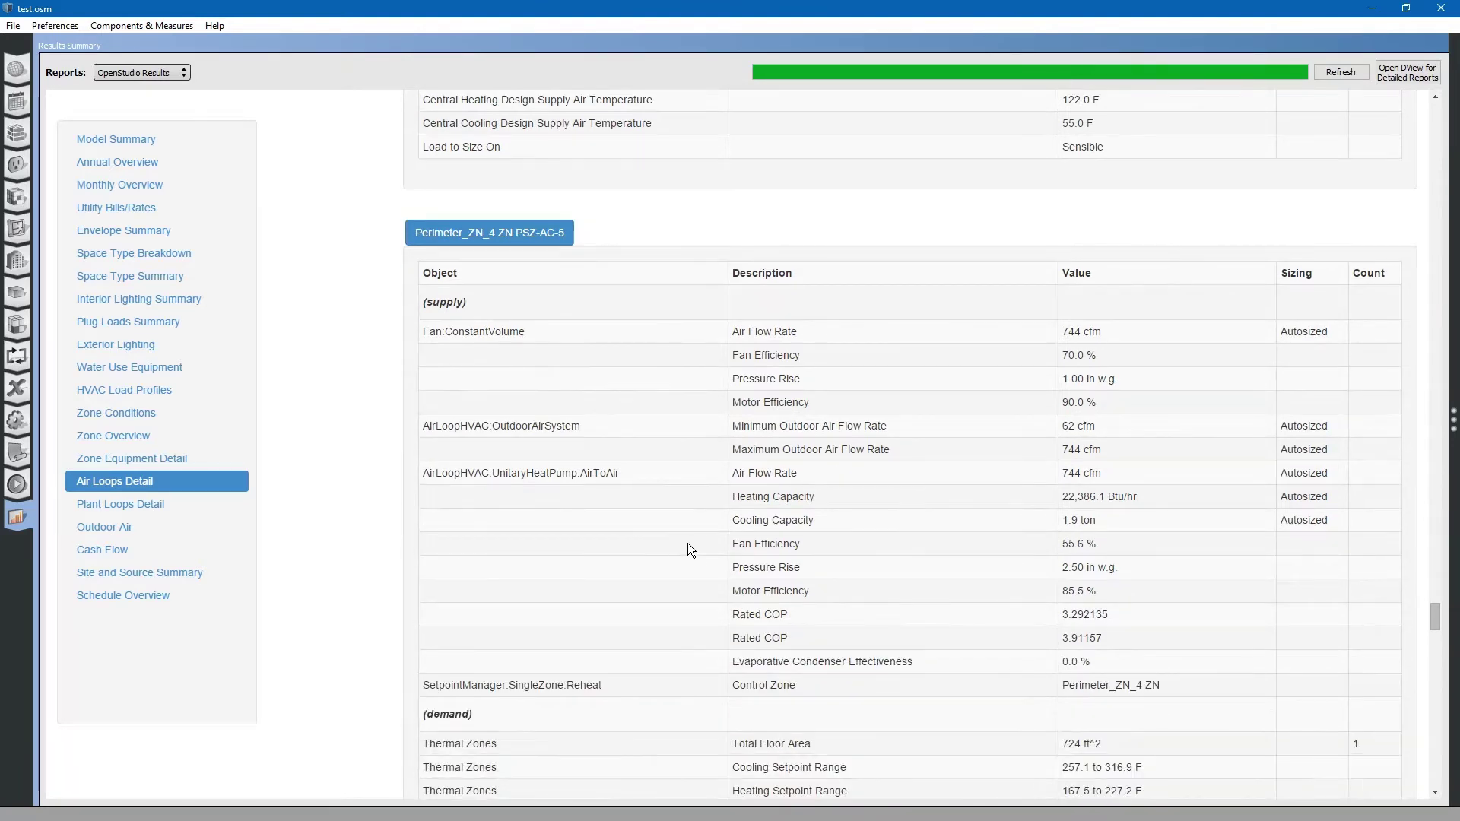
scroll(686, 541, "down", 1)
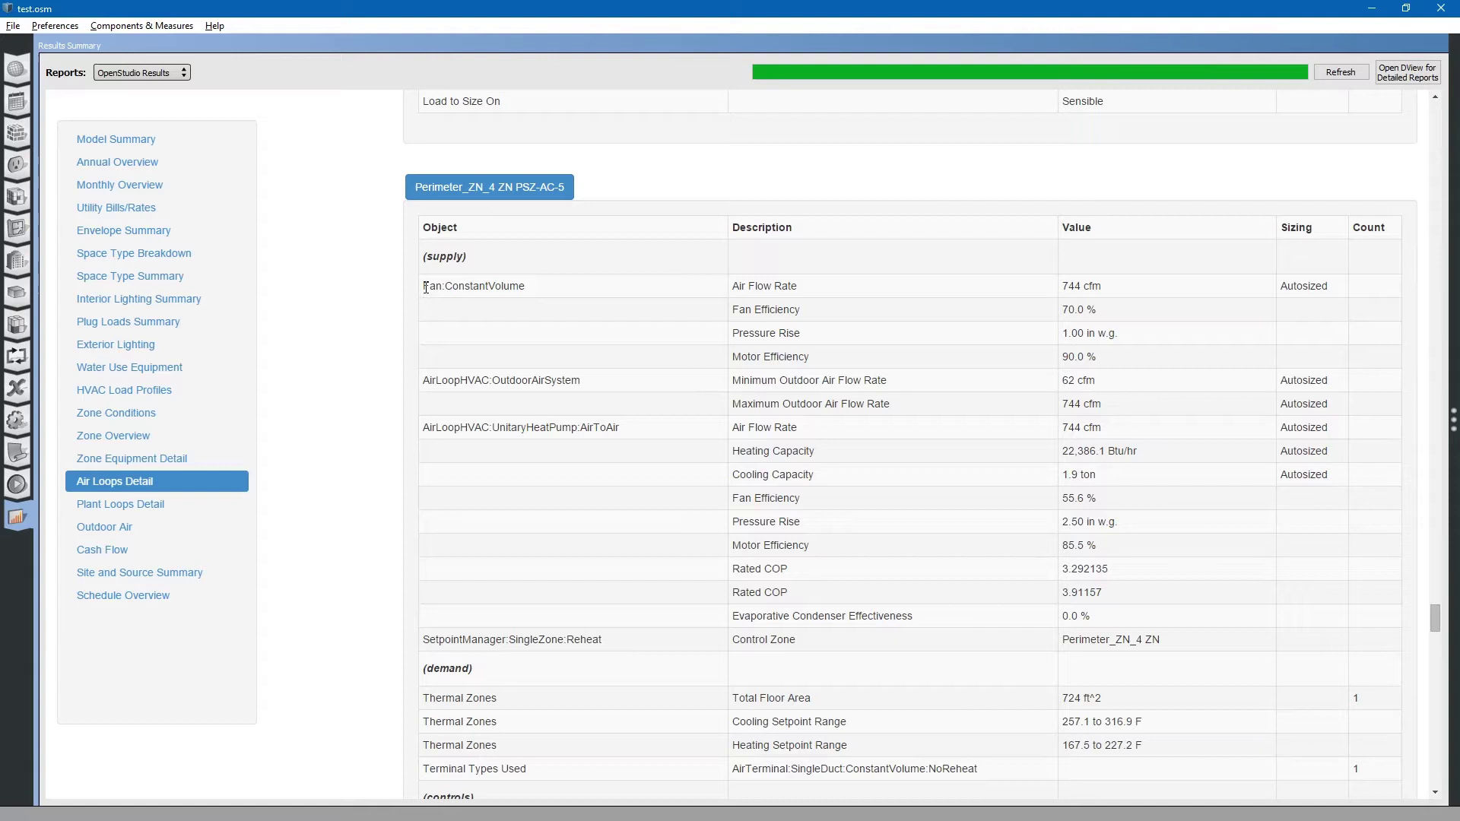
left_click_drag(425, 286, 526, 283)
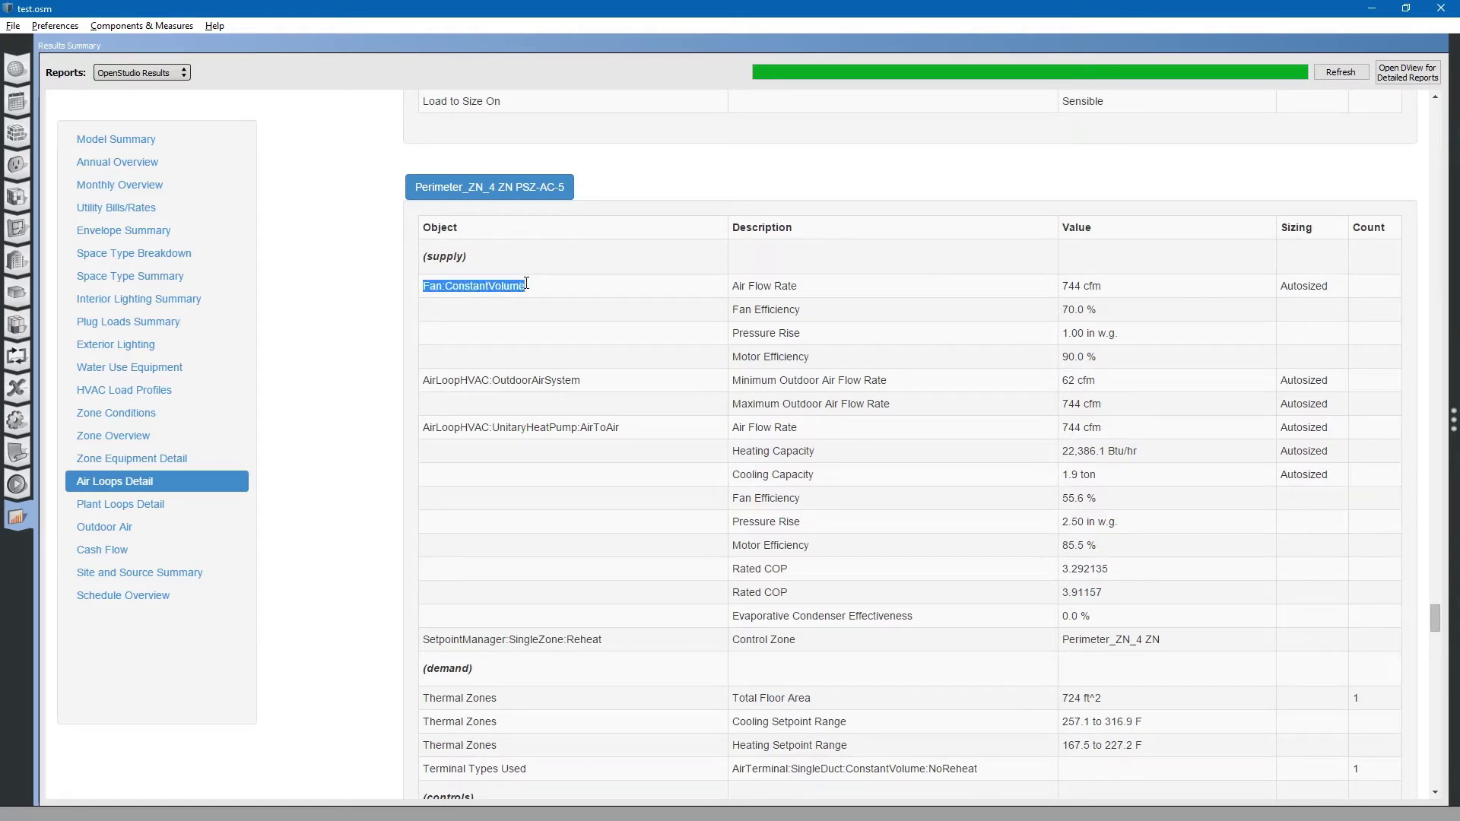
left_click_drag(1062, 286, 1085, 287)
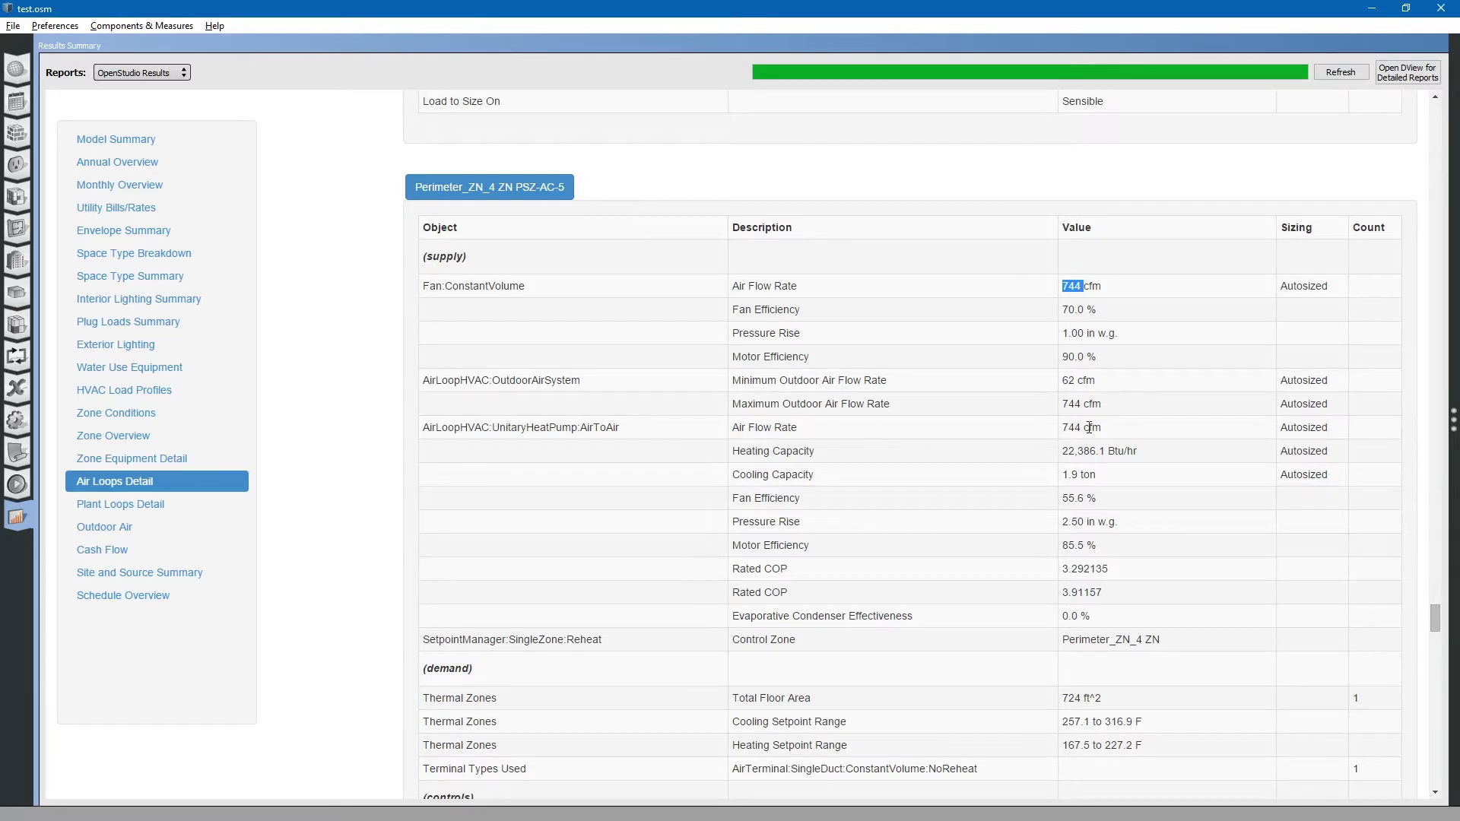
left_click_drag(1103, 426, 1065, 432)
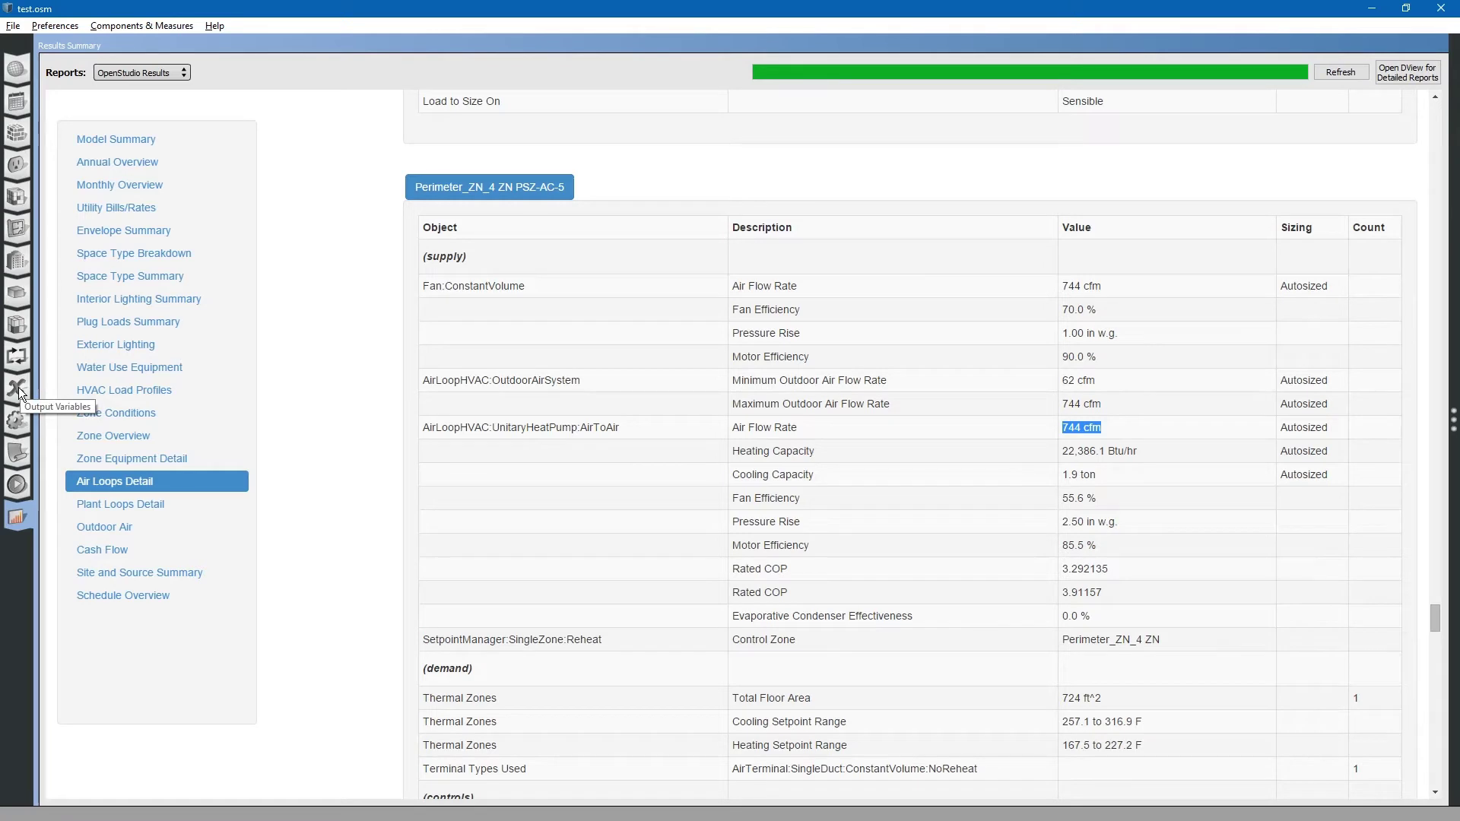
- In Output Variables, locate System Node Current Density Volume Flow Rate in the list
left_click(18, 388)
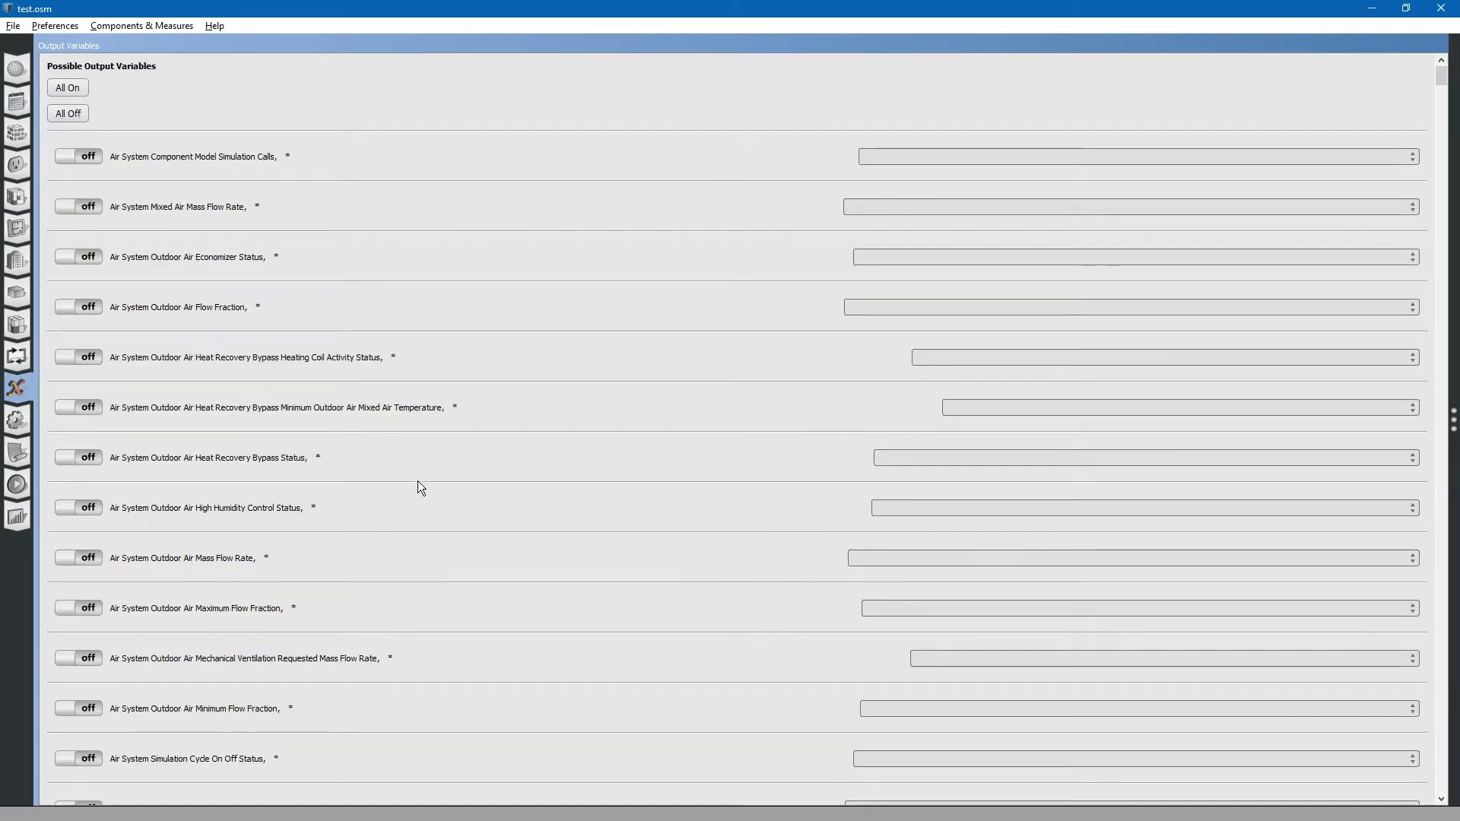
scroll(426, 513, "down", 15)
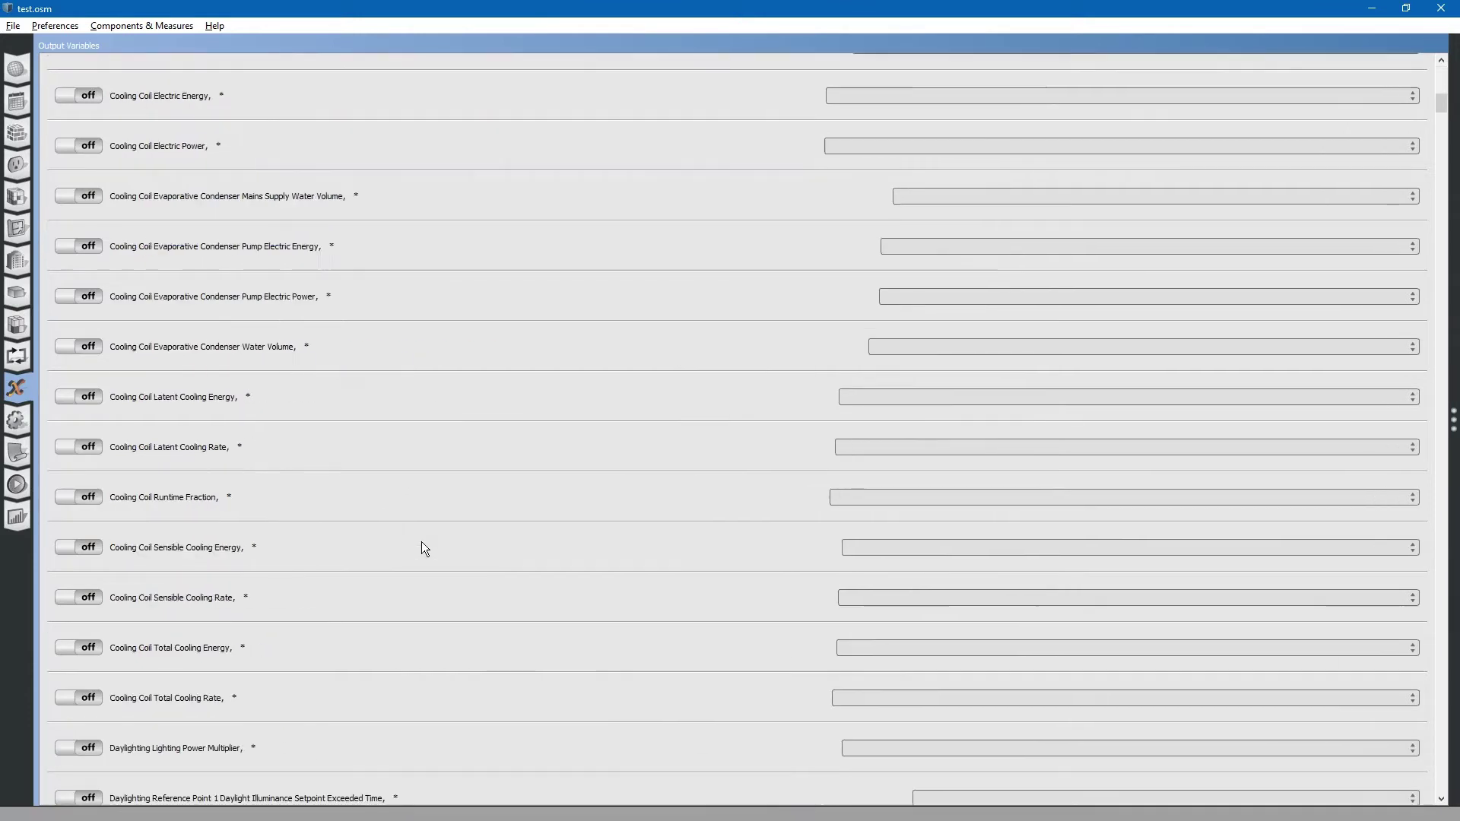
scroll(423, 548, "down", 20)
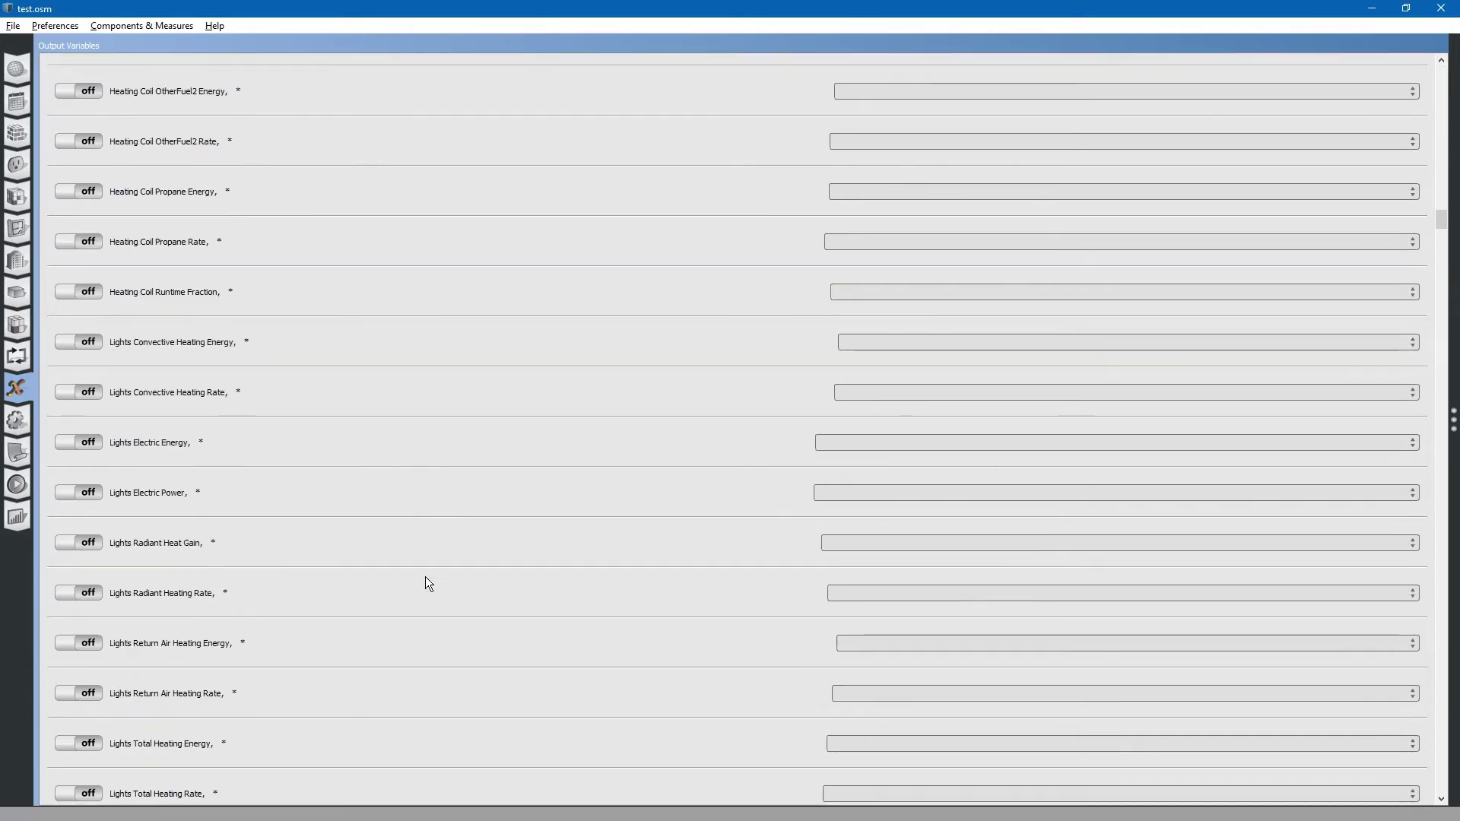
scroll(425, 579, "down", 20)
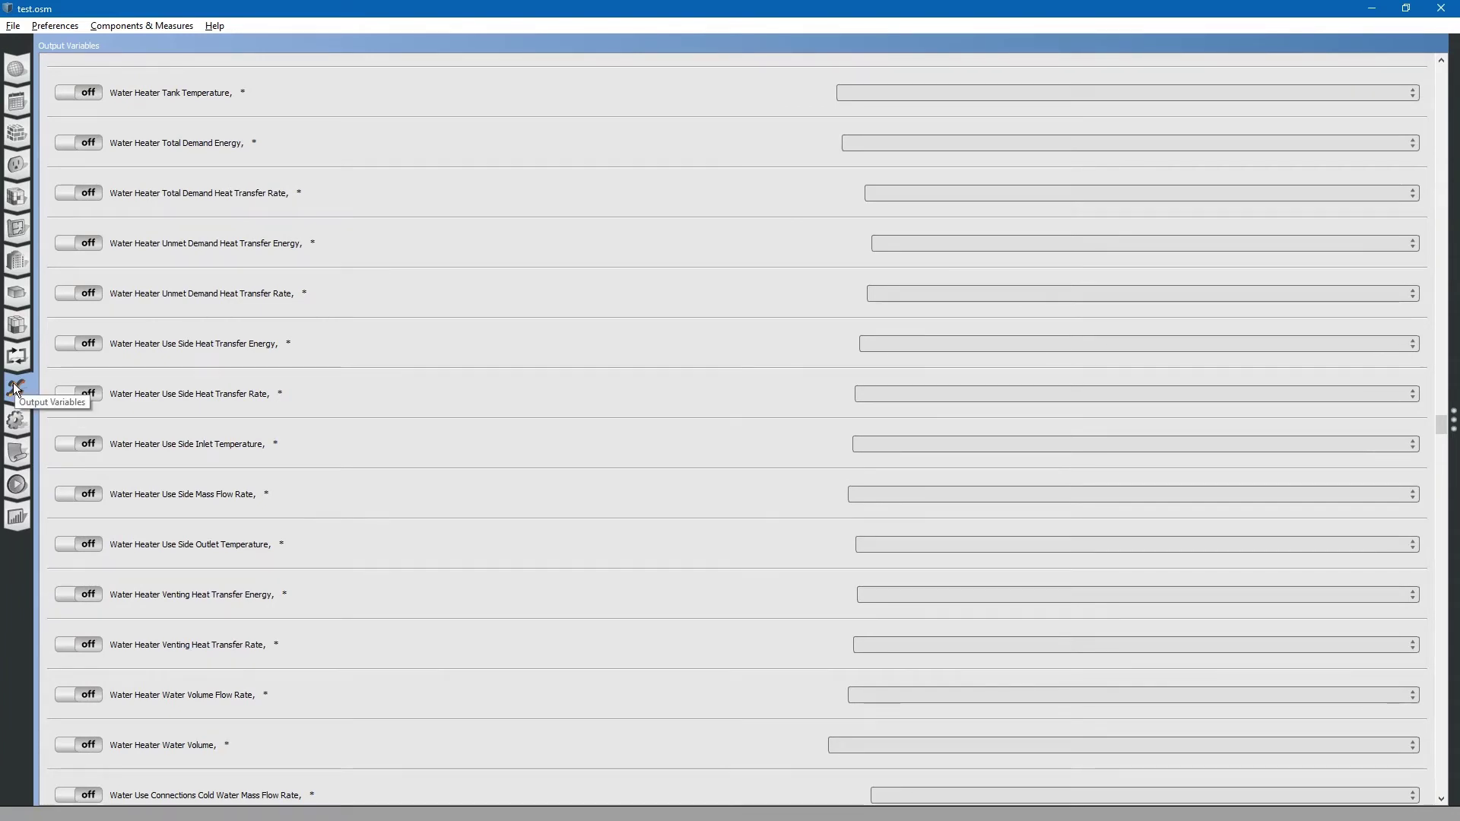
scroll(418, 562, "down", 15)
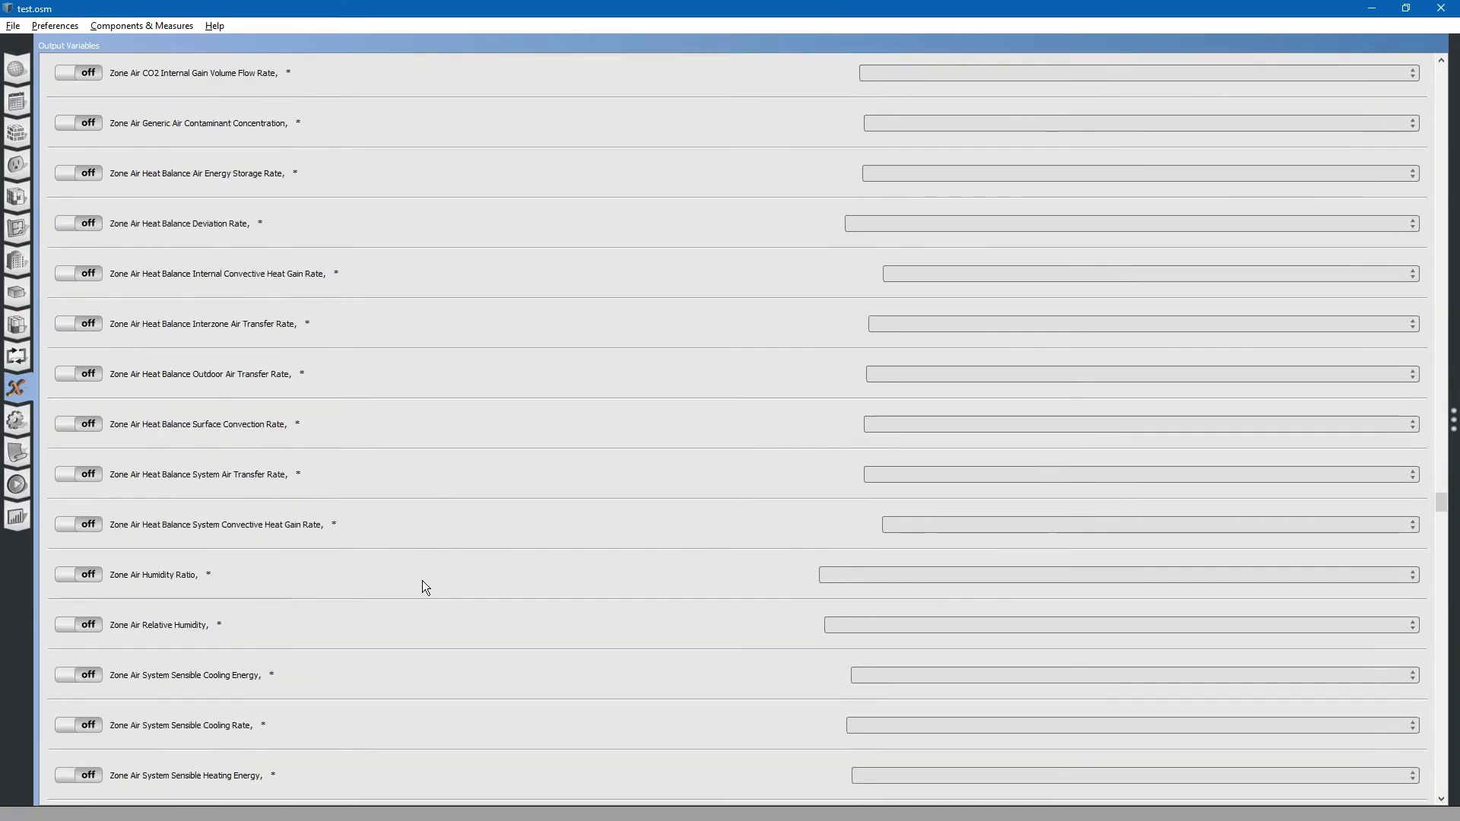
scroll(422, 582, "down", 3)
scroll(424, 587, "down", 8)
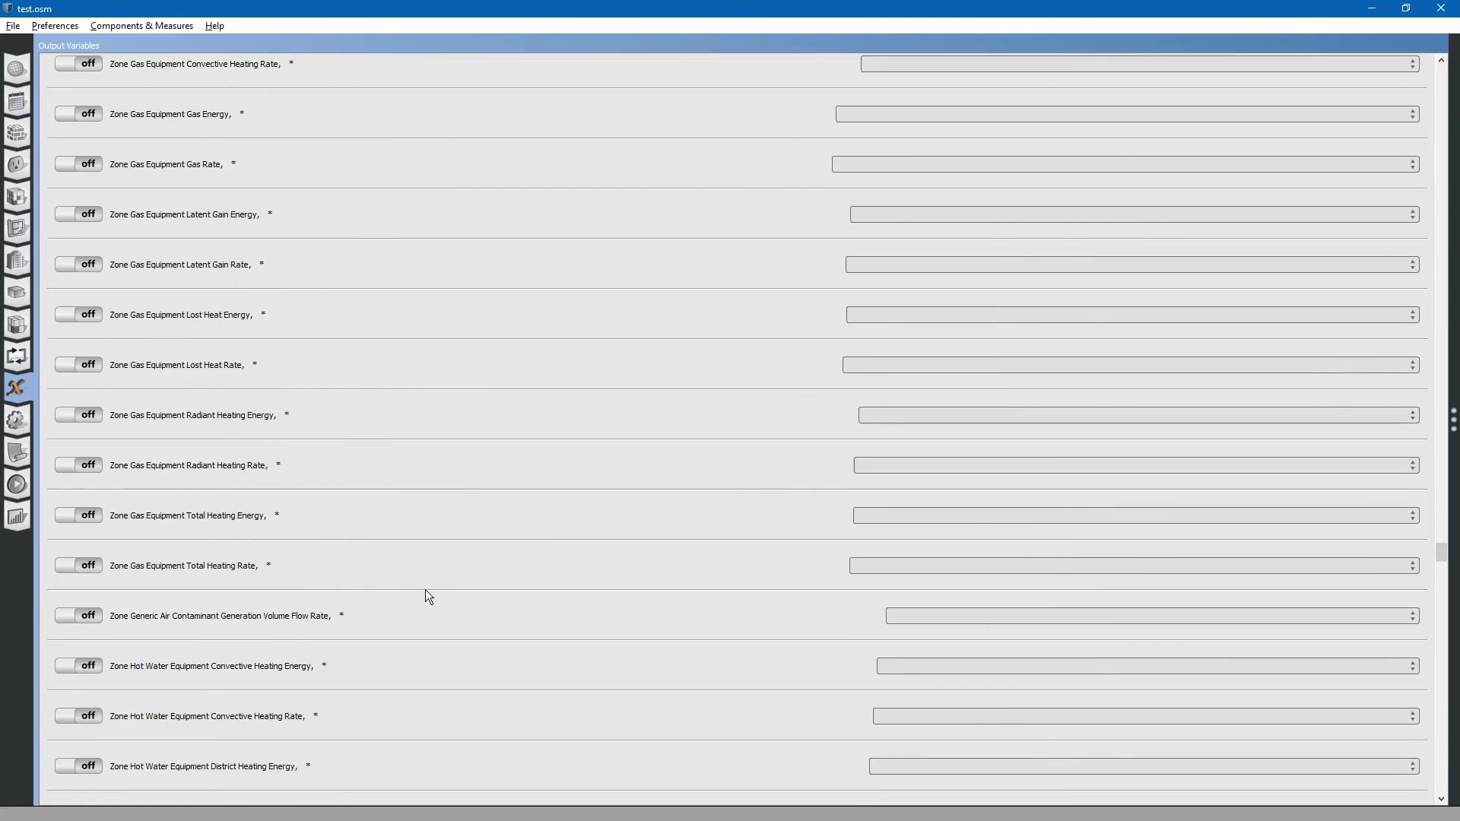
scroll(426, 590, "down", 20)
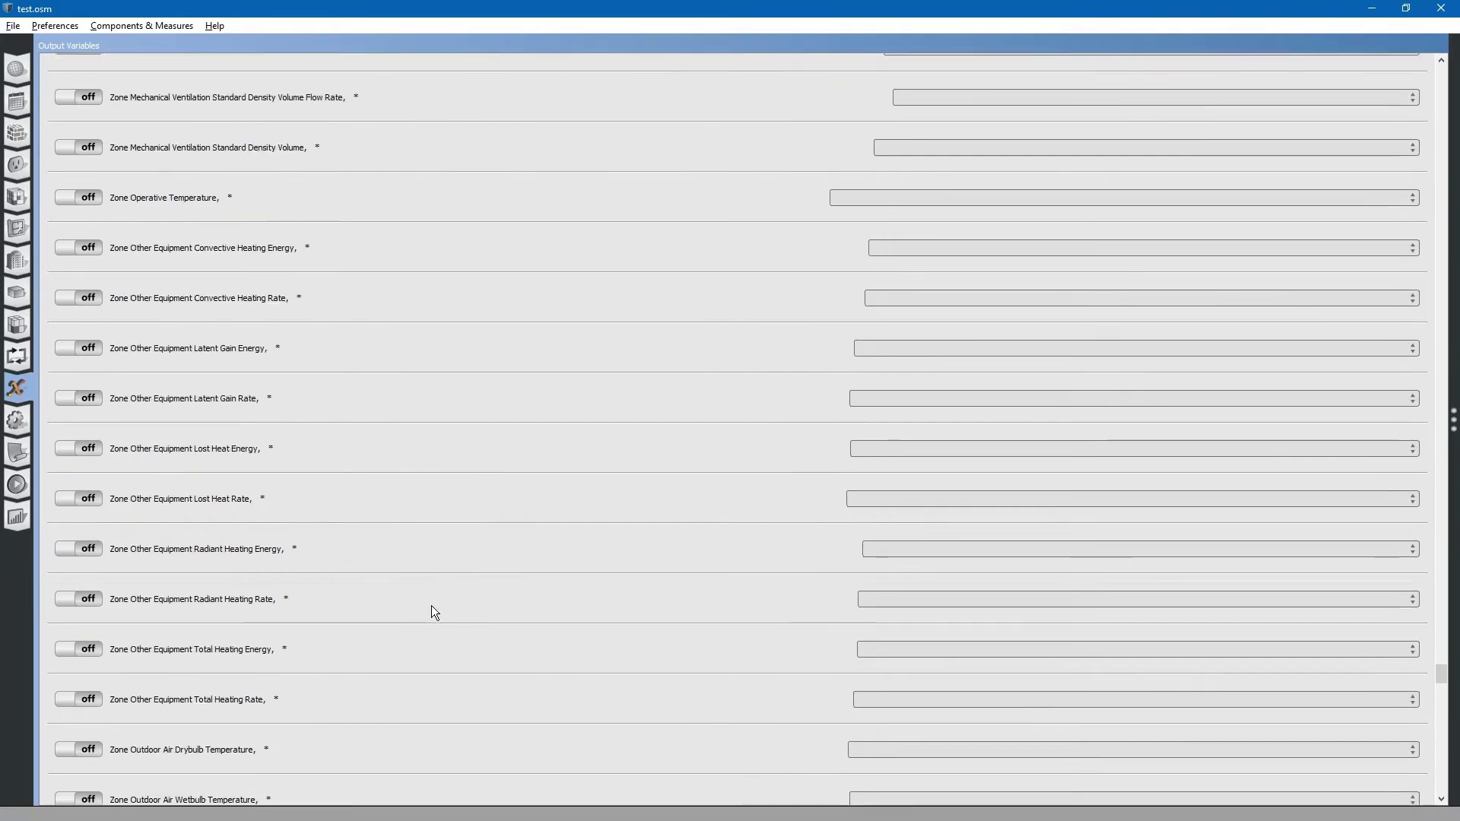
scroll(431, 606, "down", 10)
scroll(432, 609, "up", 15)
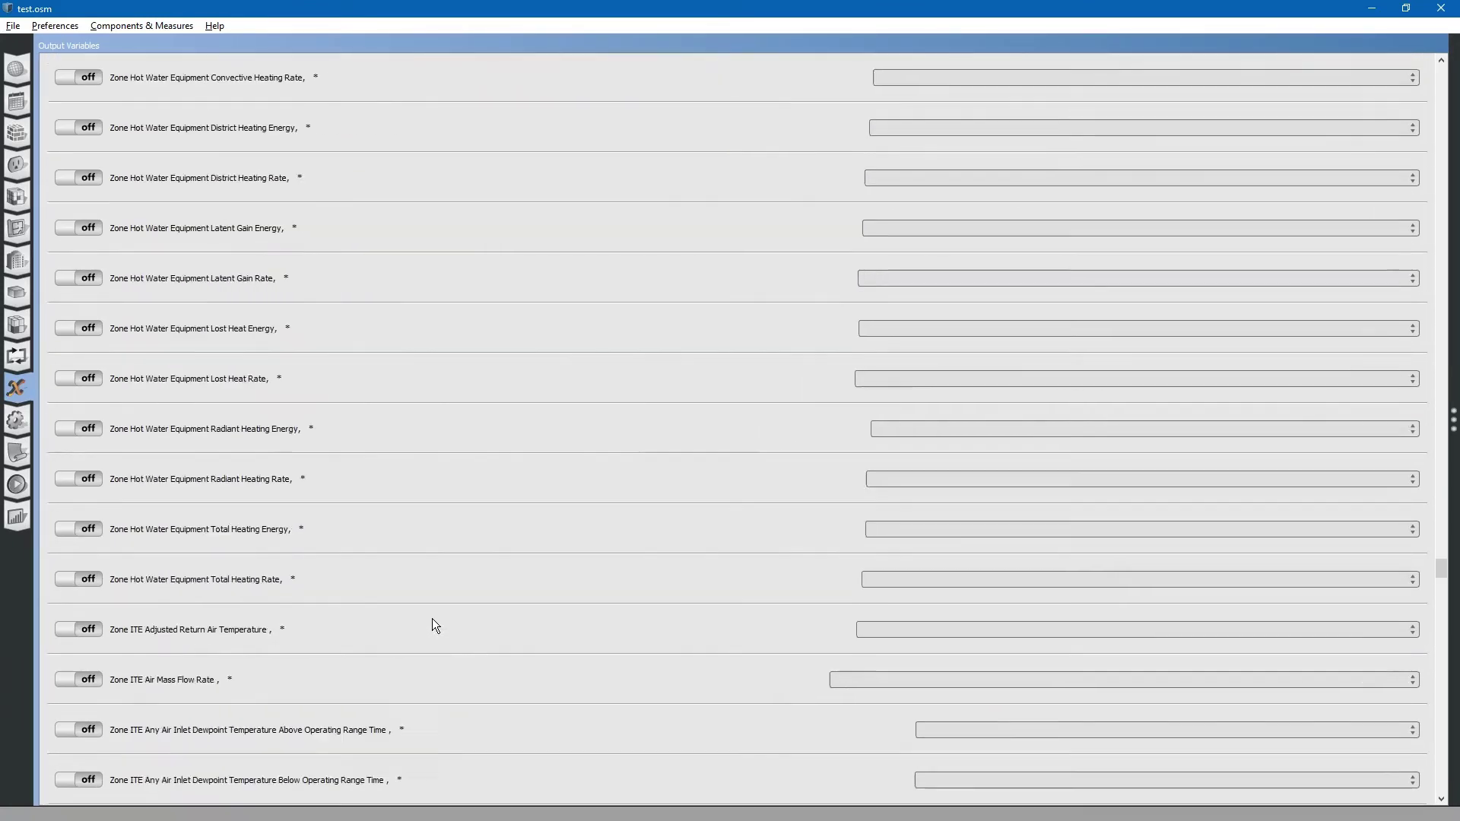
scroll(432, 618, "up", 20)
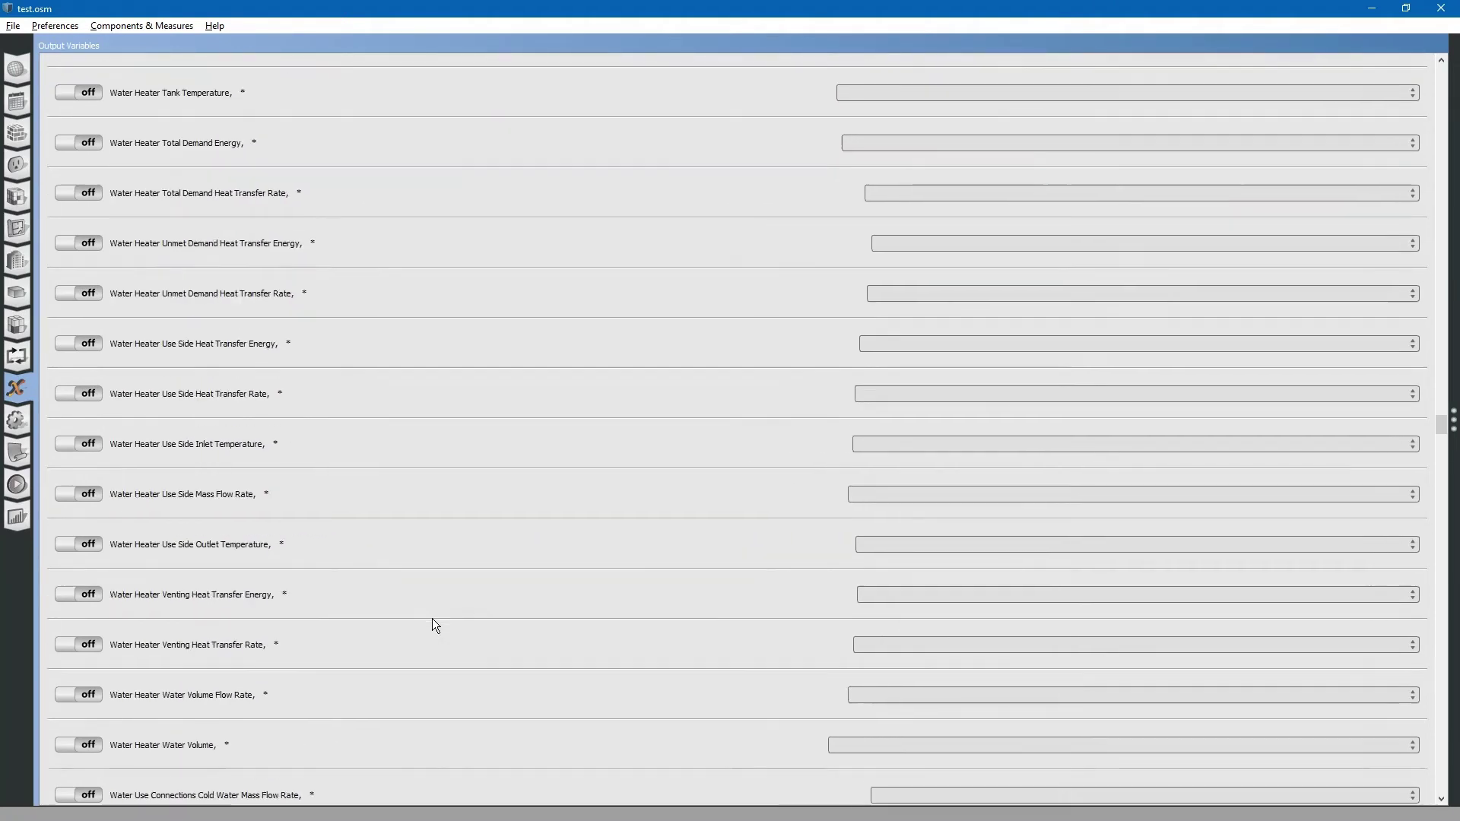
scroll(432, 618, "up", 20)
scroll(432, 618, "down", 2)
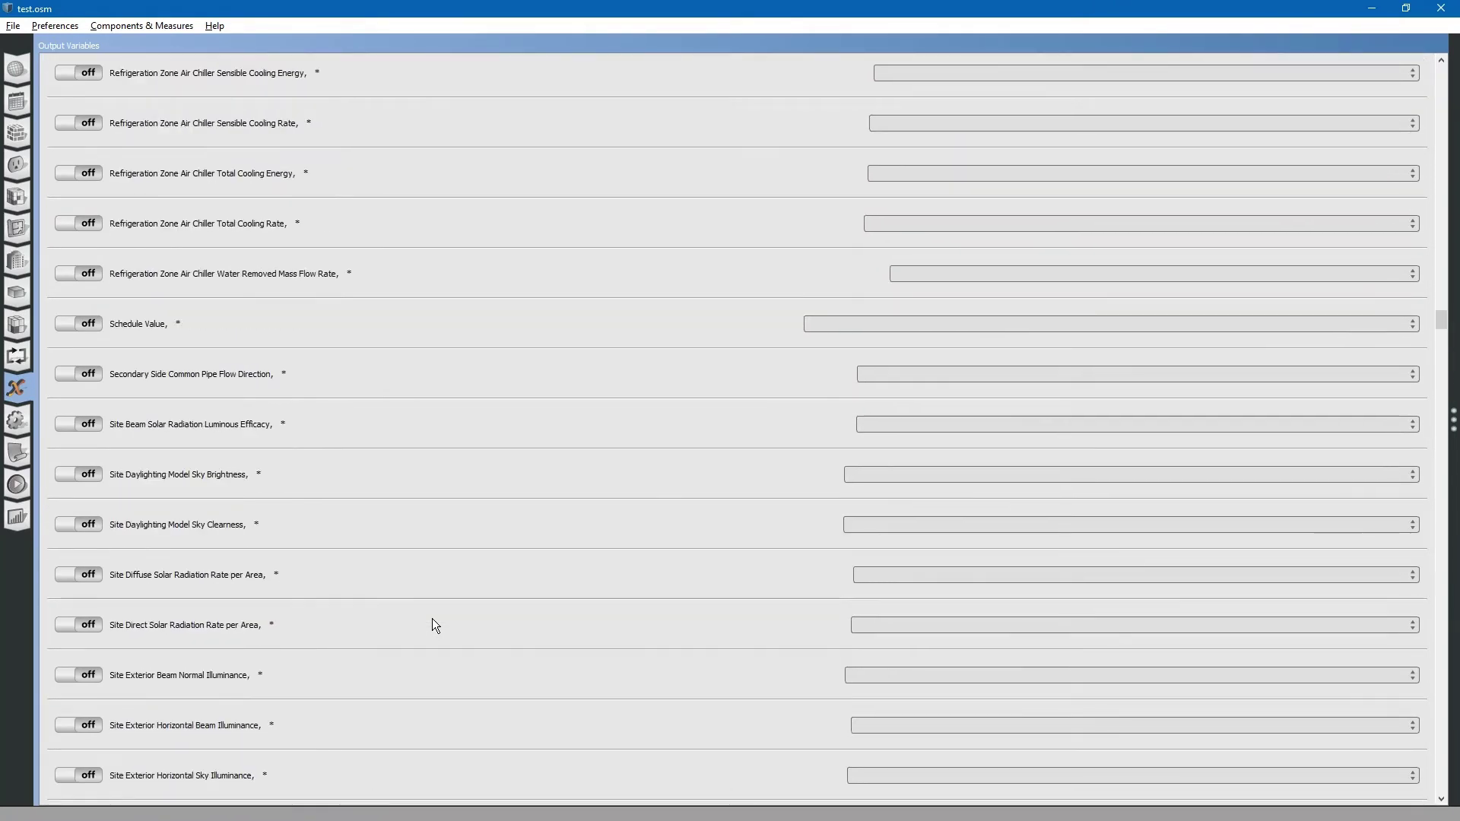
scroll(432, 618, "down", 15)
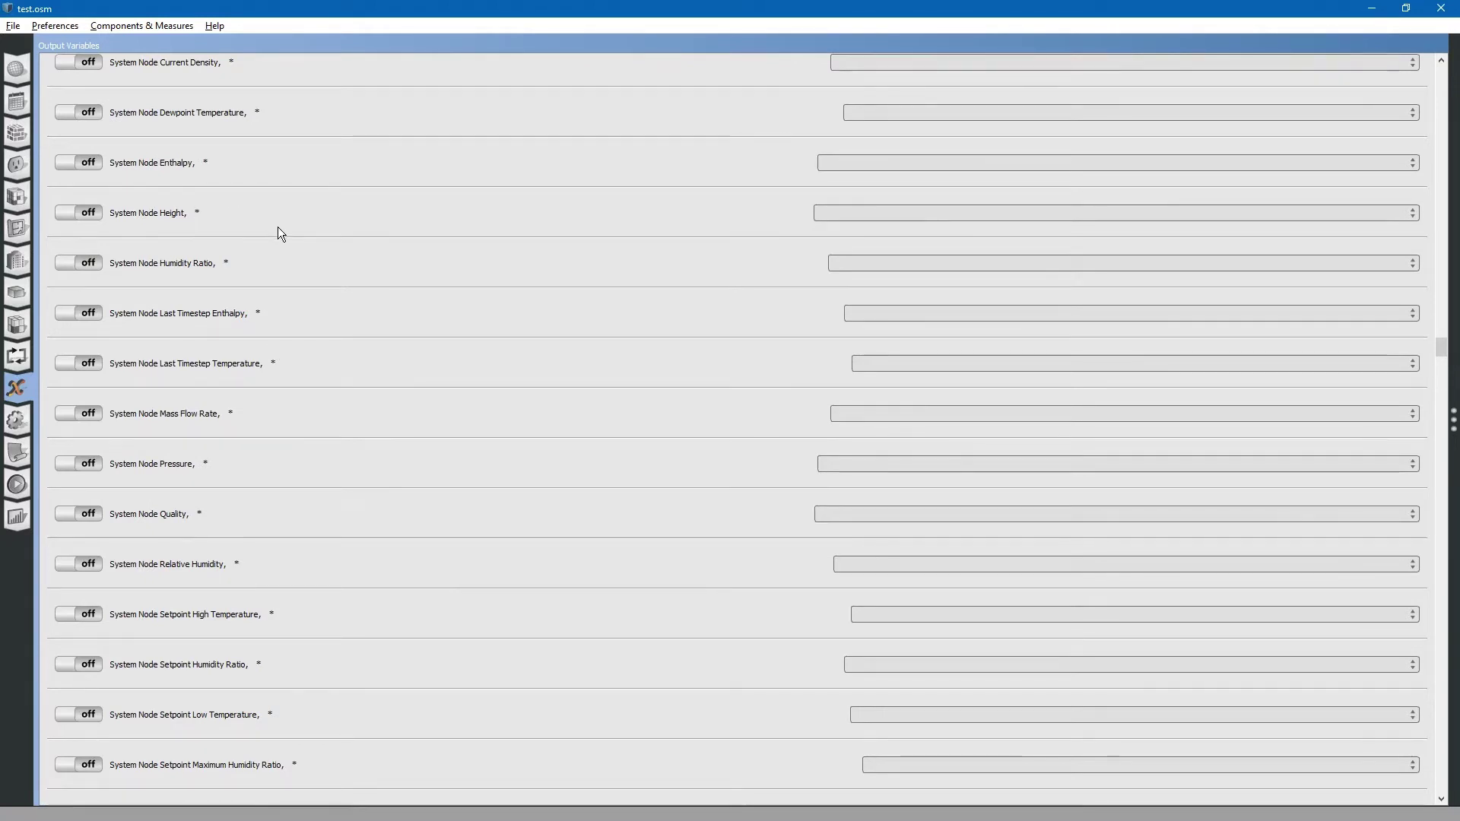
scroll(288, 257, "up", 3)
scroll(294, 272, "up", 6)
scroll(297, 277, "down", 3)
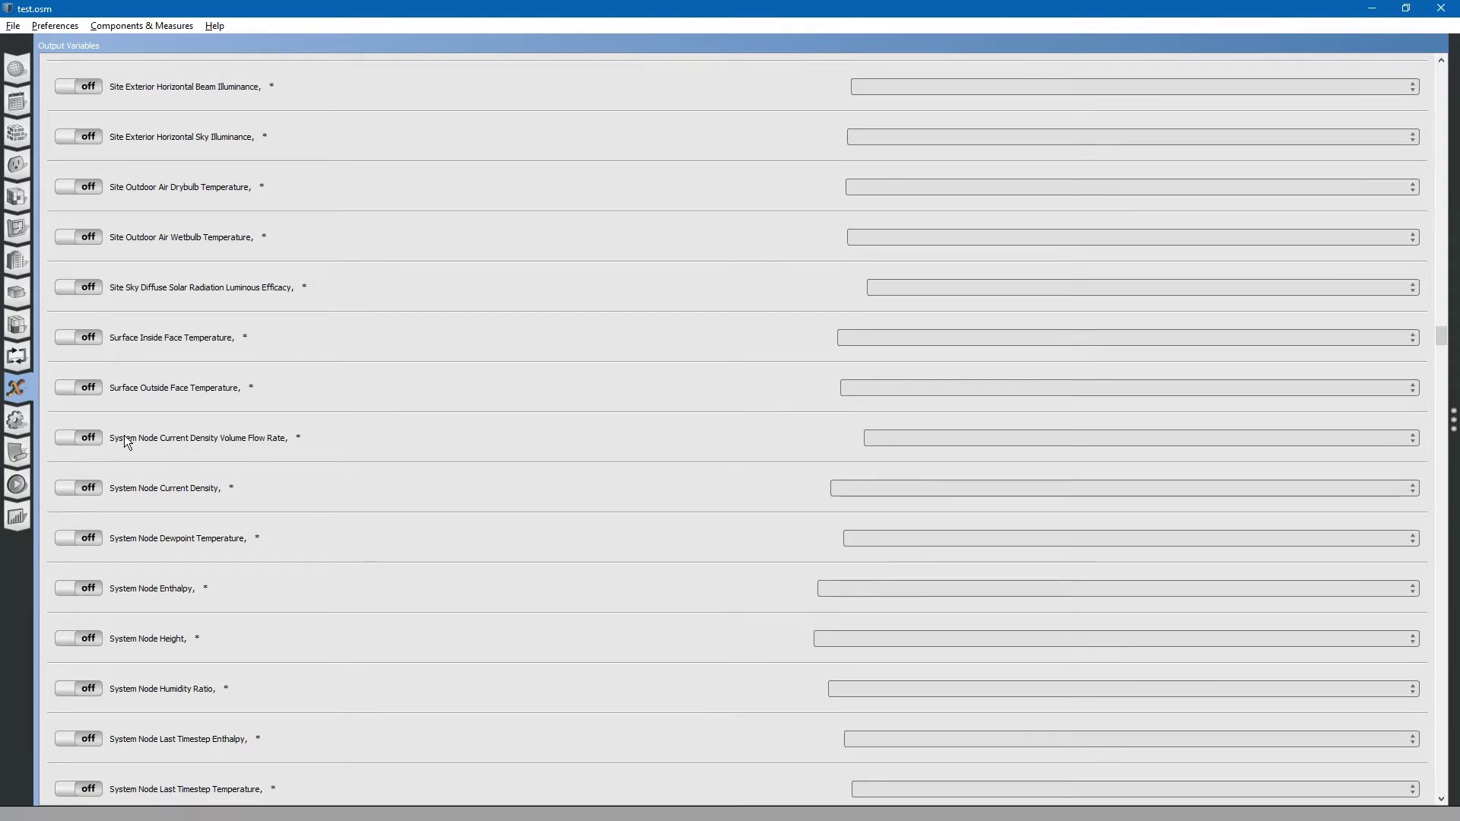
- Switch System Node Current Density Volume Flow Rate on, reporting at Timestep frequency
left_click(75, 438)
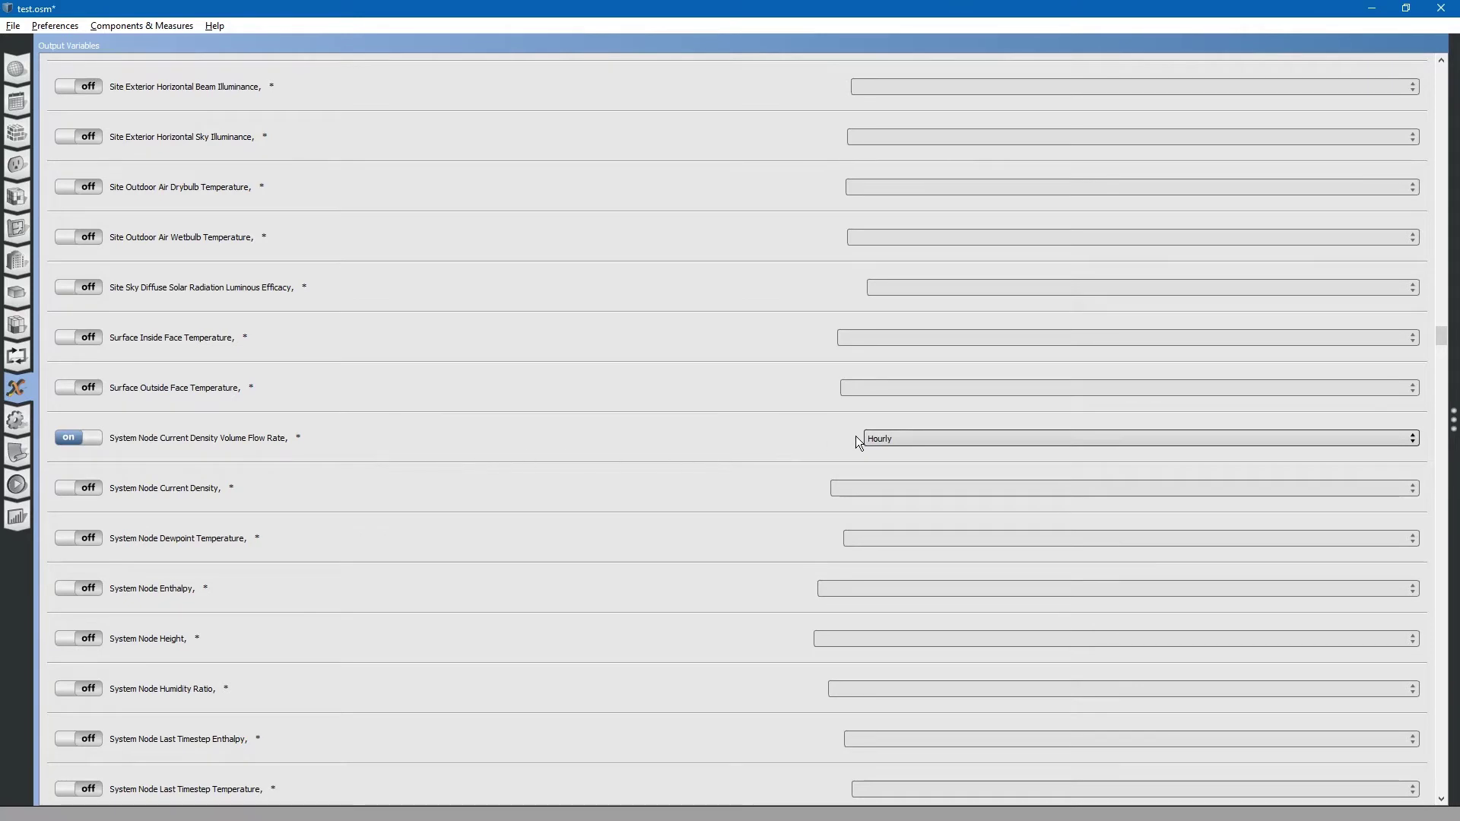
left_click(887, 439)
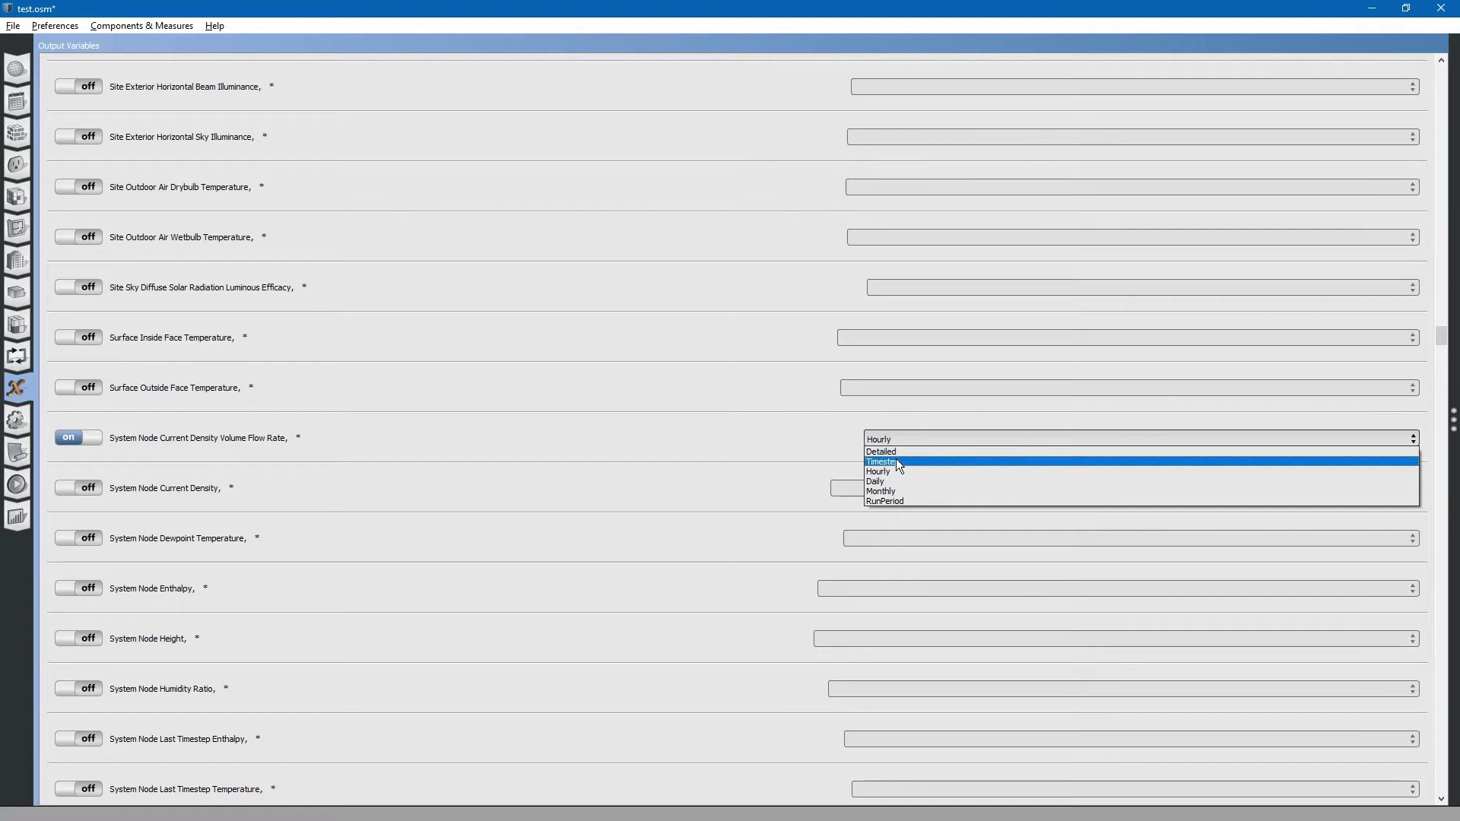
left_click(895, 461)
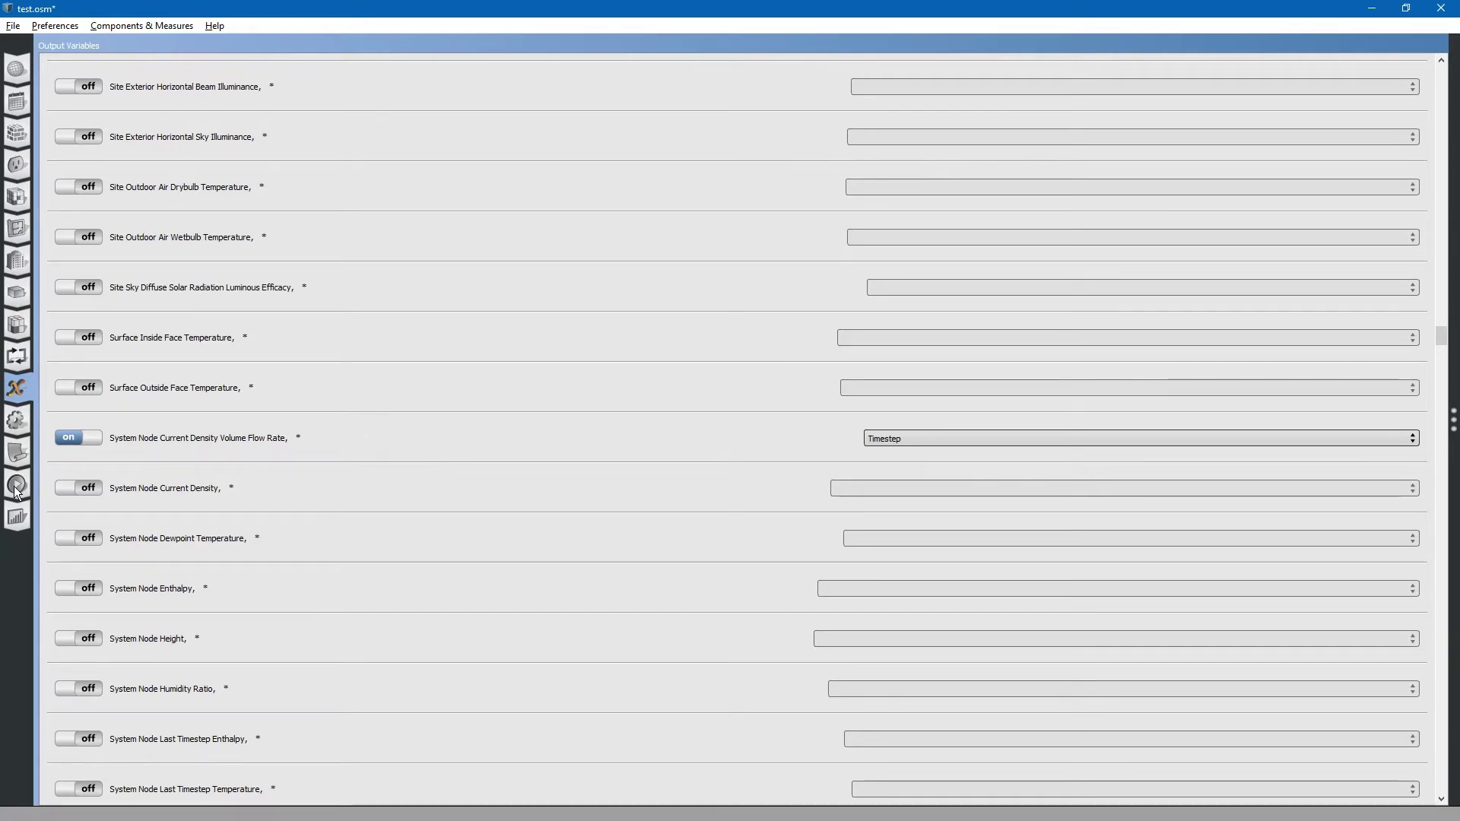
- Save the model and start a new simulation run
left_click(13, 25)
left_click(41, 105)
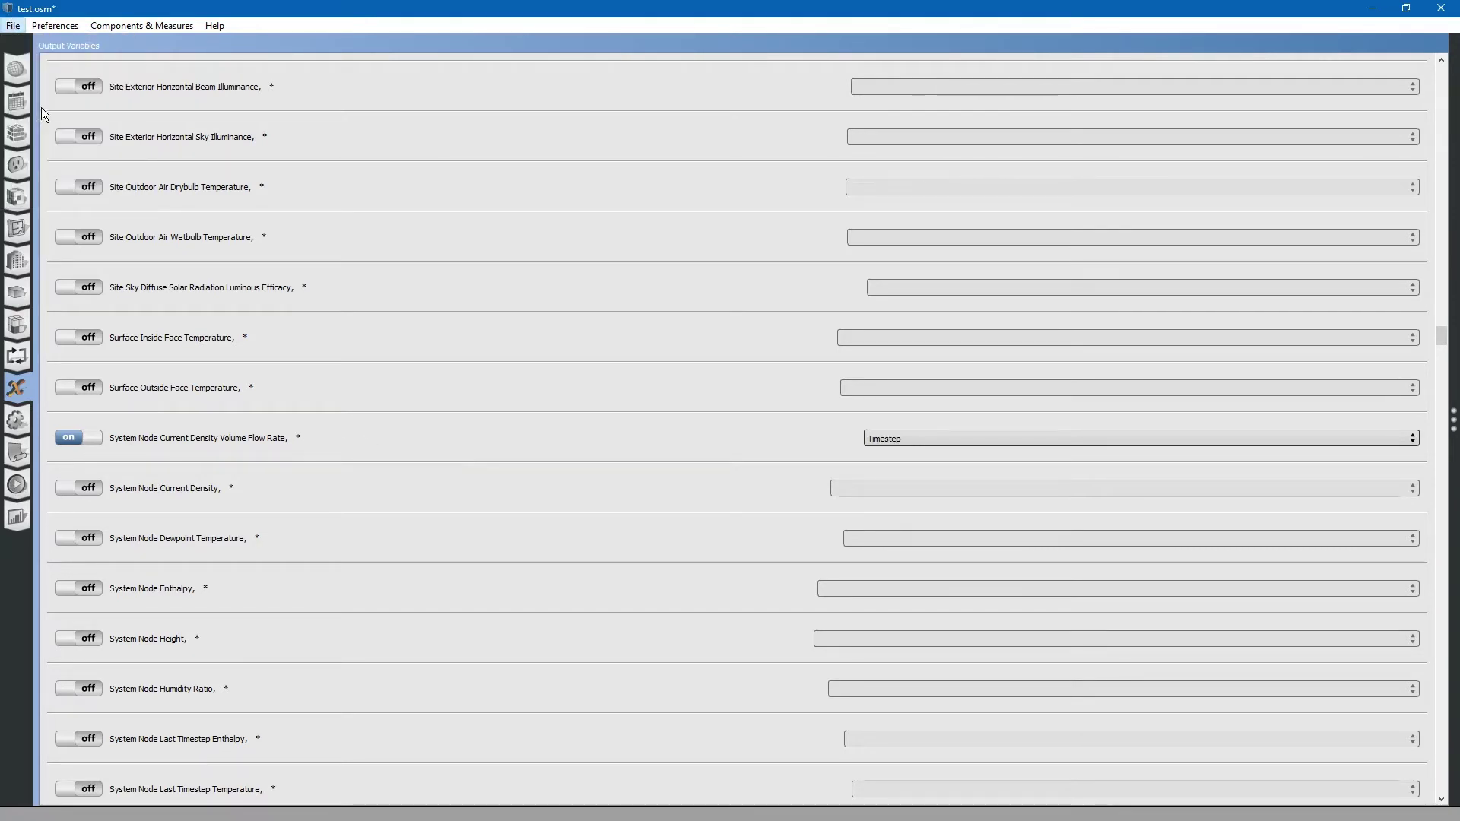
left_click(16, 485)
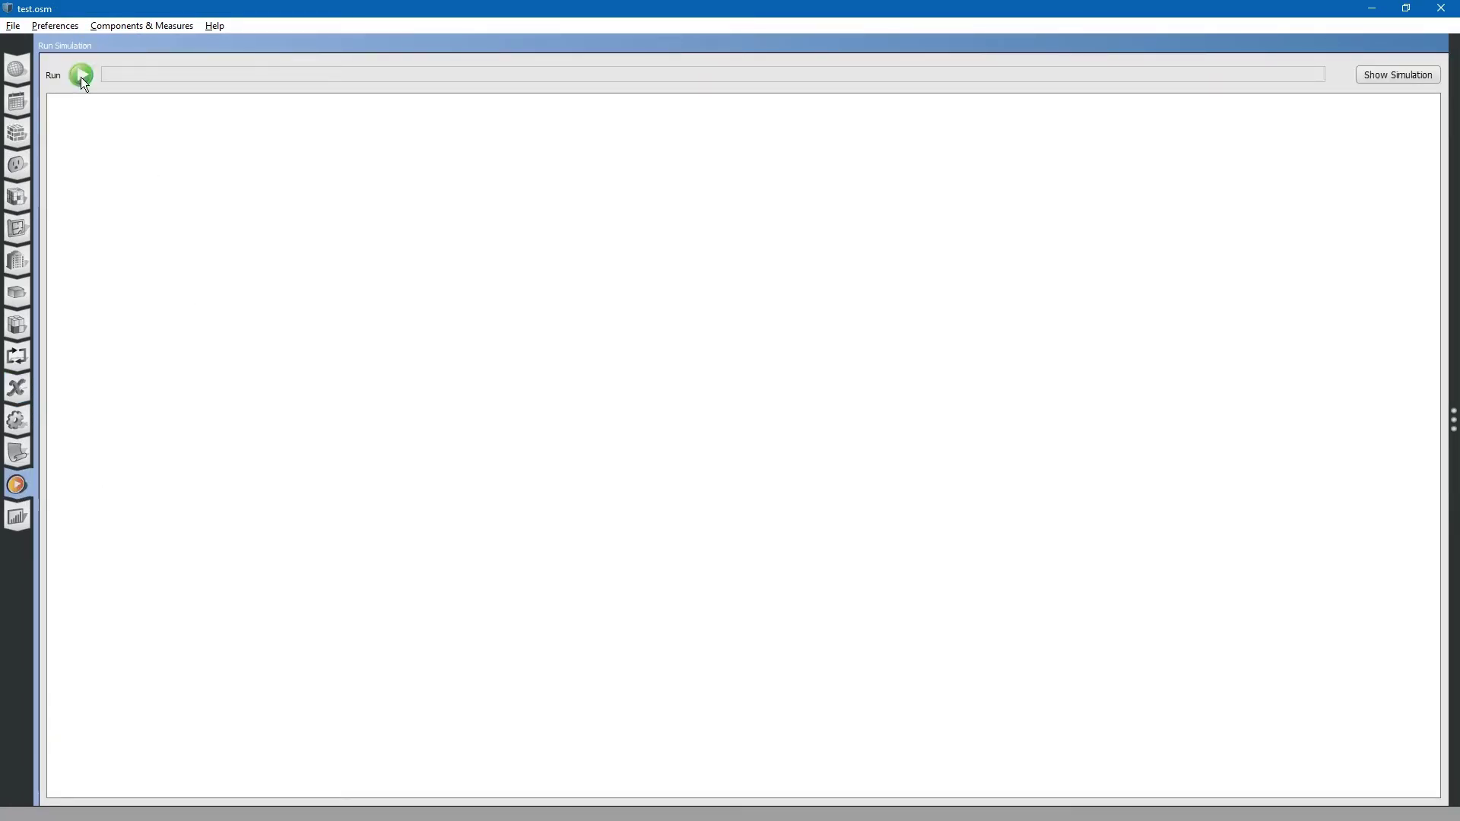
left_click(82, 76)
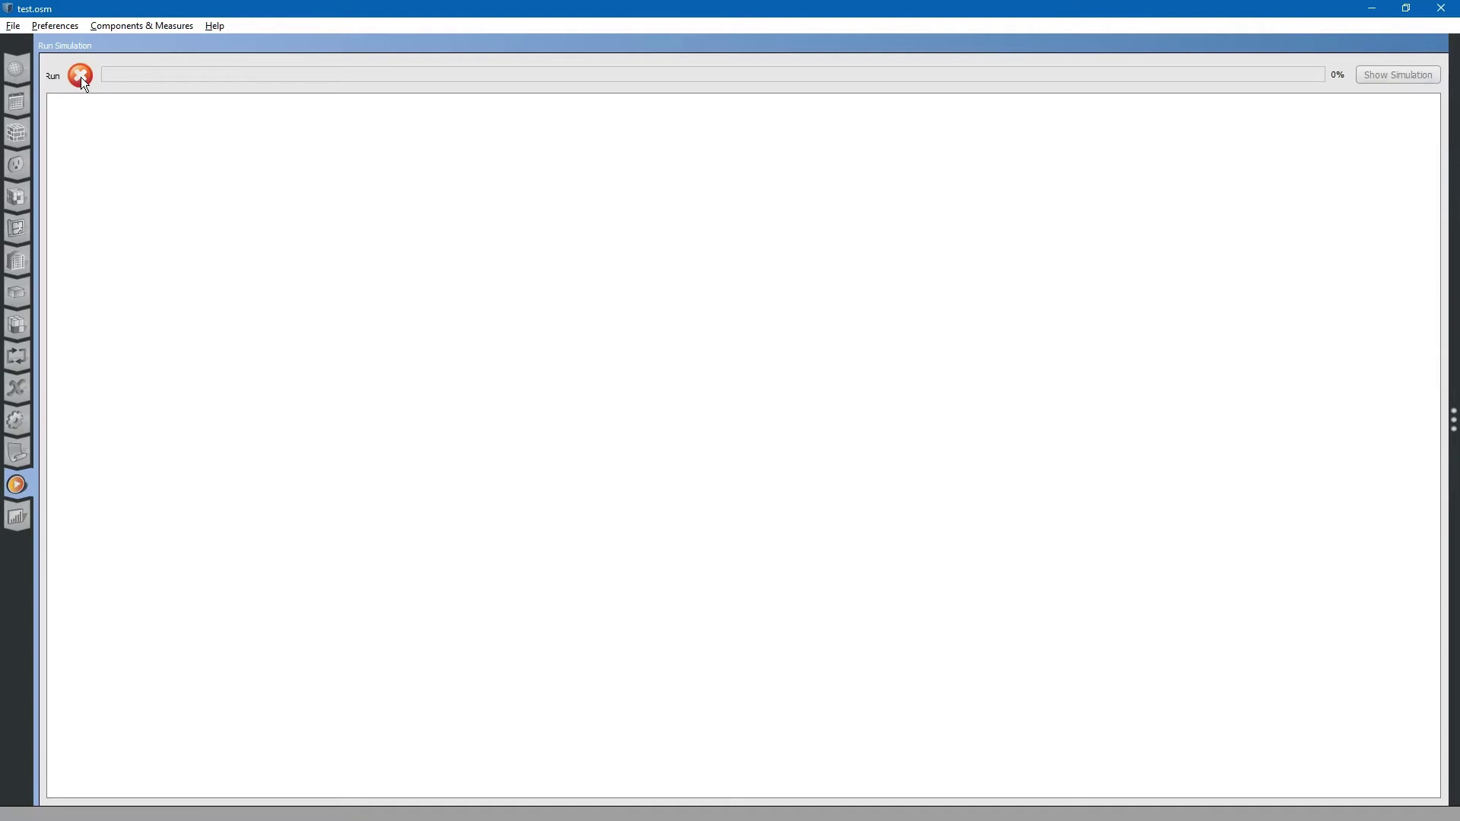
- Review the rerun's Air Loops Detail showing 744 cfm for zone 4, then launch DView
left_click(16, 517)
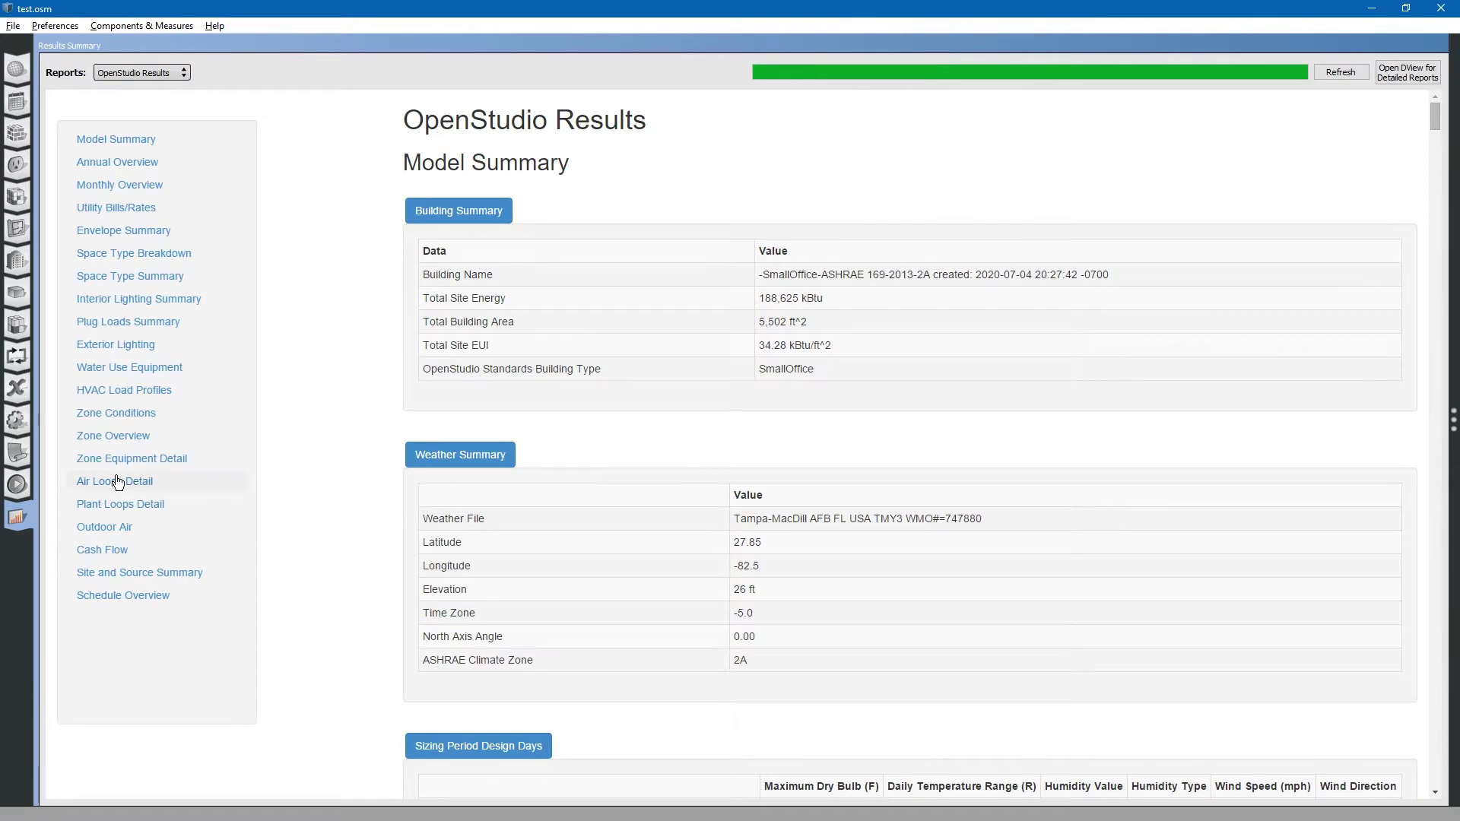
left_click(118, 482)
scroll(637, 540, "down", 10)
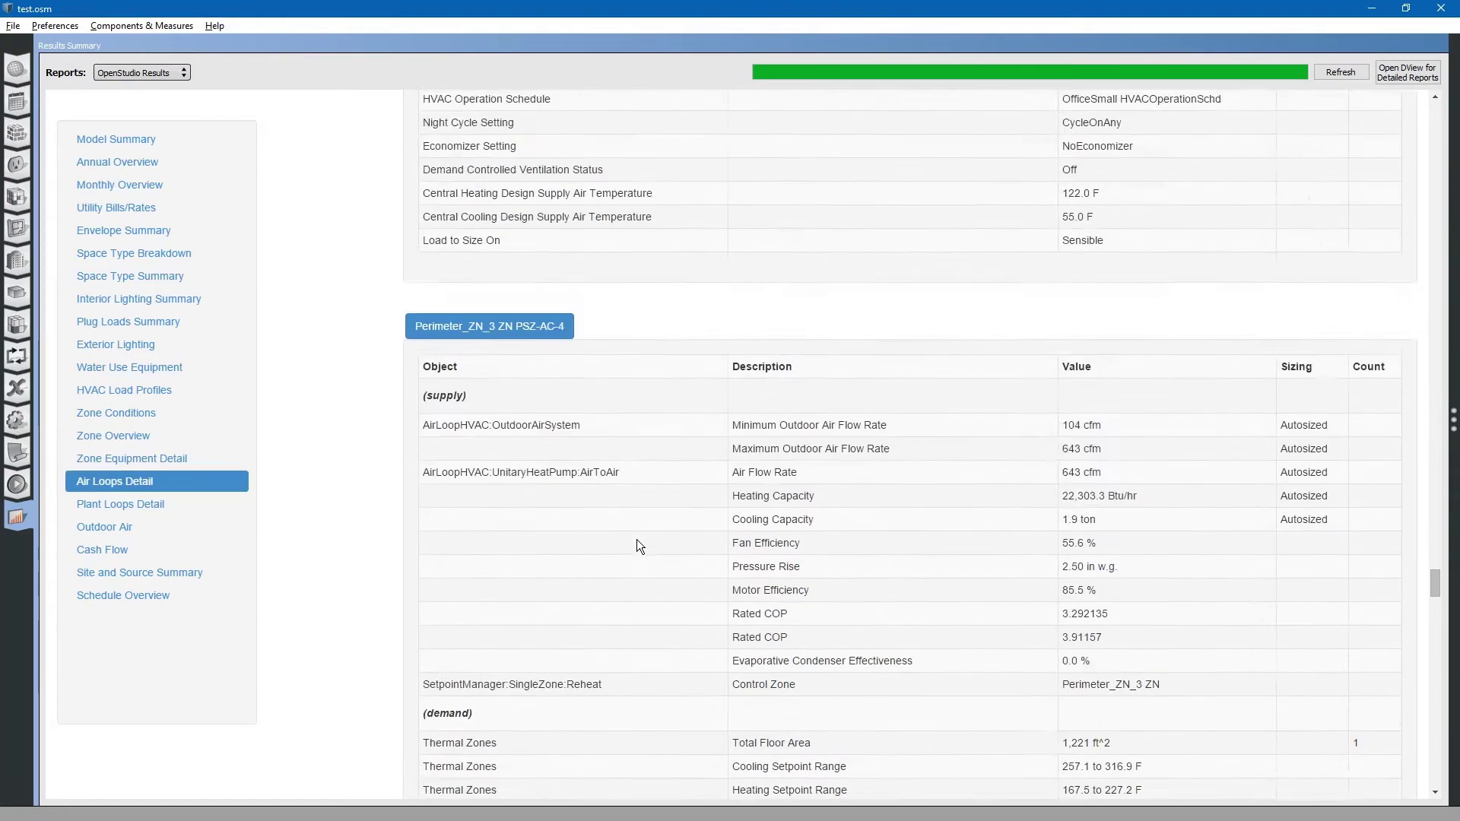
scroll(636, 540, "down", 10)
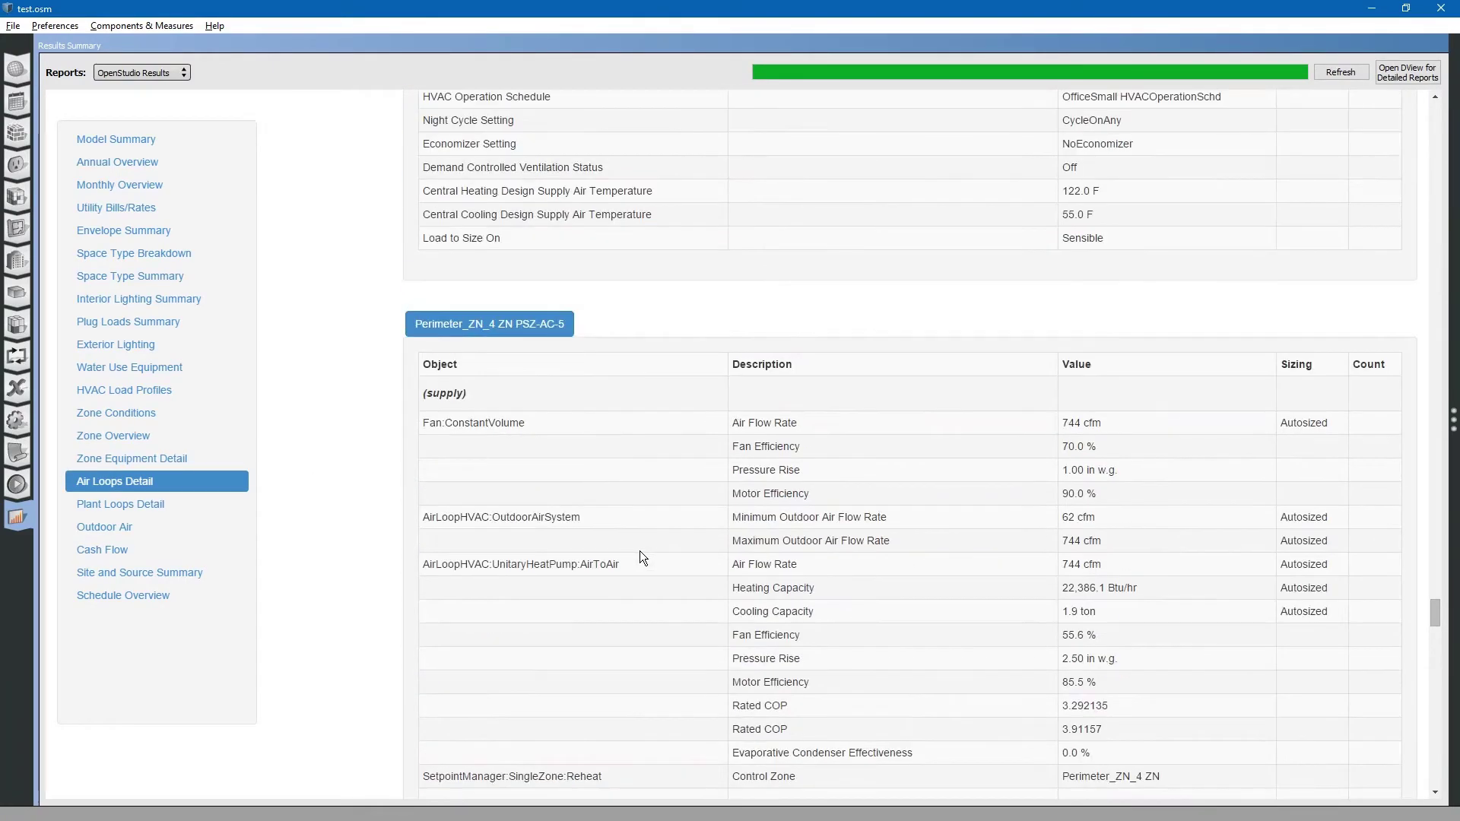
left_click_drag(1063, 425, 1054, 423)
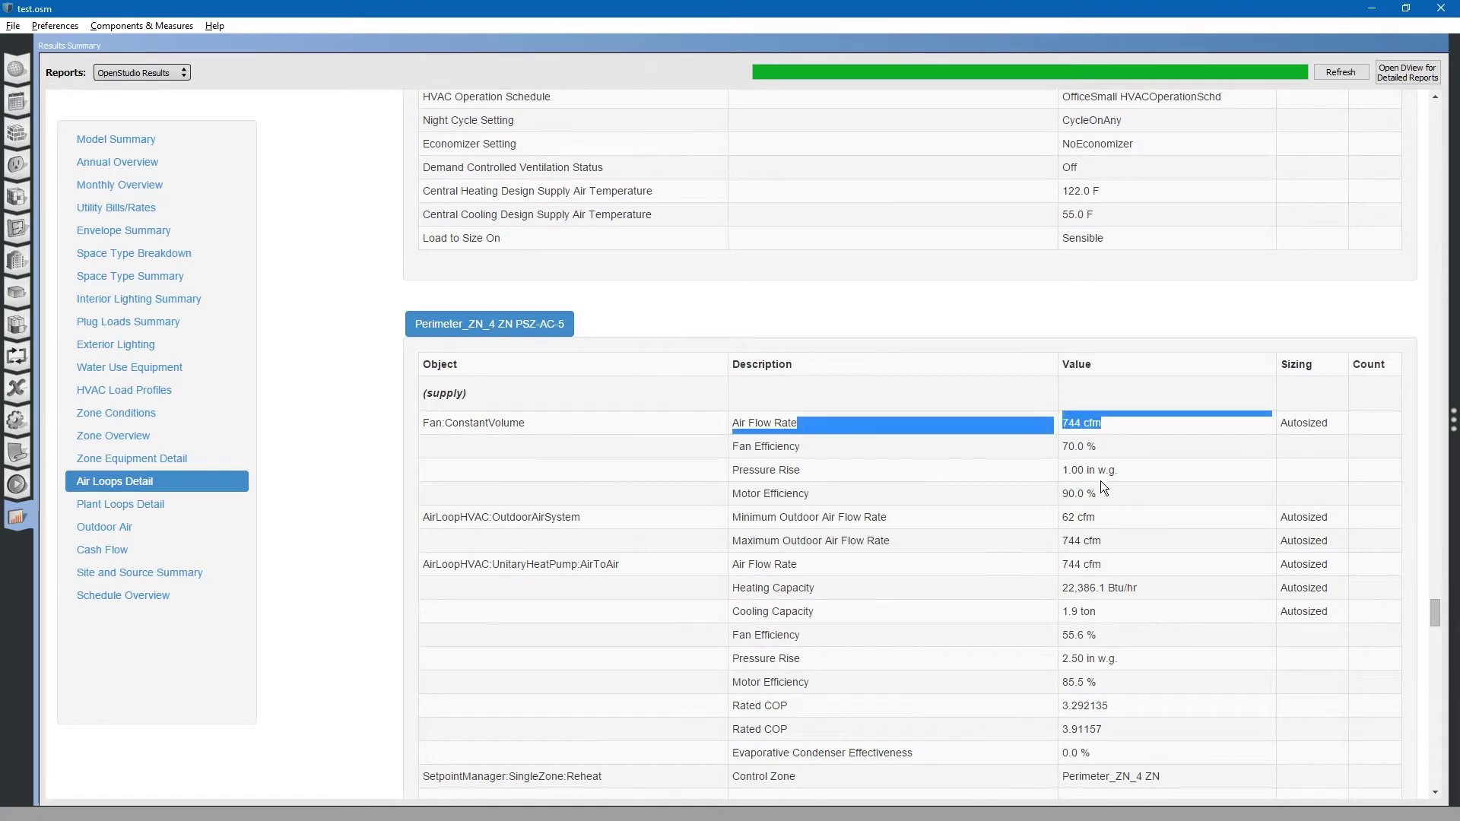
left_click_drag(1102, 564, 1053, 564)
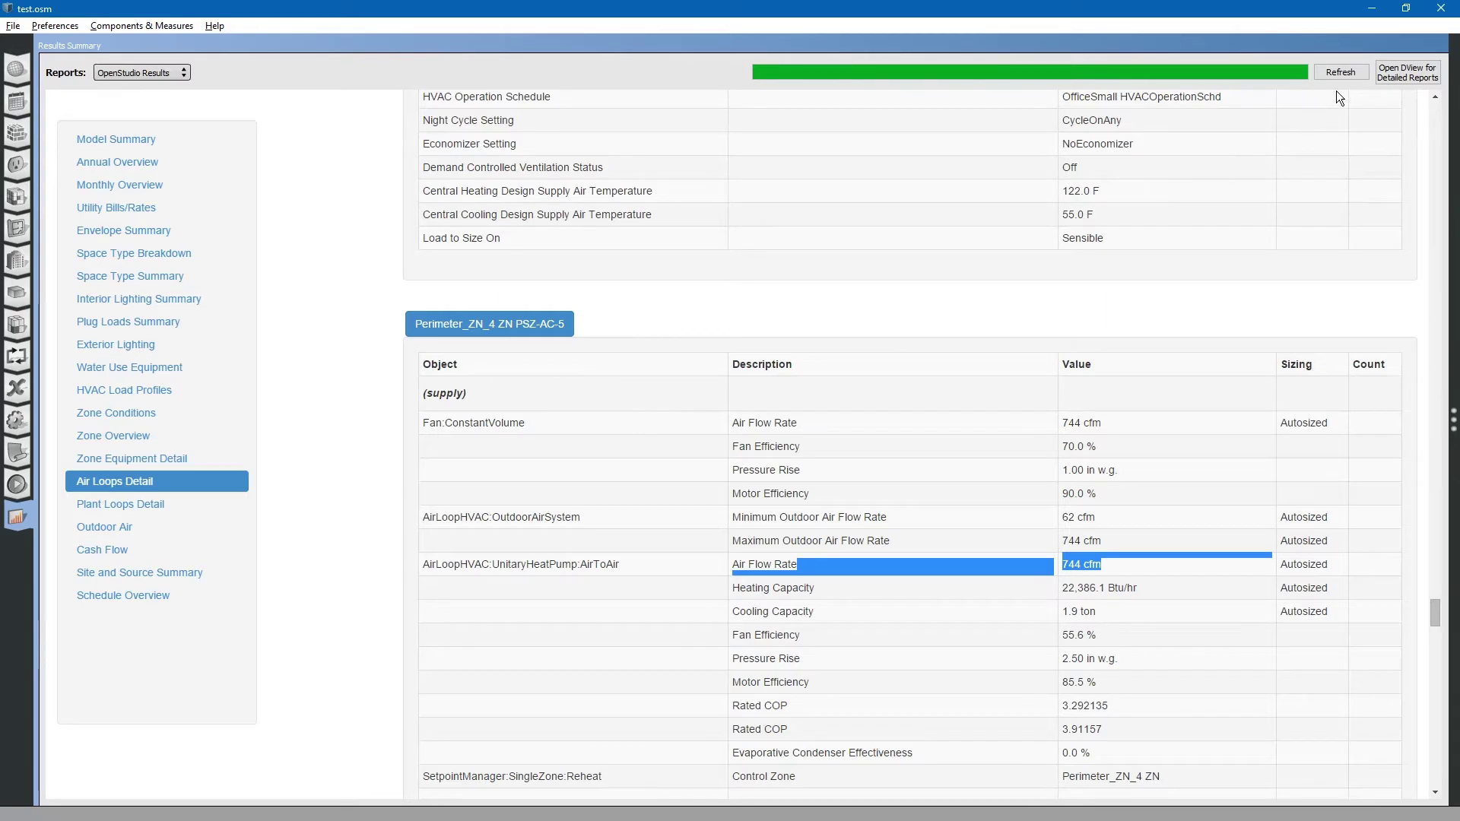
left_click(1407, 71)
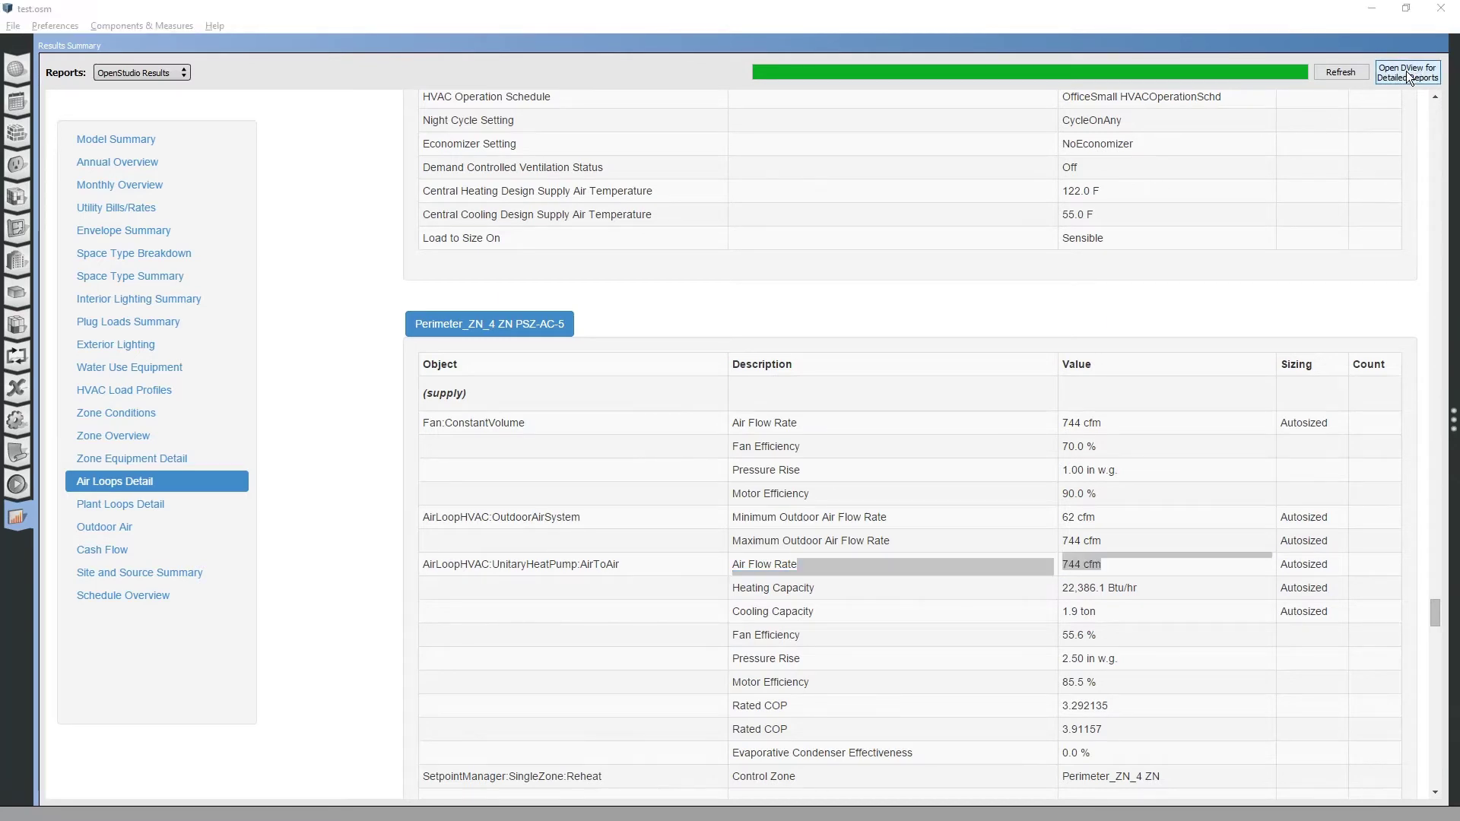
- Accept the units conversion and show the Perimeter_ZN_4 ZN PSZ-AC-5 air loop
left_click(759, 410)
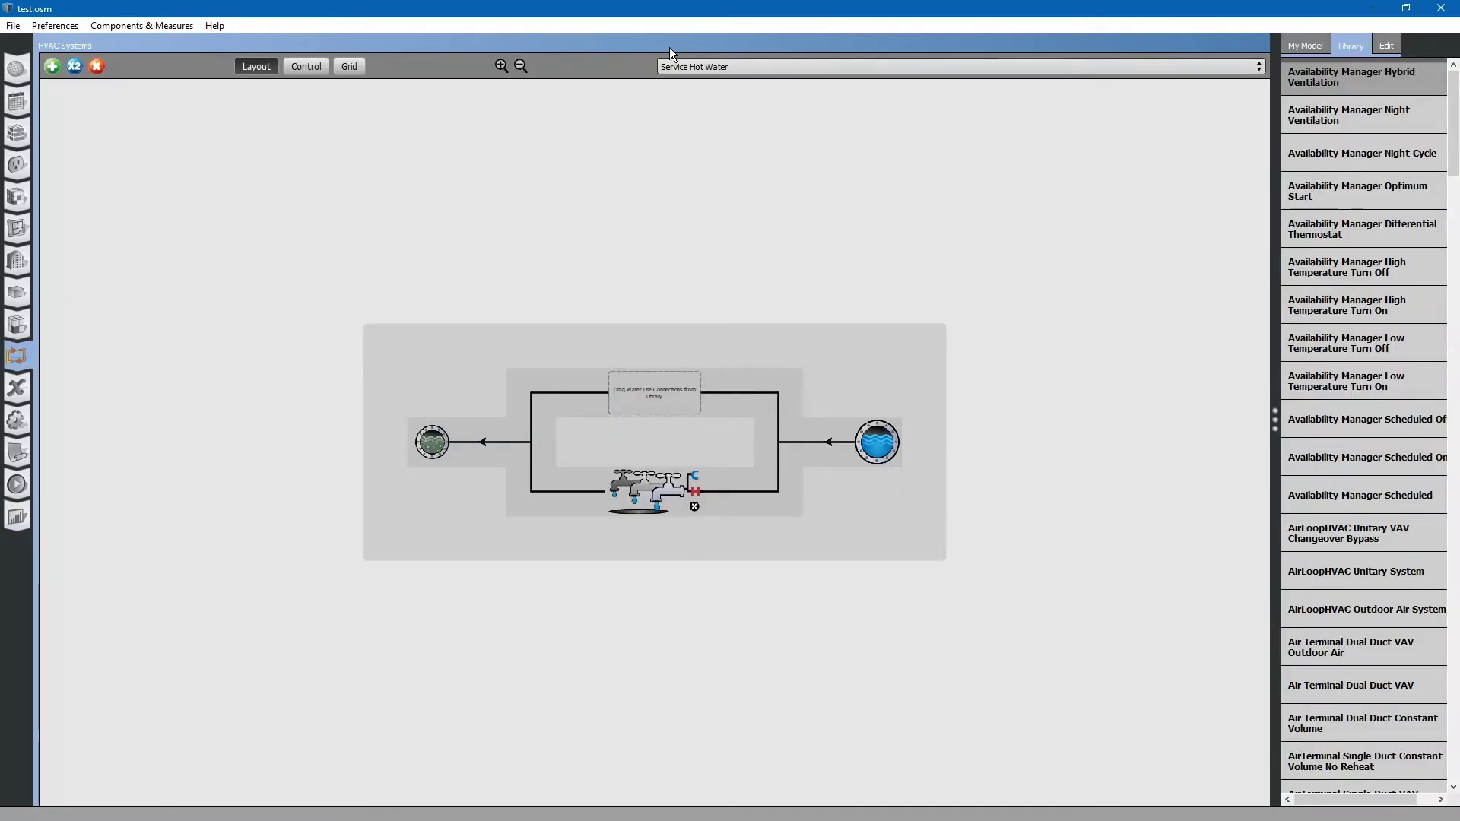
left_click(708, 60)
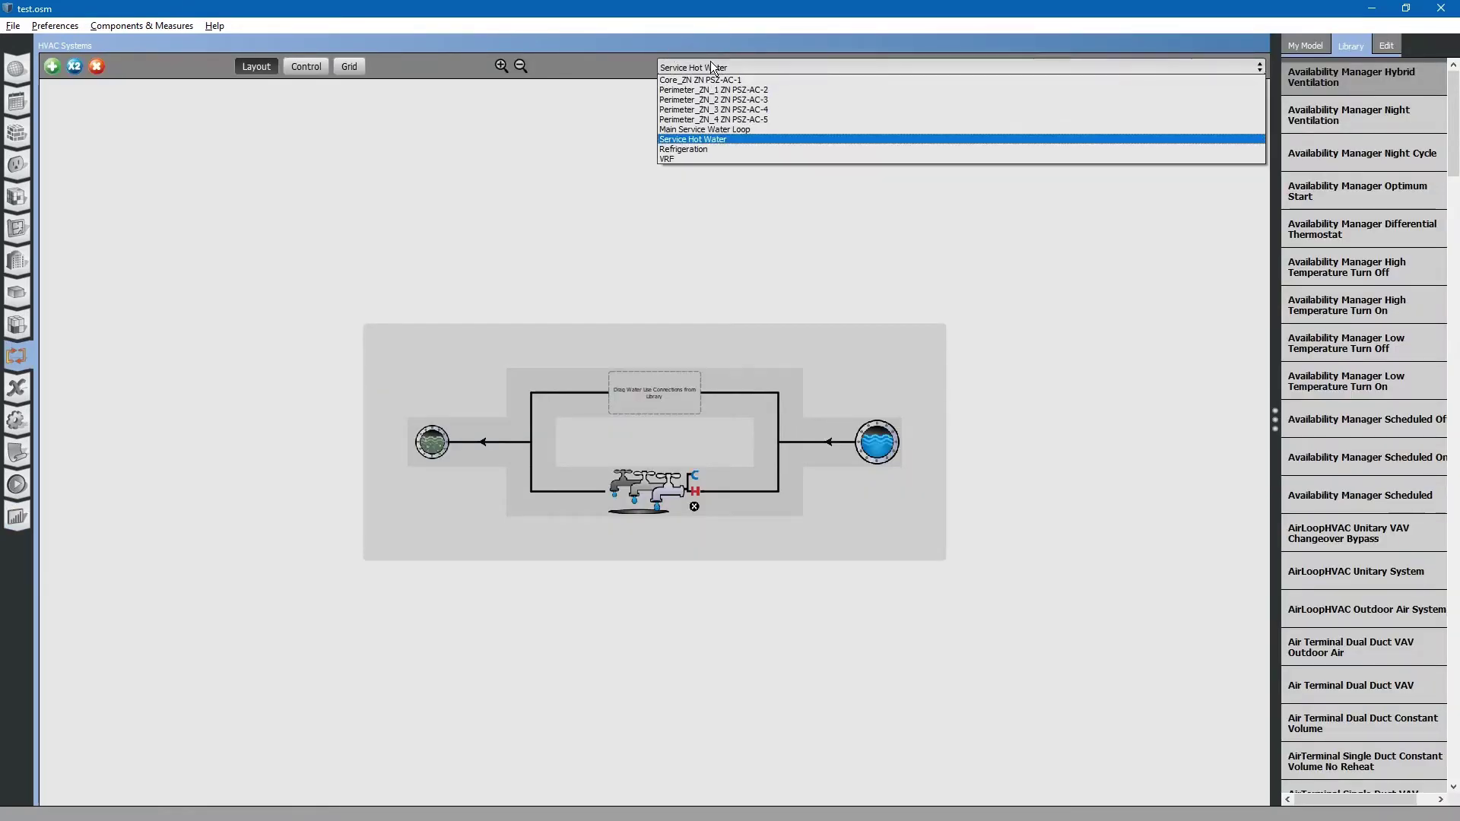
left_click(726, 119)
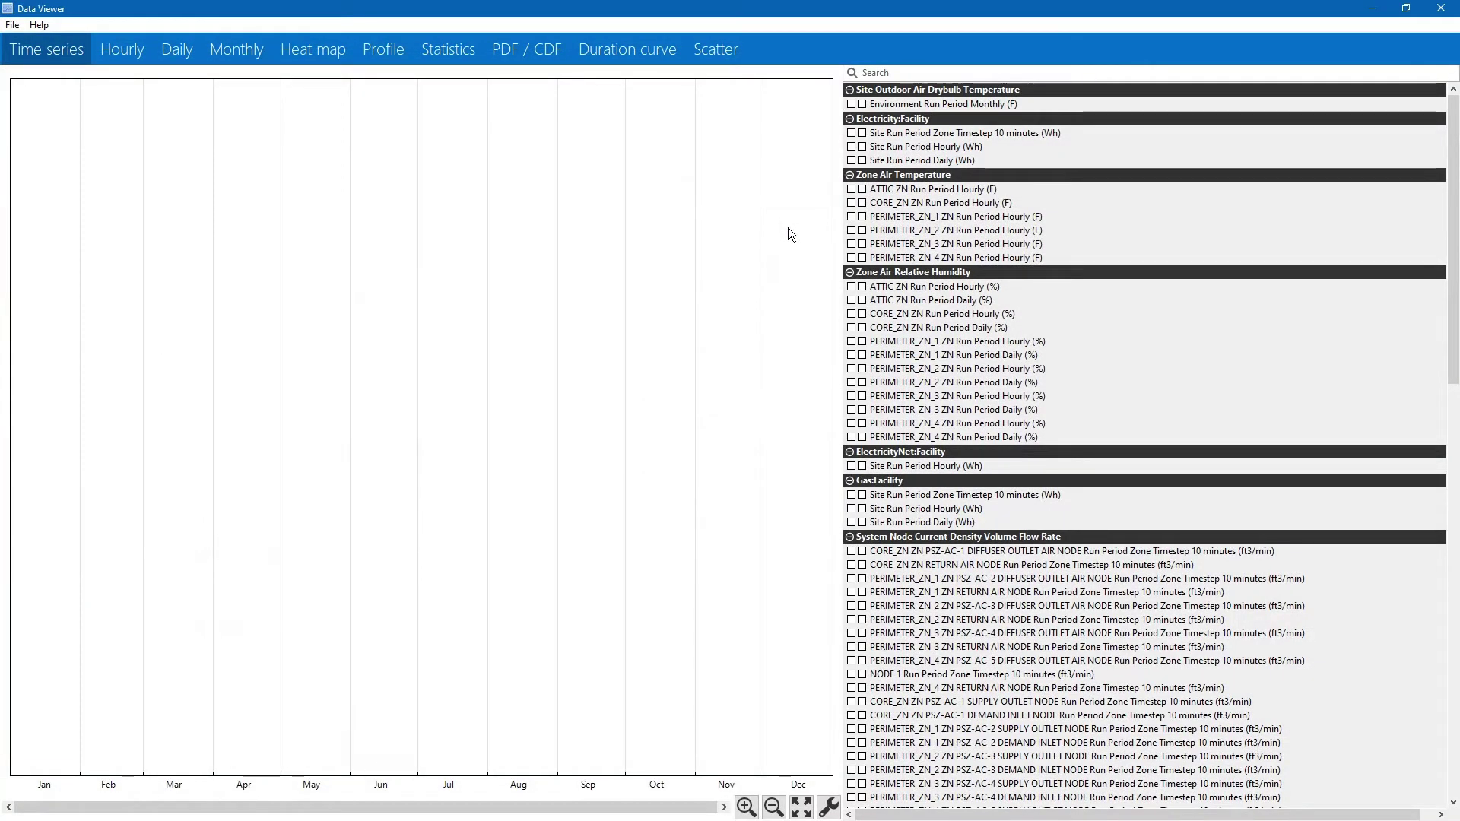
- Collapse the DView groups for outdoor drybulb, electricity, zone temperature, humidity and gas
key("alt")
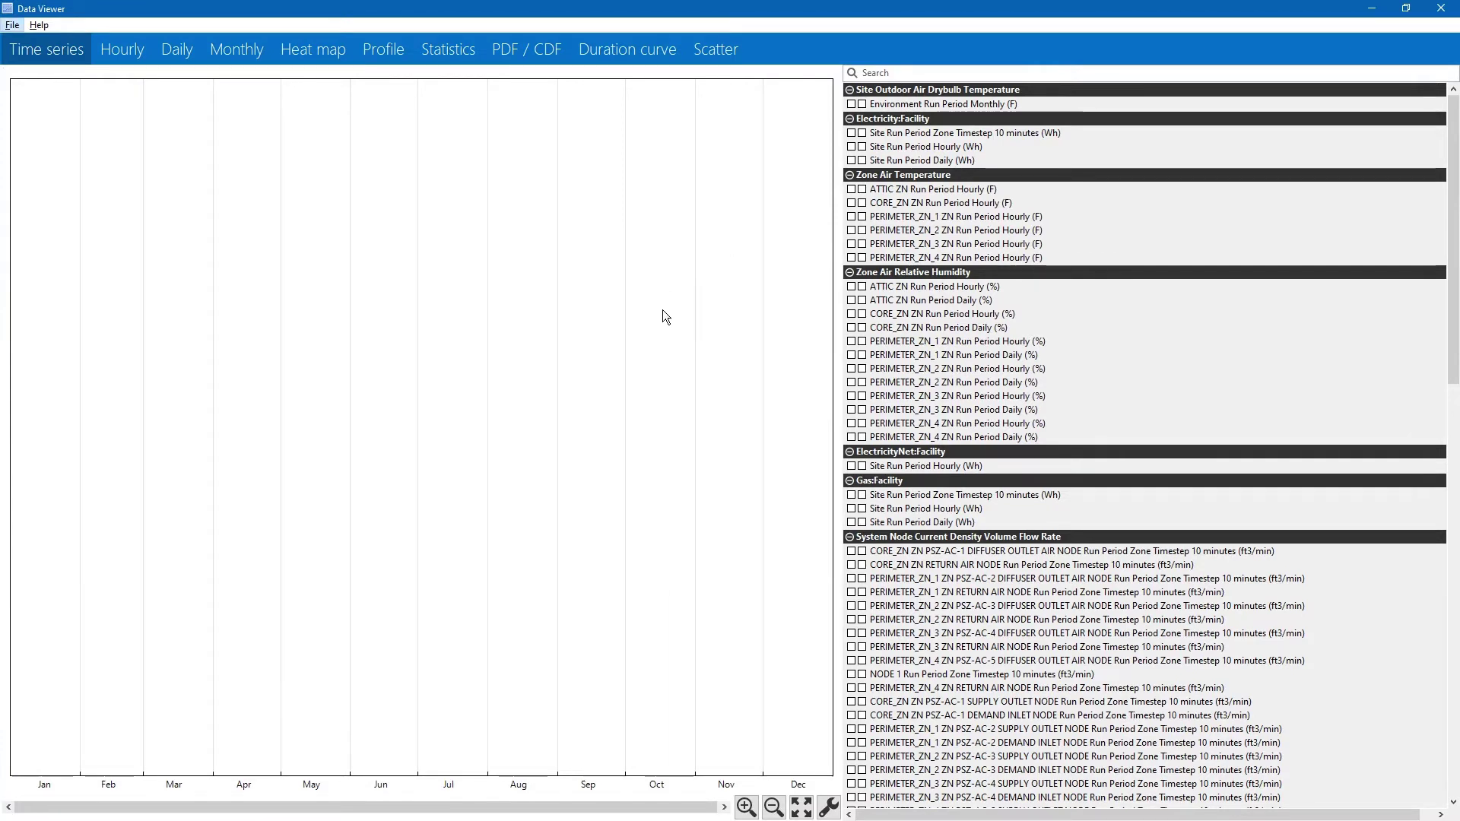
left_click(849, 90)
left_click(850, 105)
left_click(850, 120)
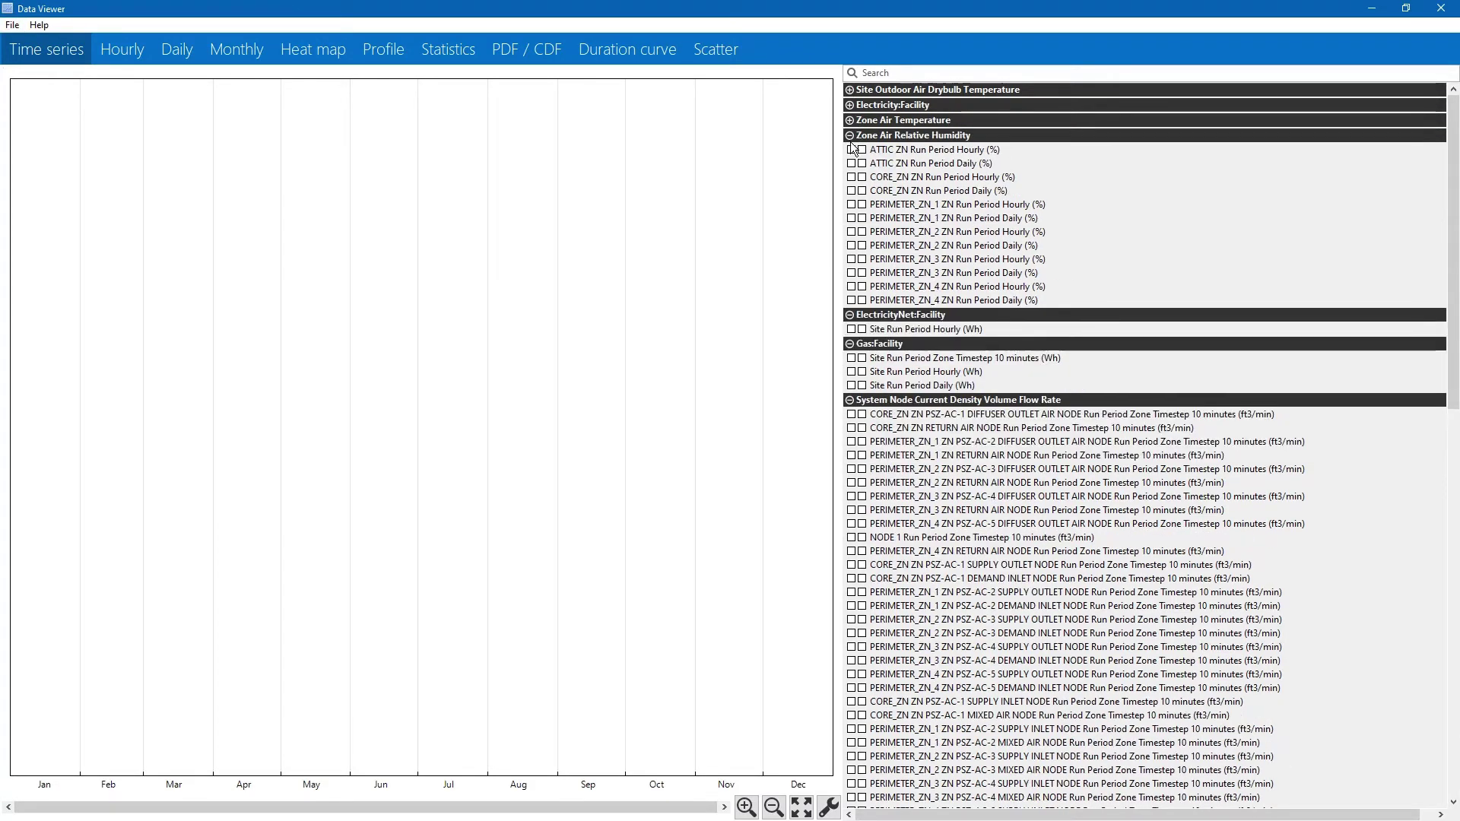
left_click(850, 136)
left_click(850, 150)
left_click(850, 166)
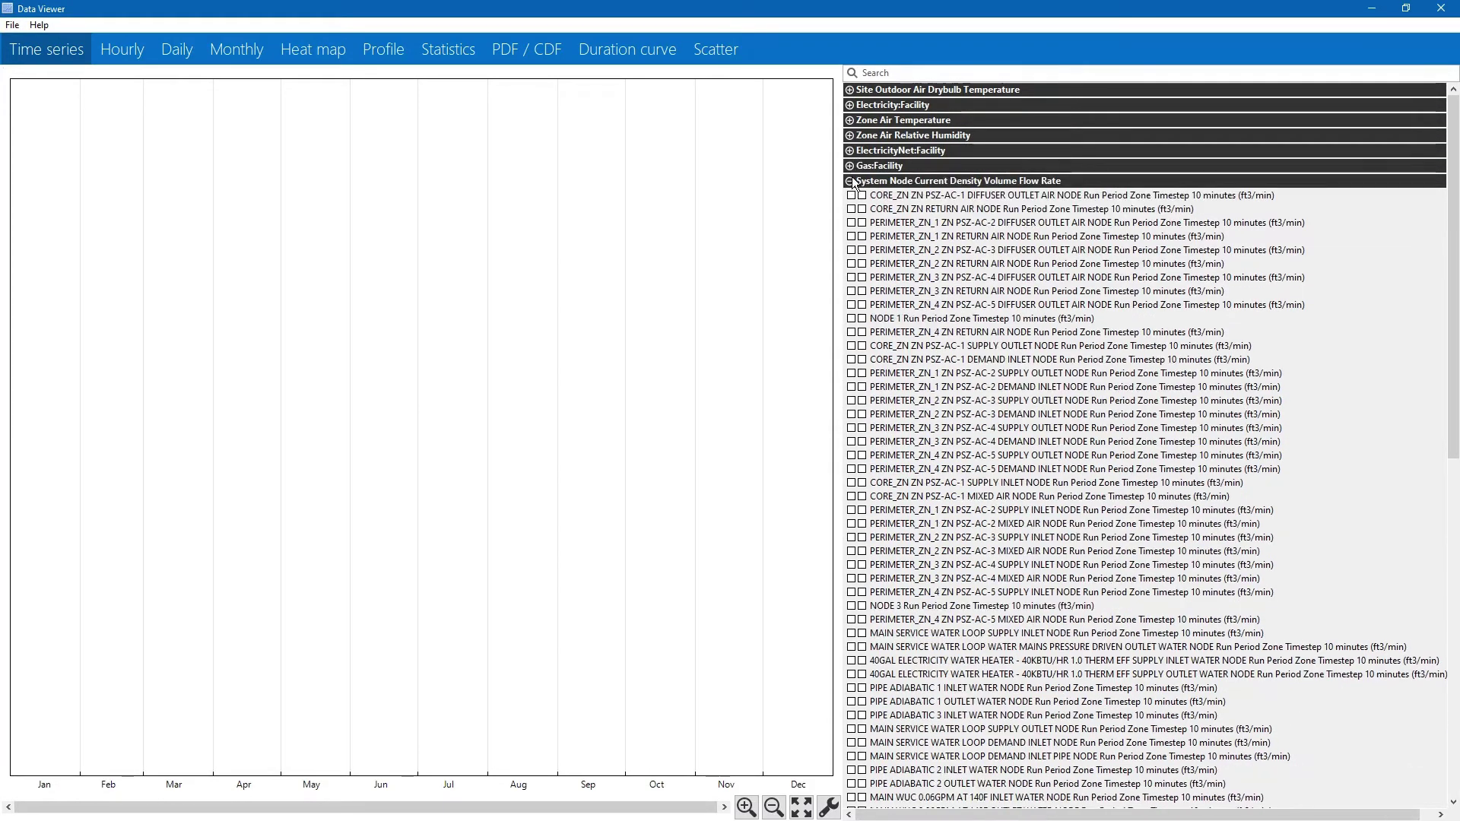
- Check the loop's supply inlet and outlet nodes in OpenStudio, then return to DView
key("alt+Tab")
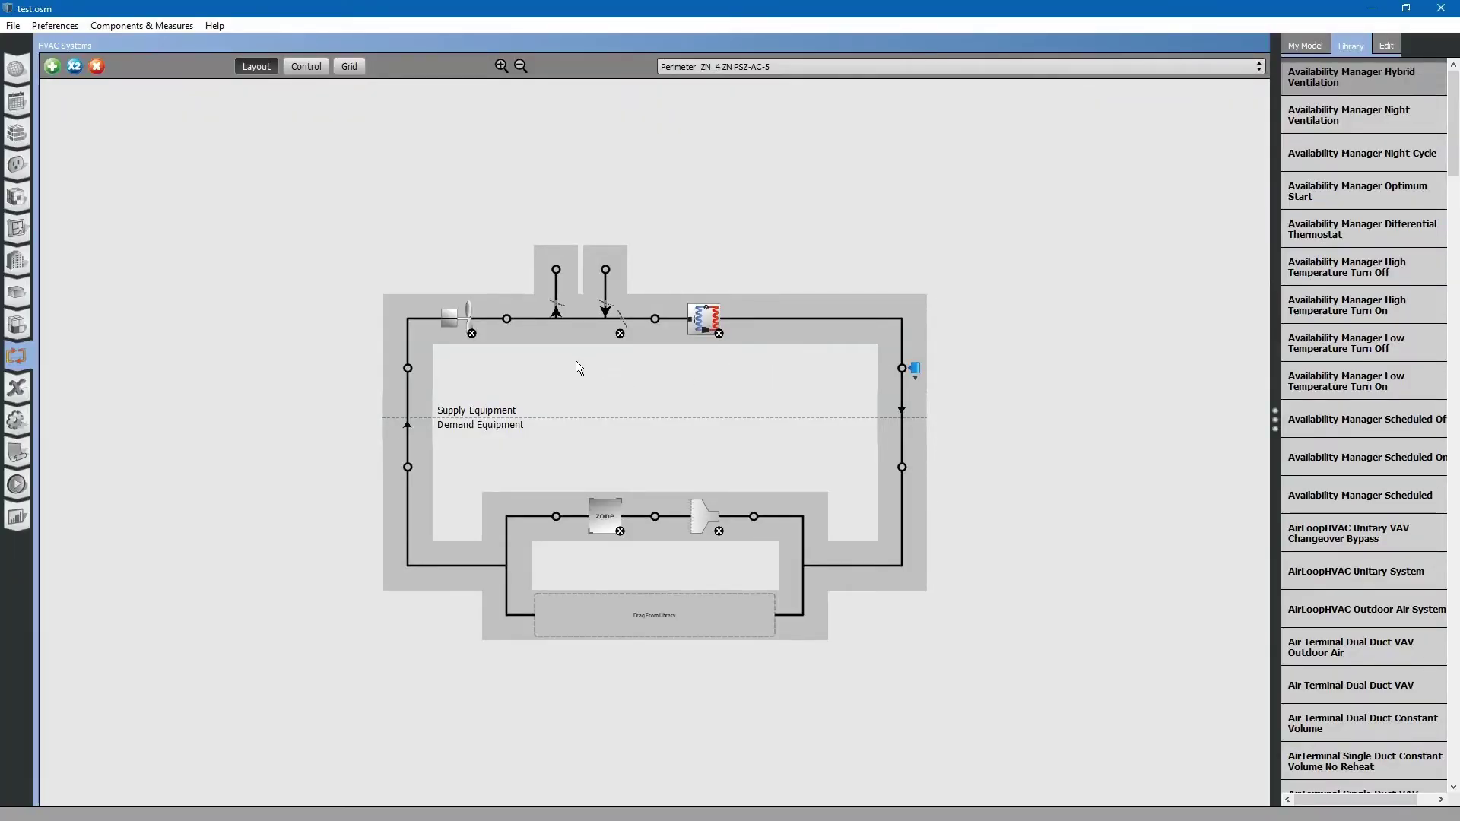
left_click(411, 371)
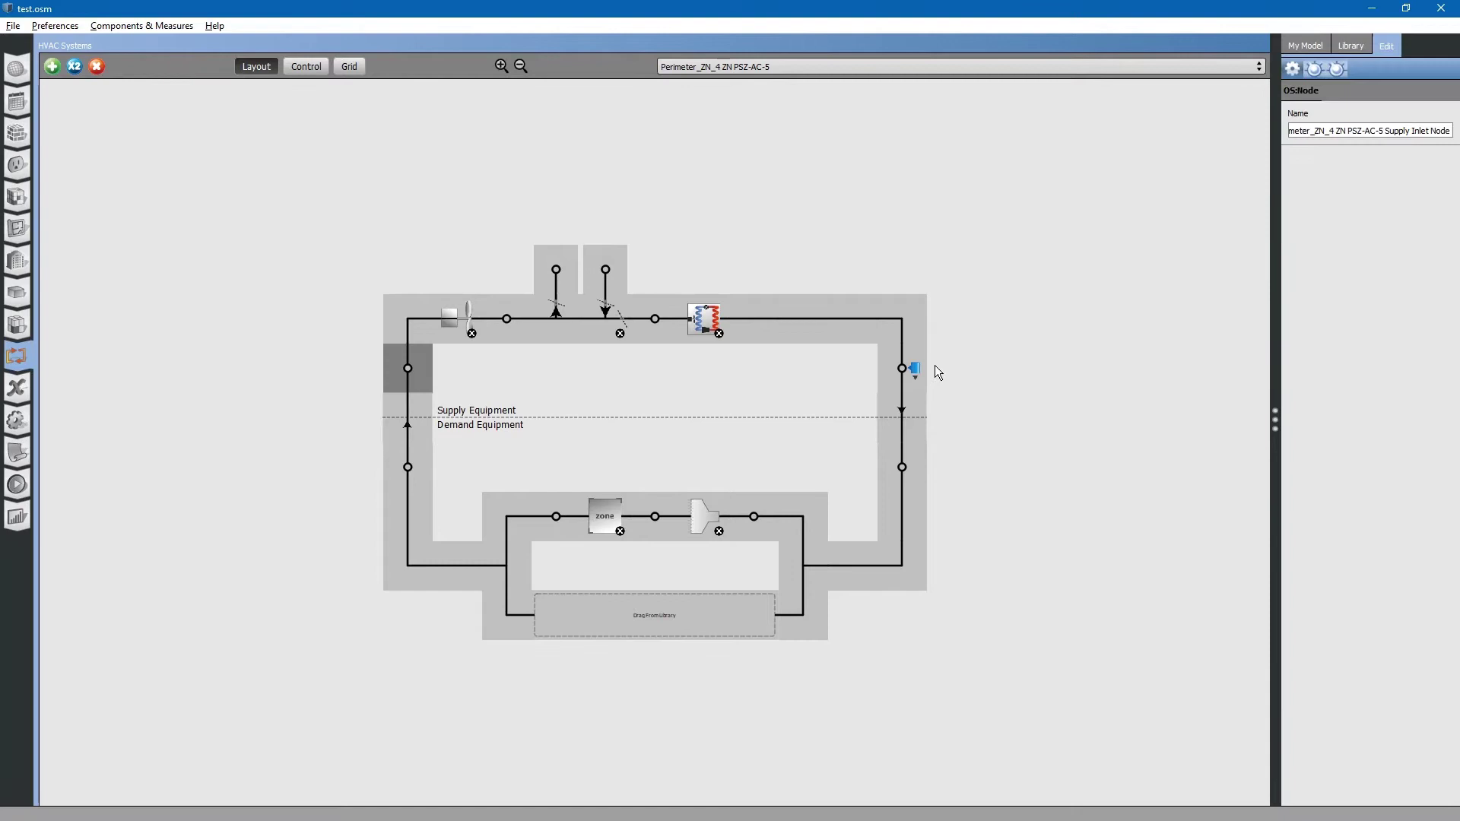
left_click(911, 371)
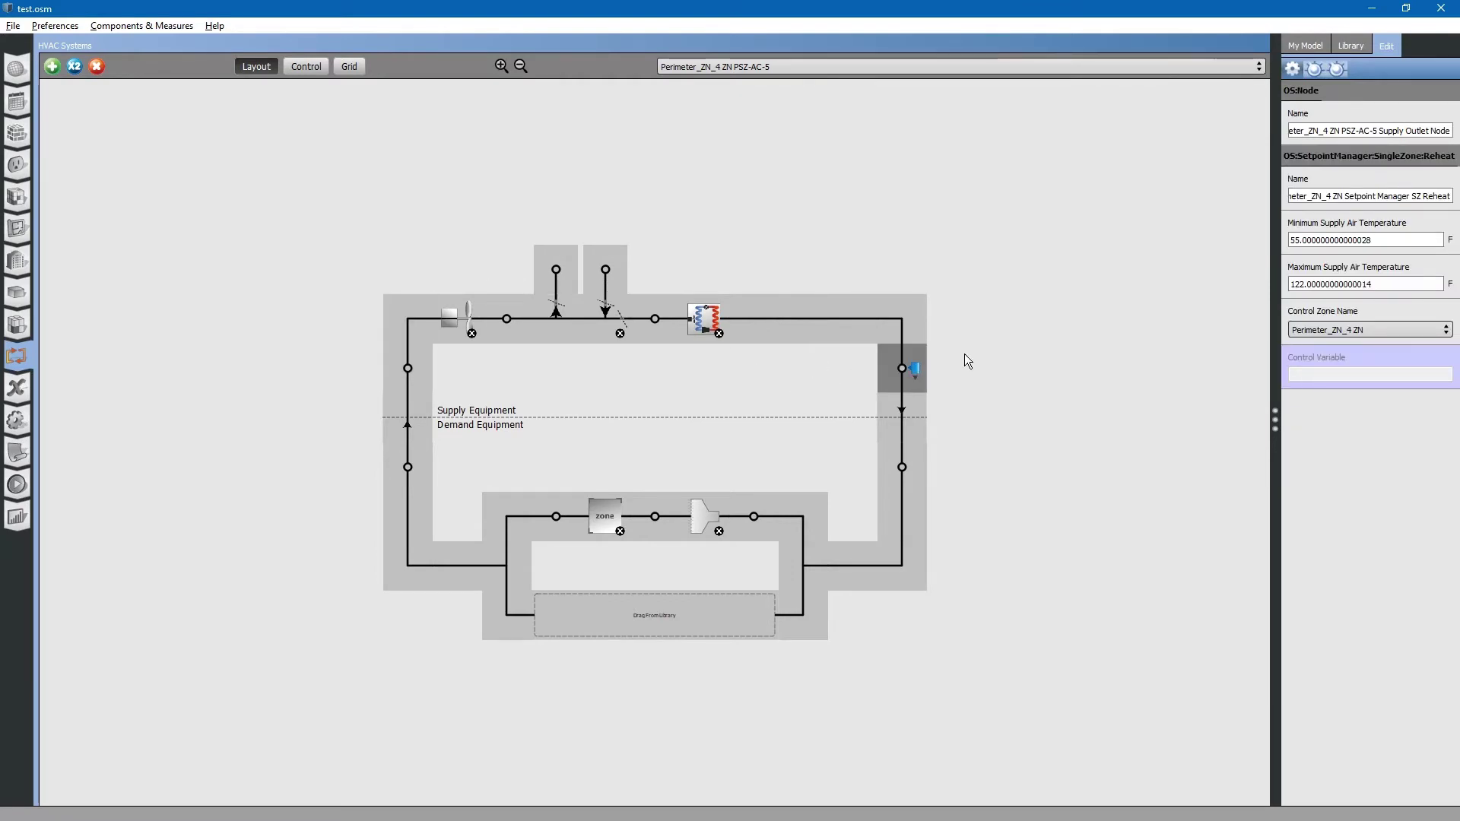
key("alt+Tab")
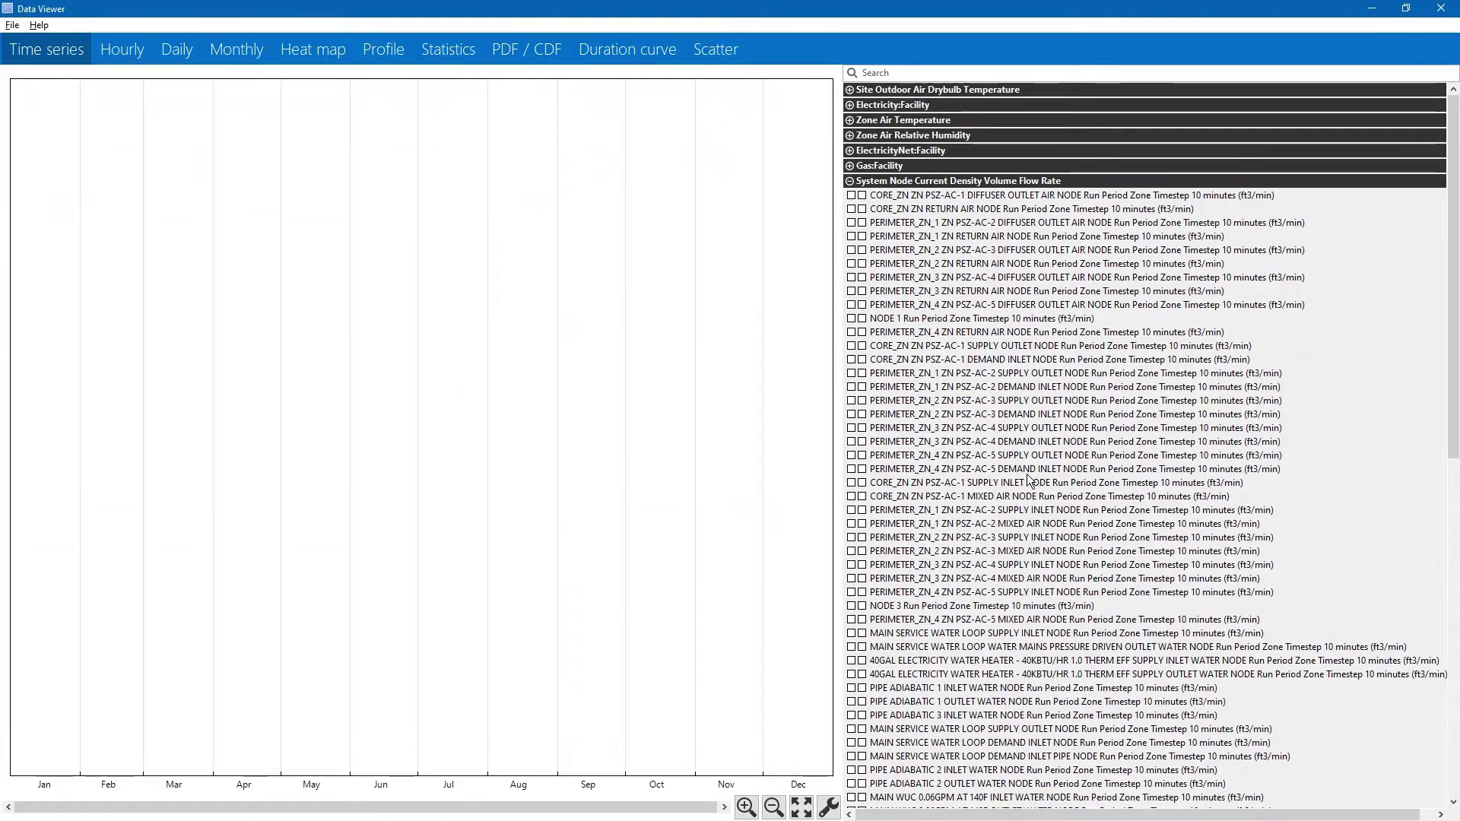
- Plot the zone 4 supply outlet and supply inlet node flow rates together
left_click(852, 455)
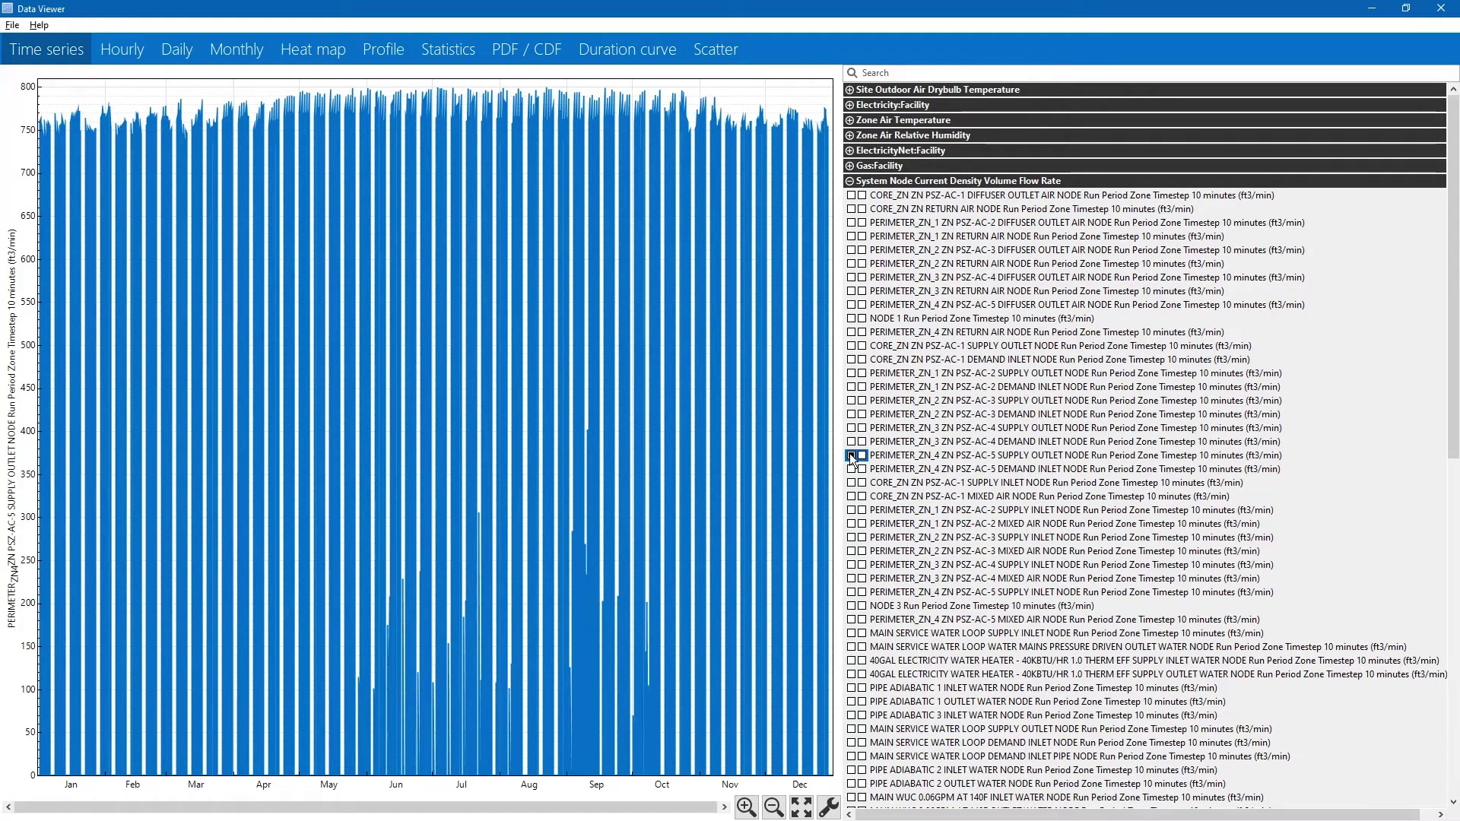
left_click(852, 593)
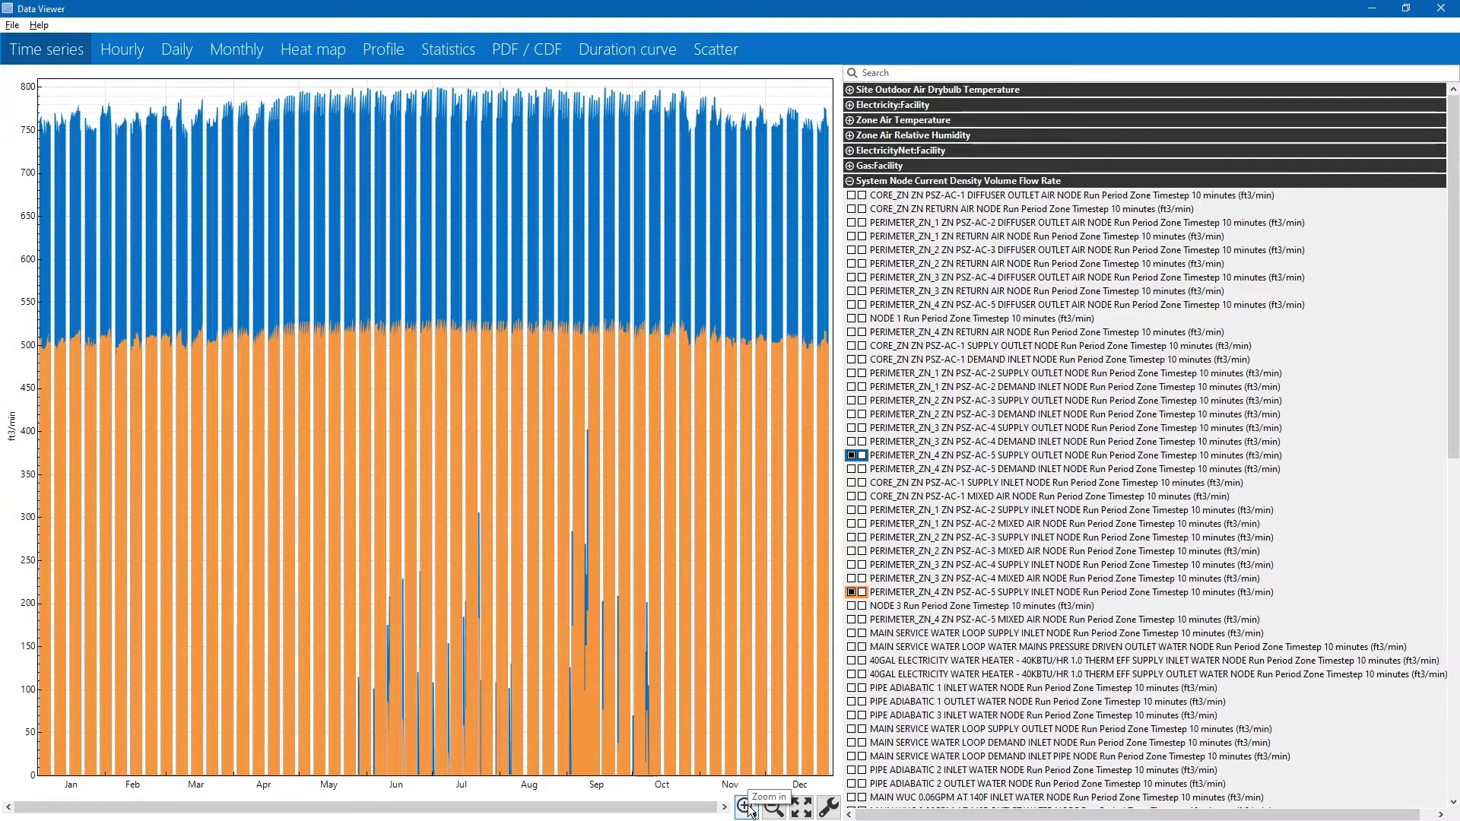
key("alt+Tab")
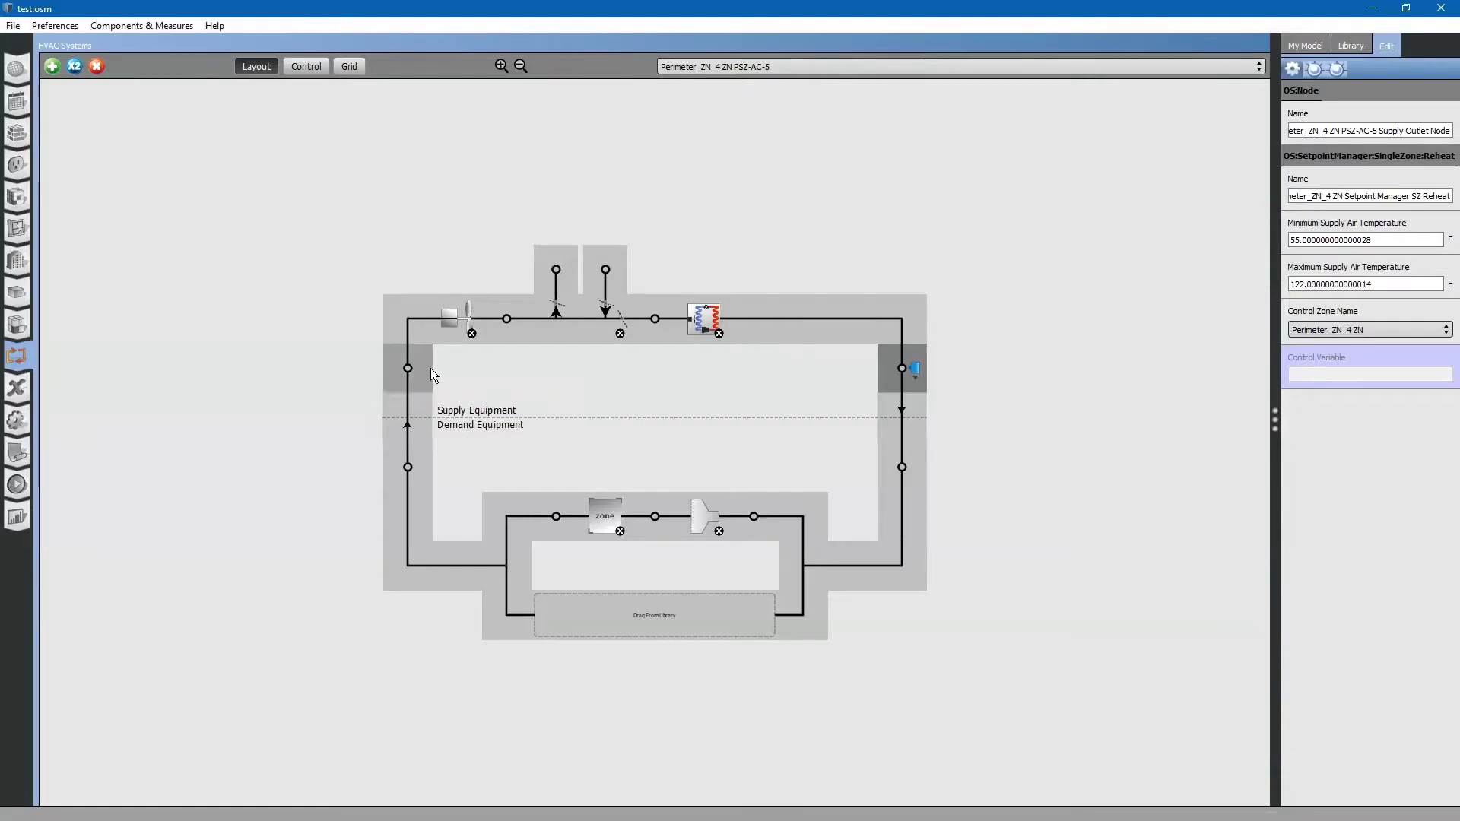
left_click(413, 371)
key("alt+Tab")
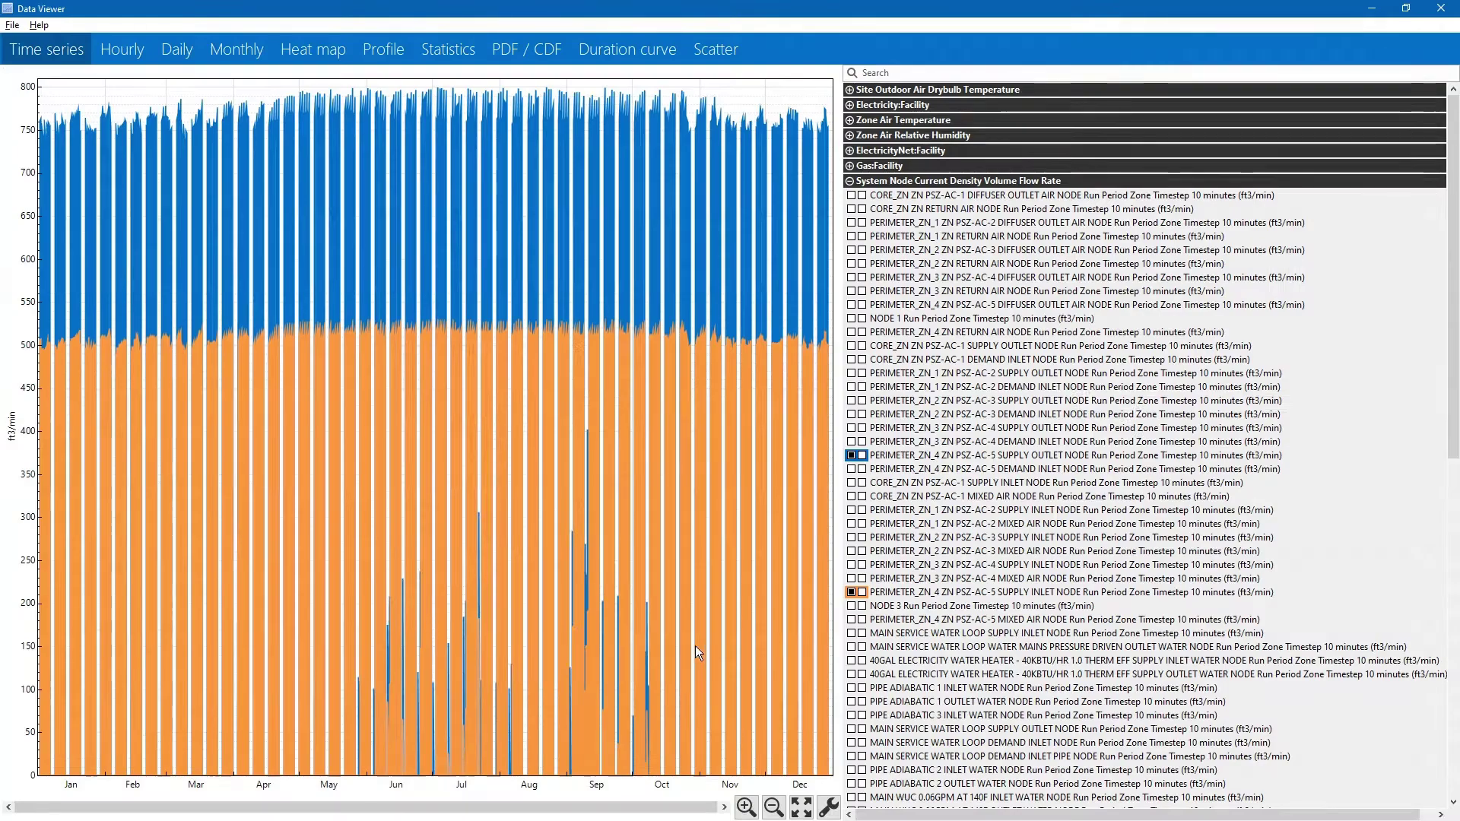
- Zoom the chart in to Jun 30–Jul 04
left_click(747, 808)
left_click(746, 807)
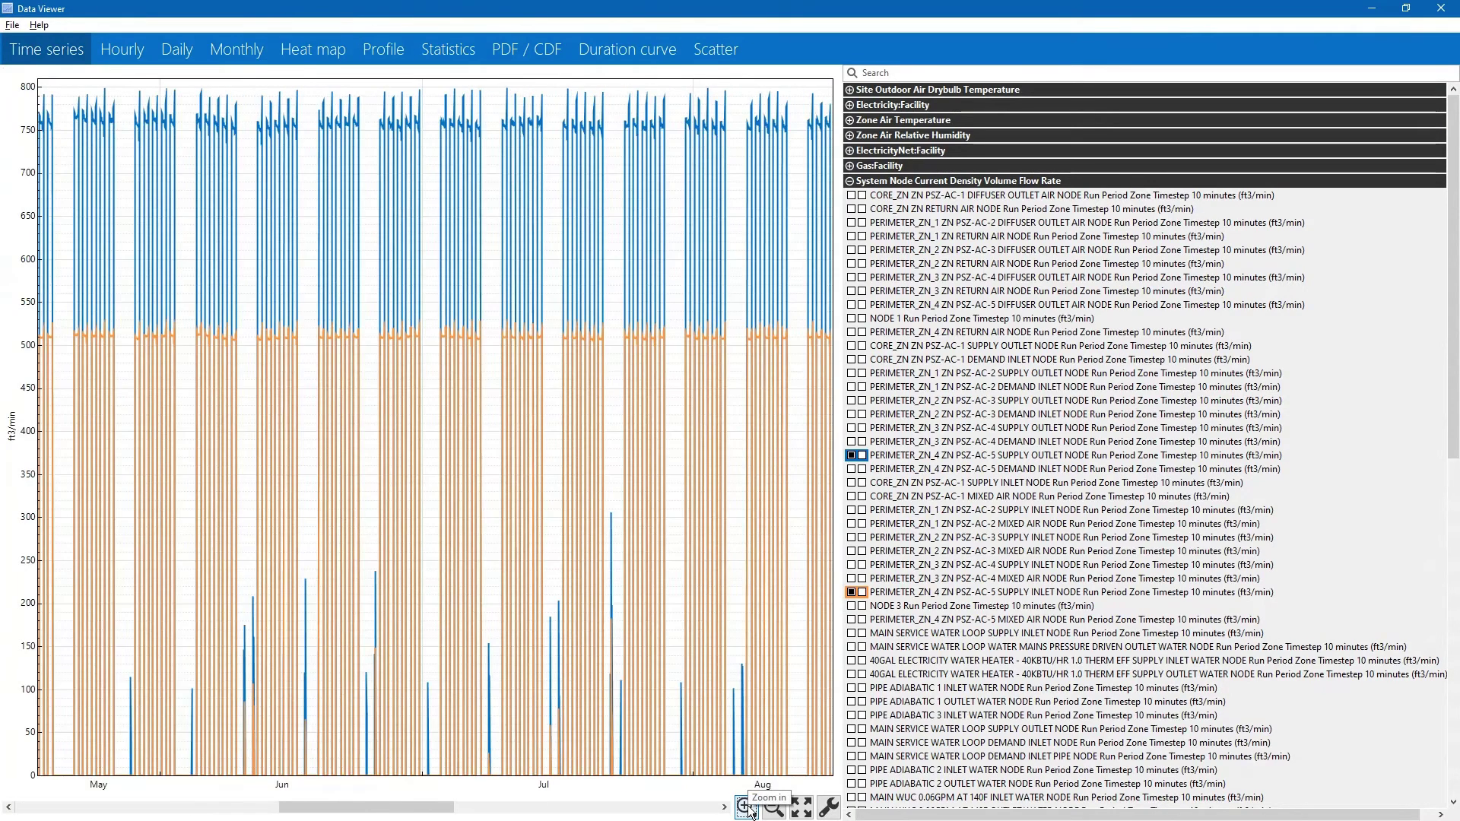
left_click(746, 807)
left_click(747, 807)
left_click(747, 808)
left_click(747, 807)
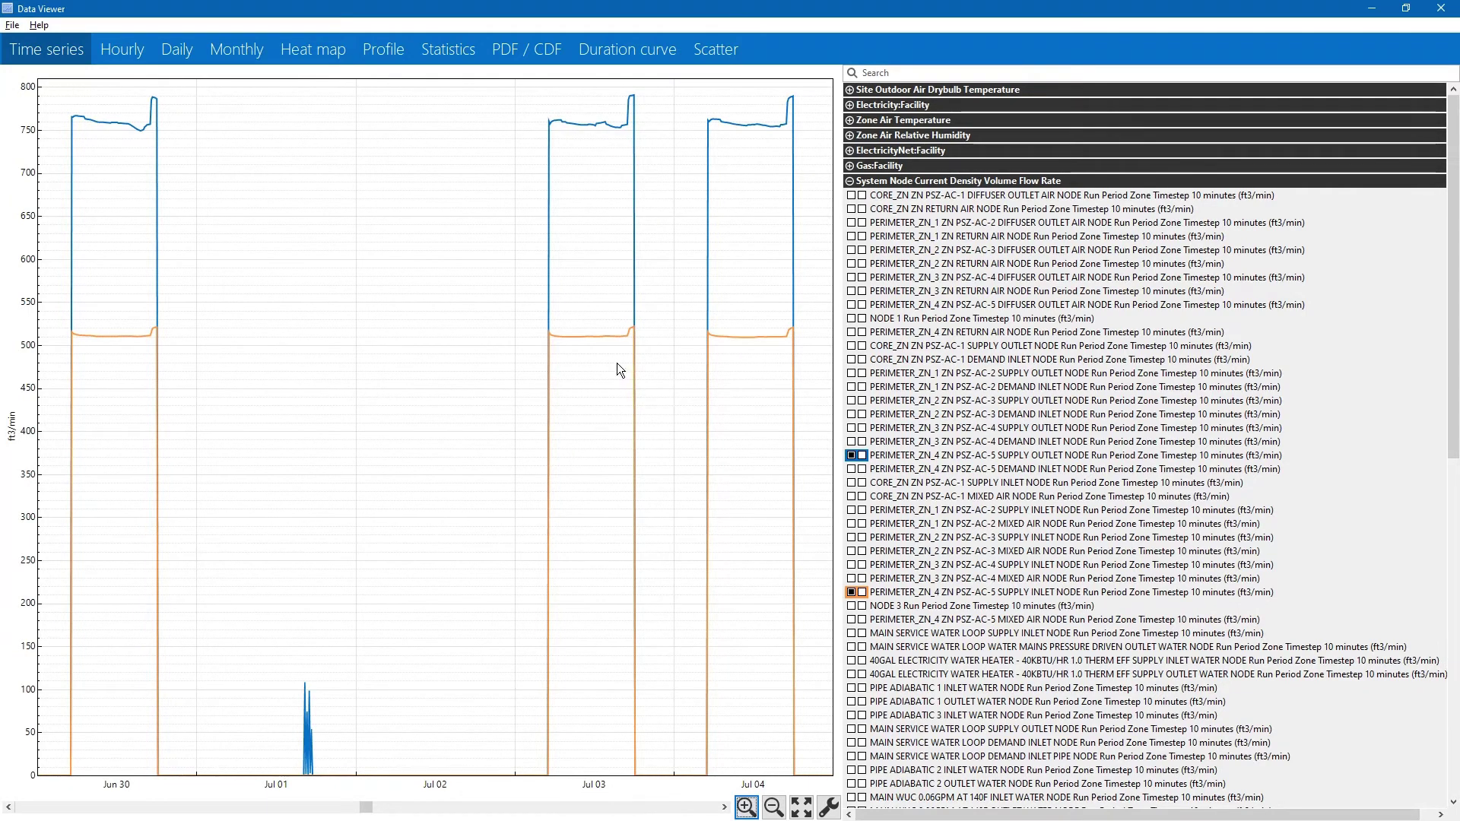
- Switch from DView to the Perimeter_ZN_4 ZN PSZ-AC-5 air loop diagram in OpenStudio
key("alt+Tab")
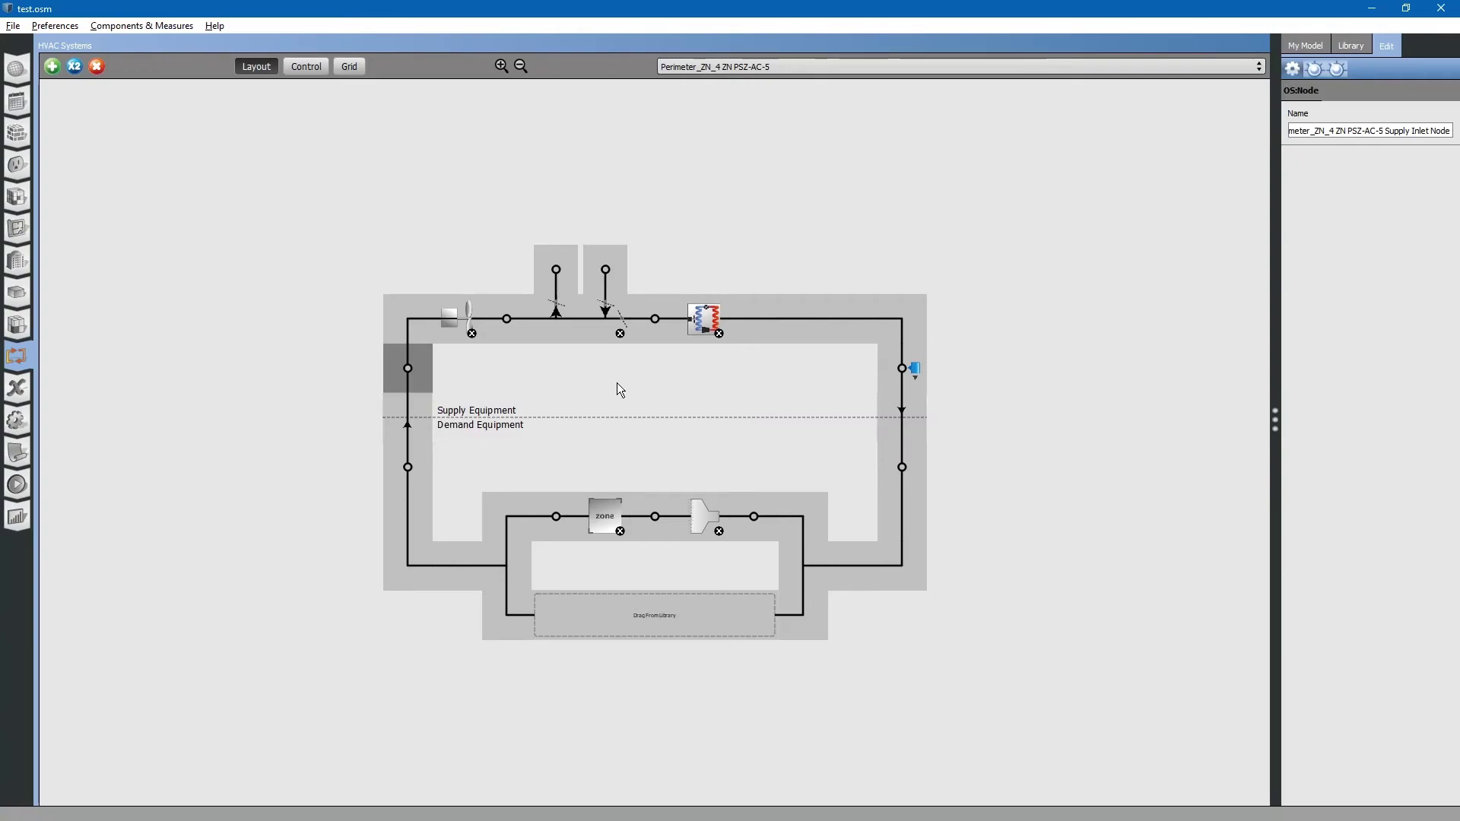
- Inspect the loop's Node 3, relief, outdoor and mixed air nodes, then return to DView
key("alt+Tab")
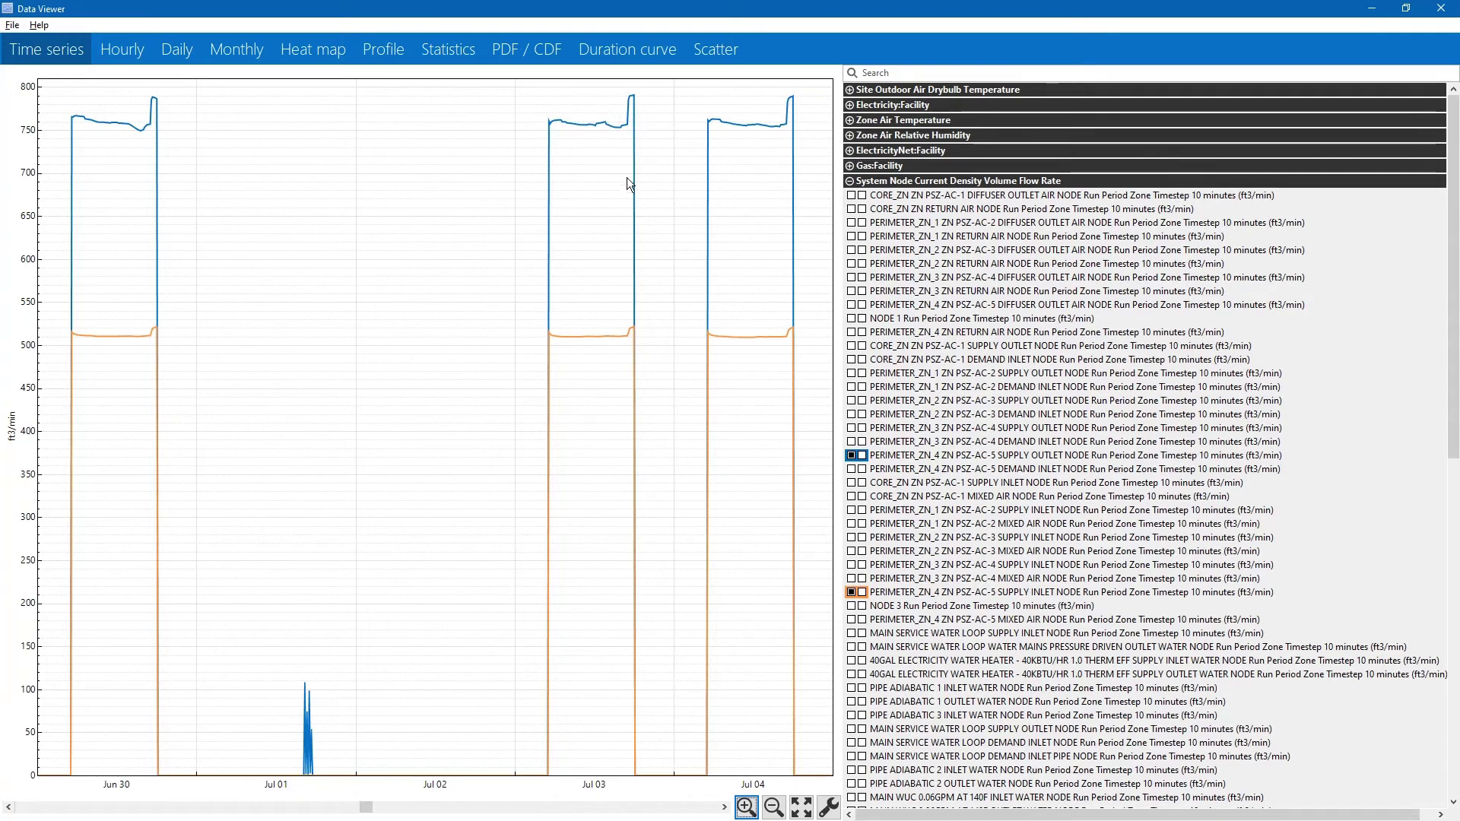
key("alt+Tab")
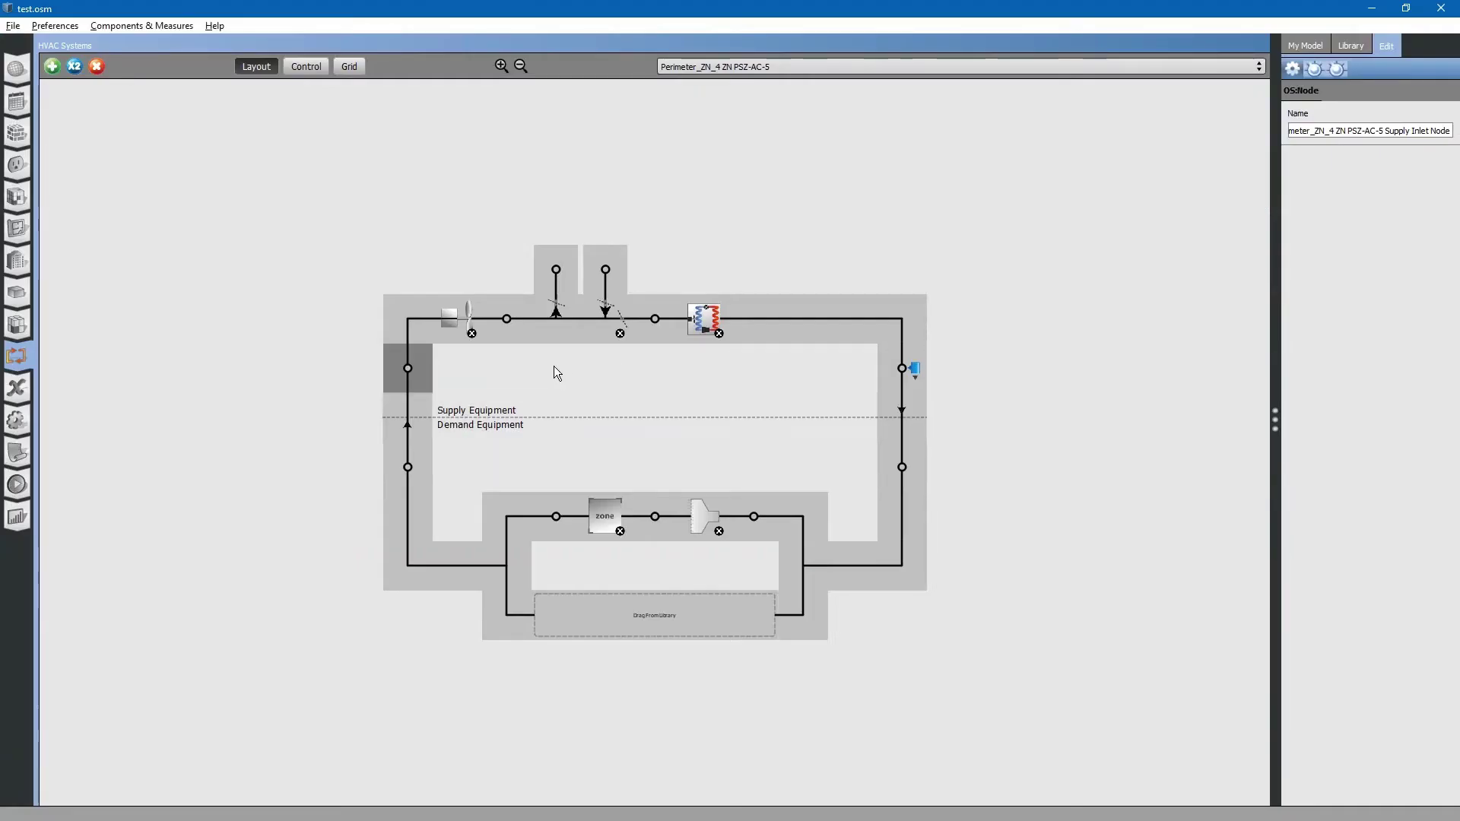
left_click(506, 319)
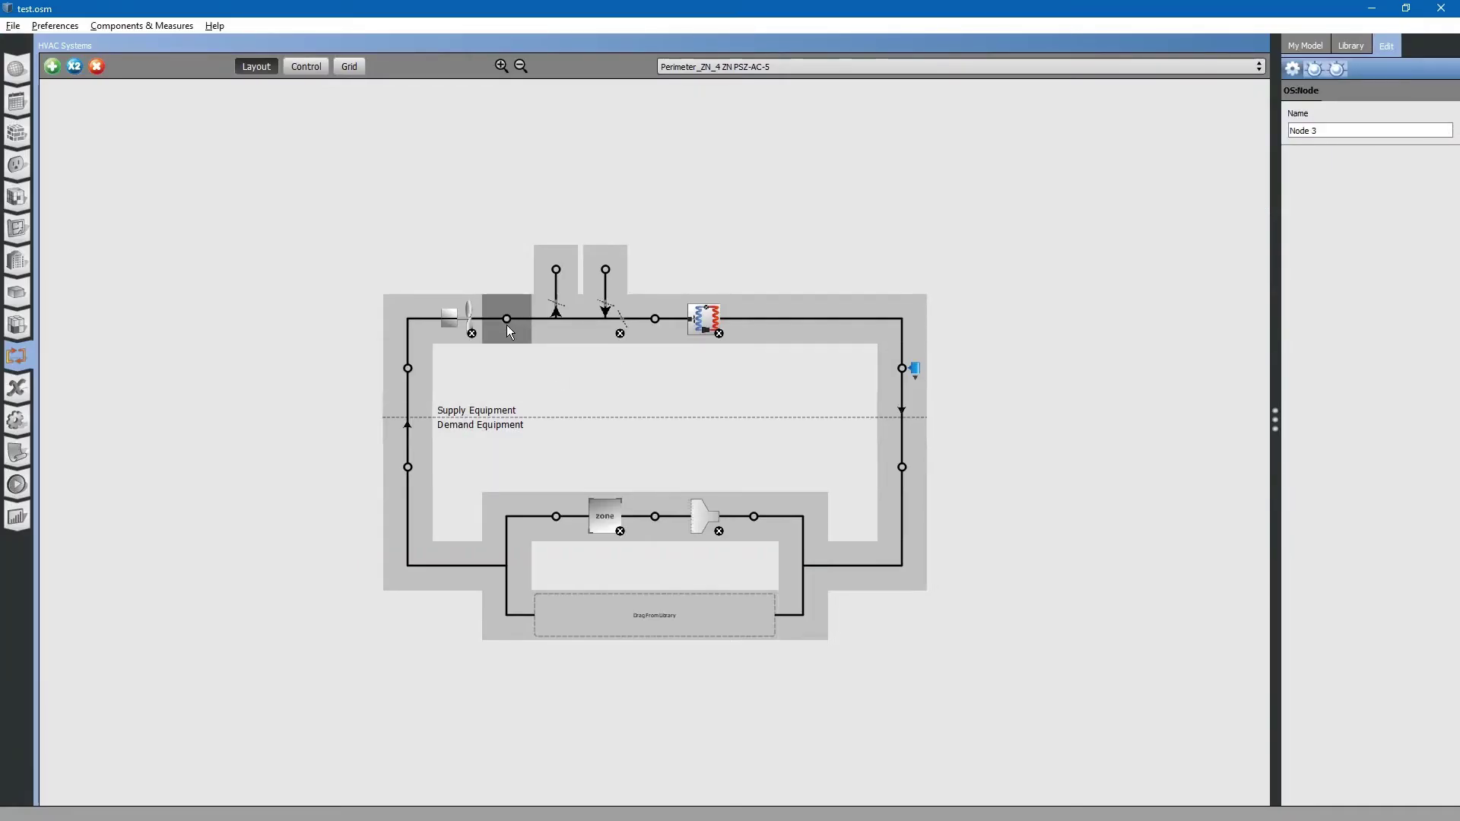
left_click(557, 269)
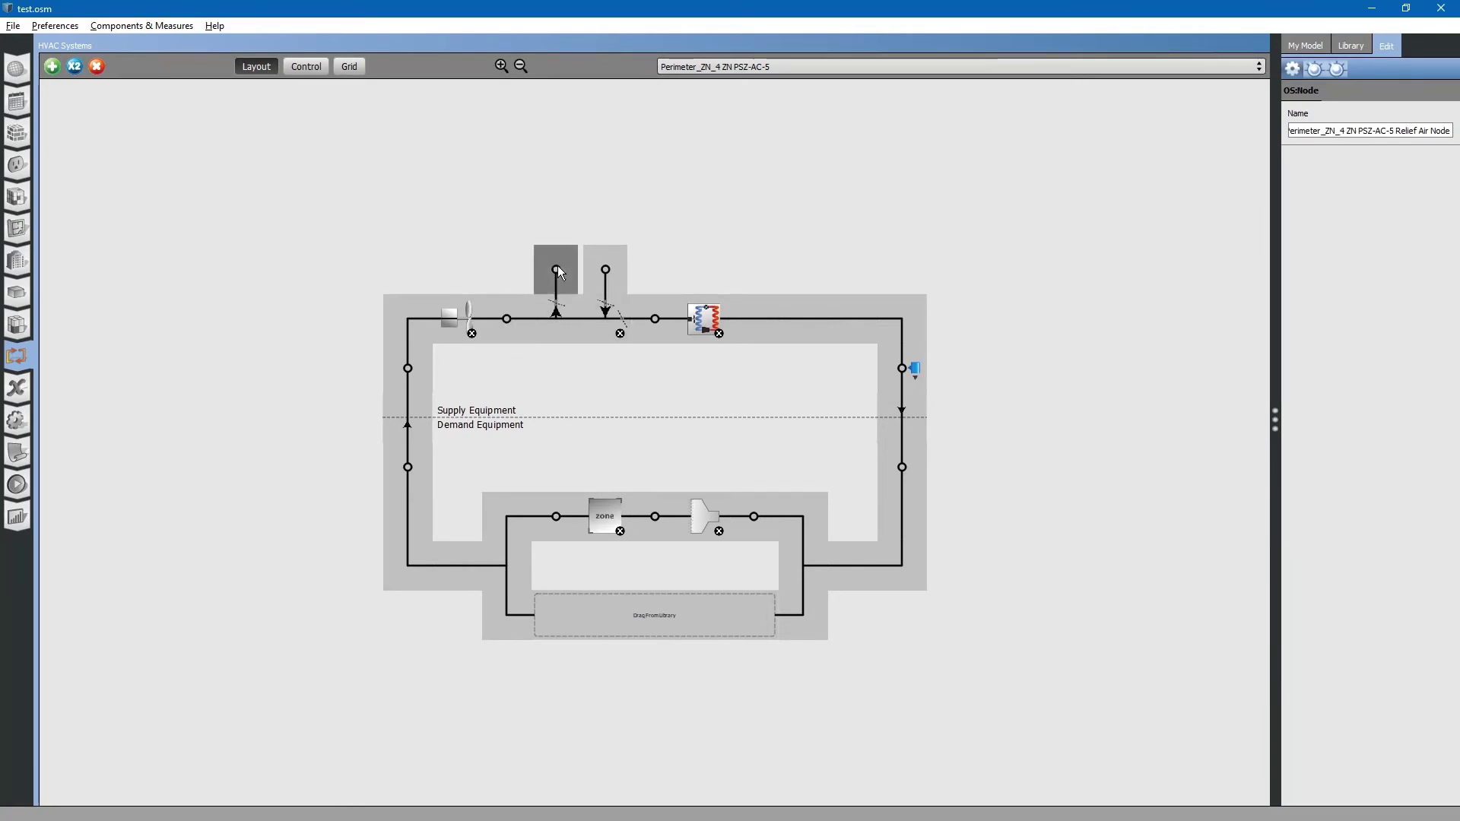
left_click(605, 265)
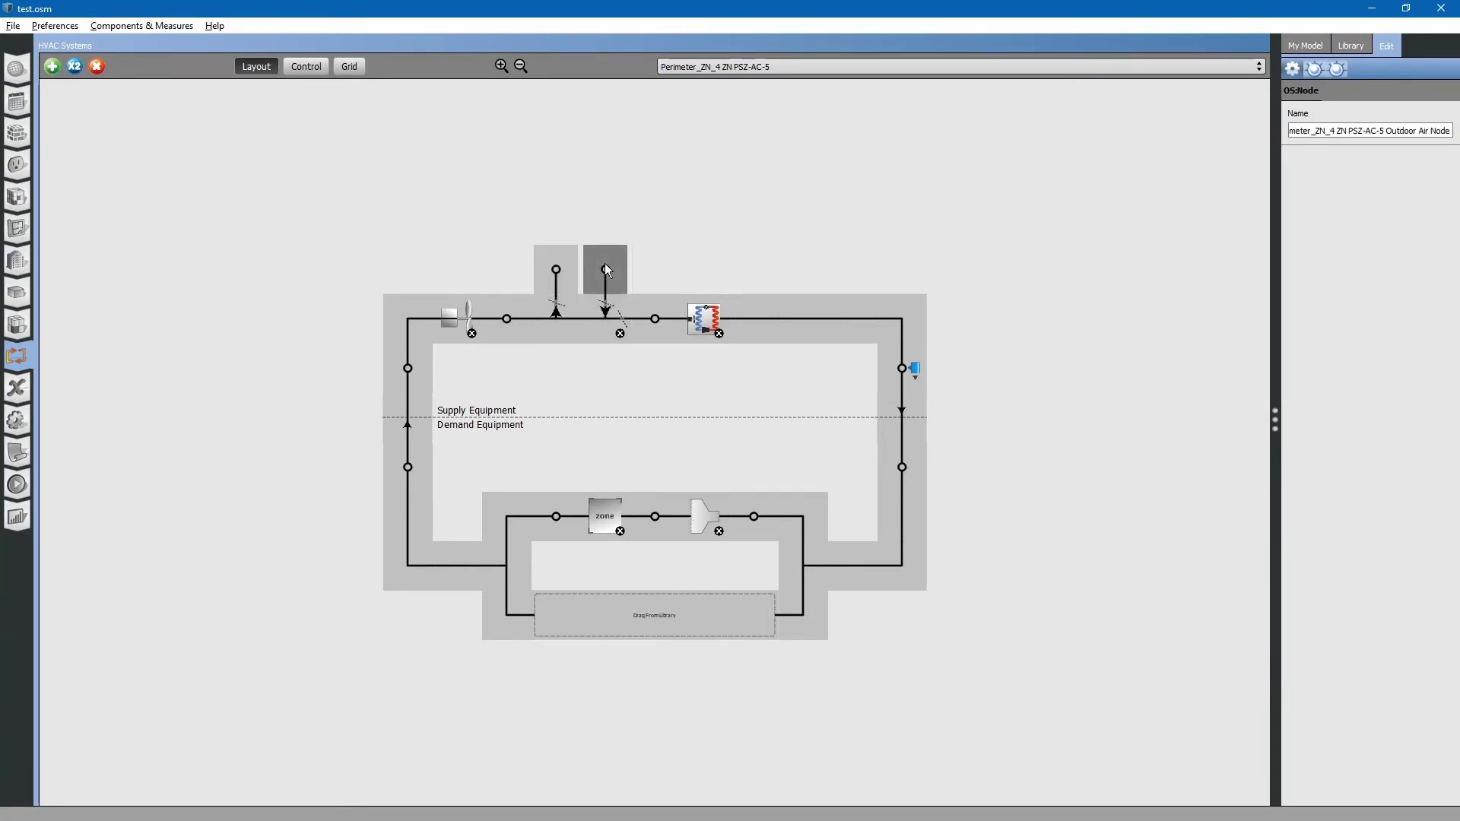
left_click(561, 274)
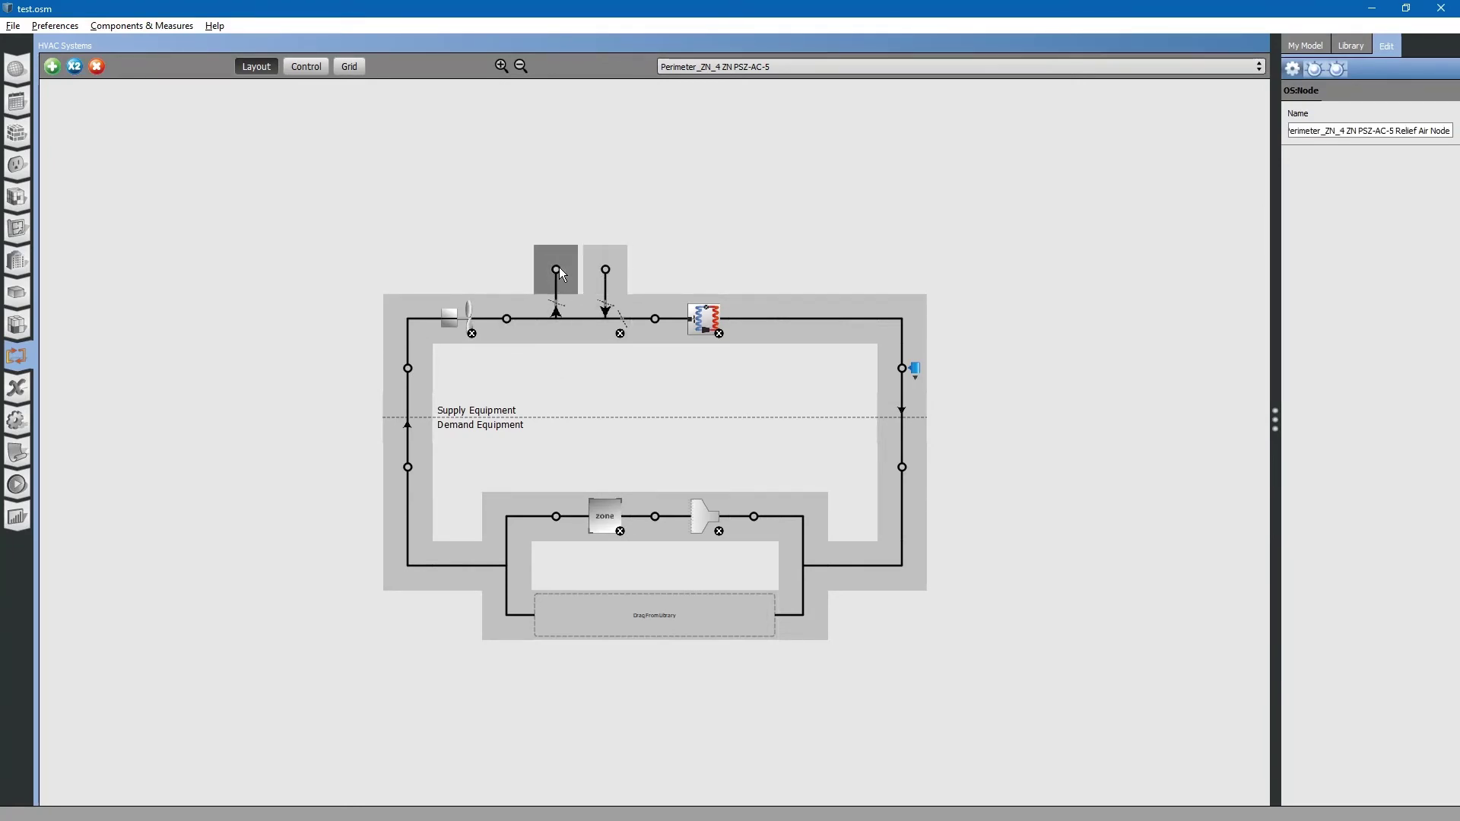
left_click(609, 268)
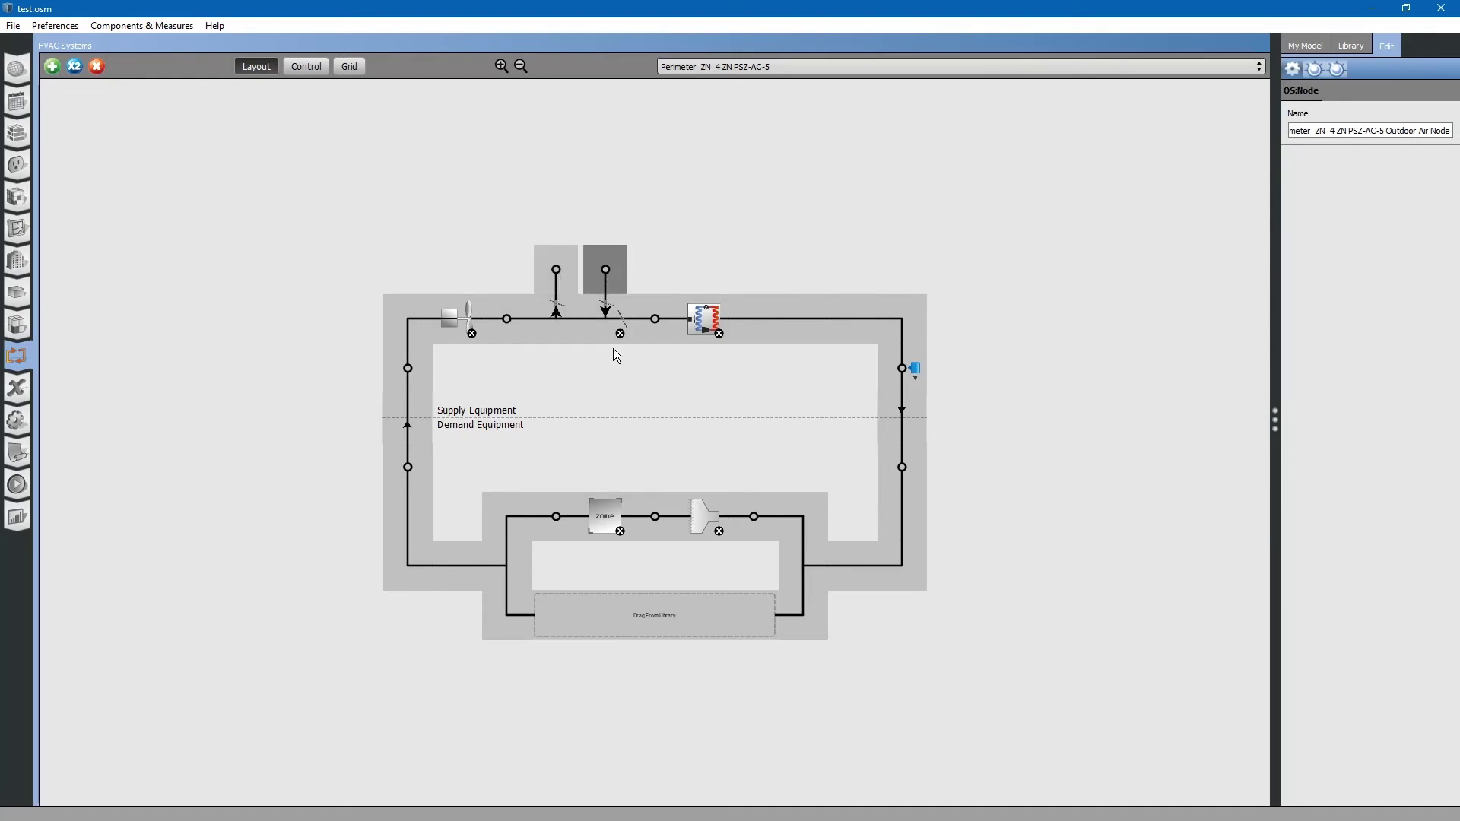
left_click(513, 318)
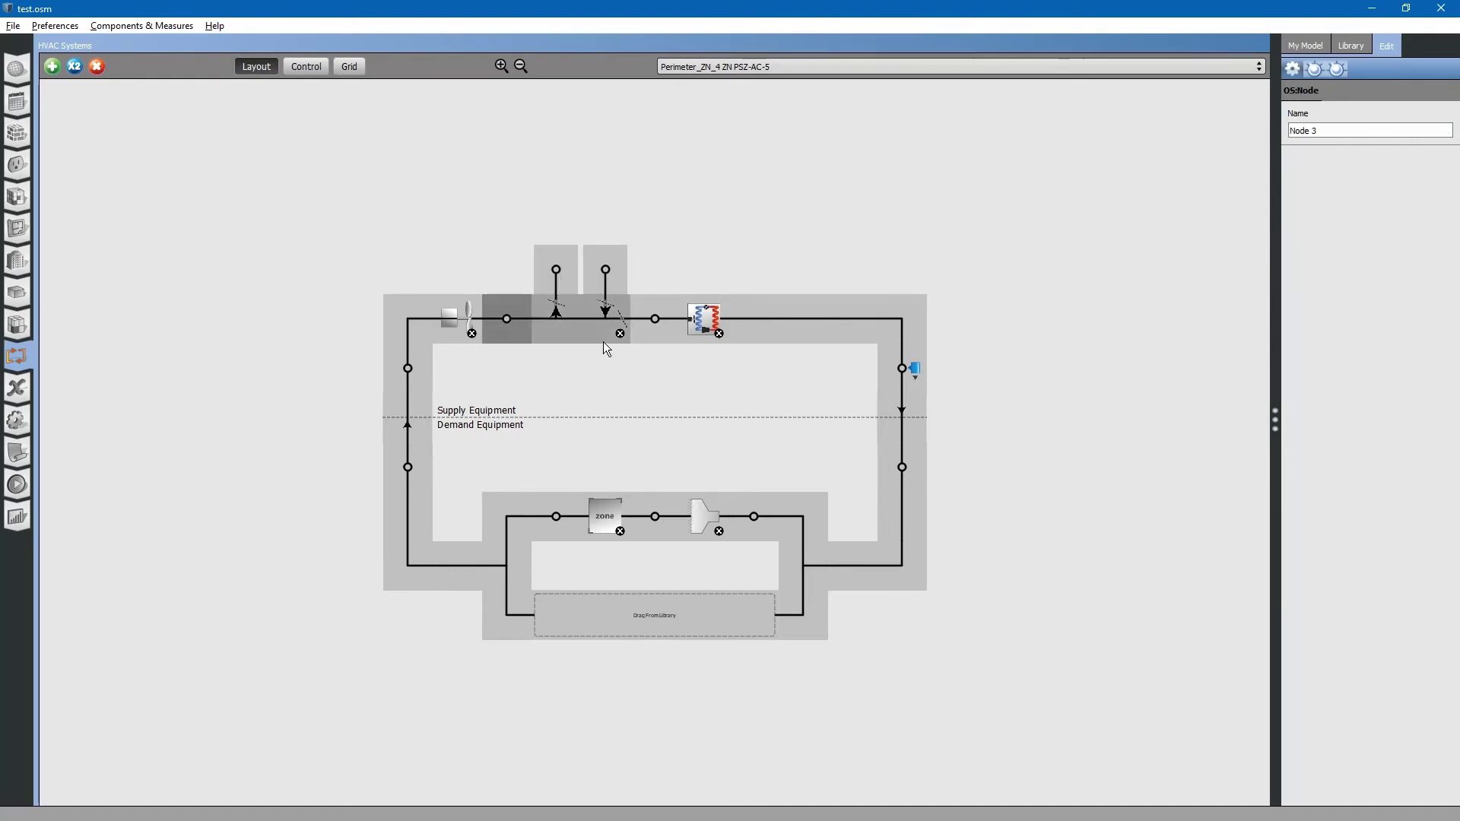
left_click(641, 326)
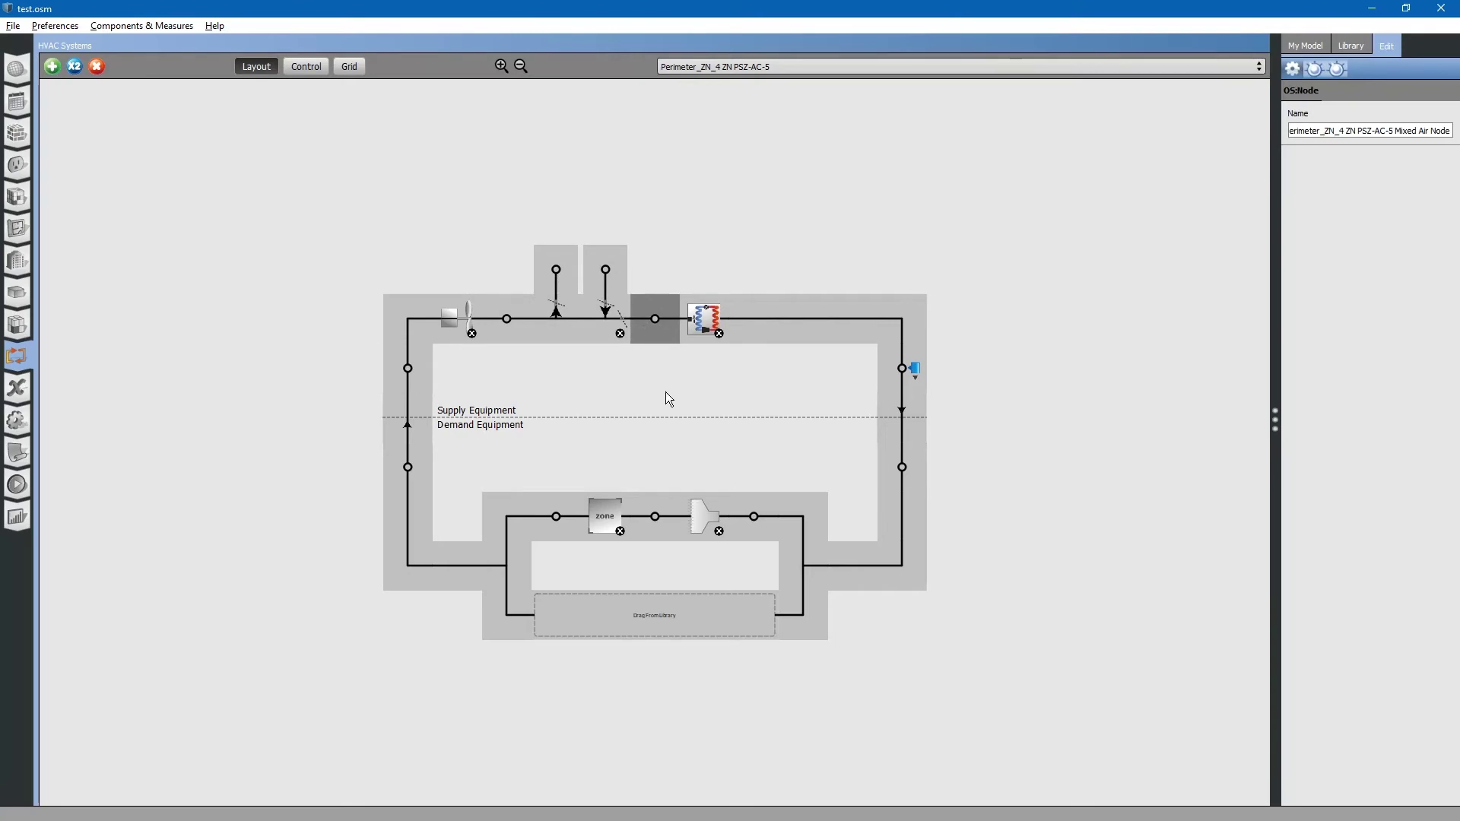
key("alt+Tab")
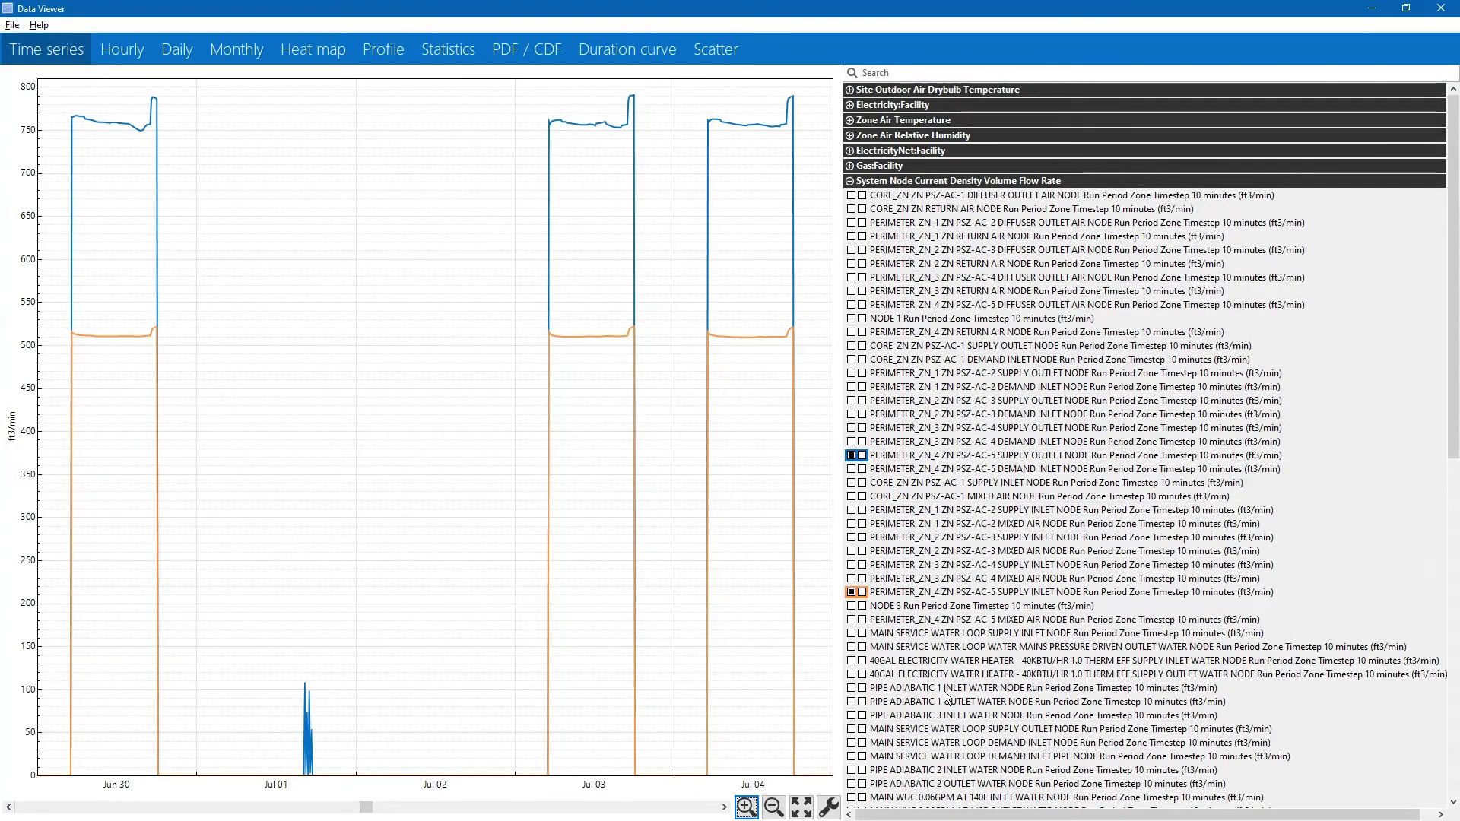
- Add the zone 4 outdoor air node flow, about 260–270 ft3/min, to the chart
scroll(950, 695, "down", 5)
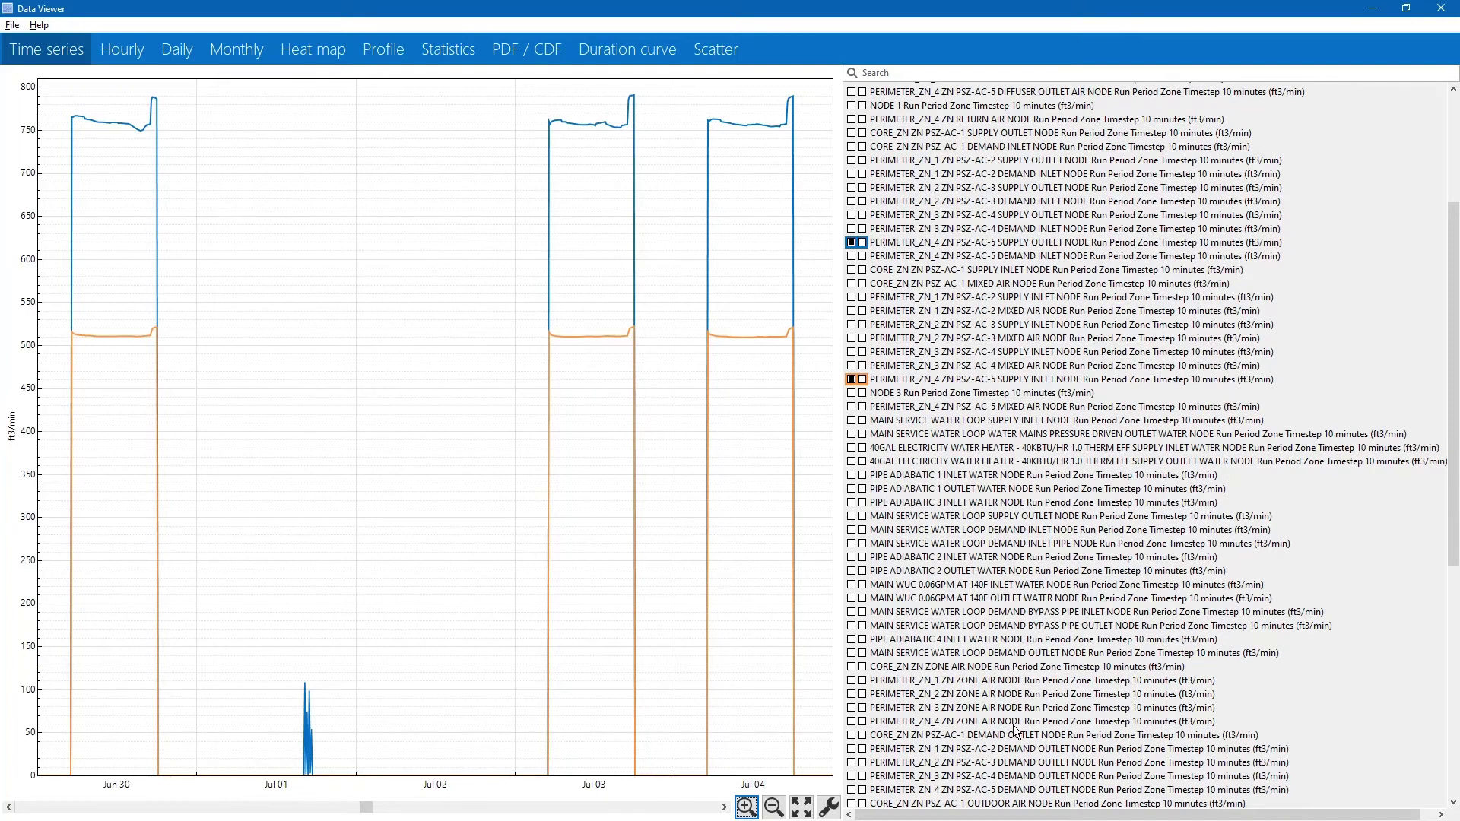
scroll(1017, 738, "down", 3)
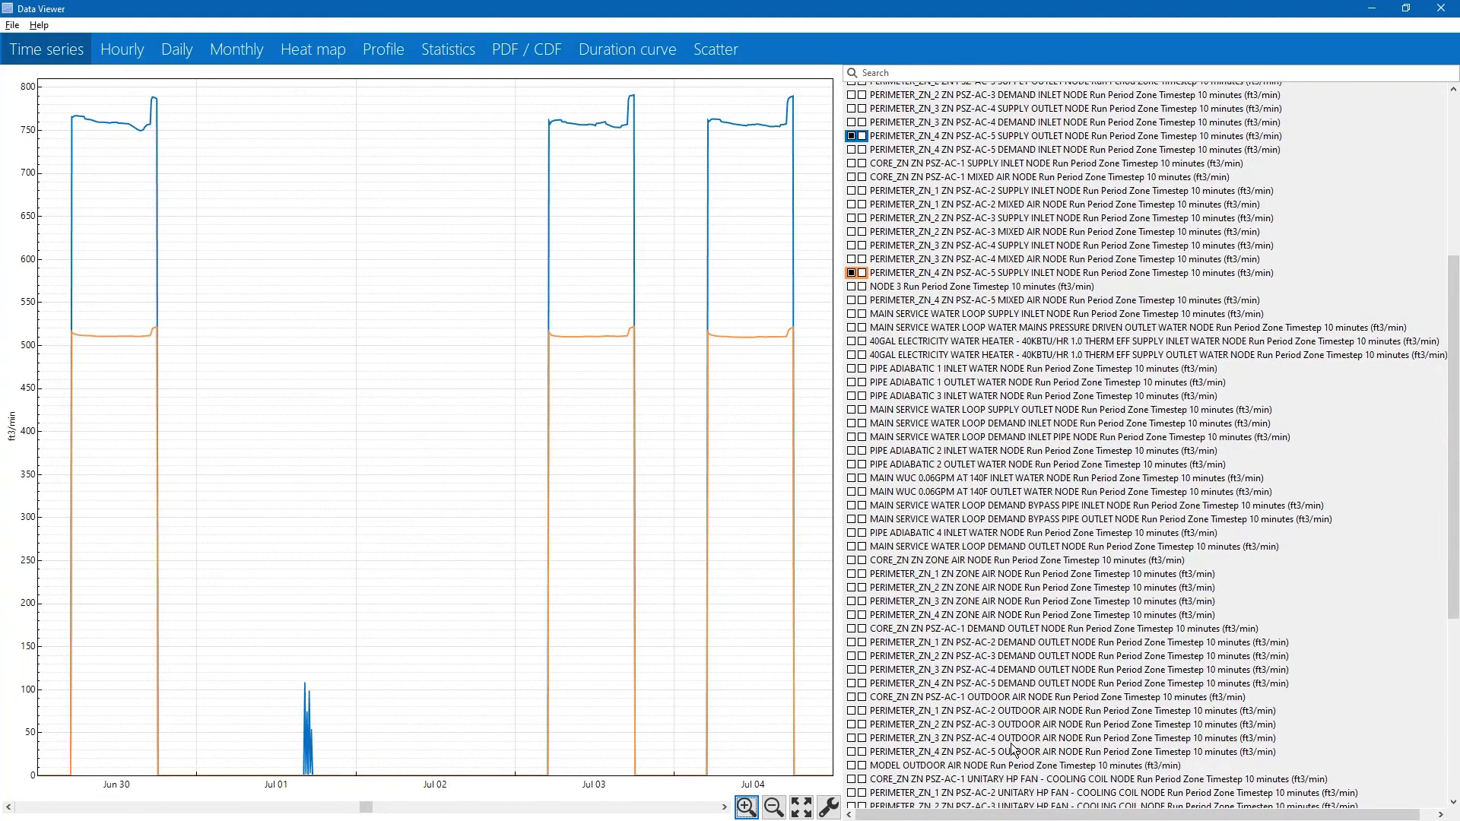
left_click(852, 752)
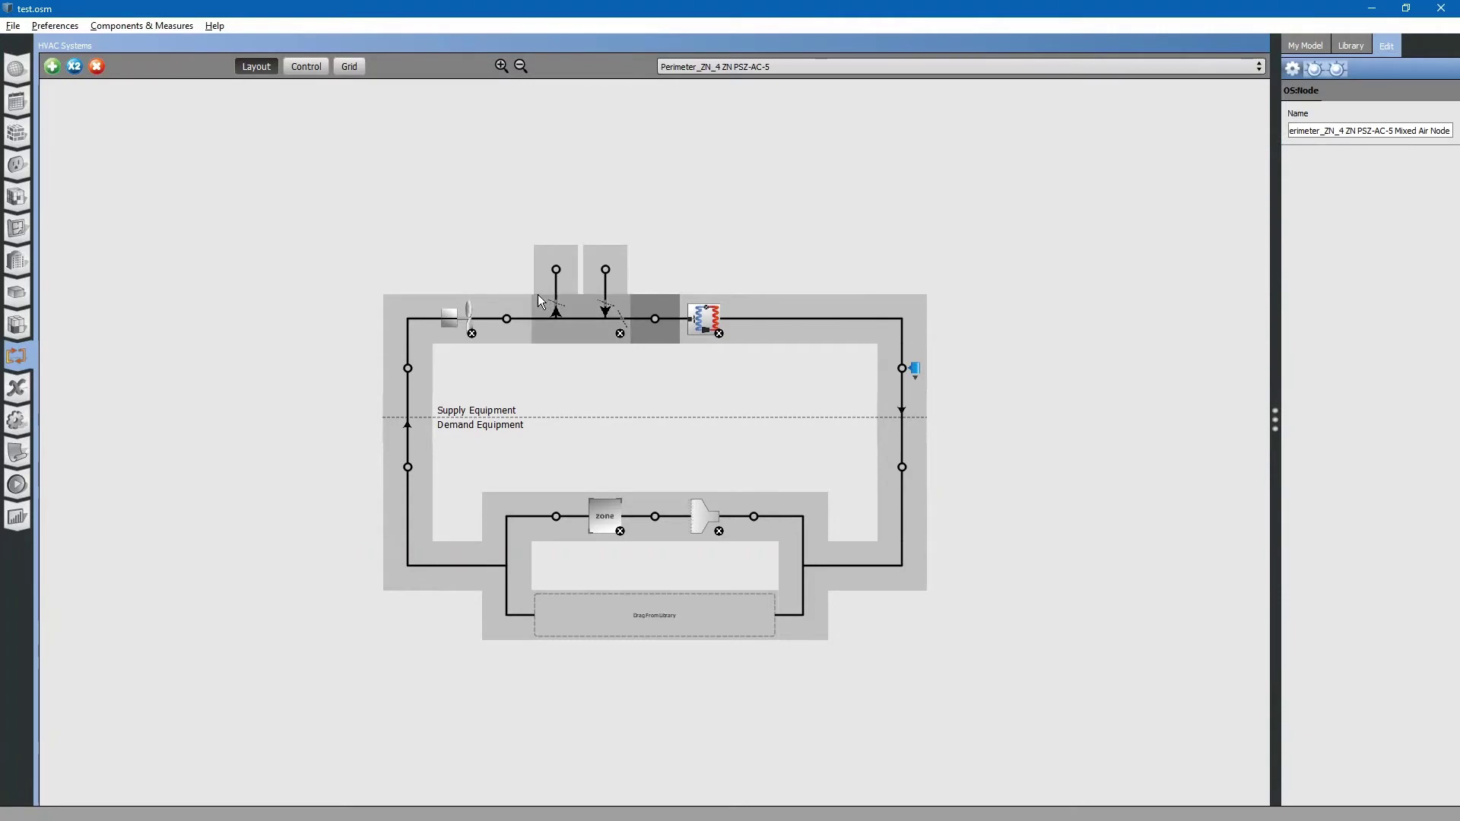
left_click(609, 317)
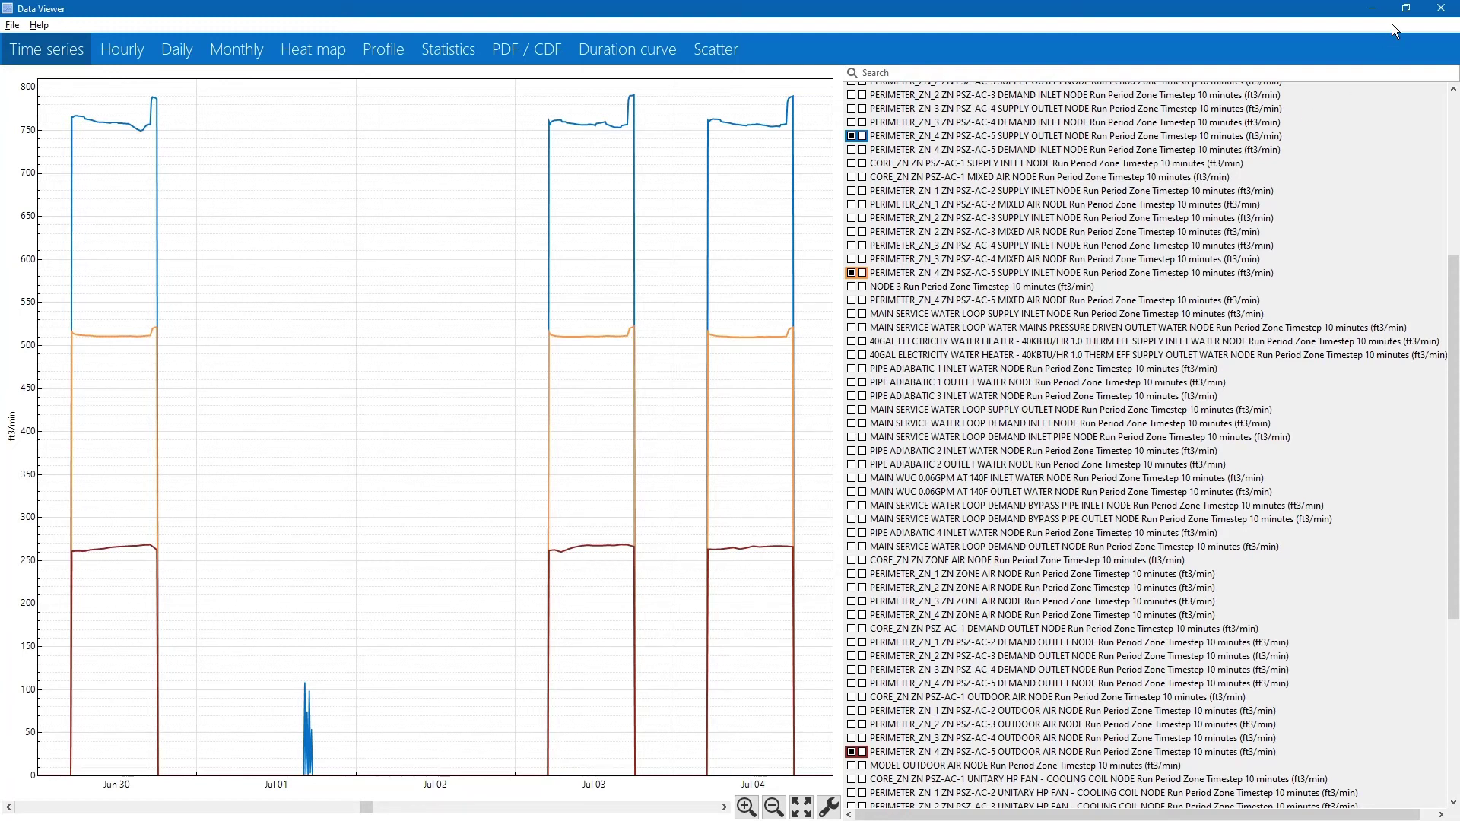
- Close DView and show Perimeter_ZN_4's Zone Exhaust Fan: Always On, 250 cfm maximum flow
left_click(1450, 11)
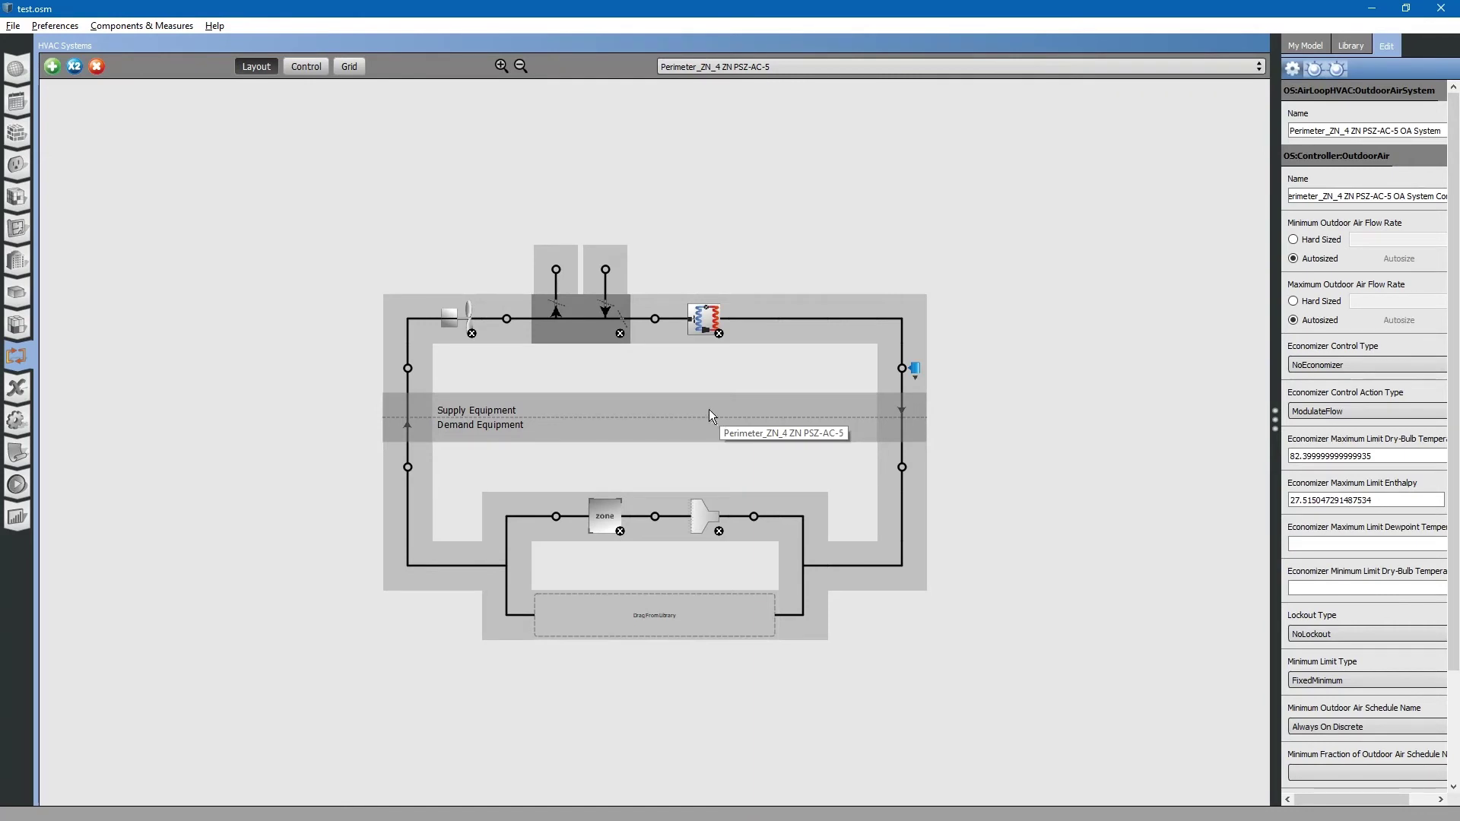
left_click(17, 326)
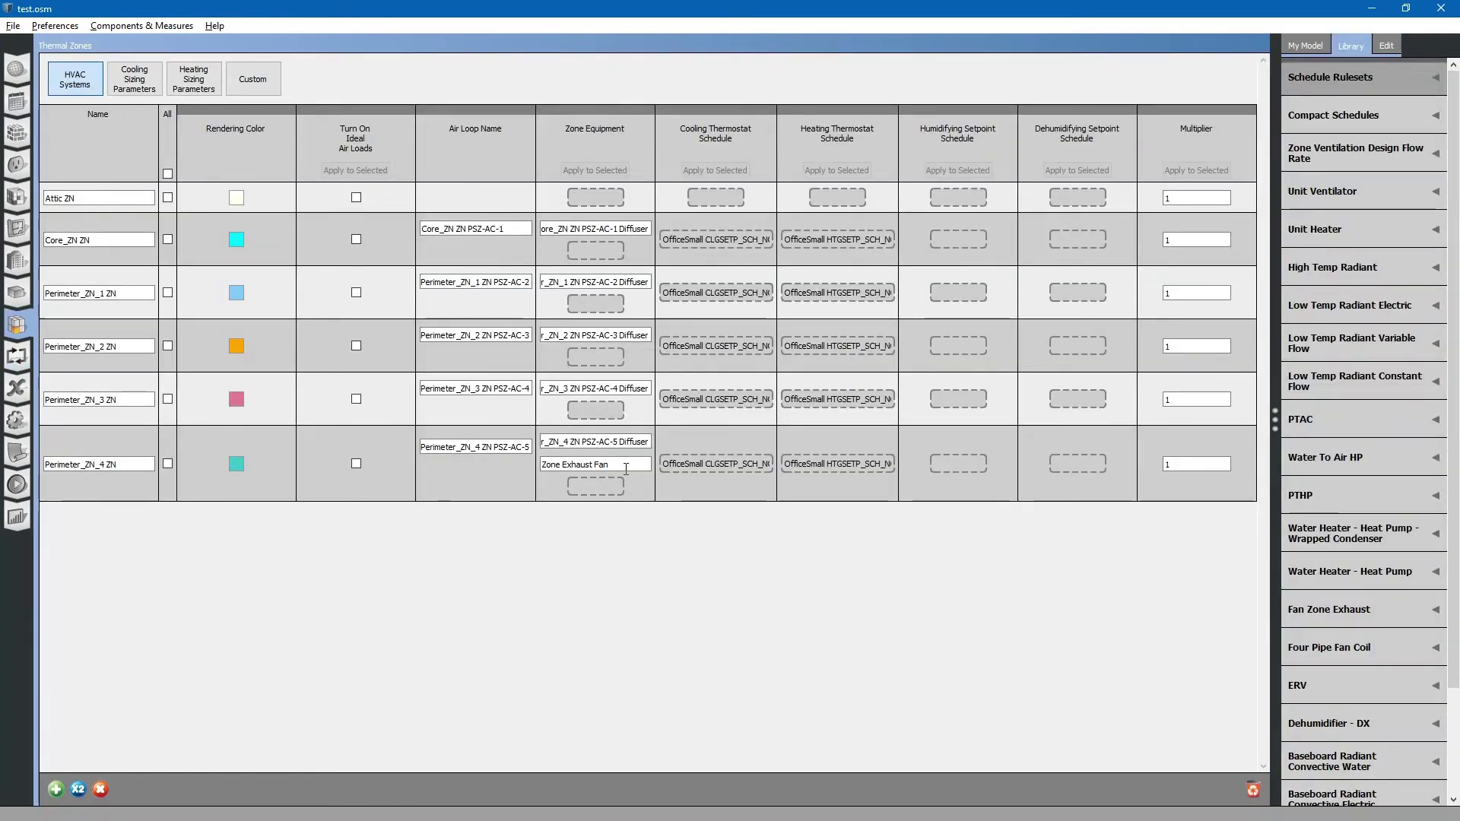
left_click(596, 464)
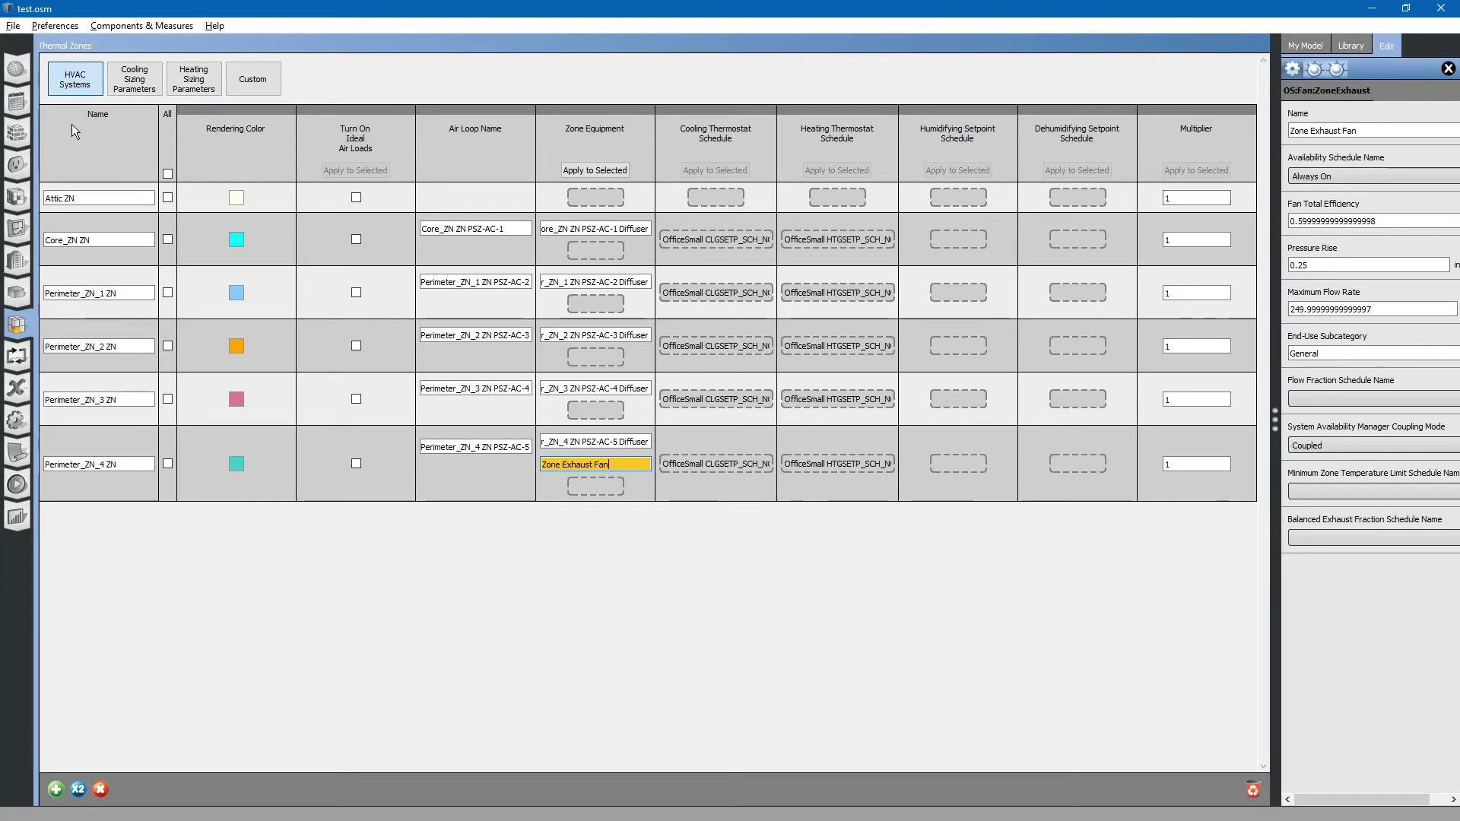
- Create a new schedule of the OnOff type in the Schedules editor
left_click(17, 103)
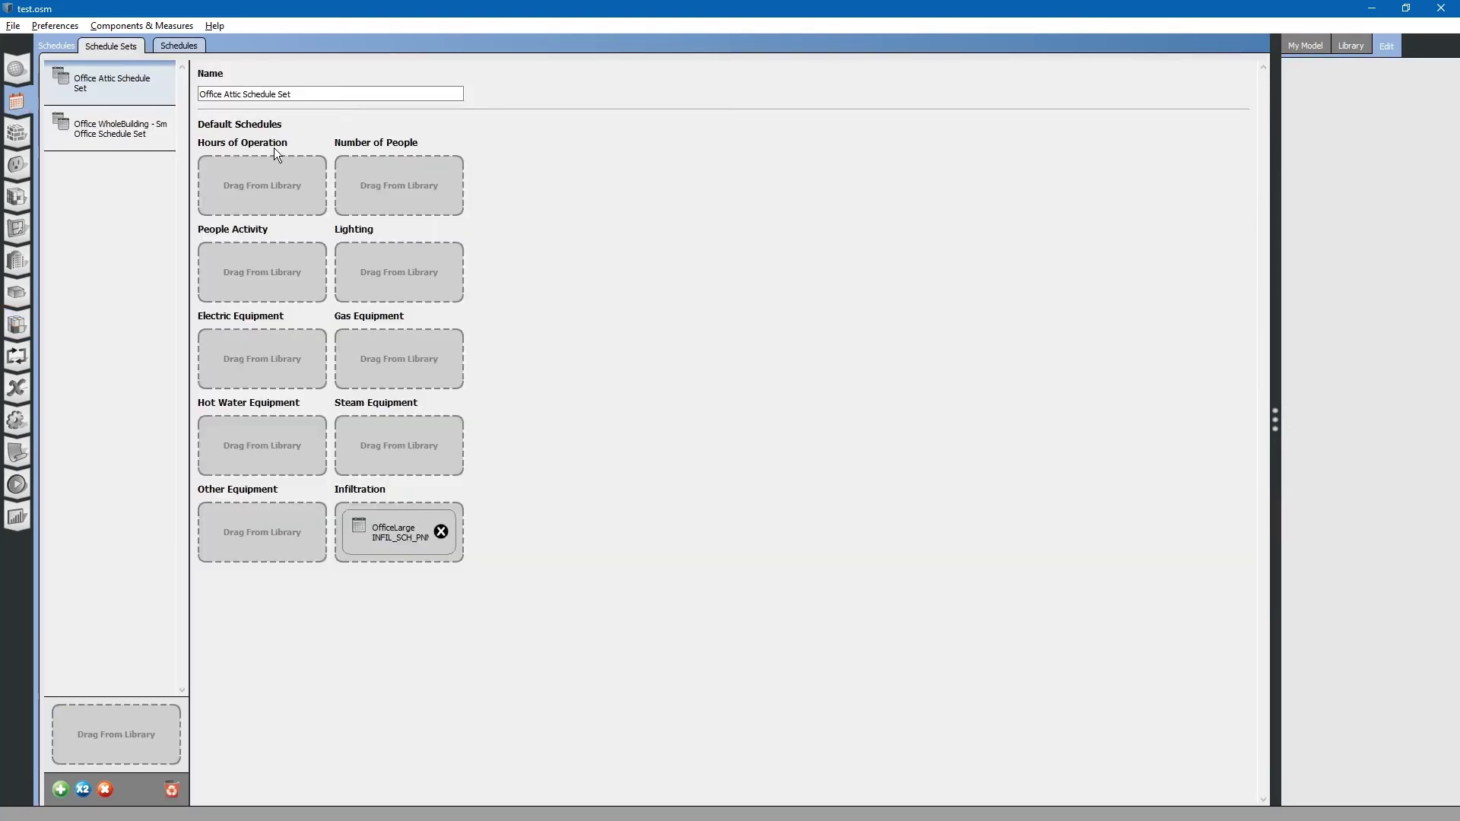
left_click(176, 45)
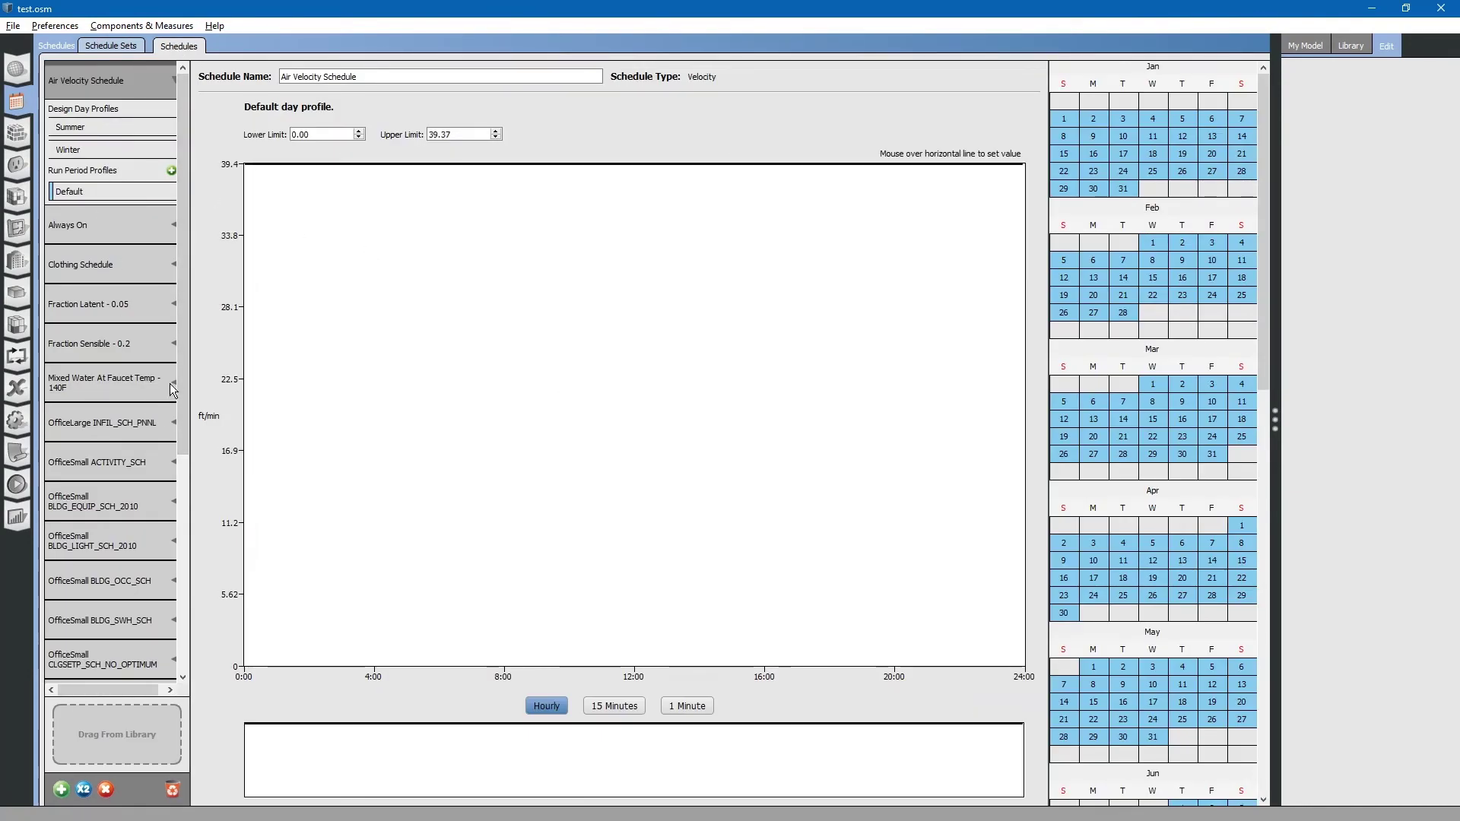
left_click_drag(178, 363, 228, 168)
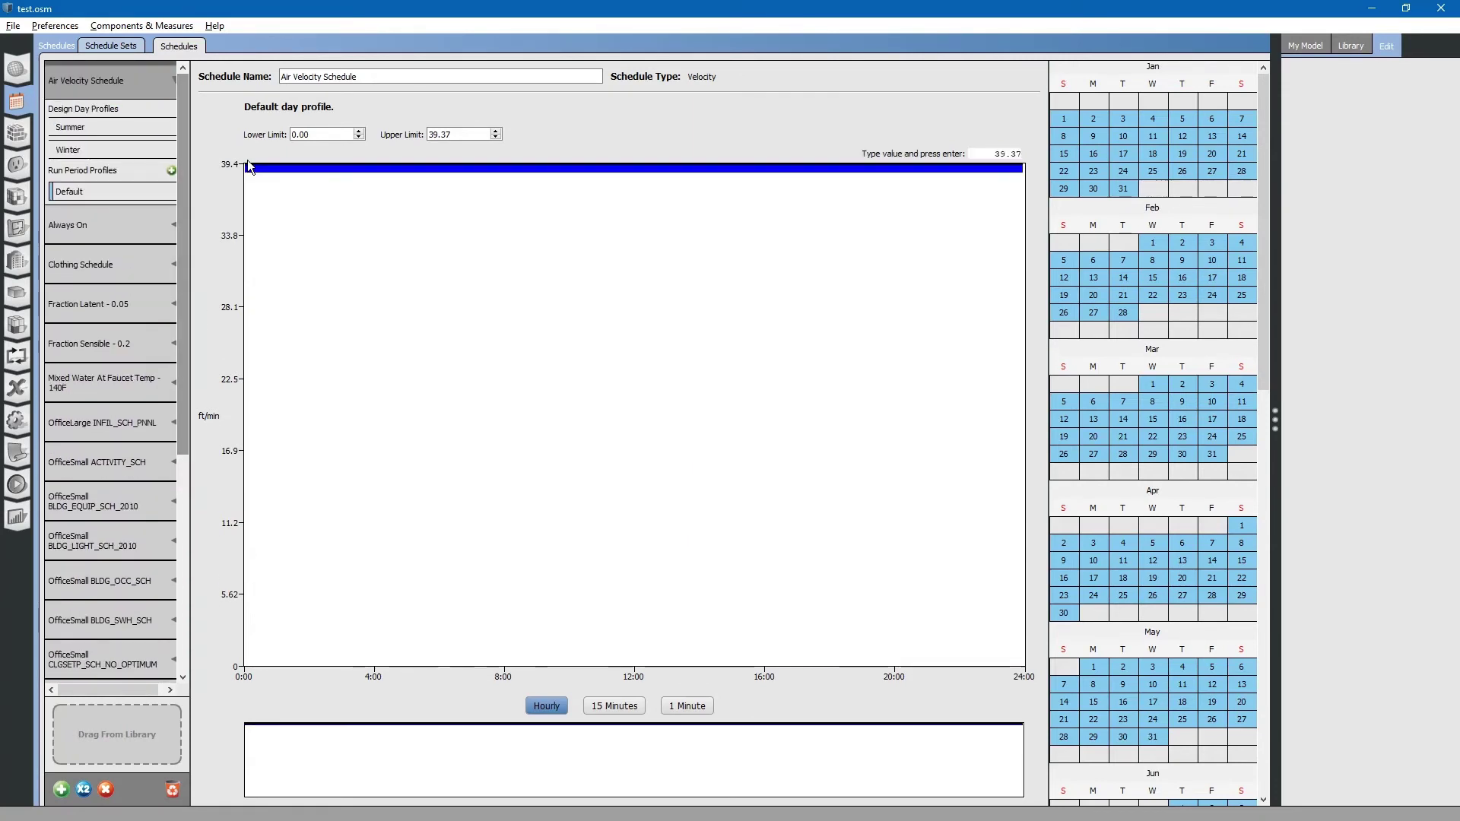
left_click(60, 789)
left_click(553, 307)
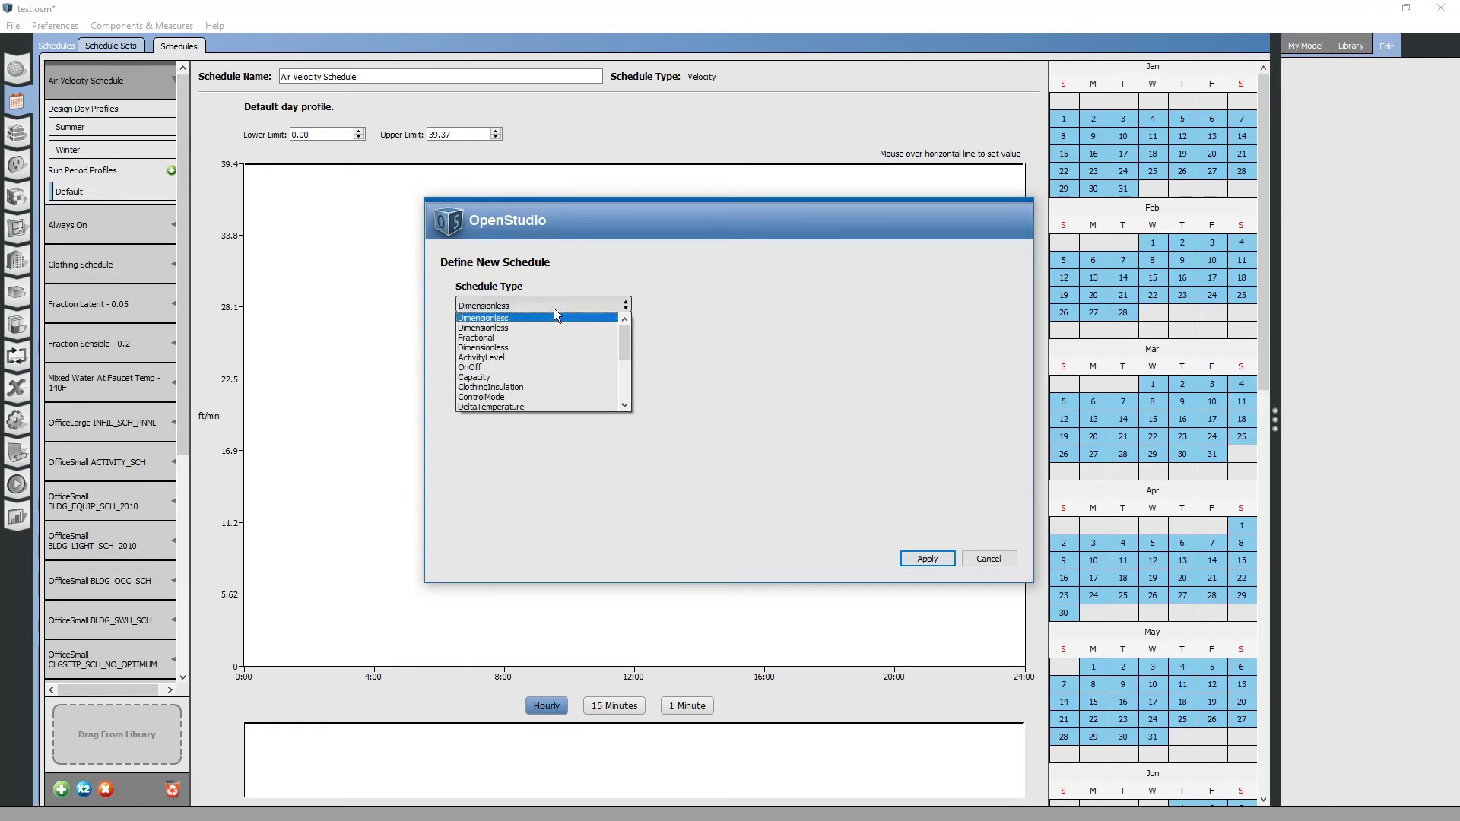
left_click(521, 367)
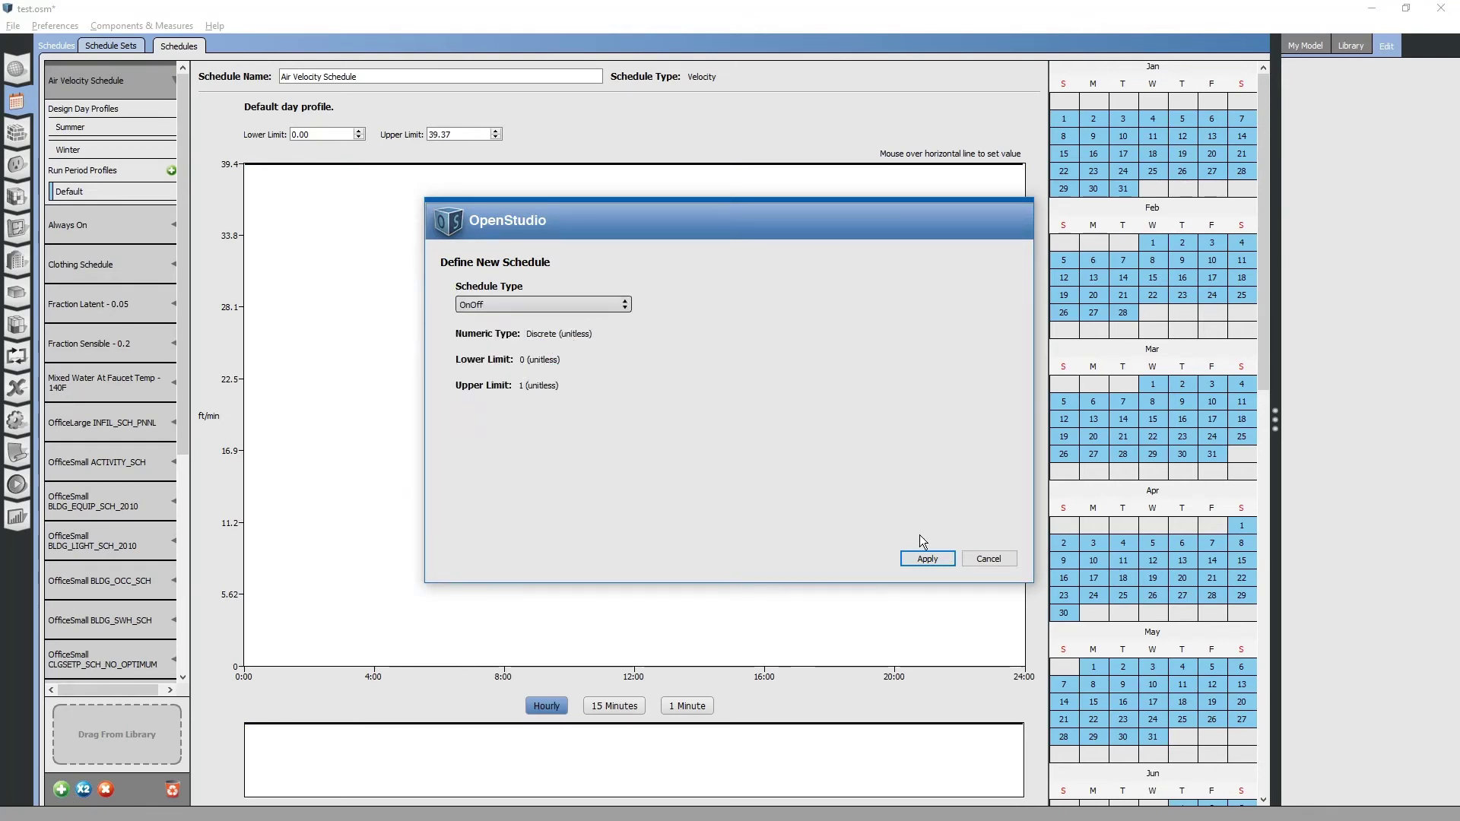
left_click(925, 558)
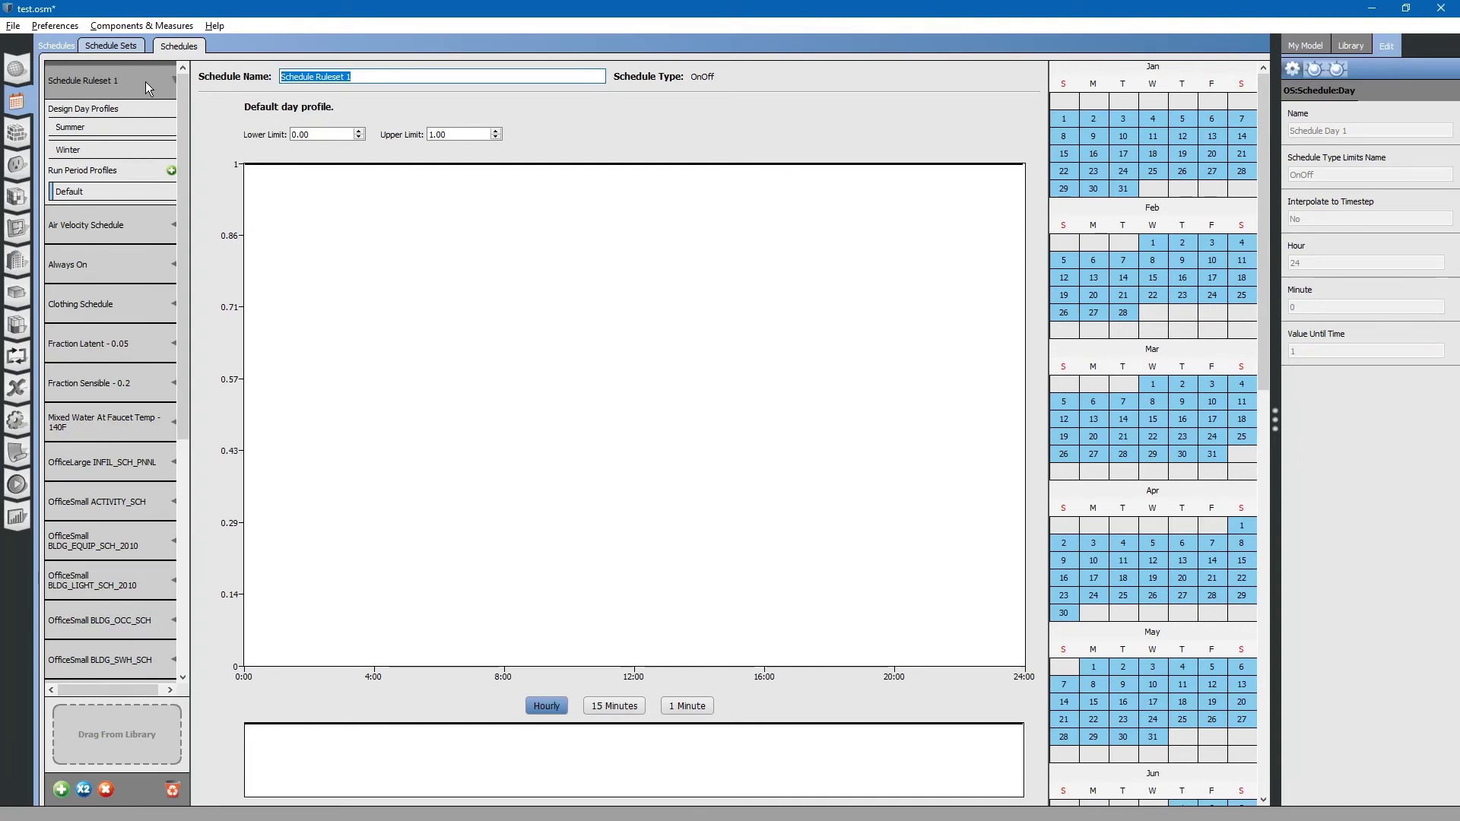
- Rename it EF Schedule and set its value to 0 from 12:00 to 24:00
key("BackSpace")
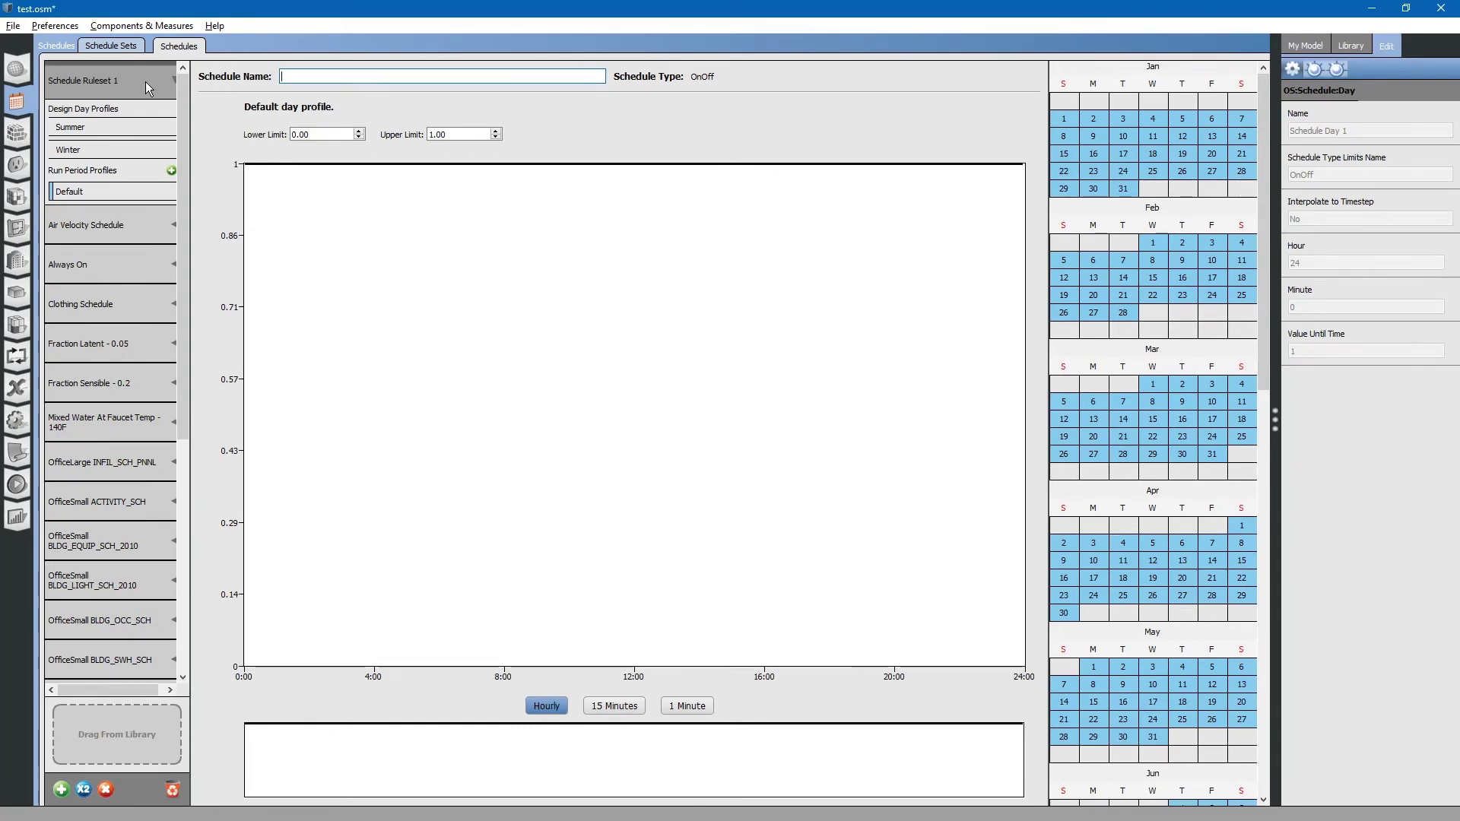
type("EF Schedule")
key("Return")
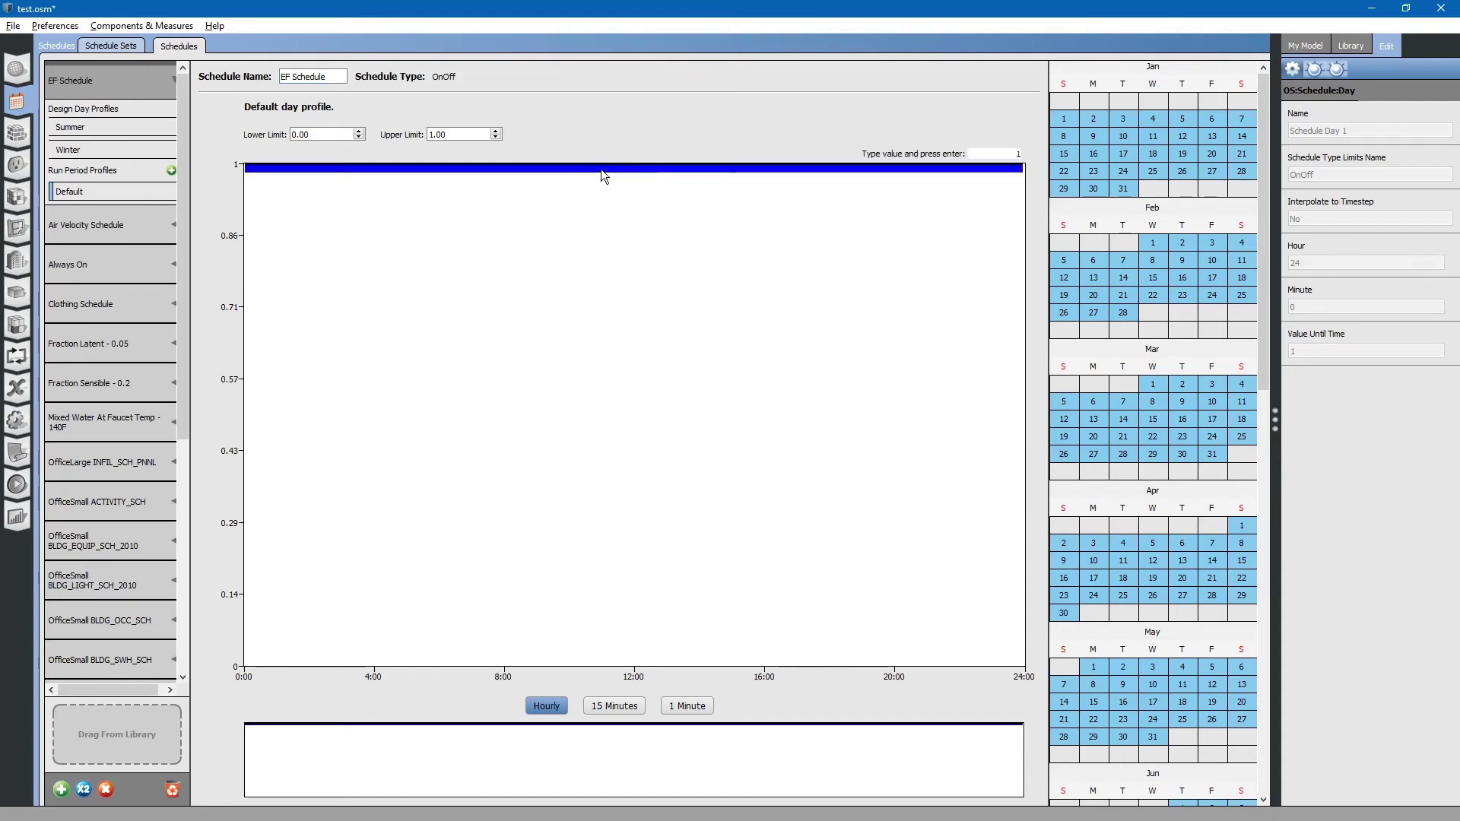
double_click(639, 165)
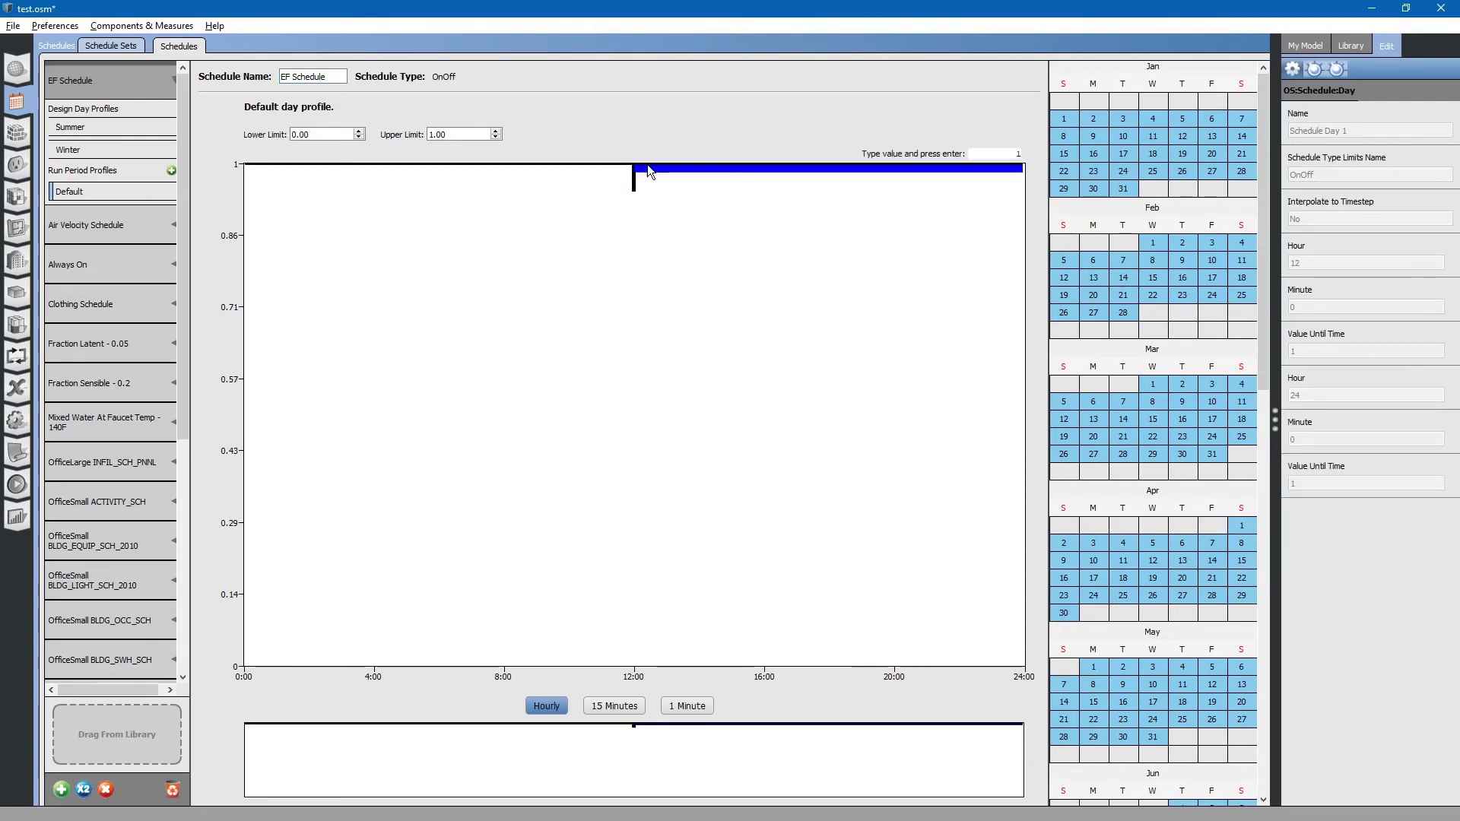
type("0")
key("Return")
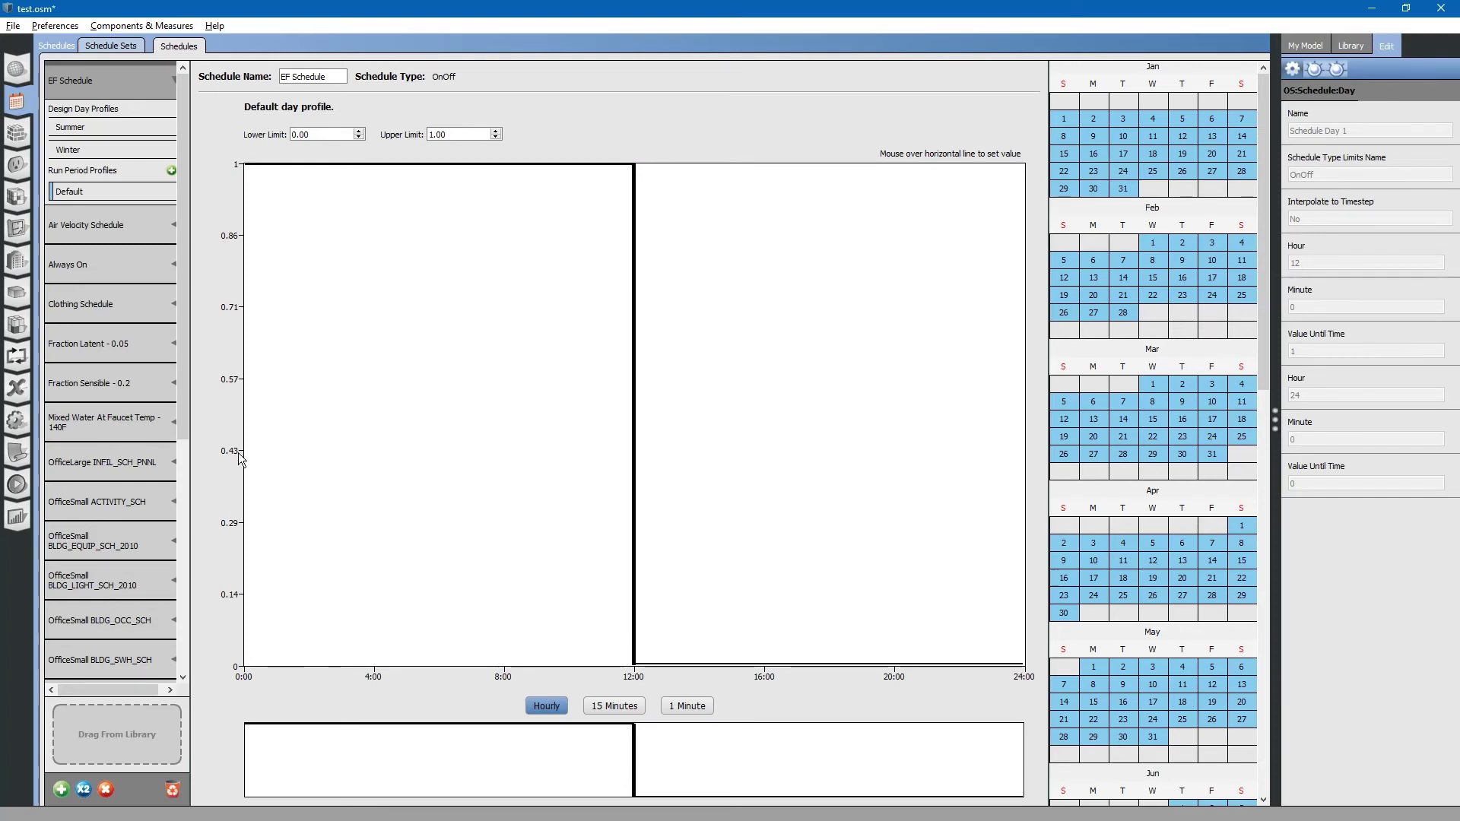
- Set the zone 4 Zone Exhaust Fan's availability schedule to EF Schedule
left_click(16, 327)
left_click(566, 464)
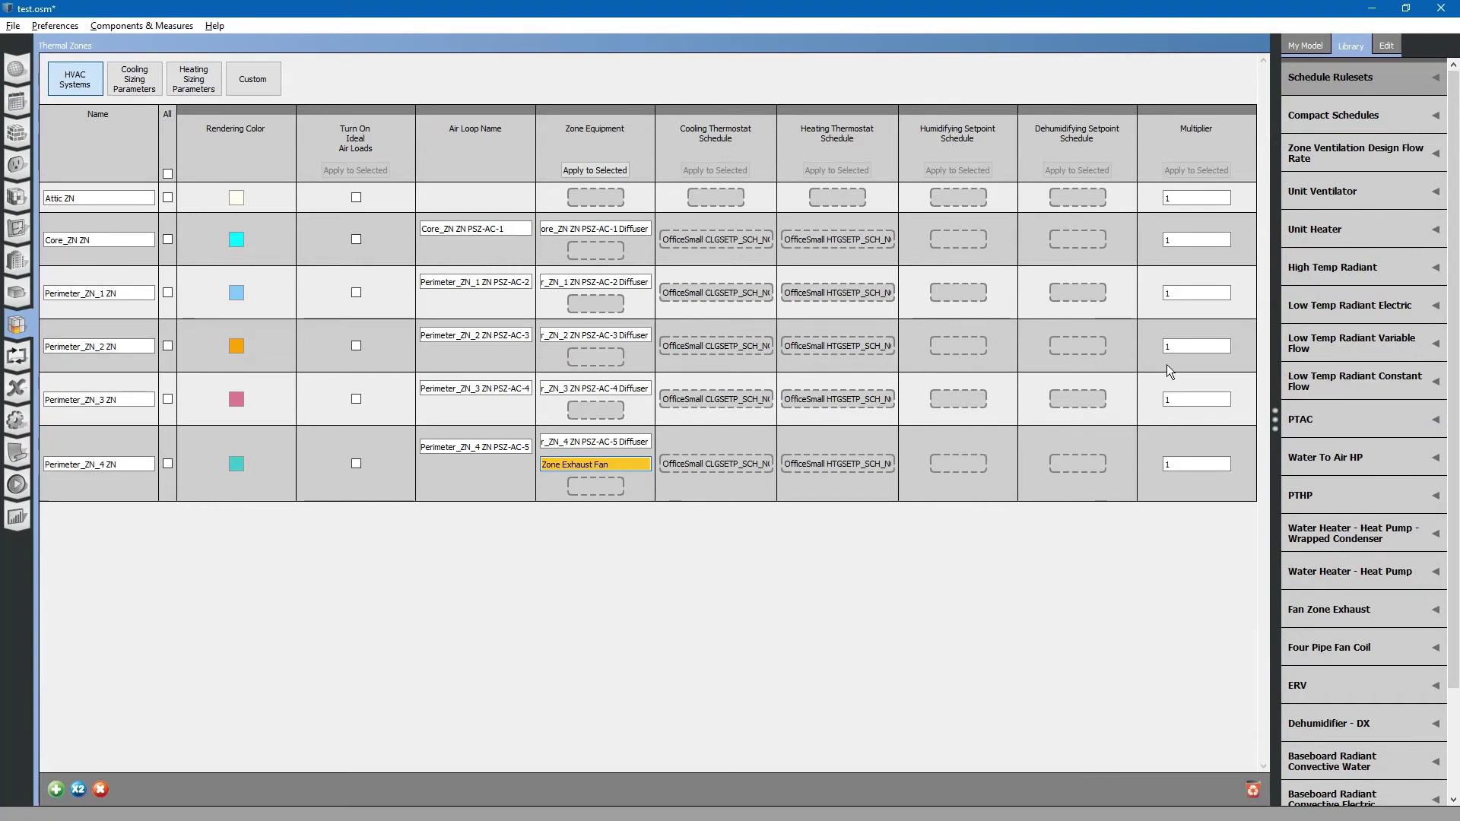
left_click(1356, 174)
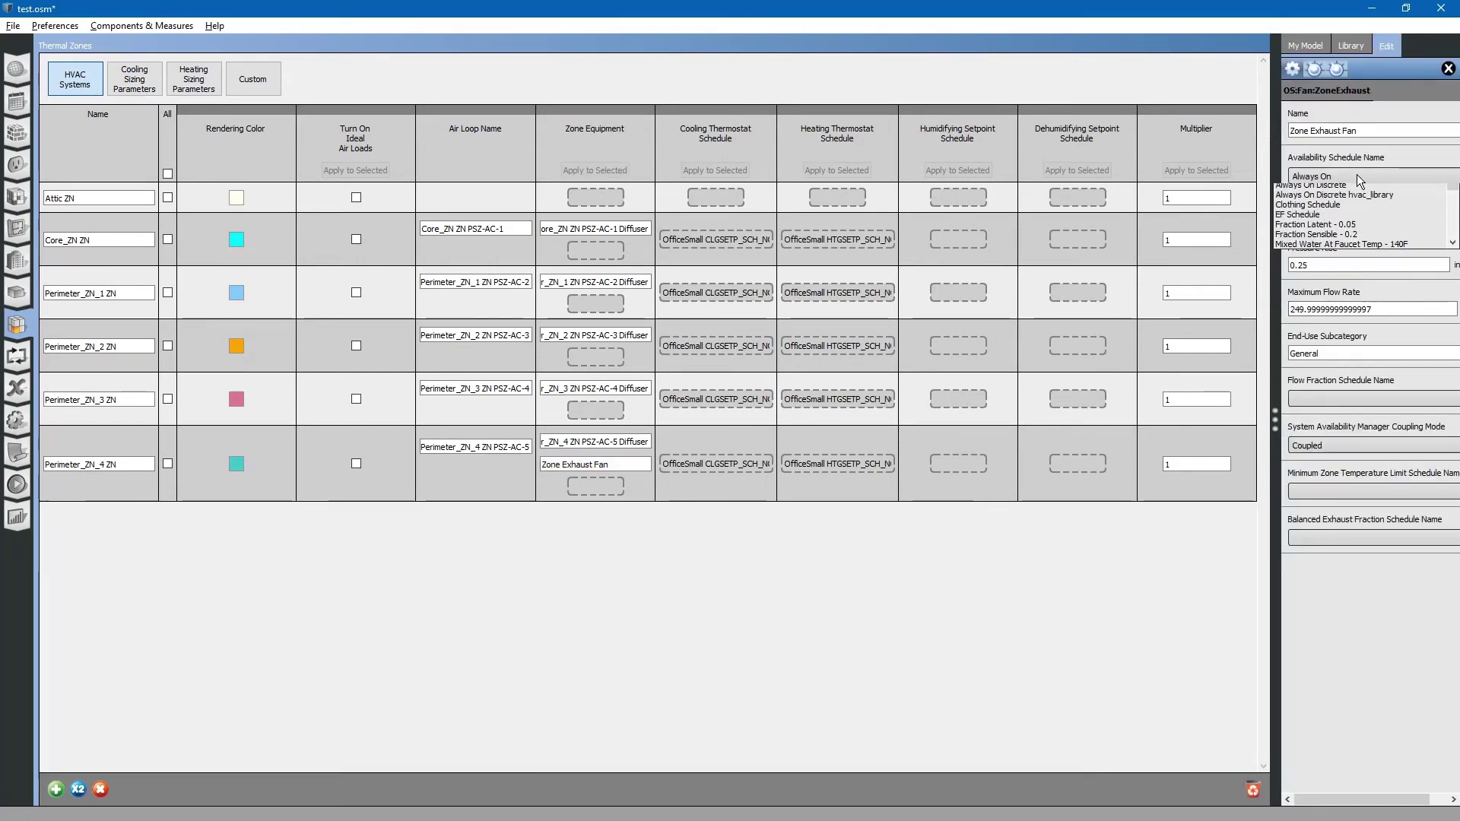
left_click(1348, 248)
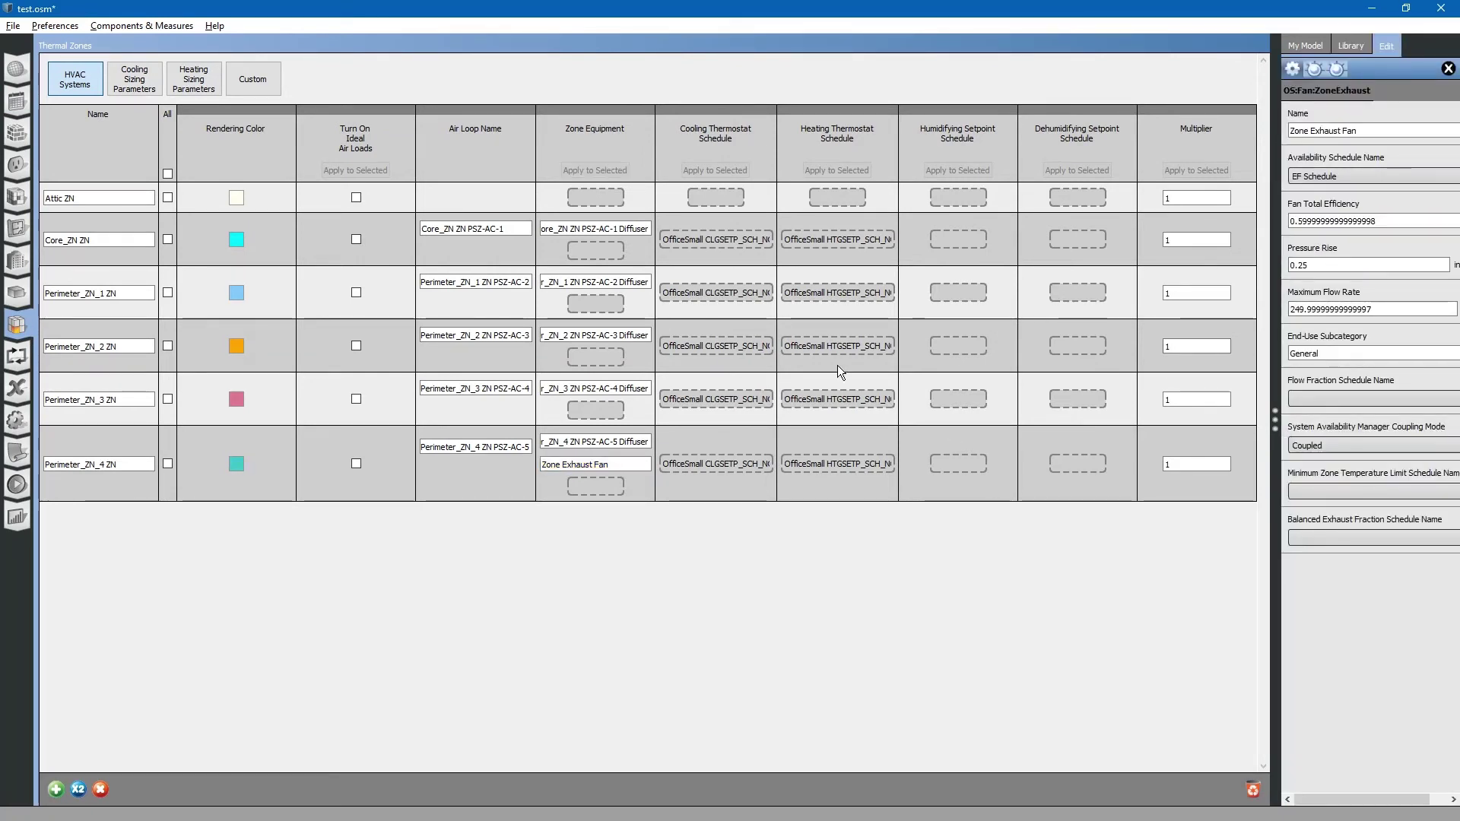
- Save the model and run the simulation
left_click(13, 26)
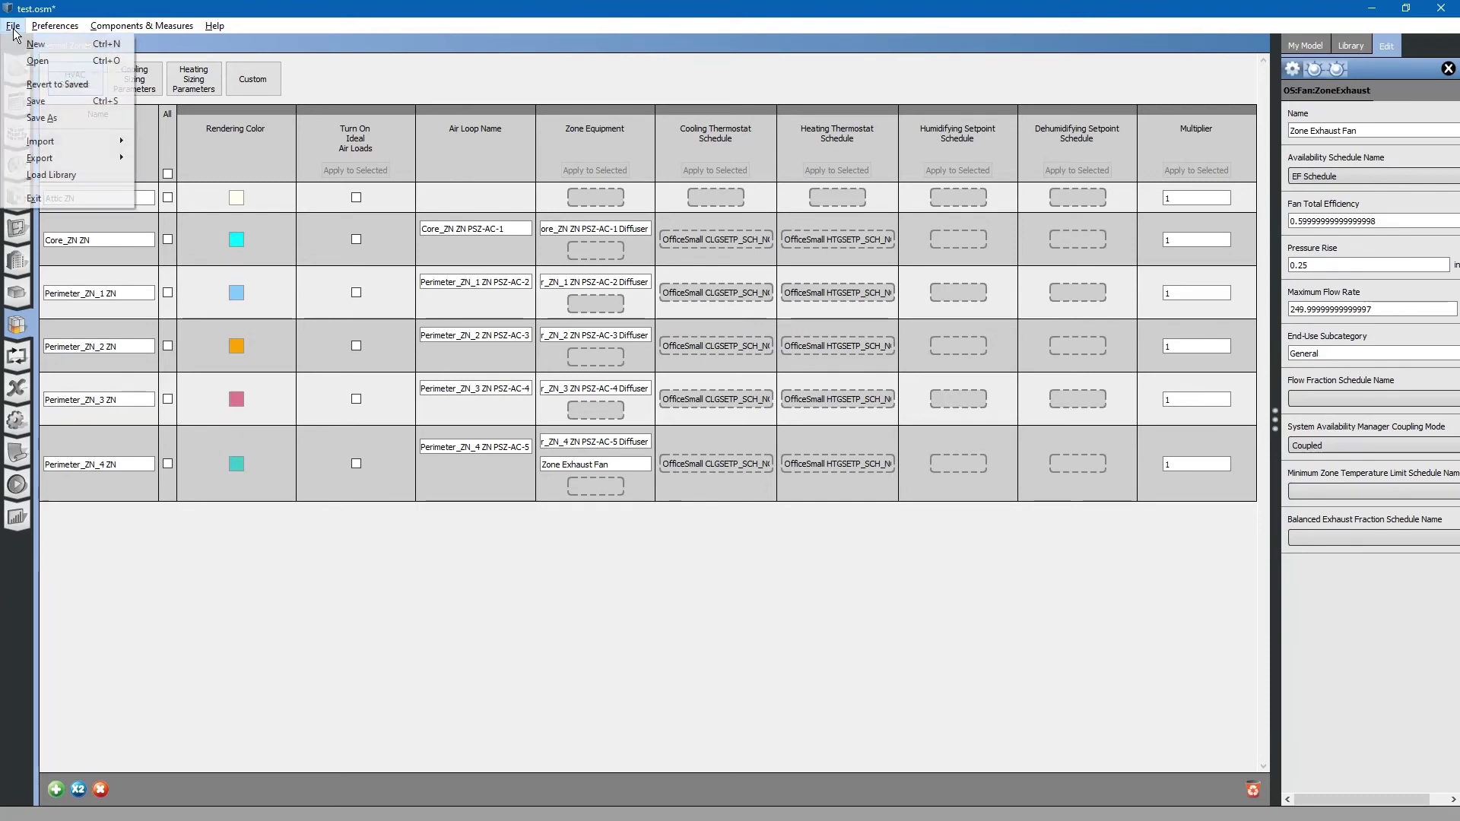
left_click(36, 102)
left_click(16, 485)
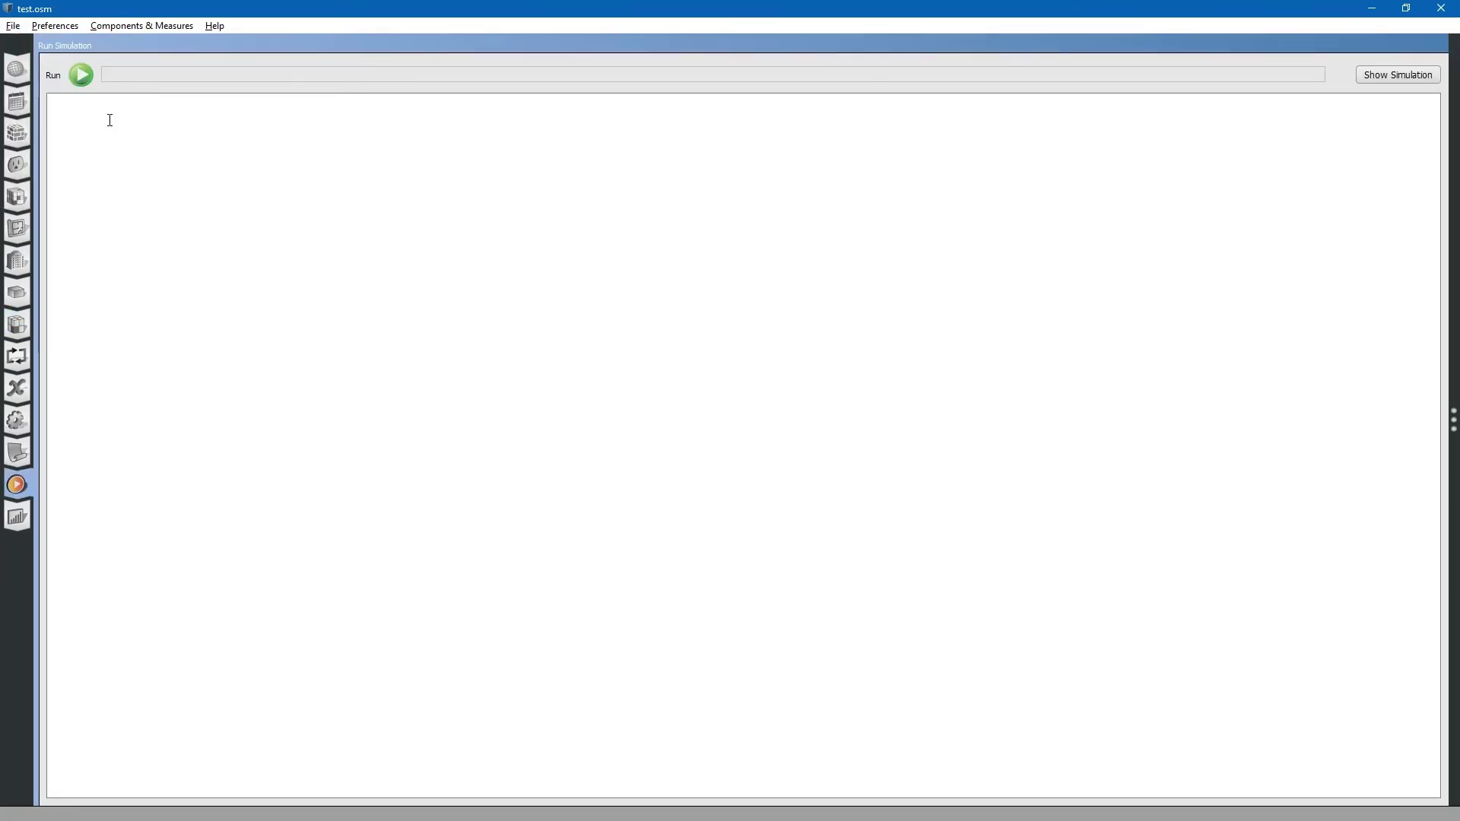
left_click(81, 75)
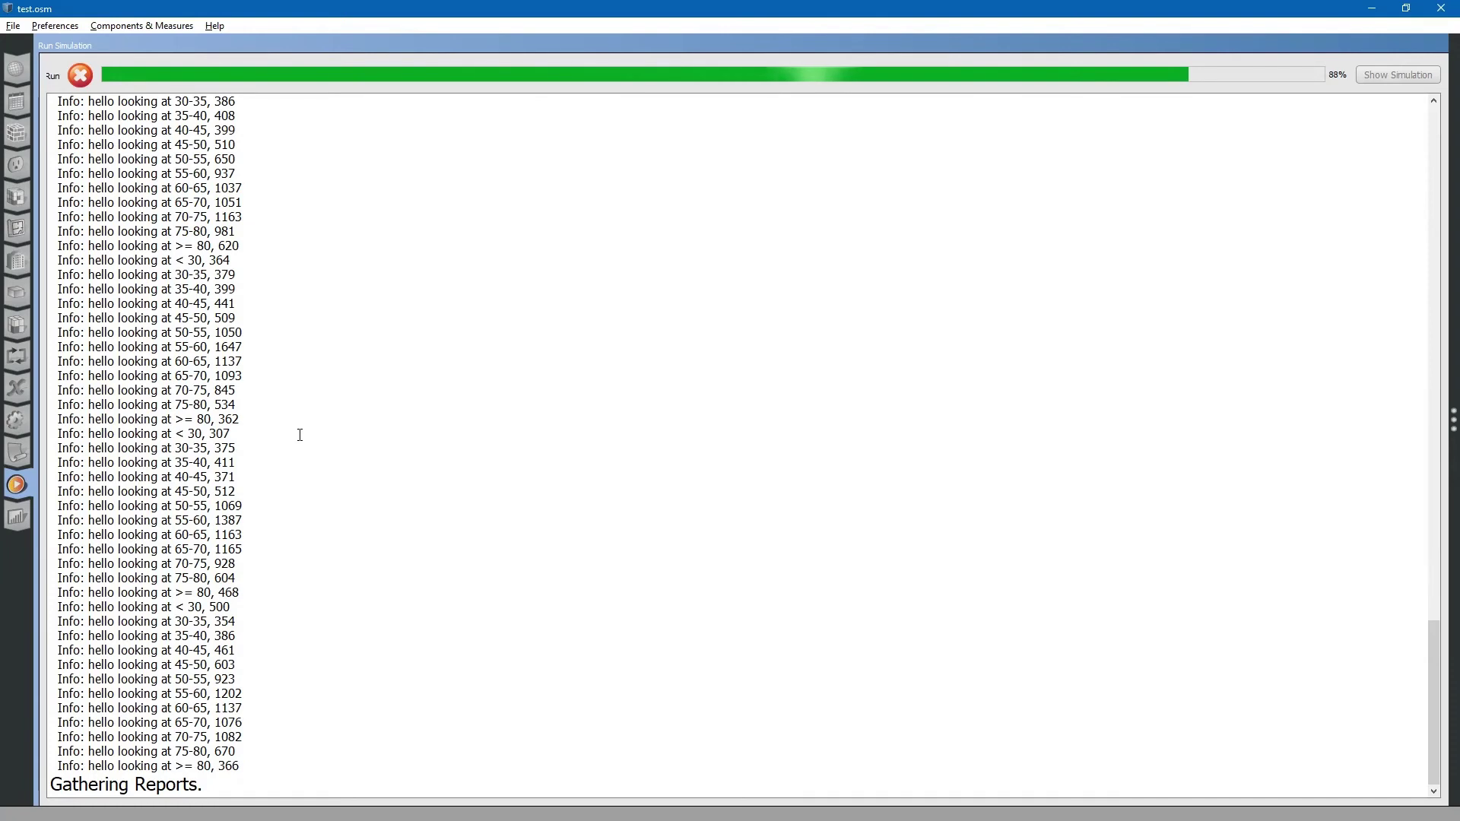
- Check the Results Summary, then load the detailed reports in DView using IP units
left_click(17, 518)
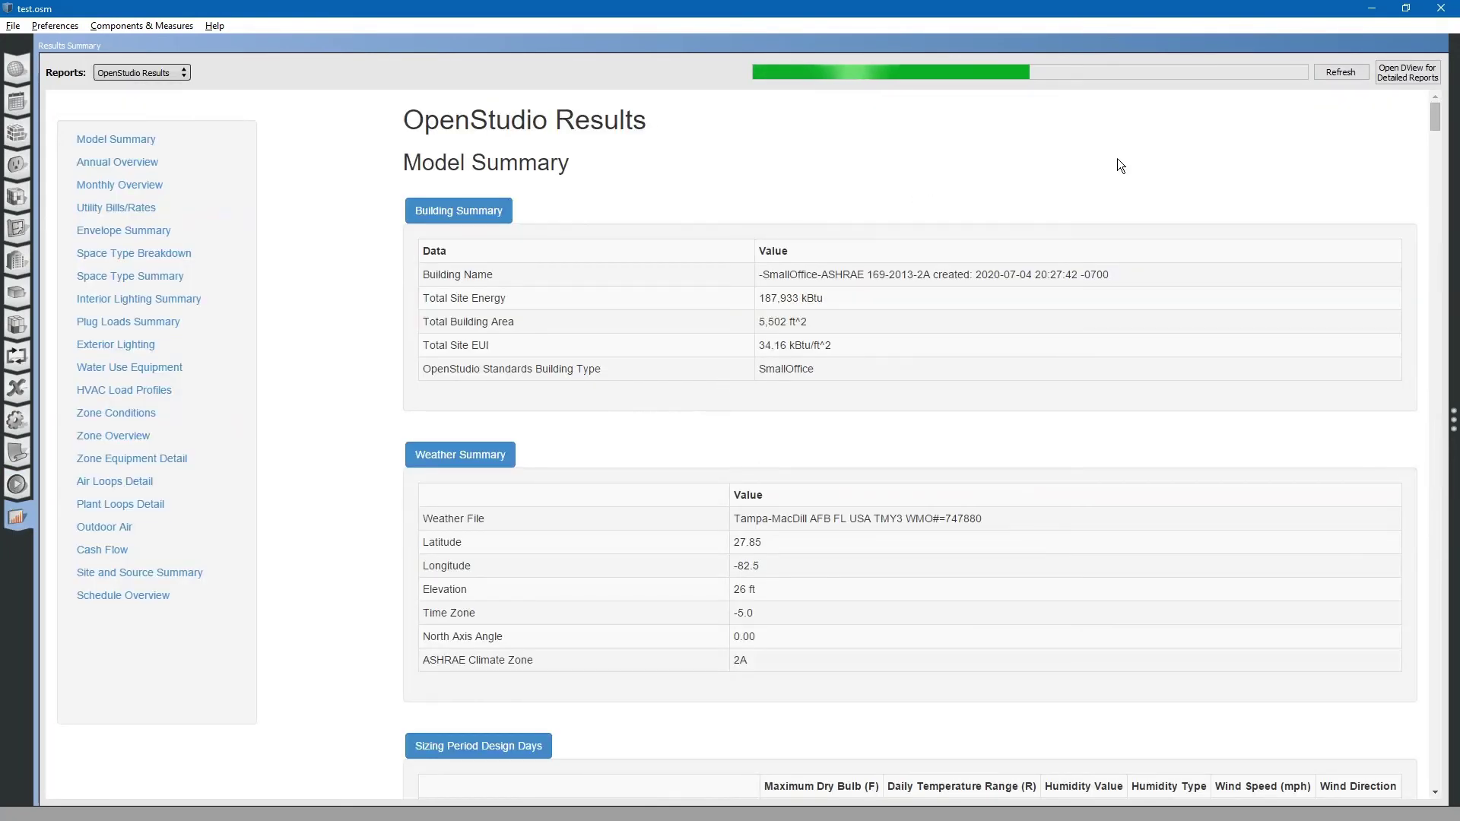
left_click(1394, 79)
key("alt+Tab")
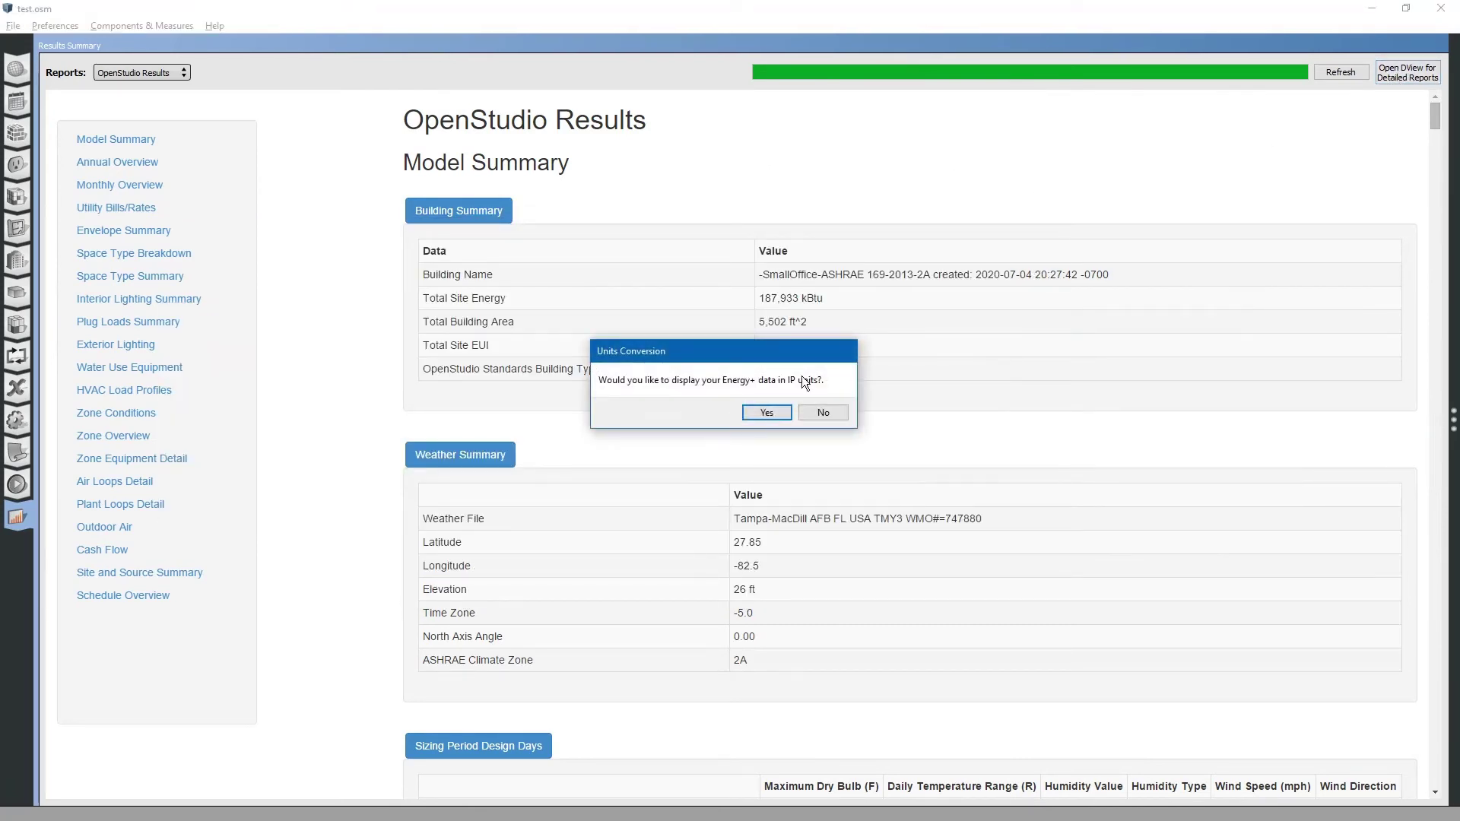
left_click(763, 413)
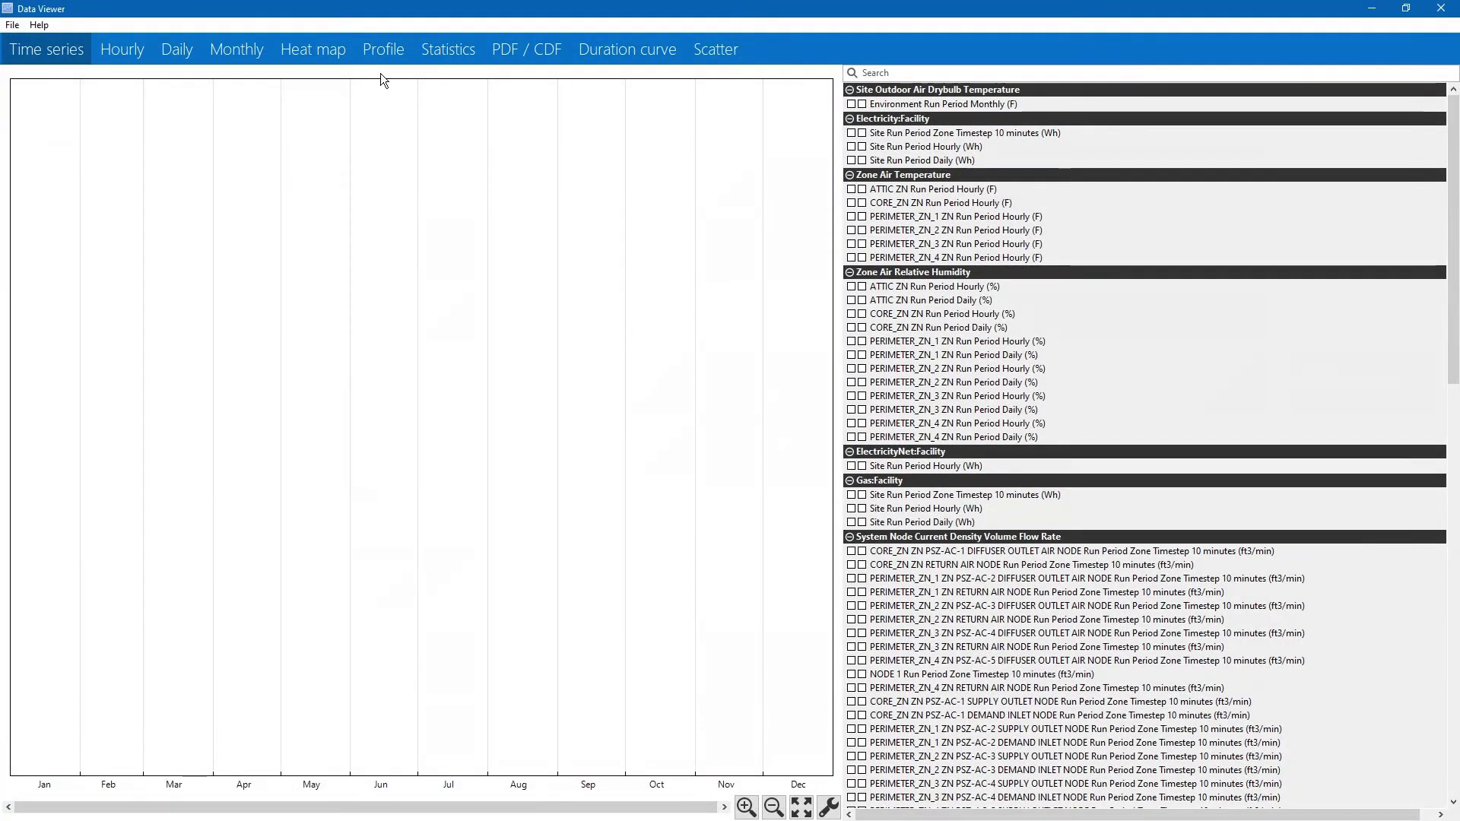
- Collapse the default variable groups and plot zone 4's supply inlet and outlet node flows
left_click(849, 90)
left_click(850, 105)
left_click(850, 120)
left_click(850, 135)
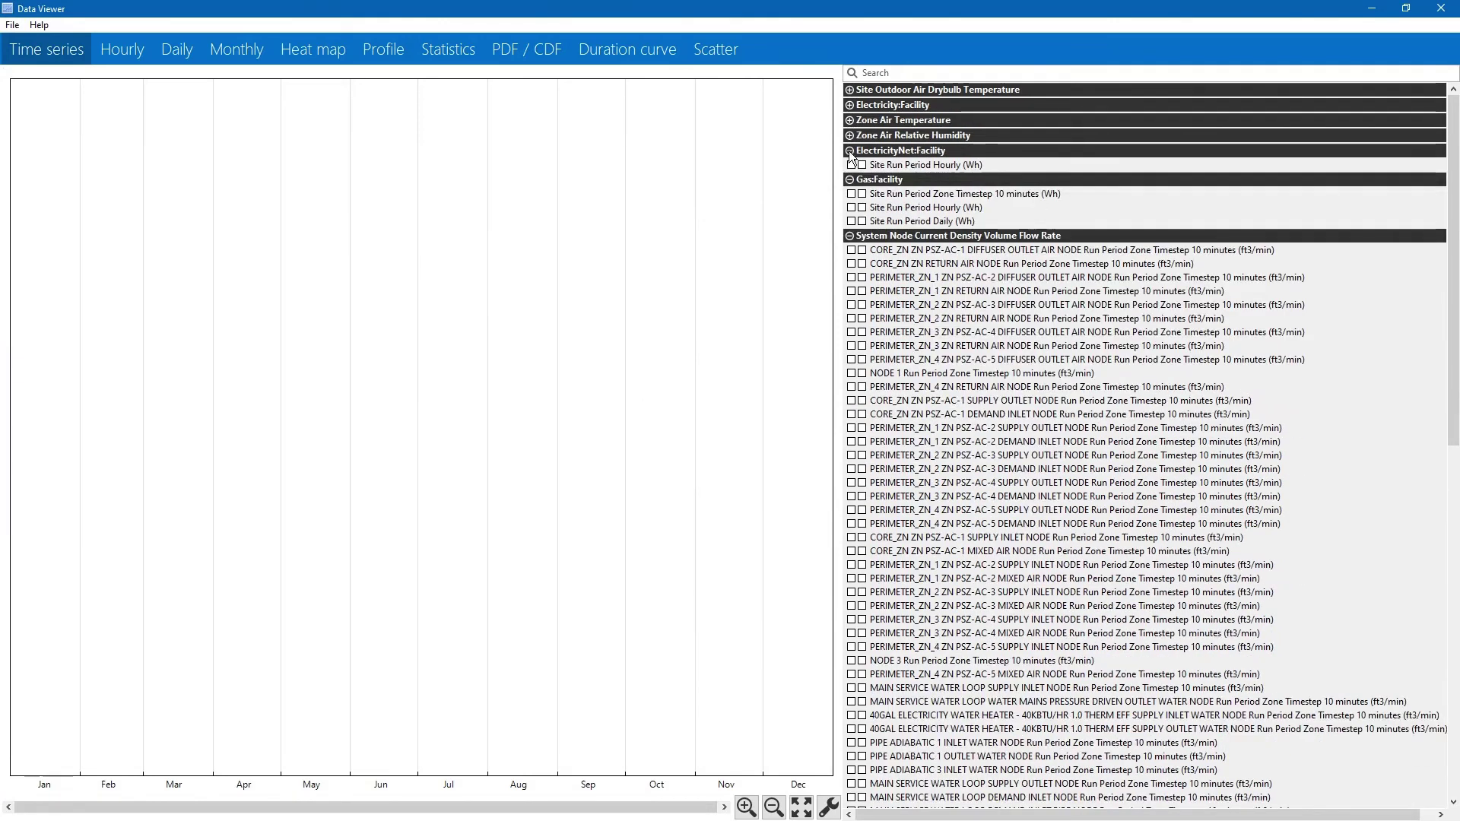
left_click(850, 150)
left_click(850, 166)
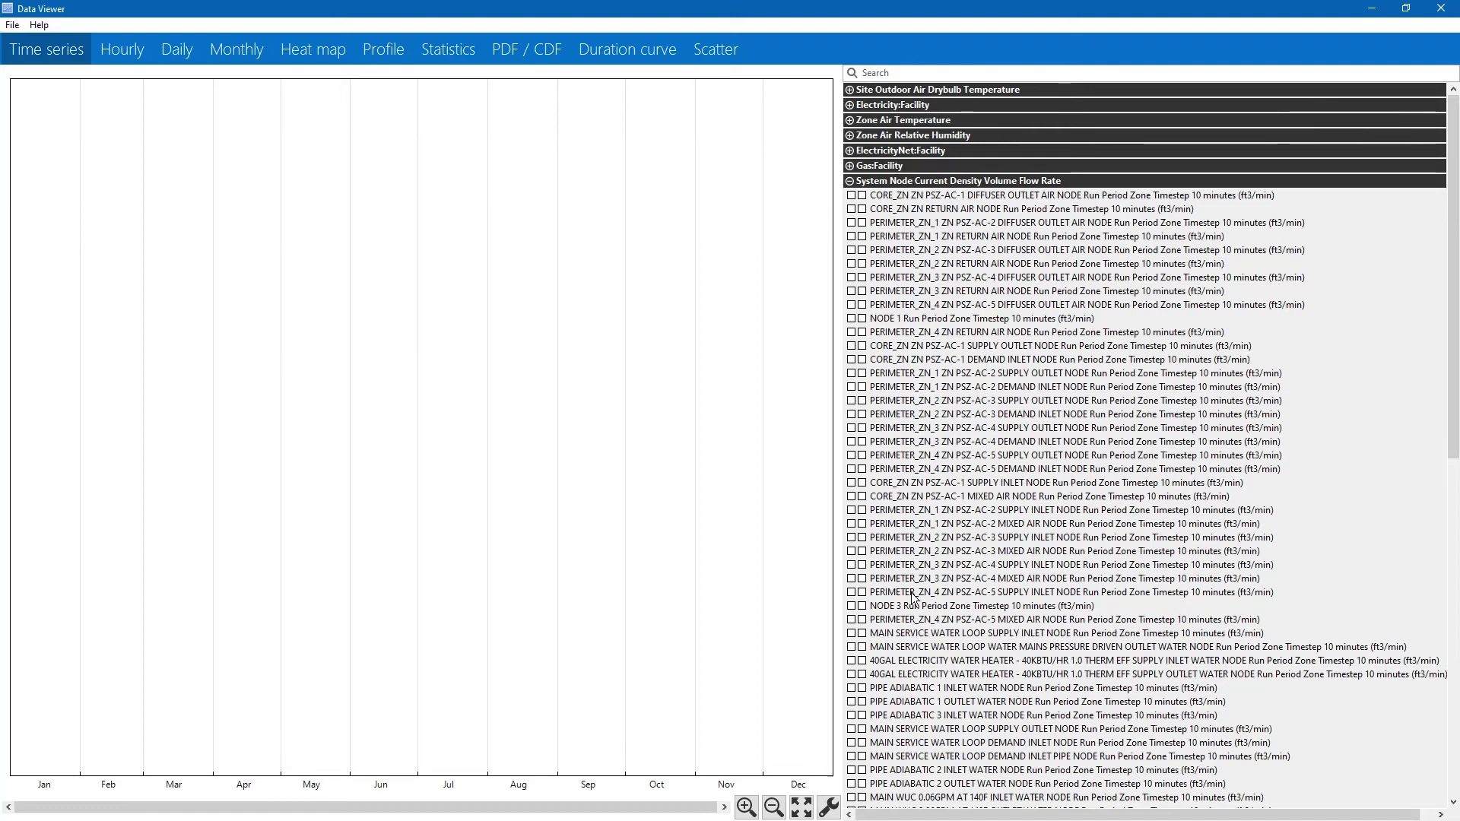
scroll(901, 694, "down", 3)
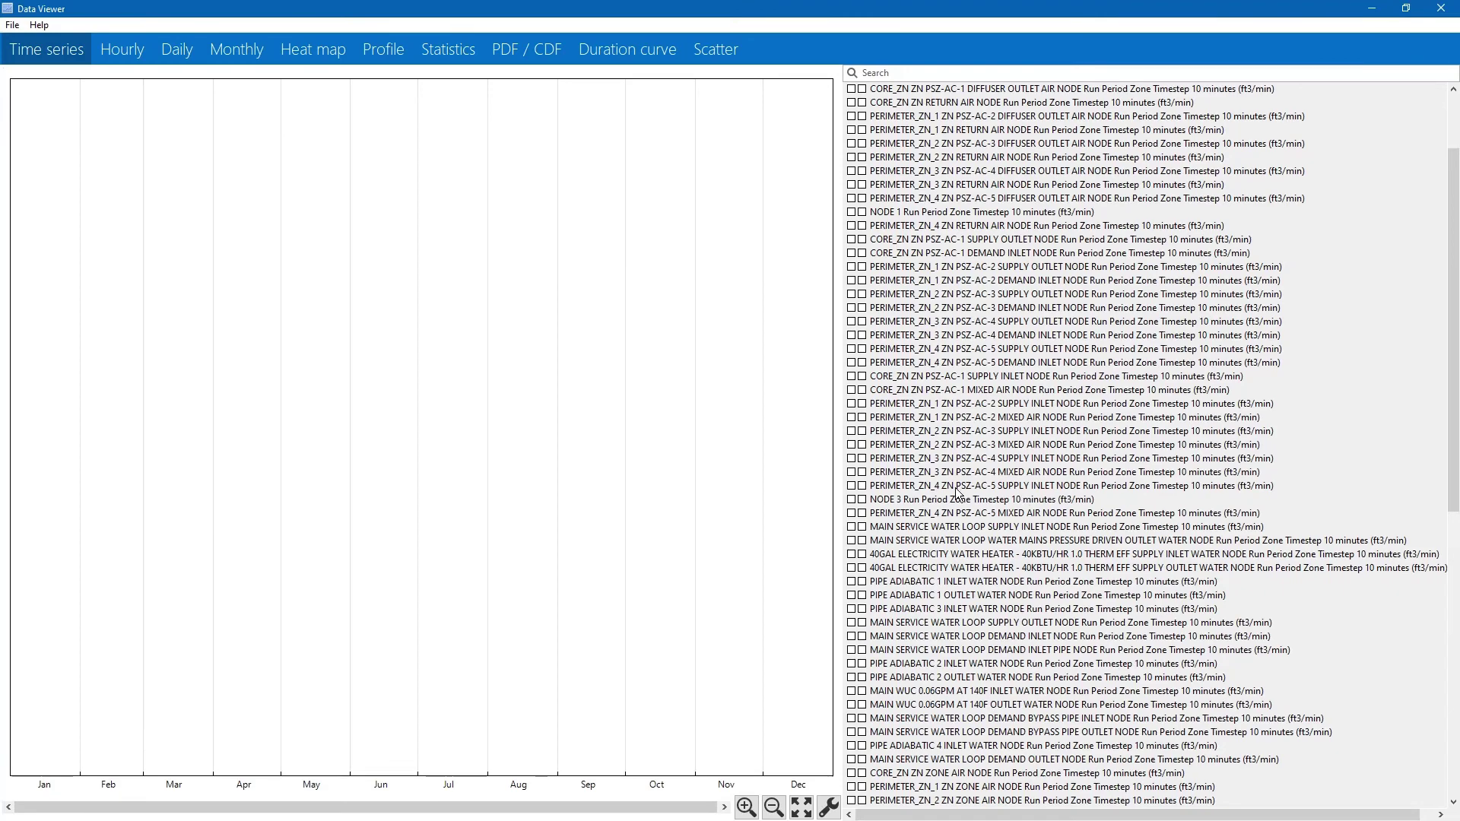
left_click(850, 487)
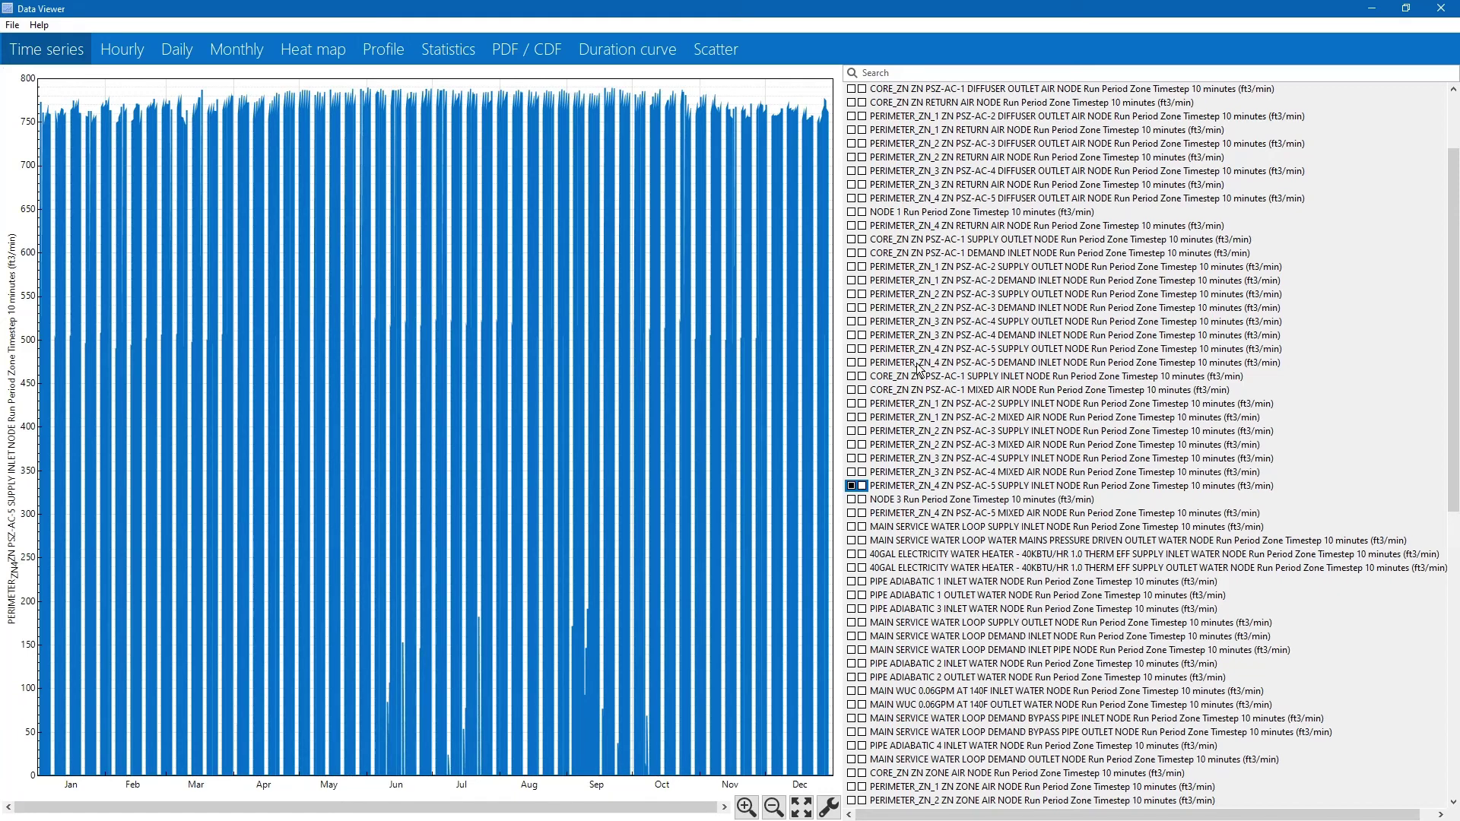
left_click(851, 349)
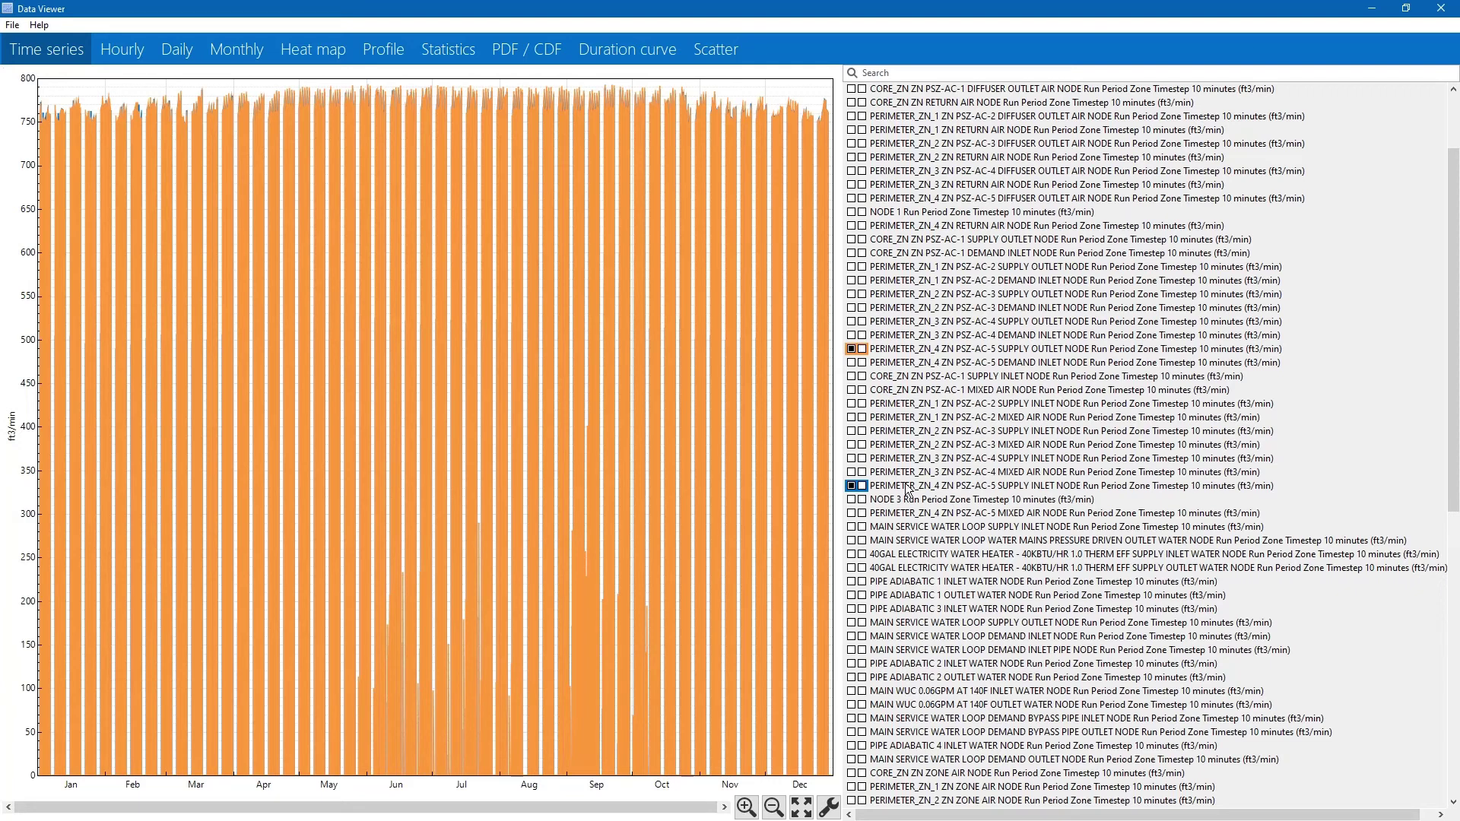
- Zoom the chart in twice to span roughly Jun 30–Jul 04
left_click(744, 808)
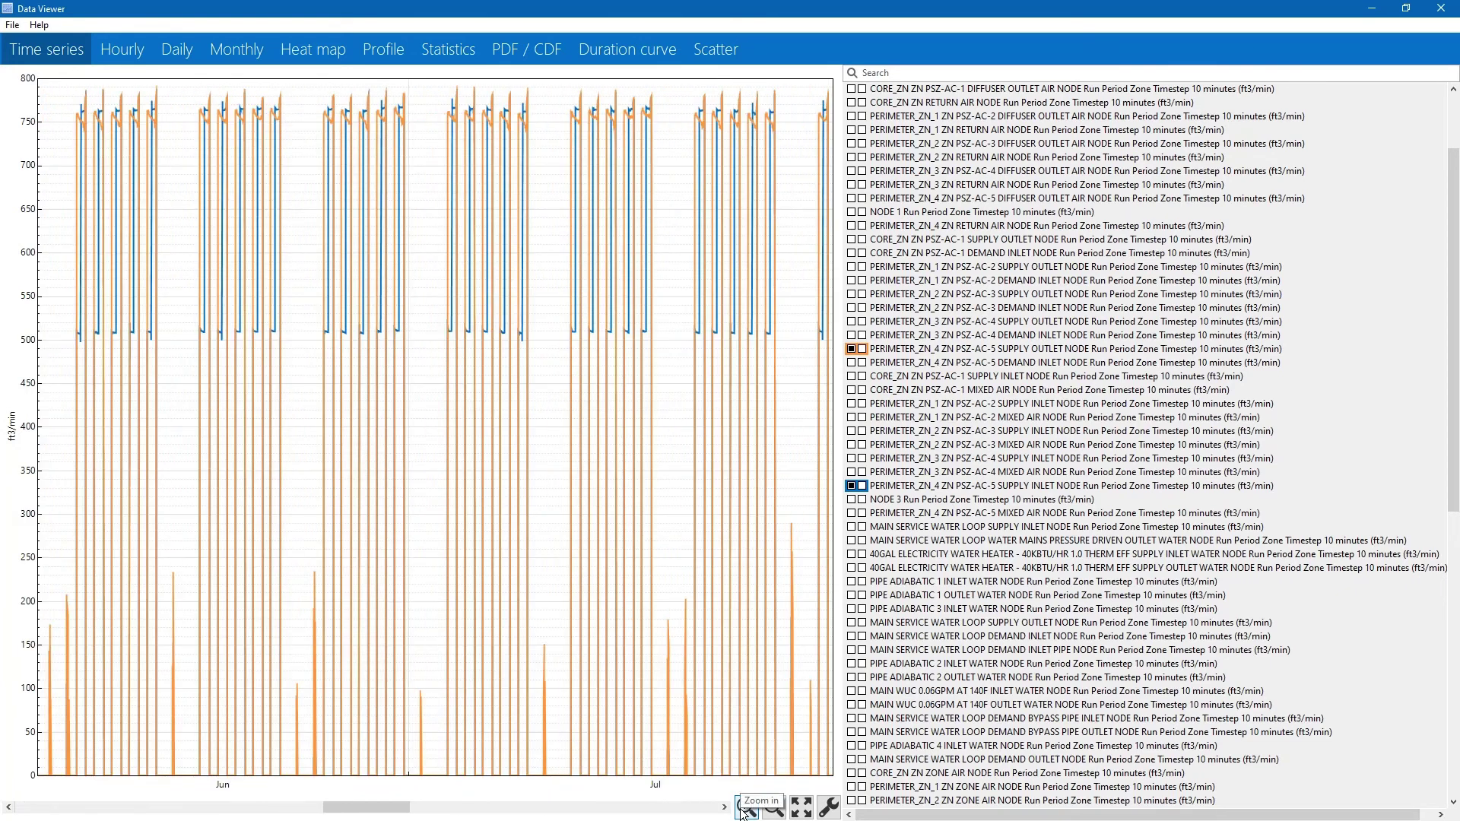
left_click(744, 809)
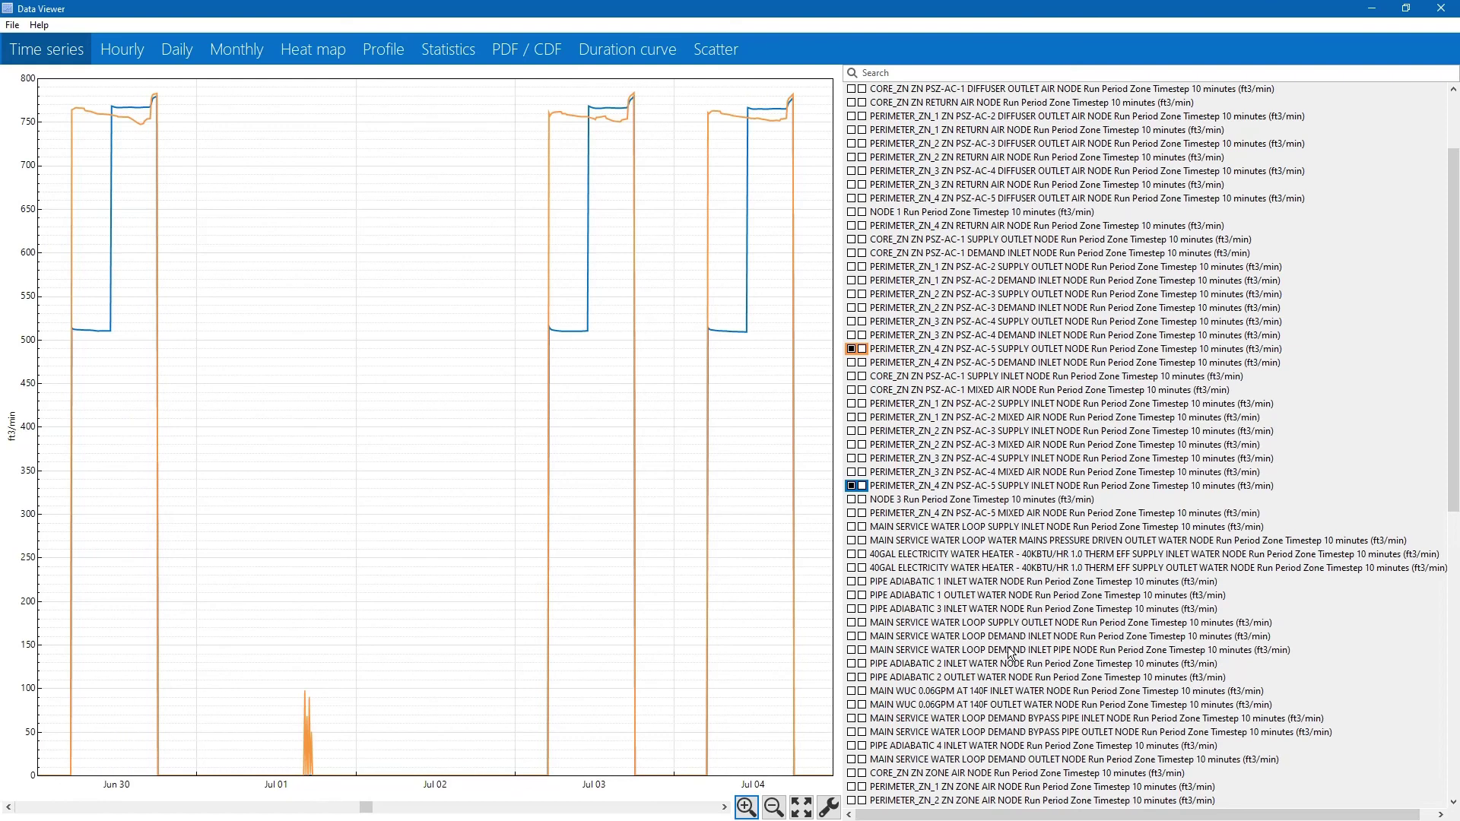
scroll(955, 749, "down", 2)
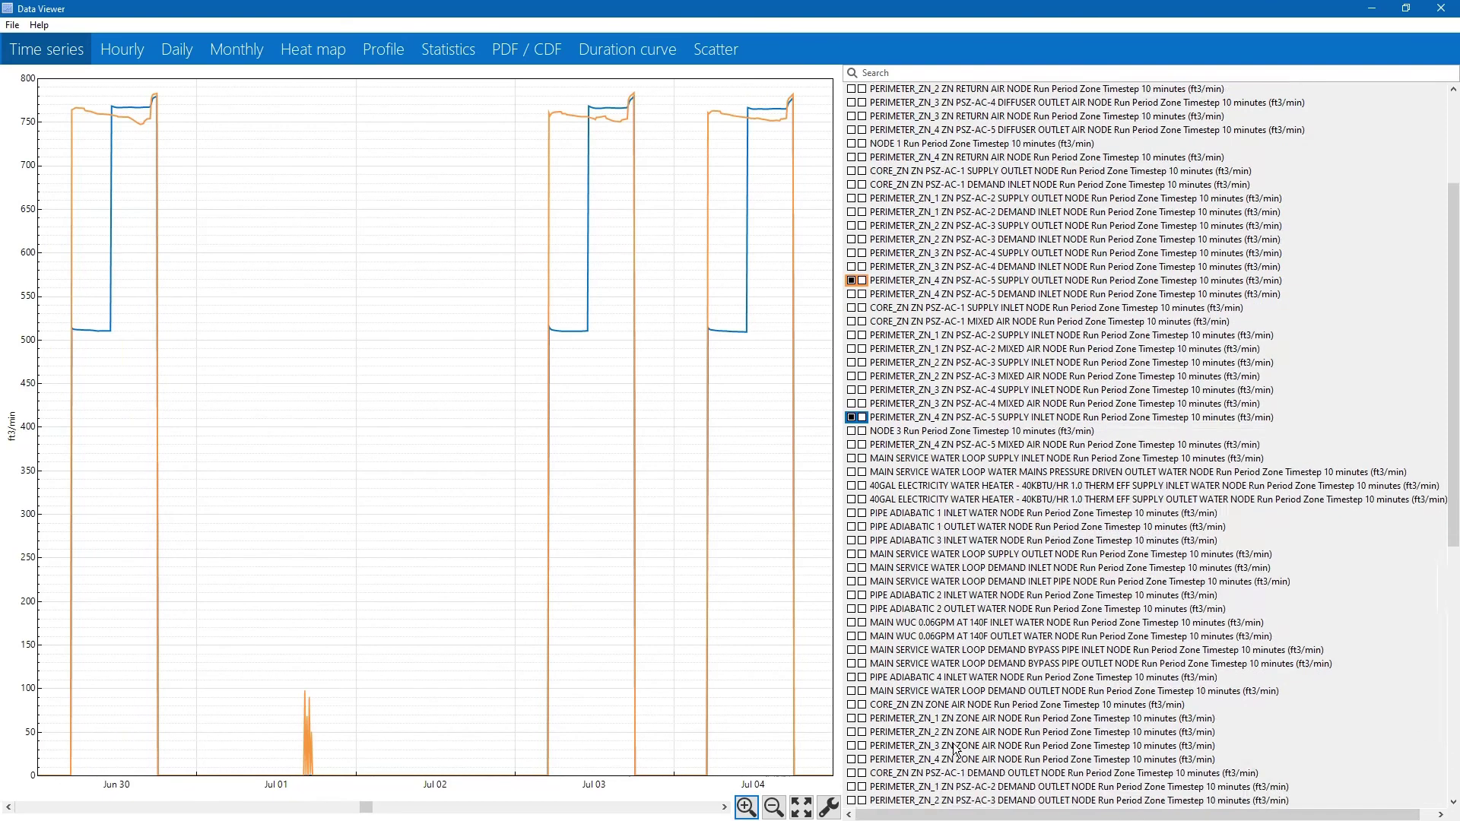
scroll(956, 749, "down", 4)
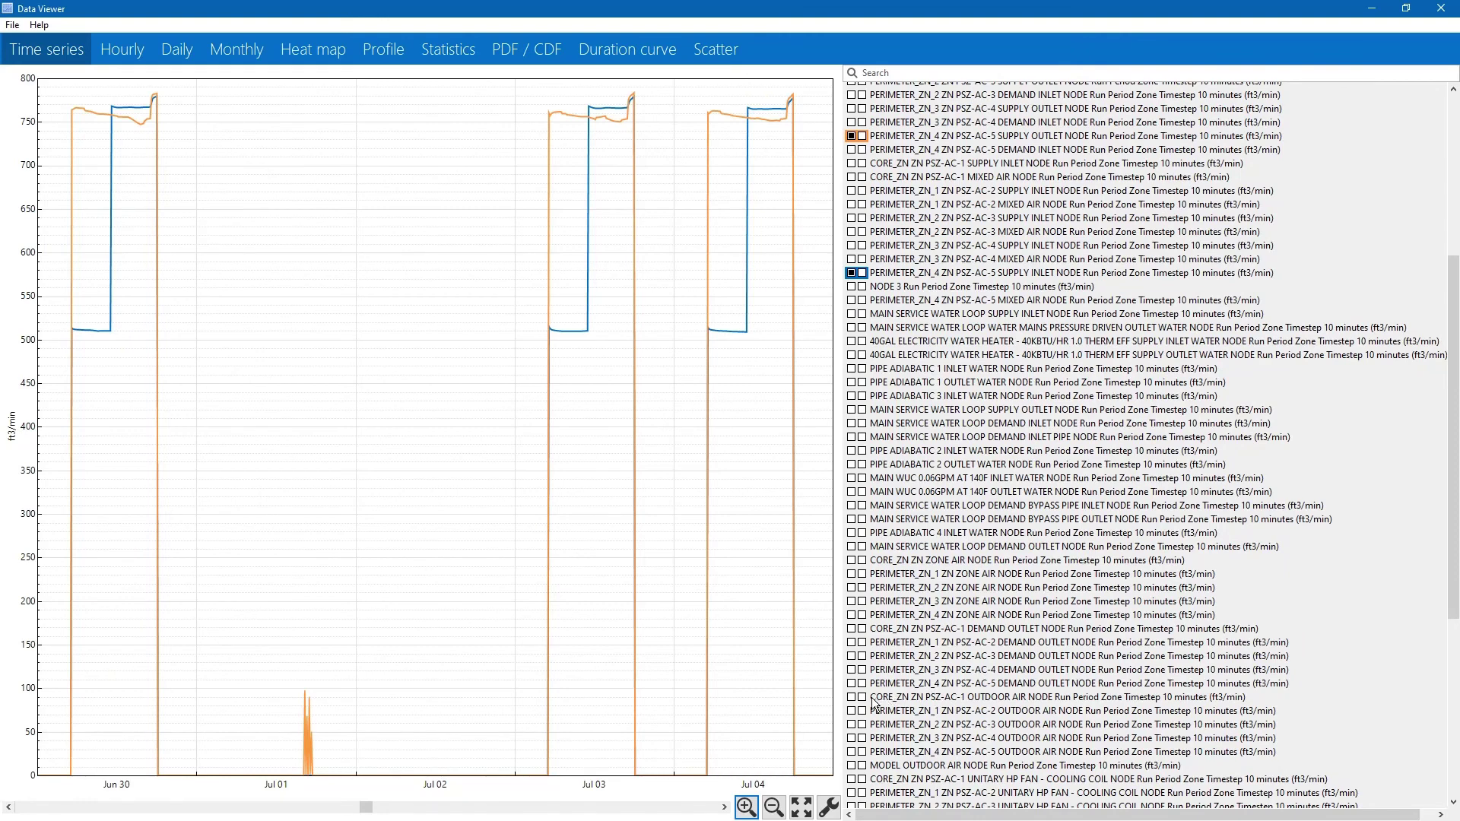
- Add the PERIMETER_ZN_4 ZN PSZ-AC-5 OUTDOOR AIR NODE flow as a separate lower chart
left_click(862, 751)
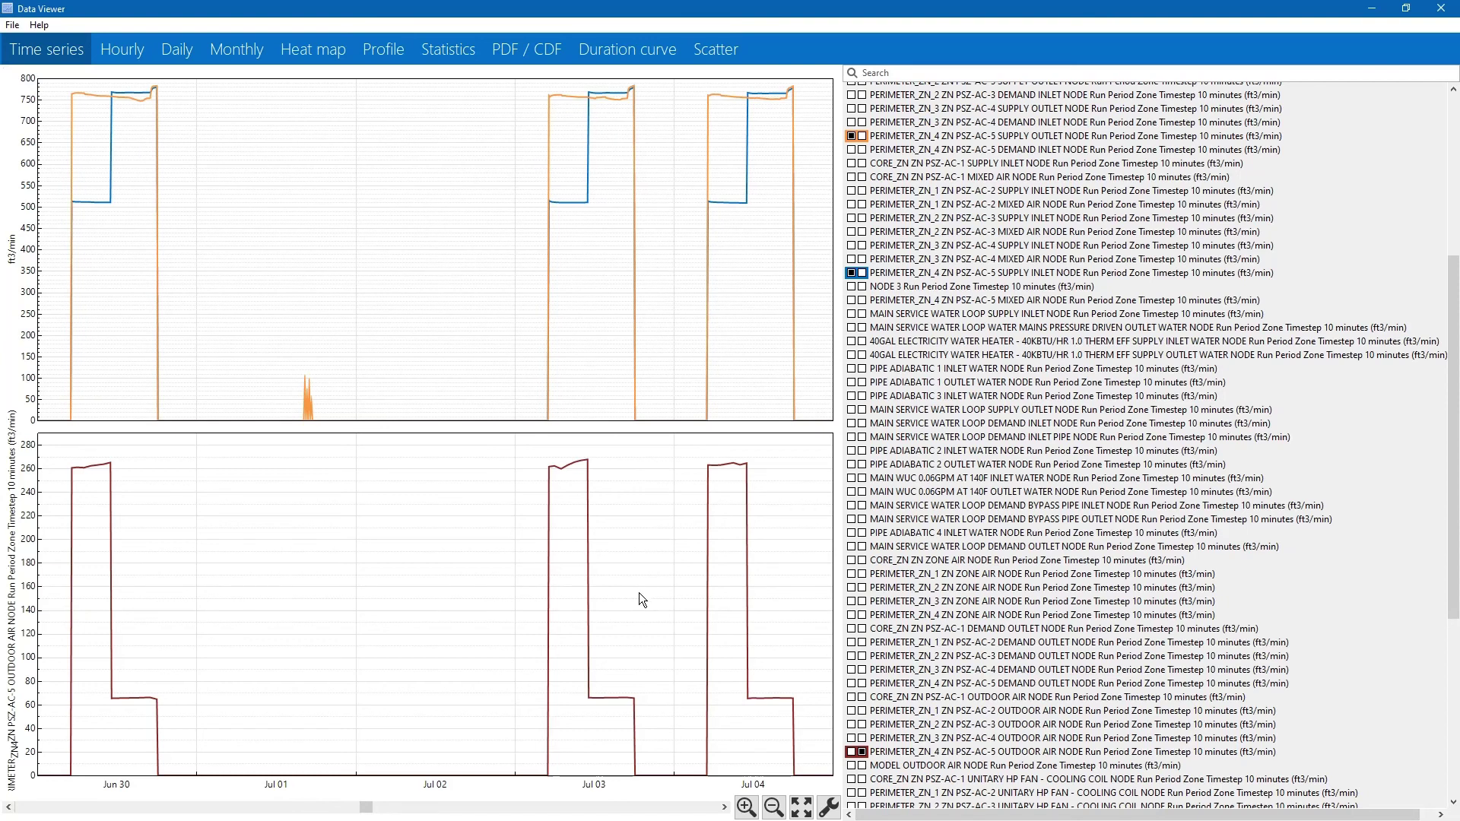
- In Thermal Zones, change the Zone Exhaust Fan's System Availability Manager Coupling Mode to Decoupled
key("alt+Tab")
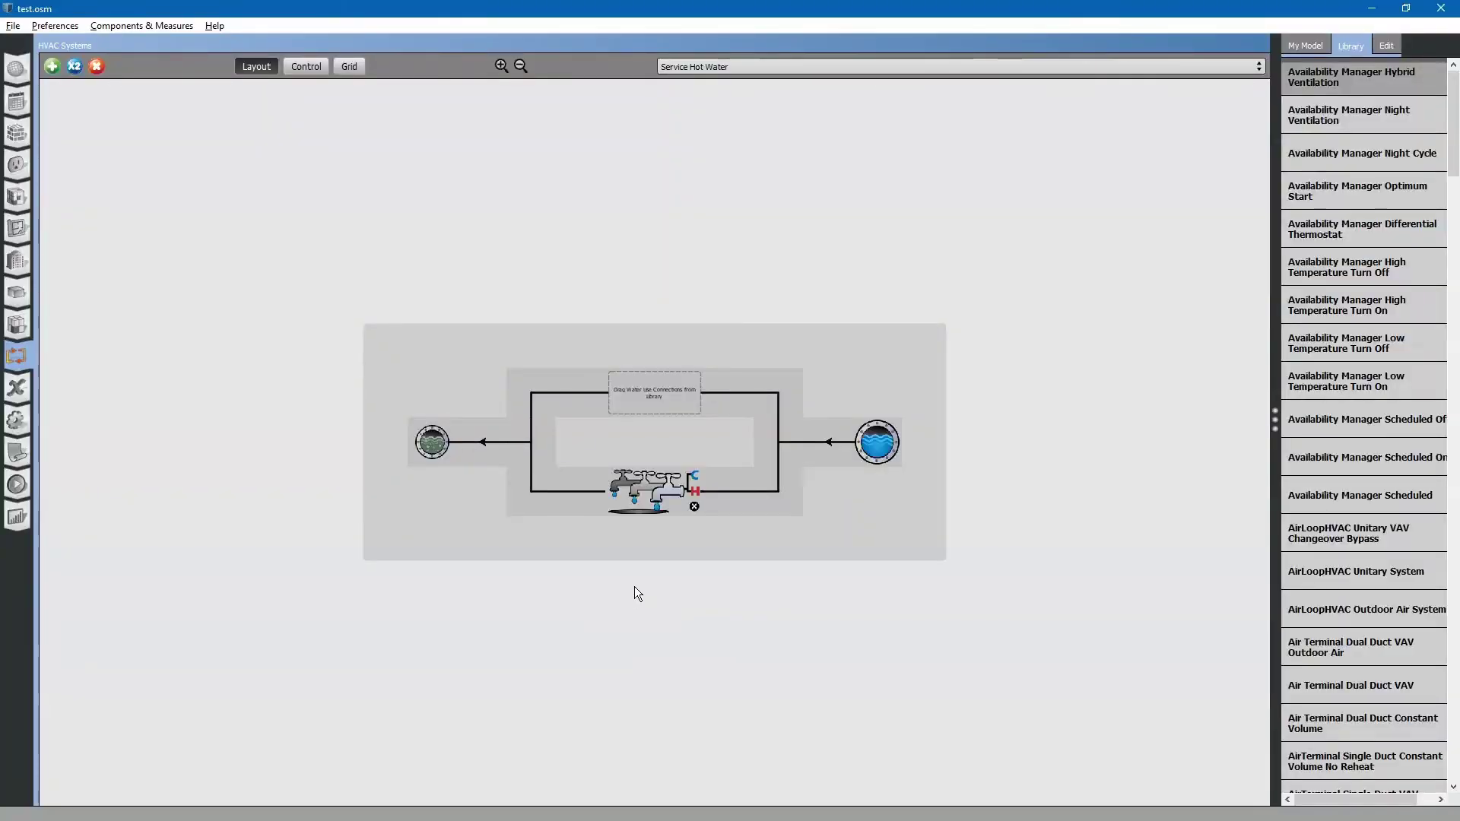
left_click(17, 325)
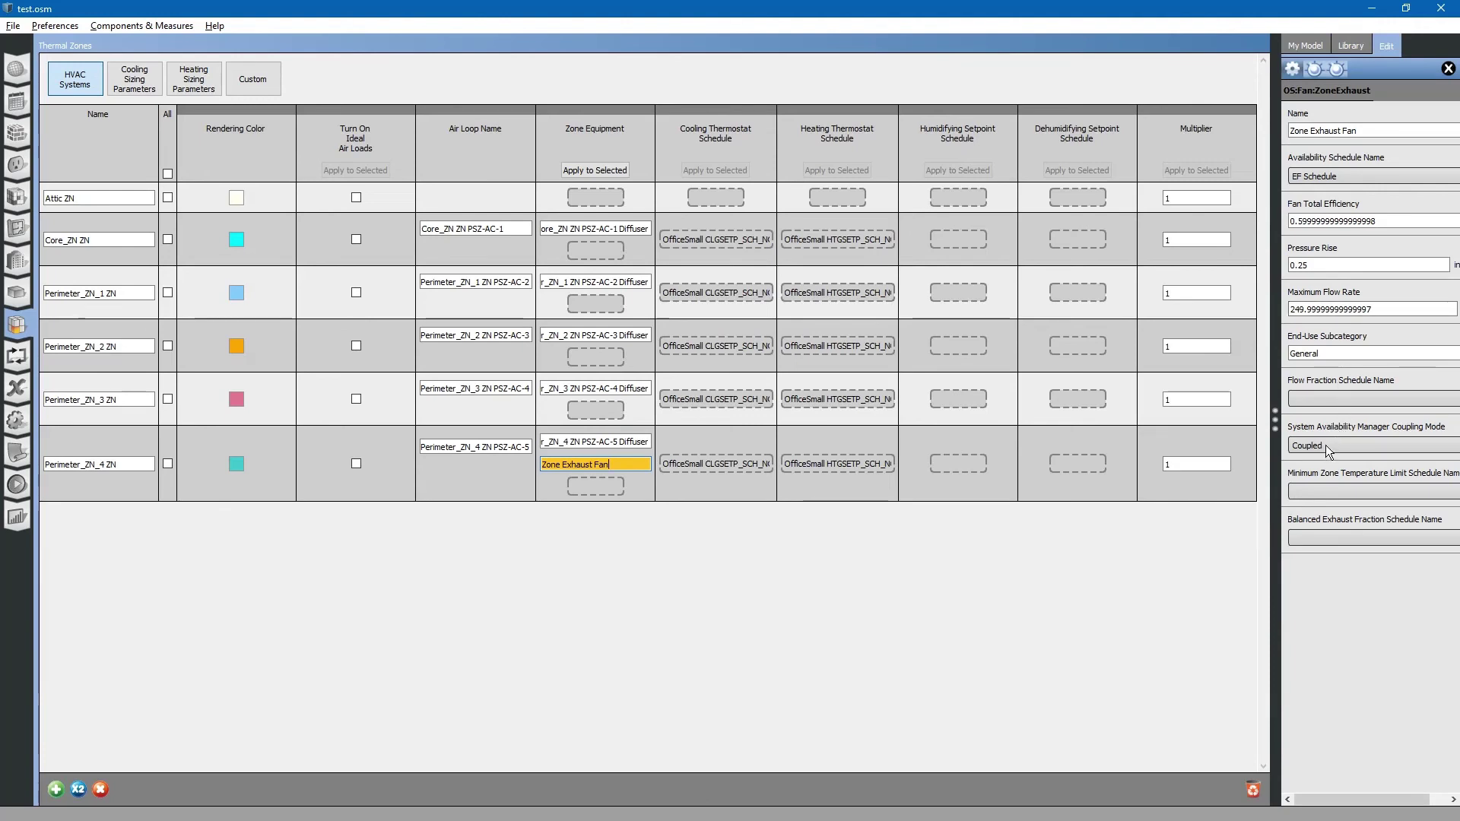
left_click_drag(1275, 423, 1069, 423)
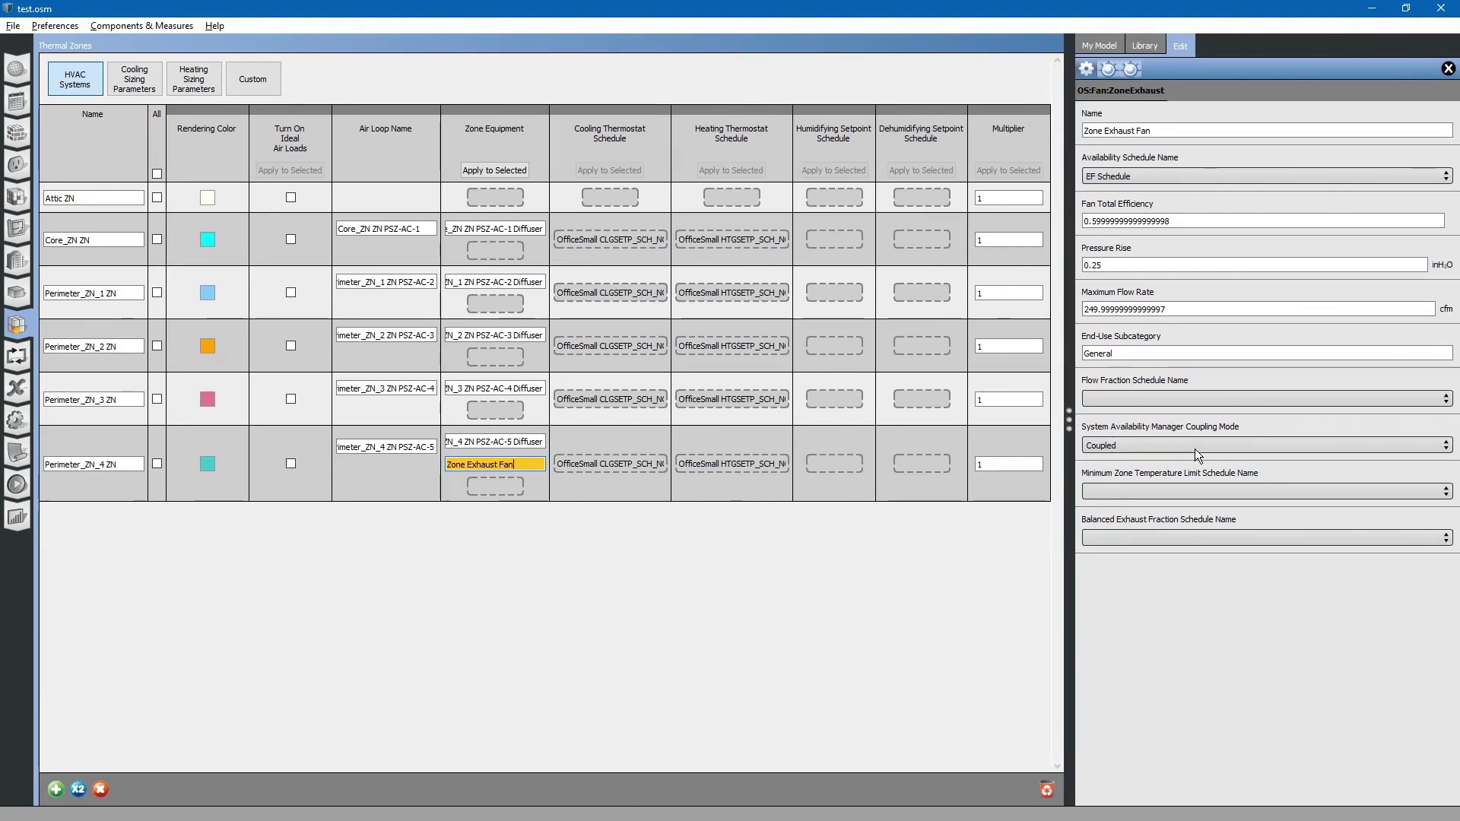
left_click(1144, 445)
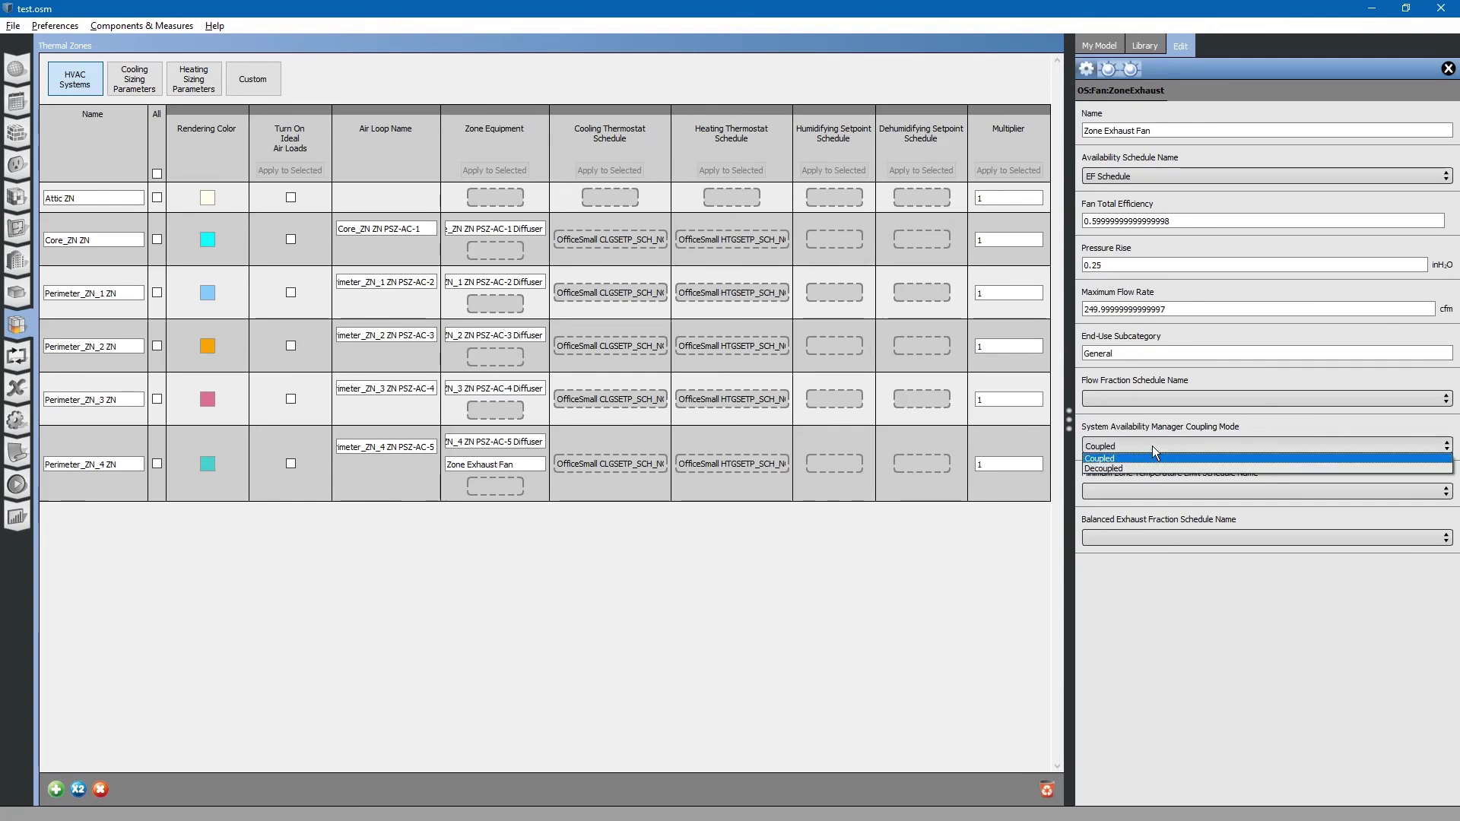
left_click(1152, 445)
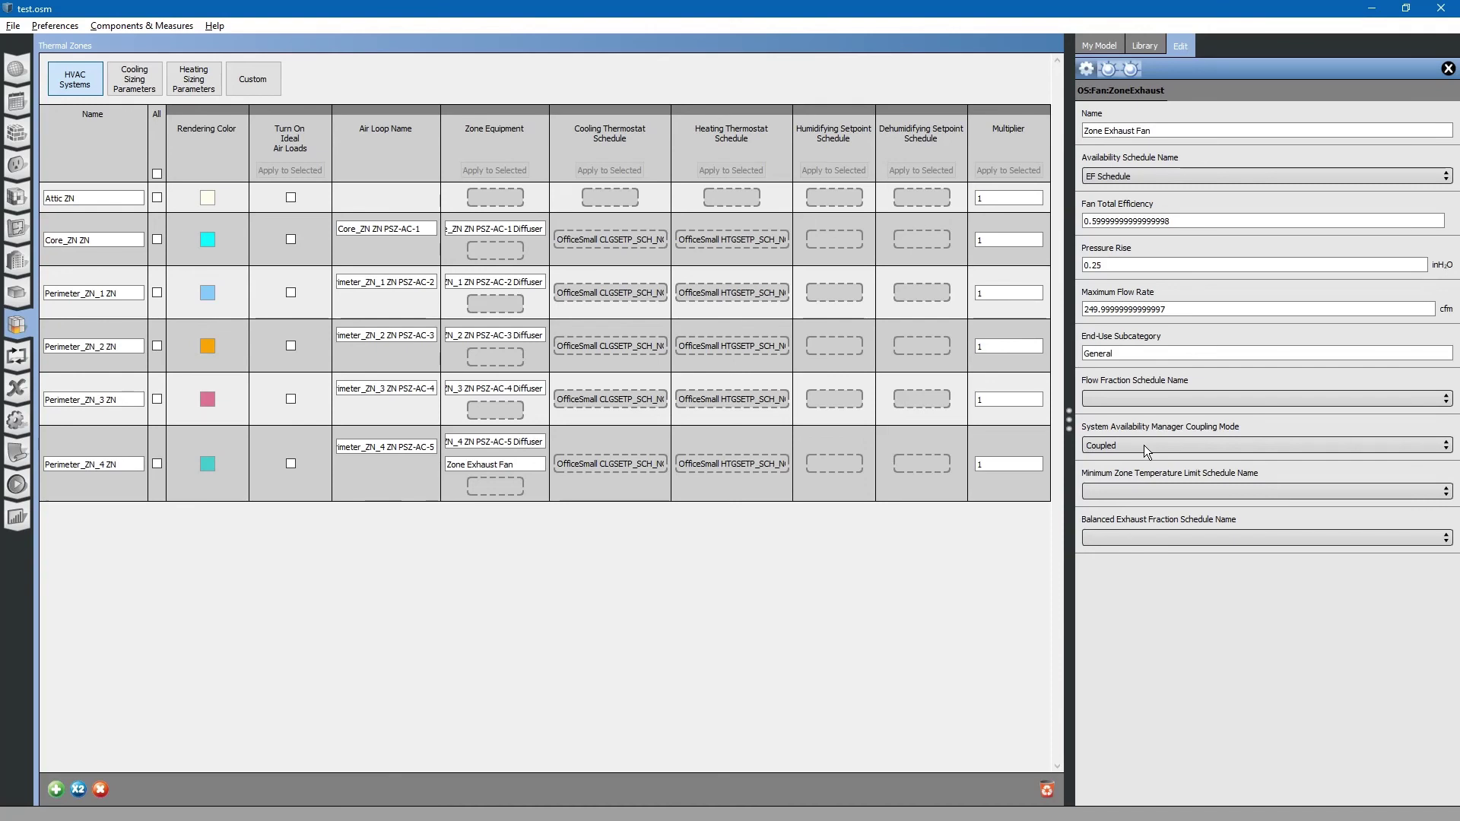
left_click(1144, 445)
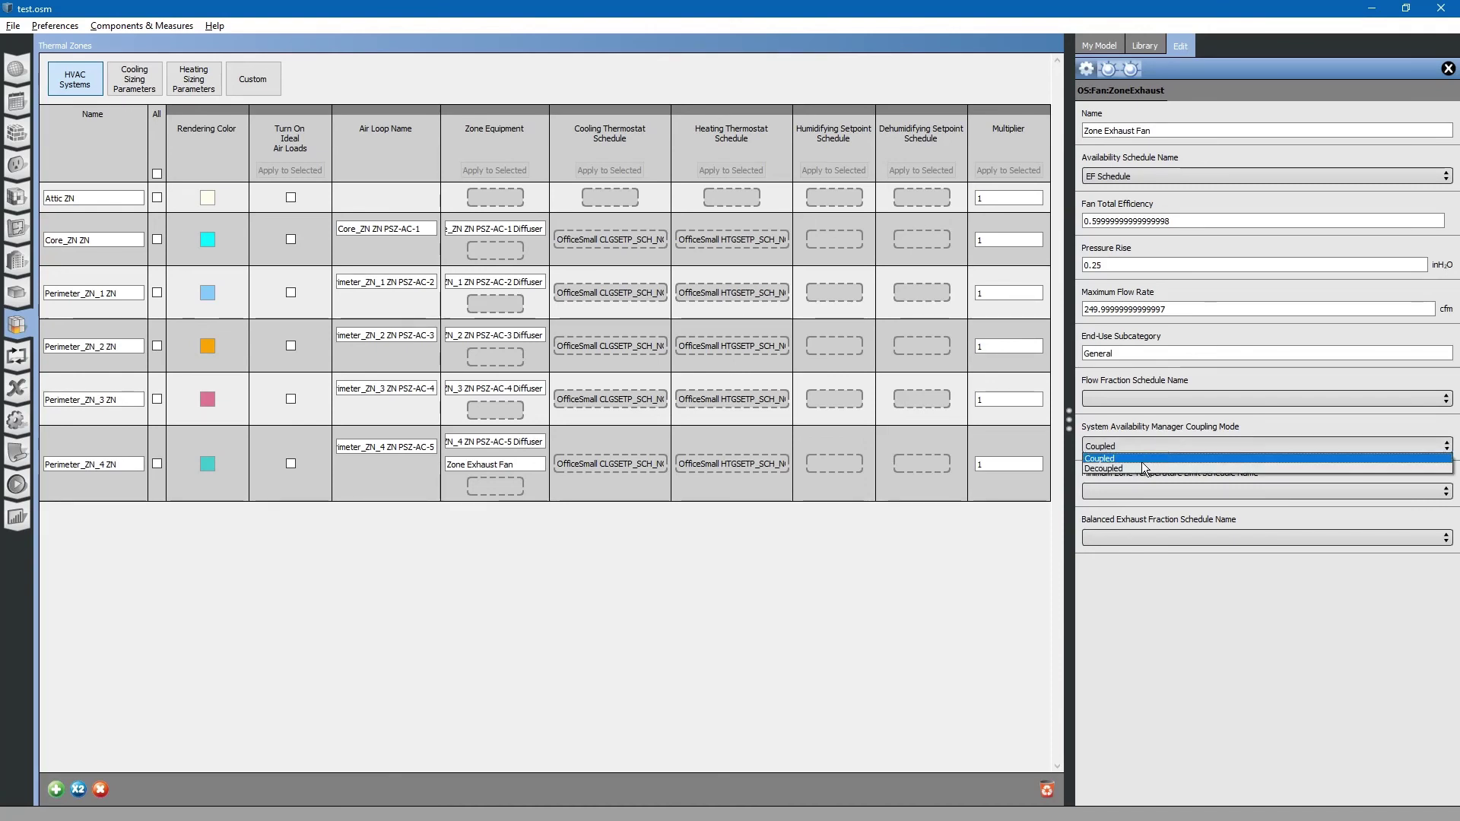
left_click(1140, 467)
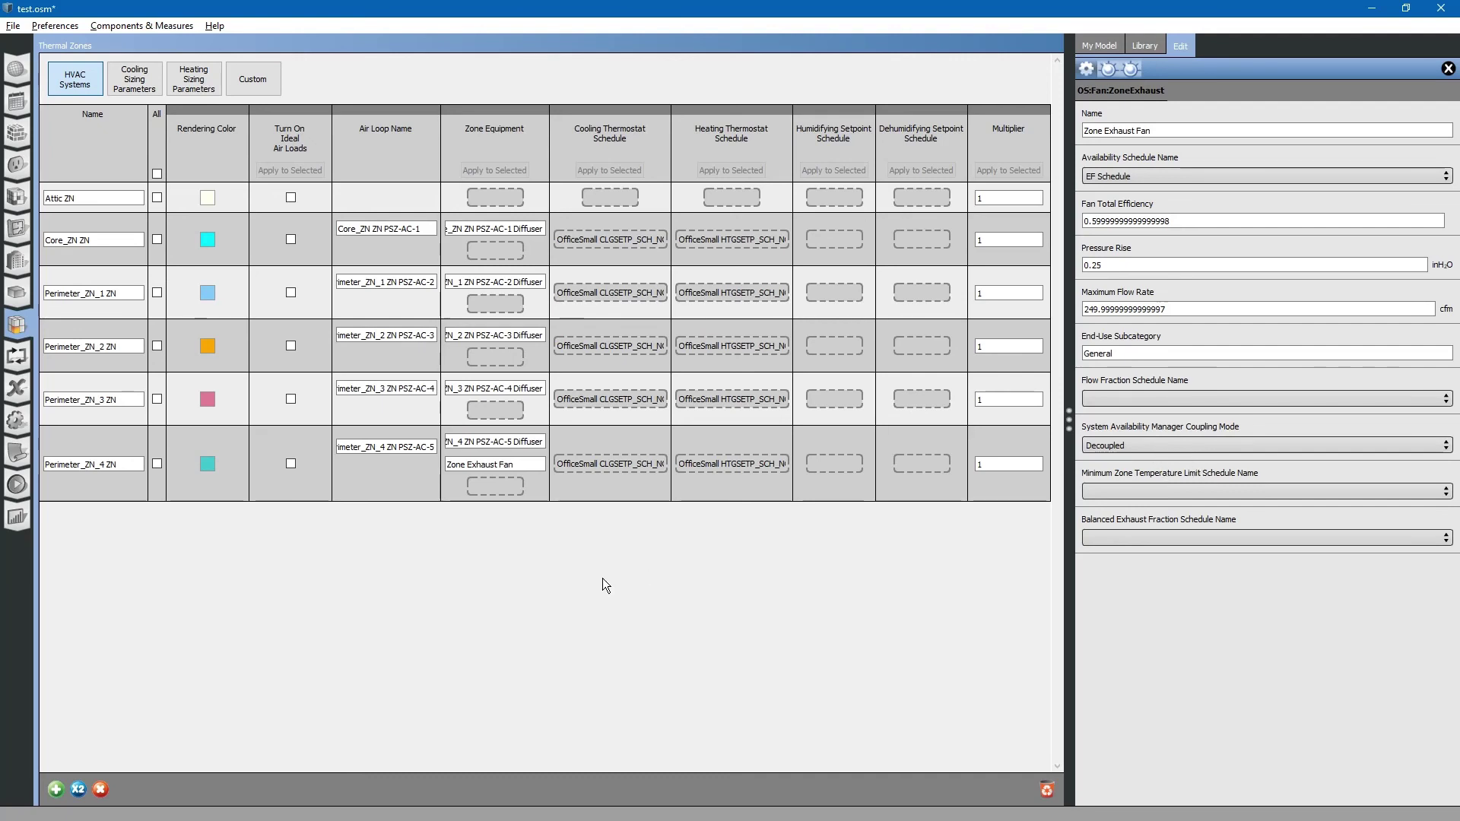
- Reread the viewer's fan-sizing comment in Photos, then return to OpenStudio's HVAC Systems page
key("alt+Tab")
key("alt+Tab")
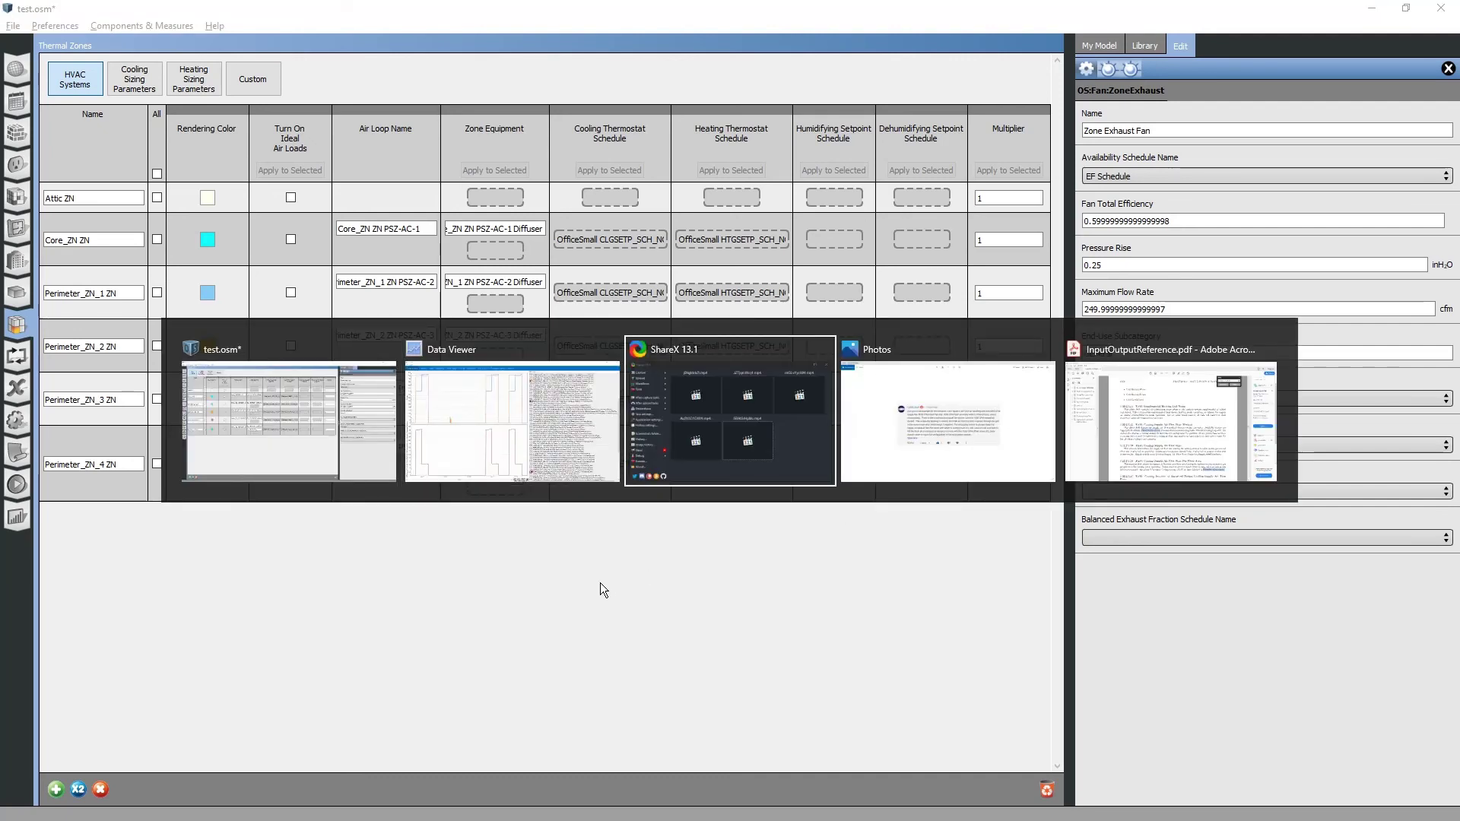
key("alt+Tab")
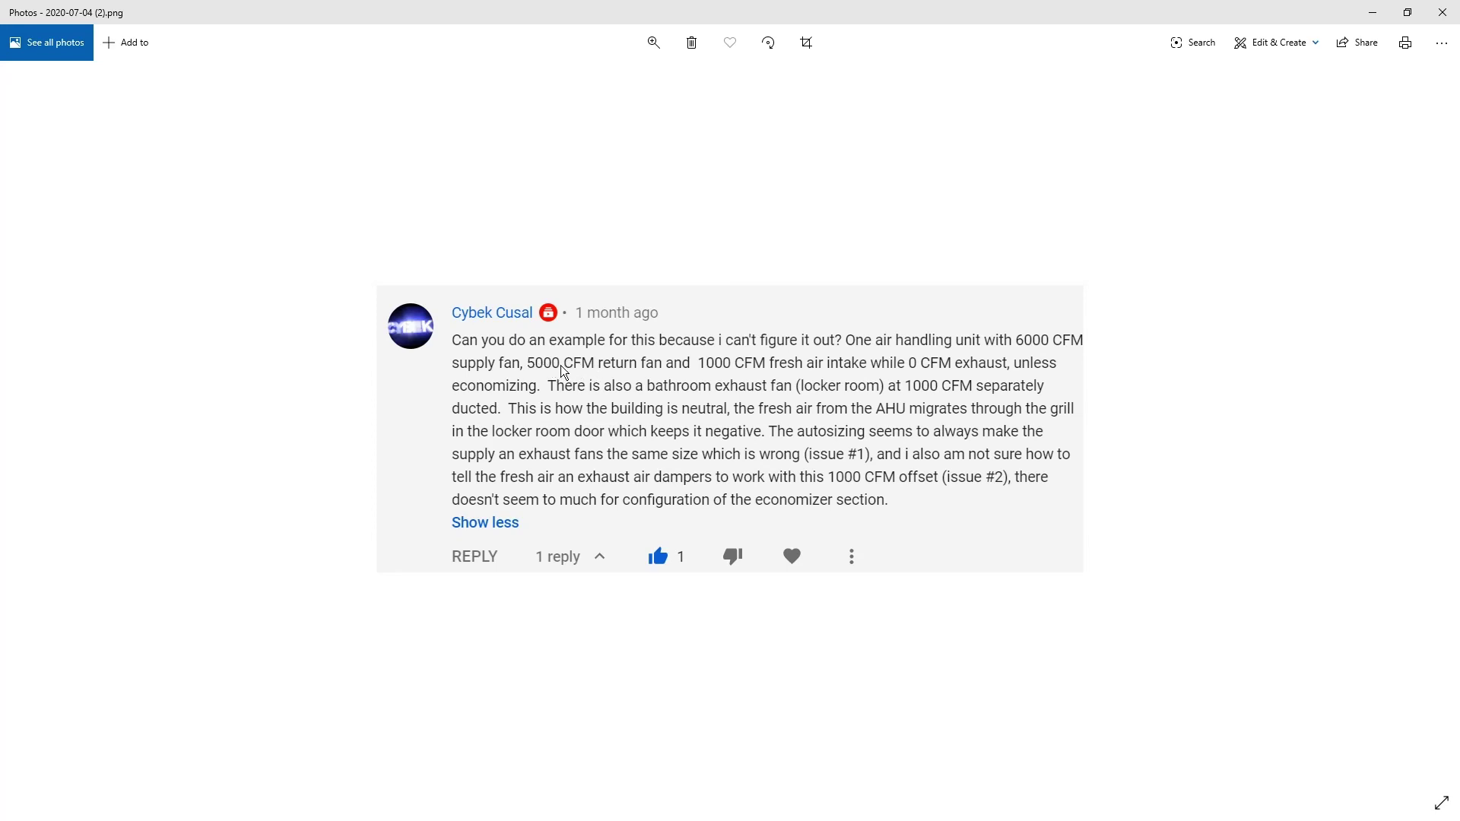
key("alt+Tab")
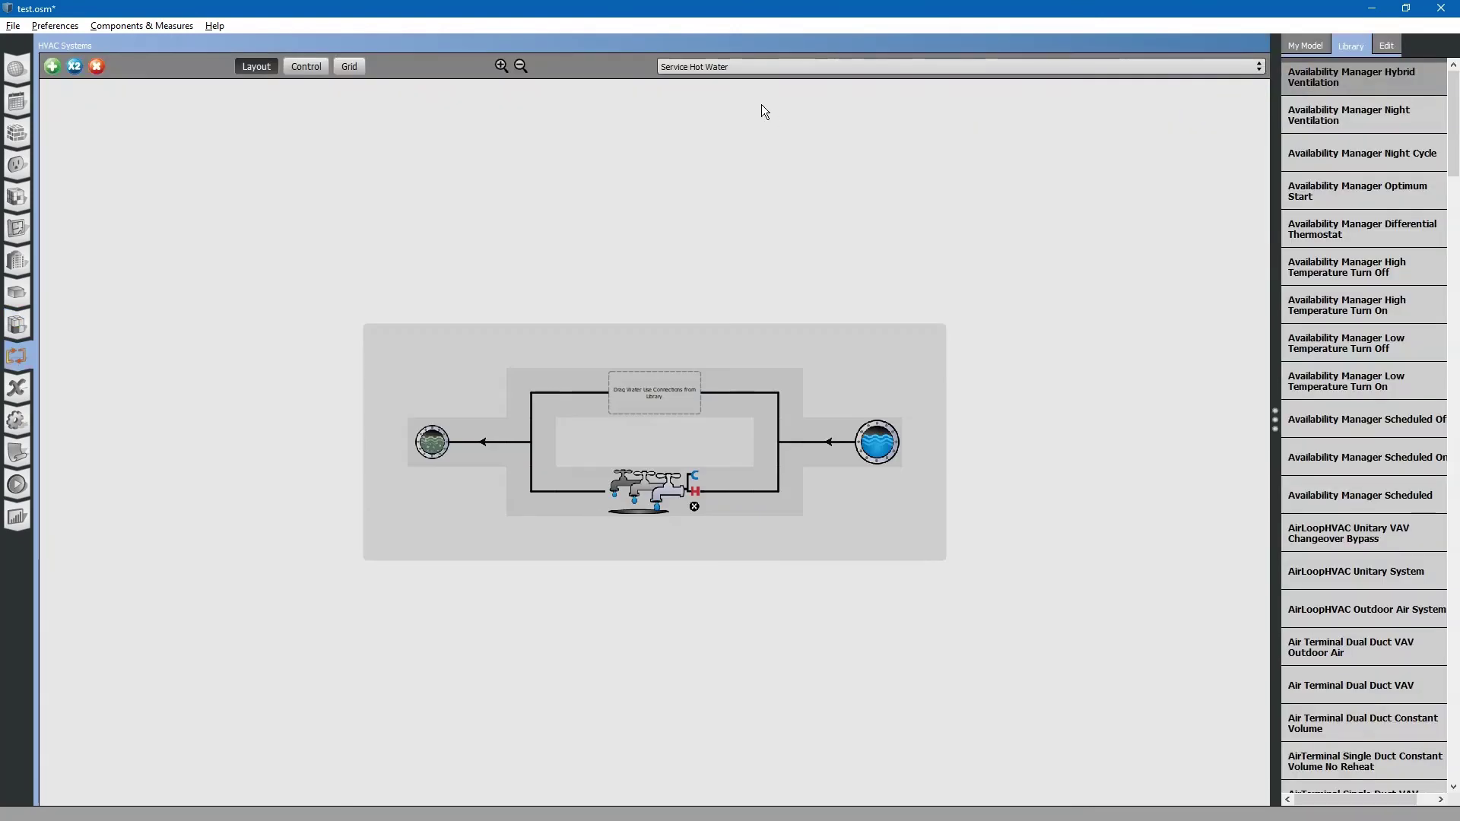
- On the Perimeter_ZN_4 ZN PSZ-AC-5 loop, switch the Const Spd Fan's Maximum Flow Rate to Hard Sized
left_click(737, 67)
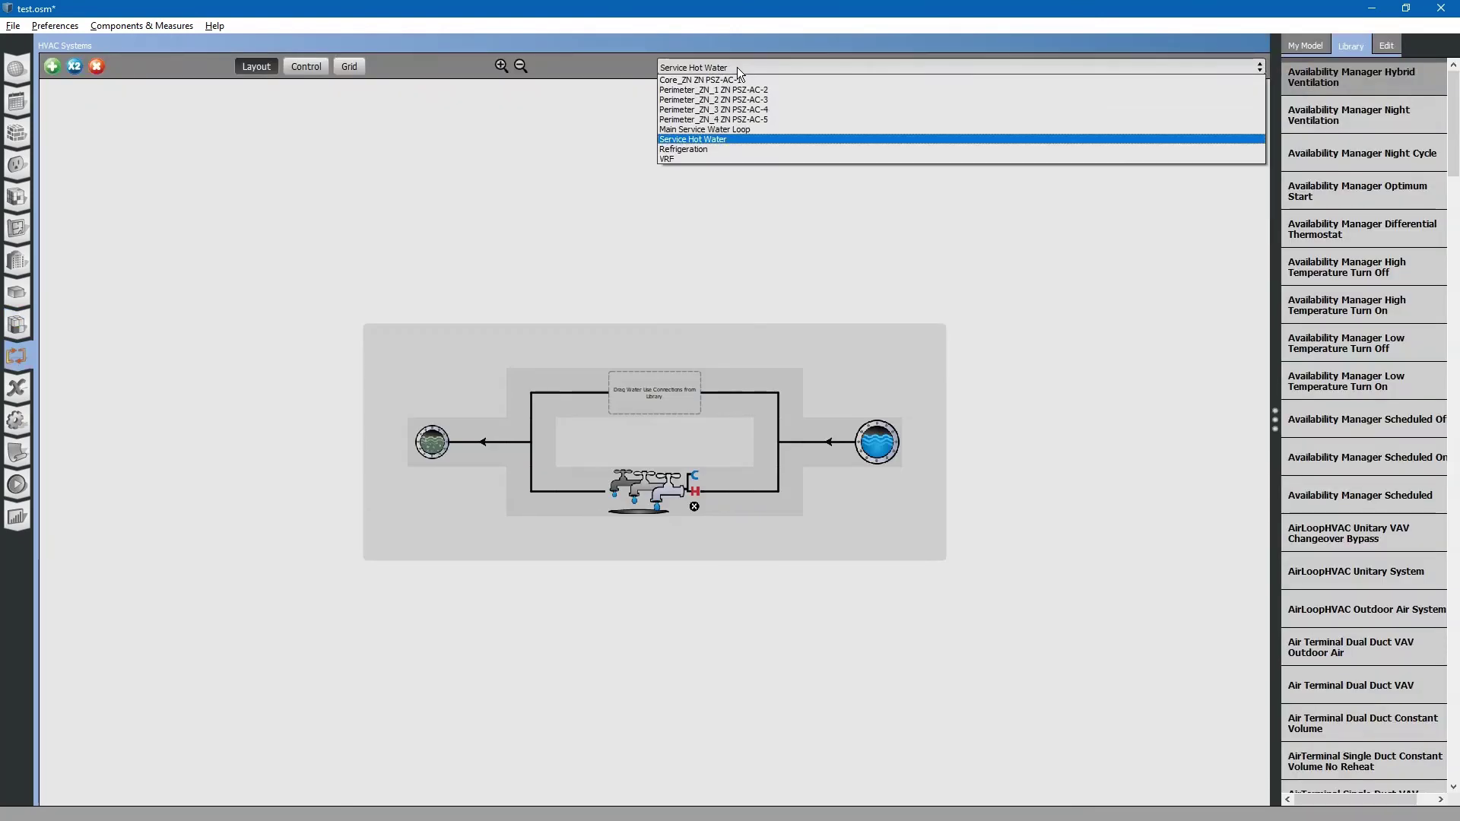
left_click(742, 120)
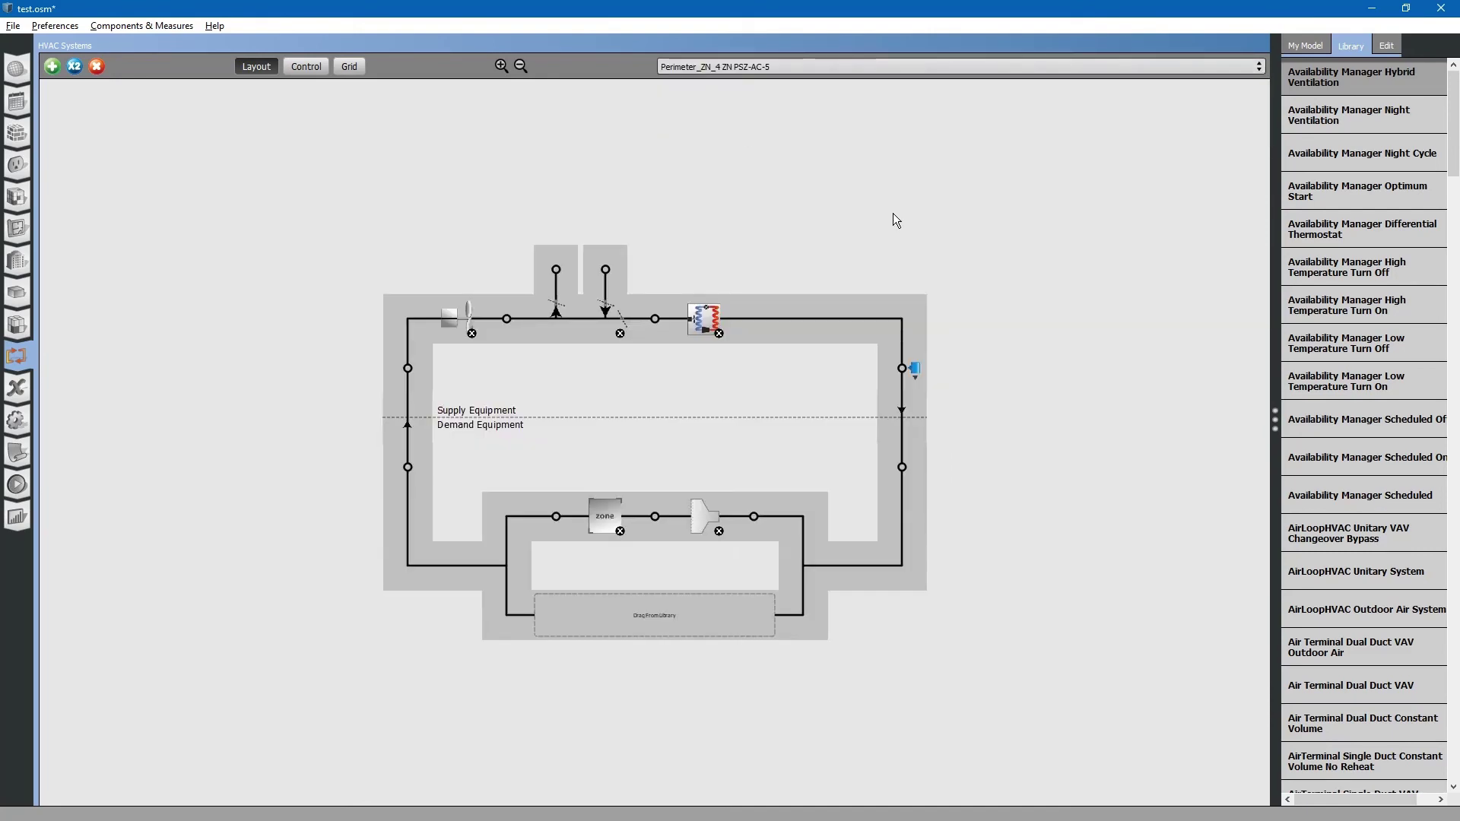
left_click(449, 313)
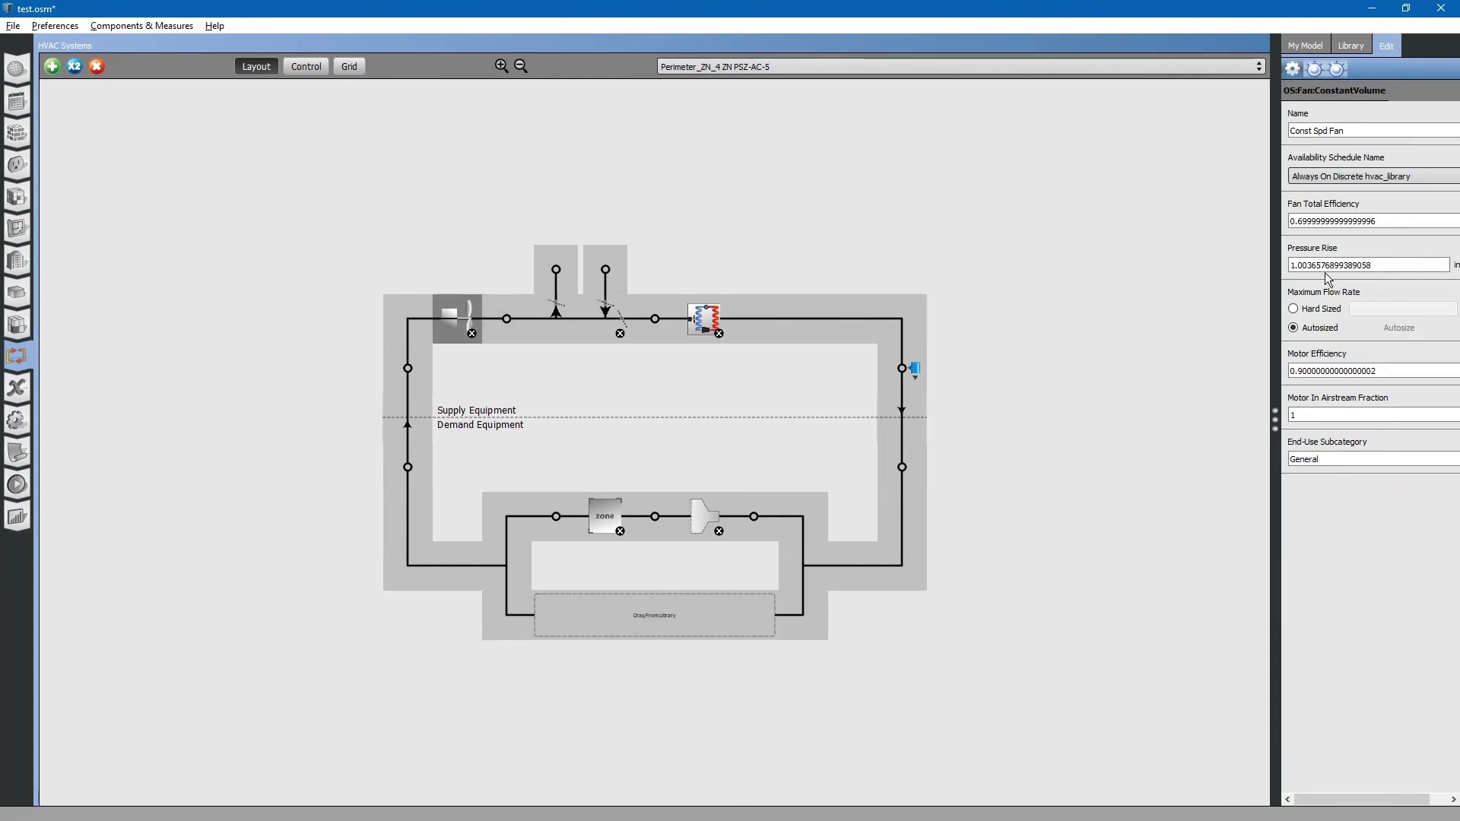
left_click(1294, 309)
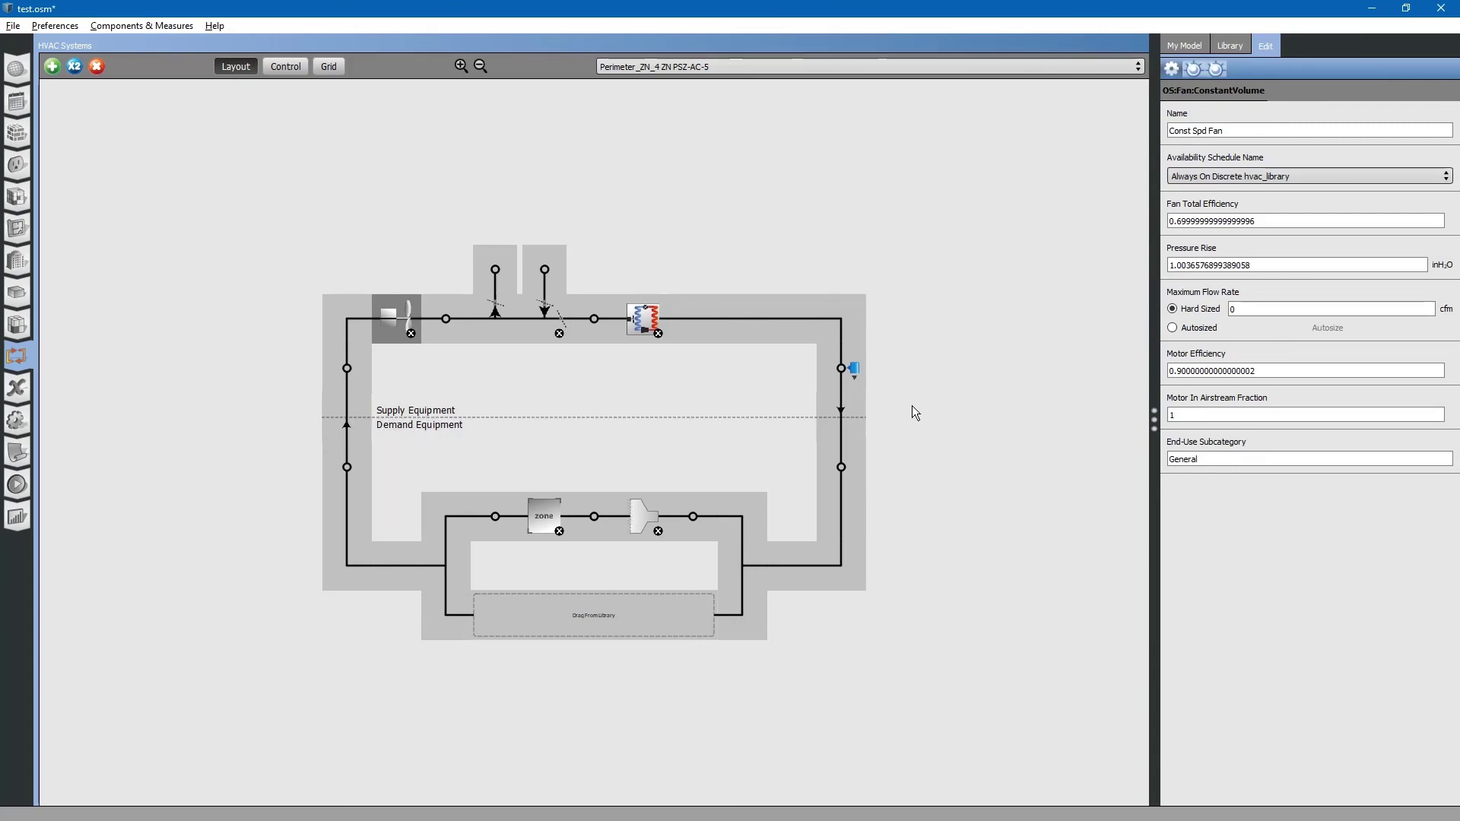
key("alt+Tab")
key("alt+Tab")
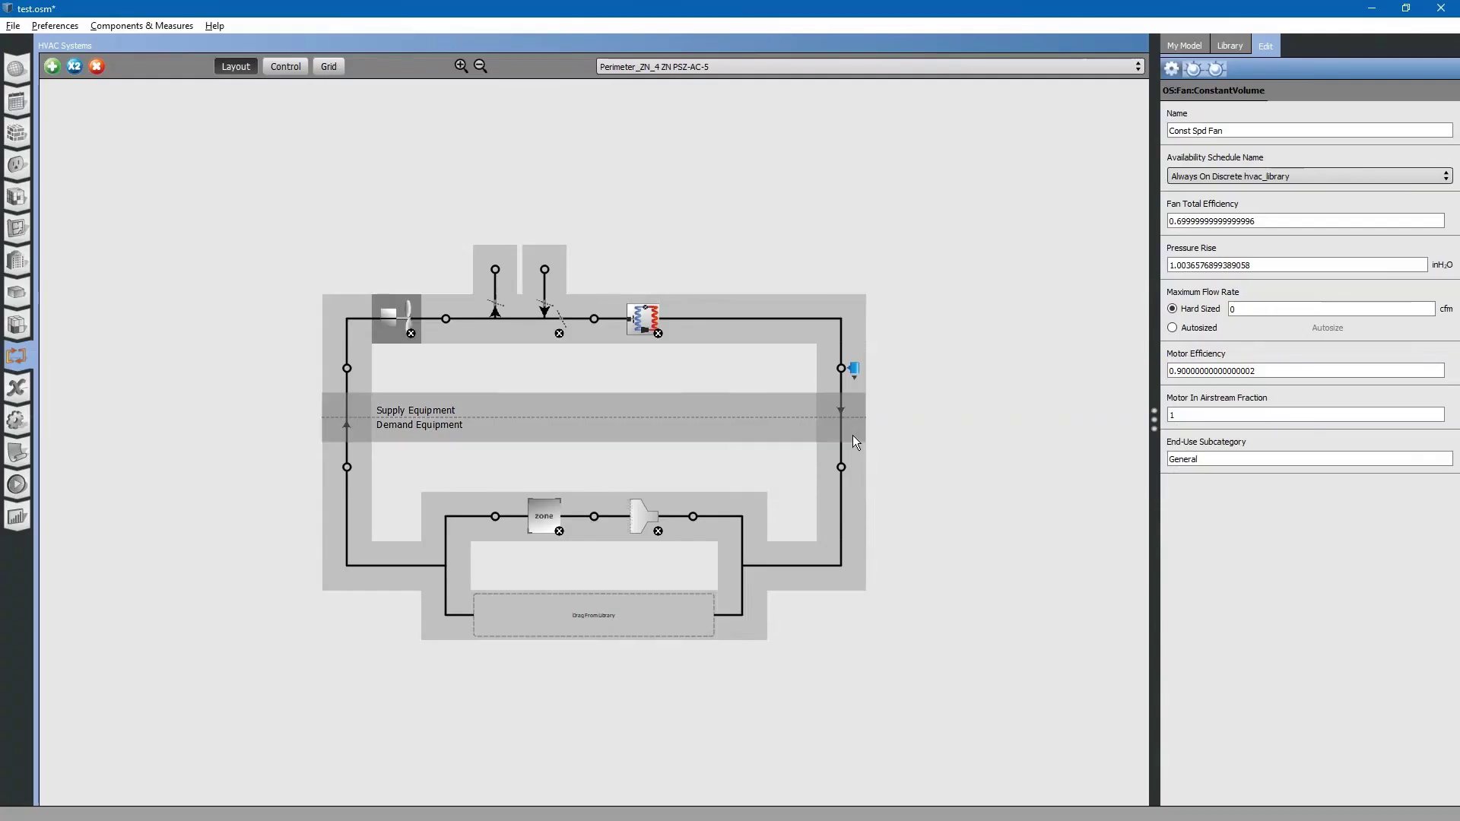
key("alt+Tab")
key("alt+Tab")
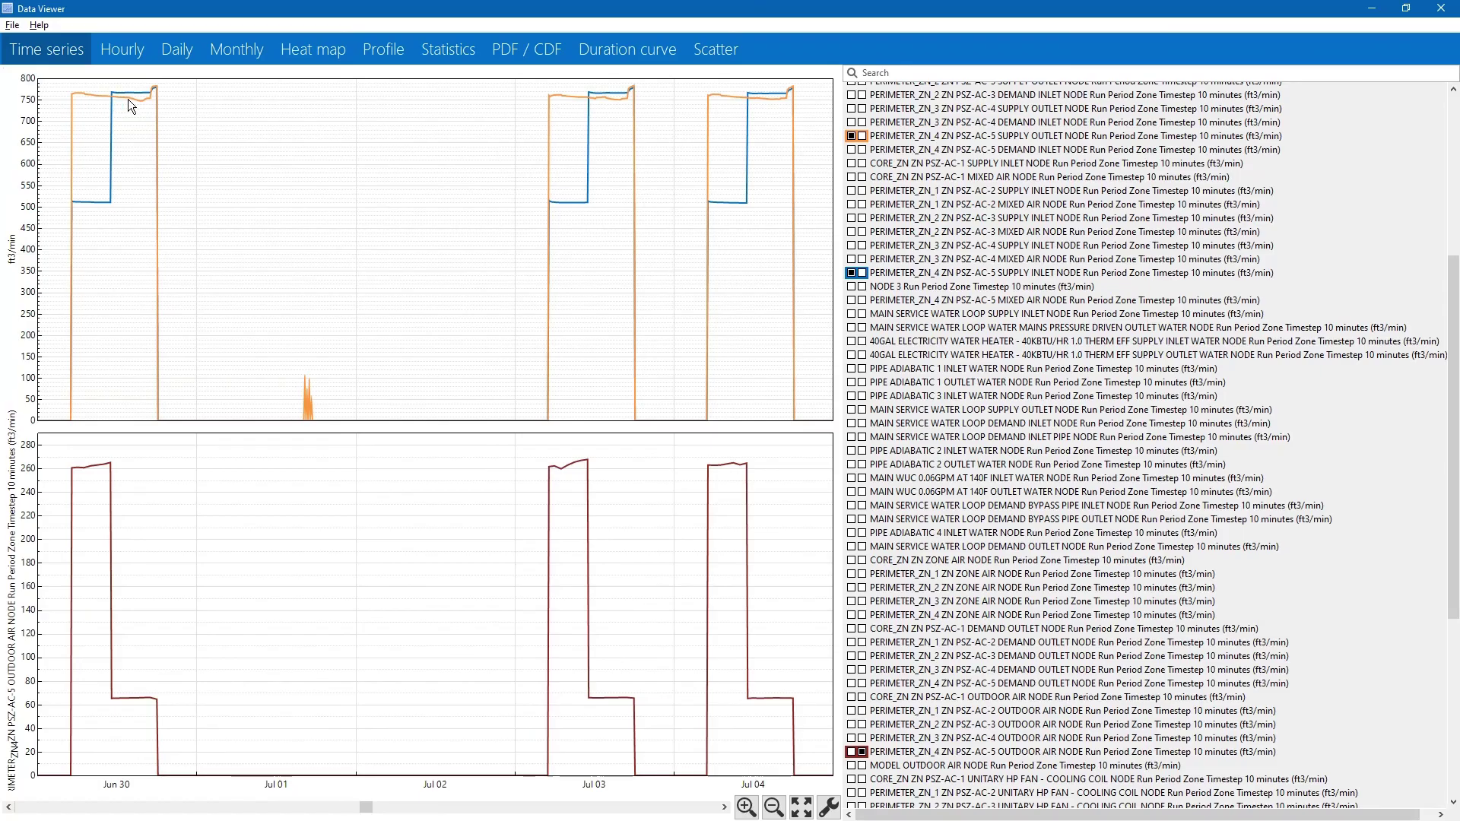
- Enter 500 cfm as the Const Spd Fan's hard-sized maximum flow rate
key("alt+Tab")
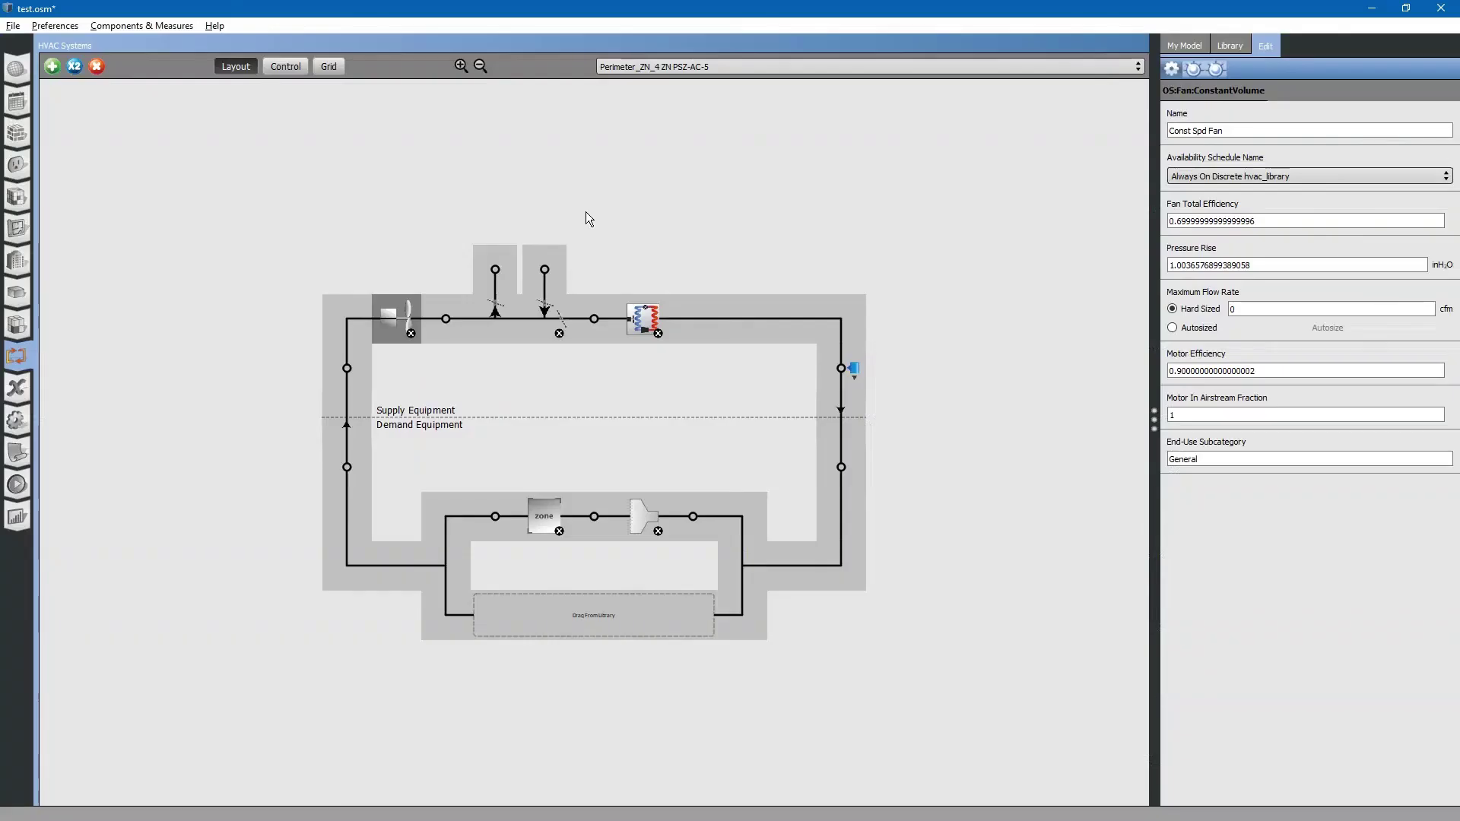
double_click(1270, 310)
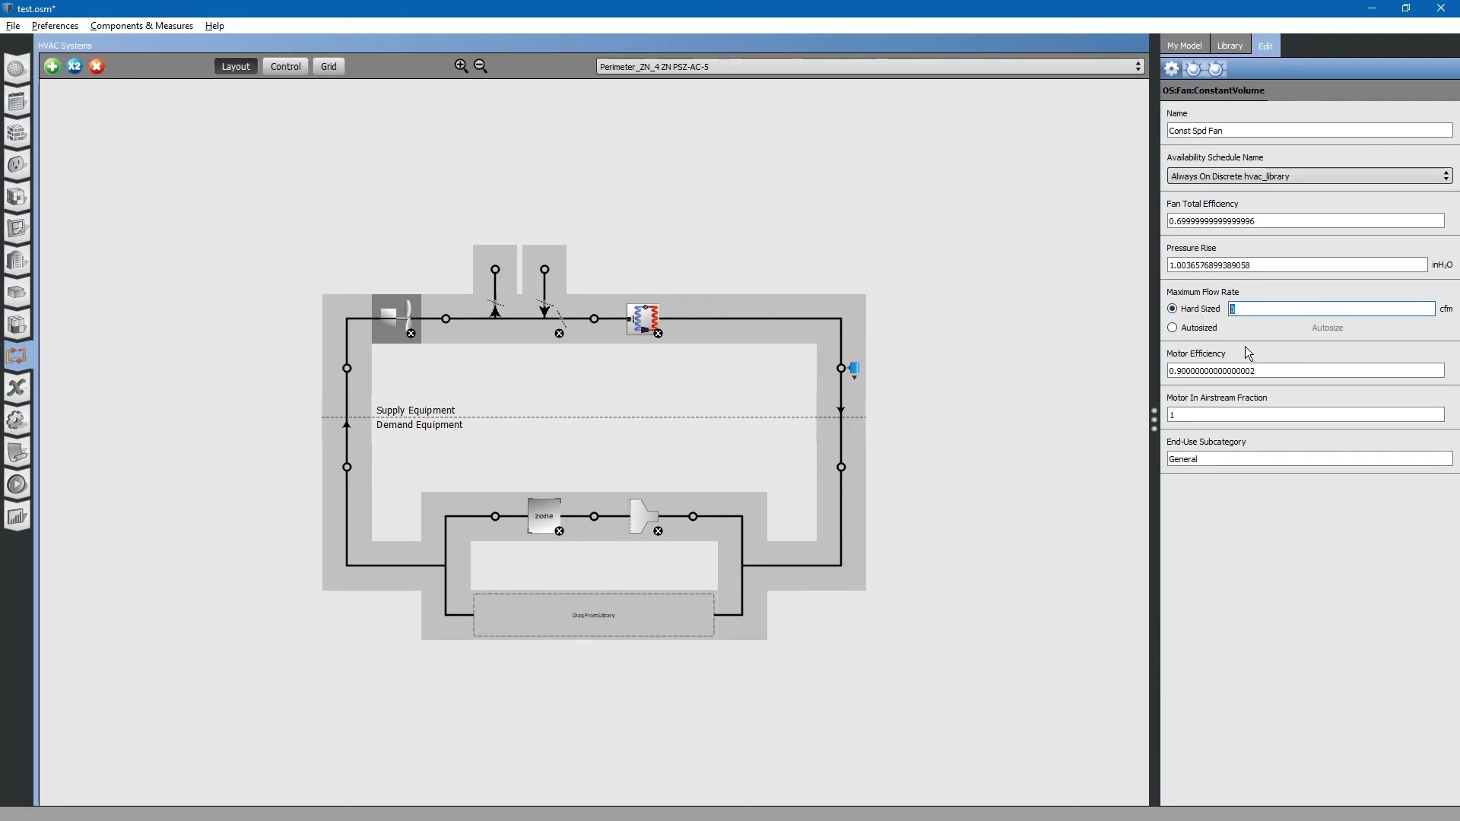
type("500")
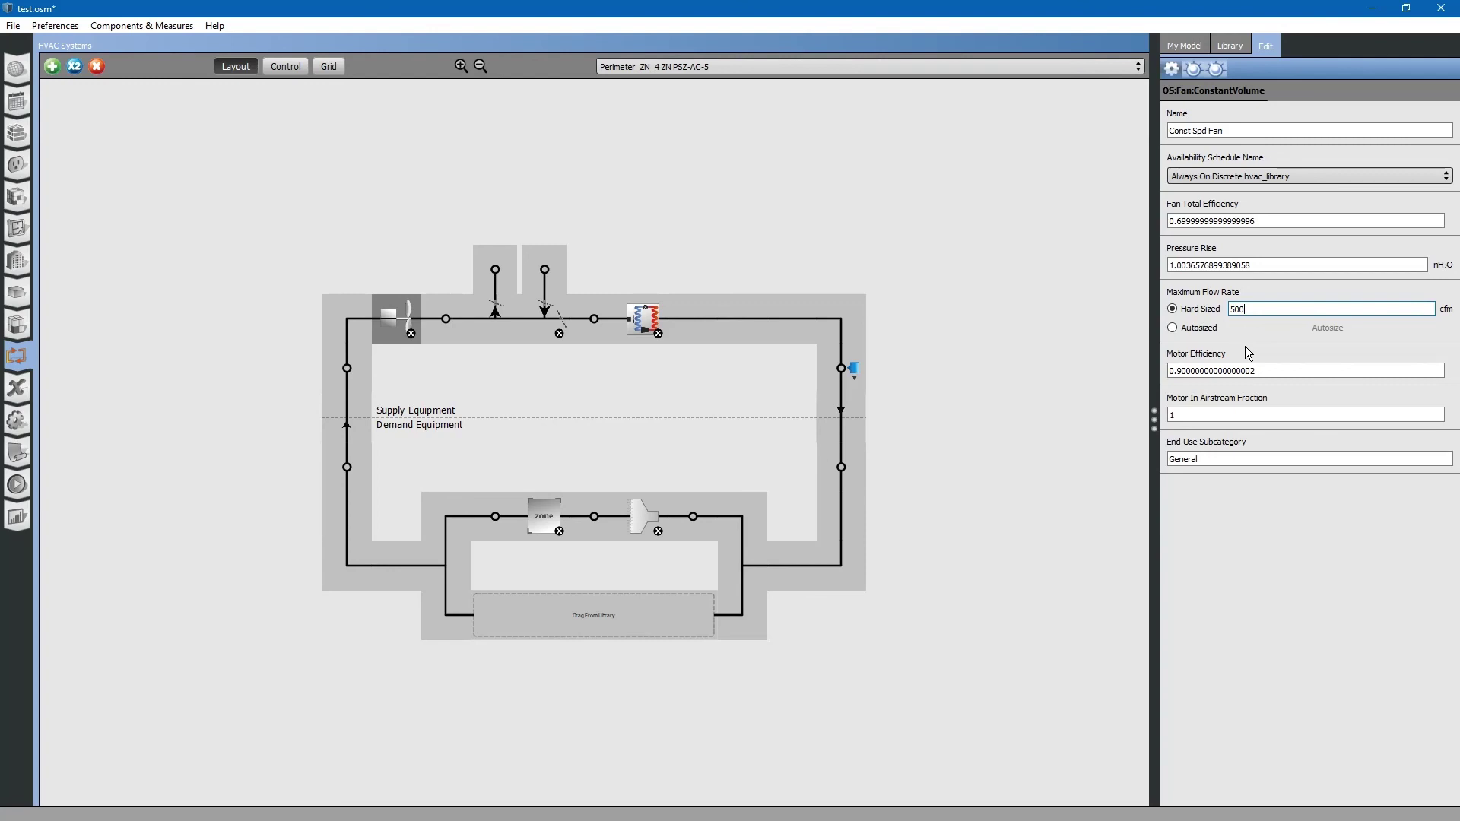
left_click(1302, 308)
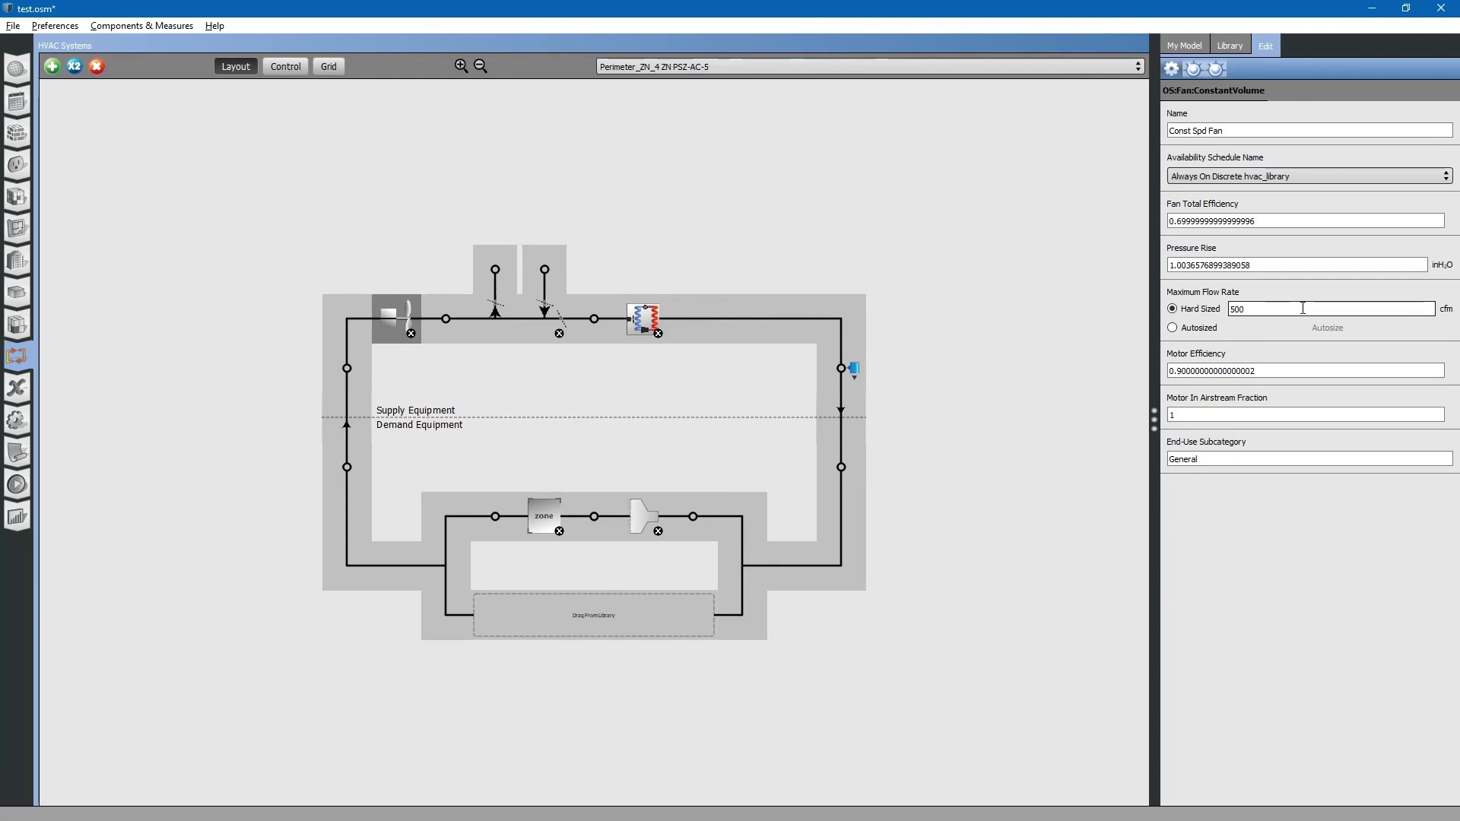